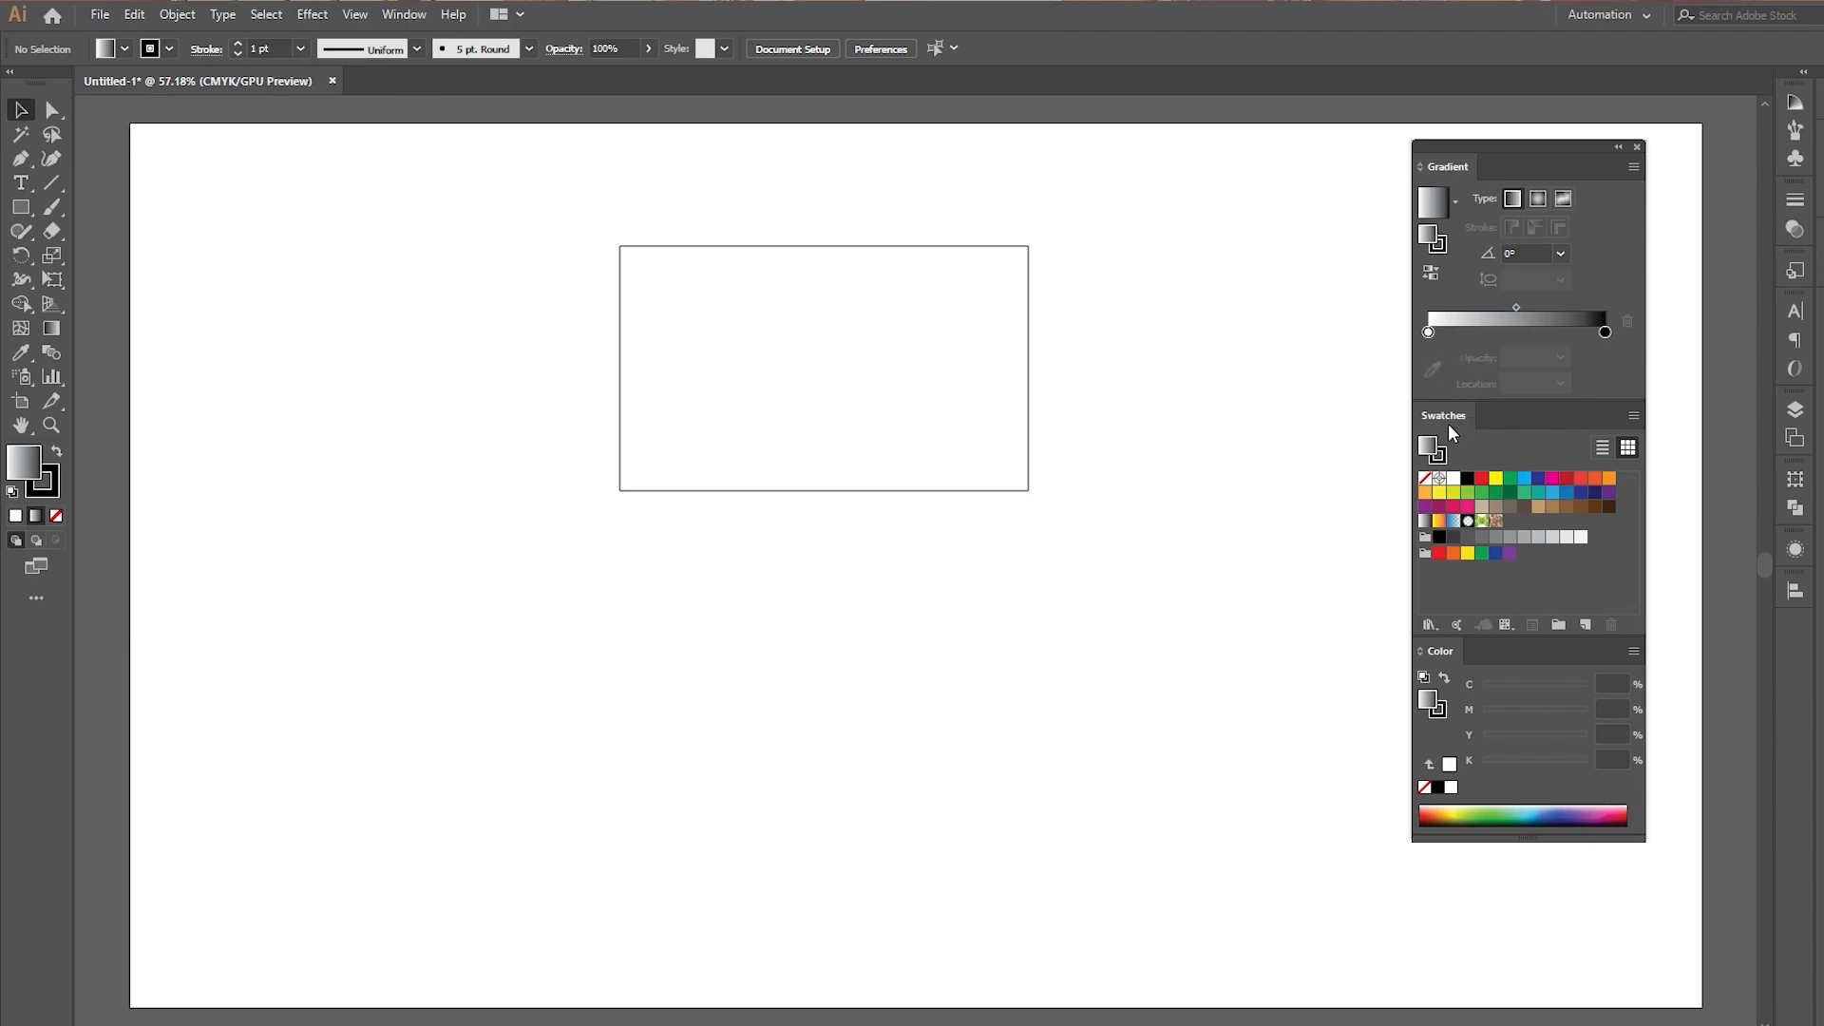
Select the rectangle and fill it with a gradient, trying the Orange, Yellow swatch before settling on the white-to-black one
{"action": "left_click", "coordinate": [864, 332]}
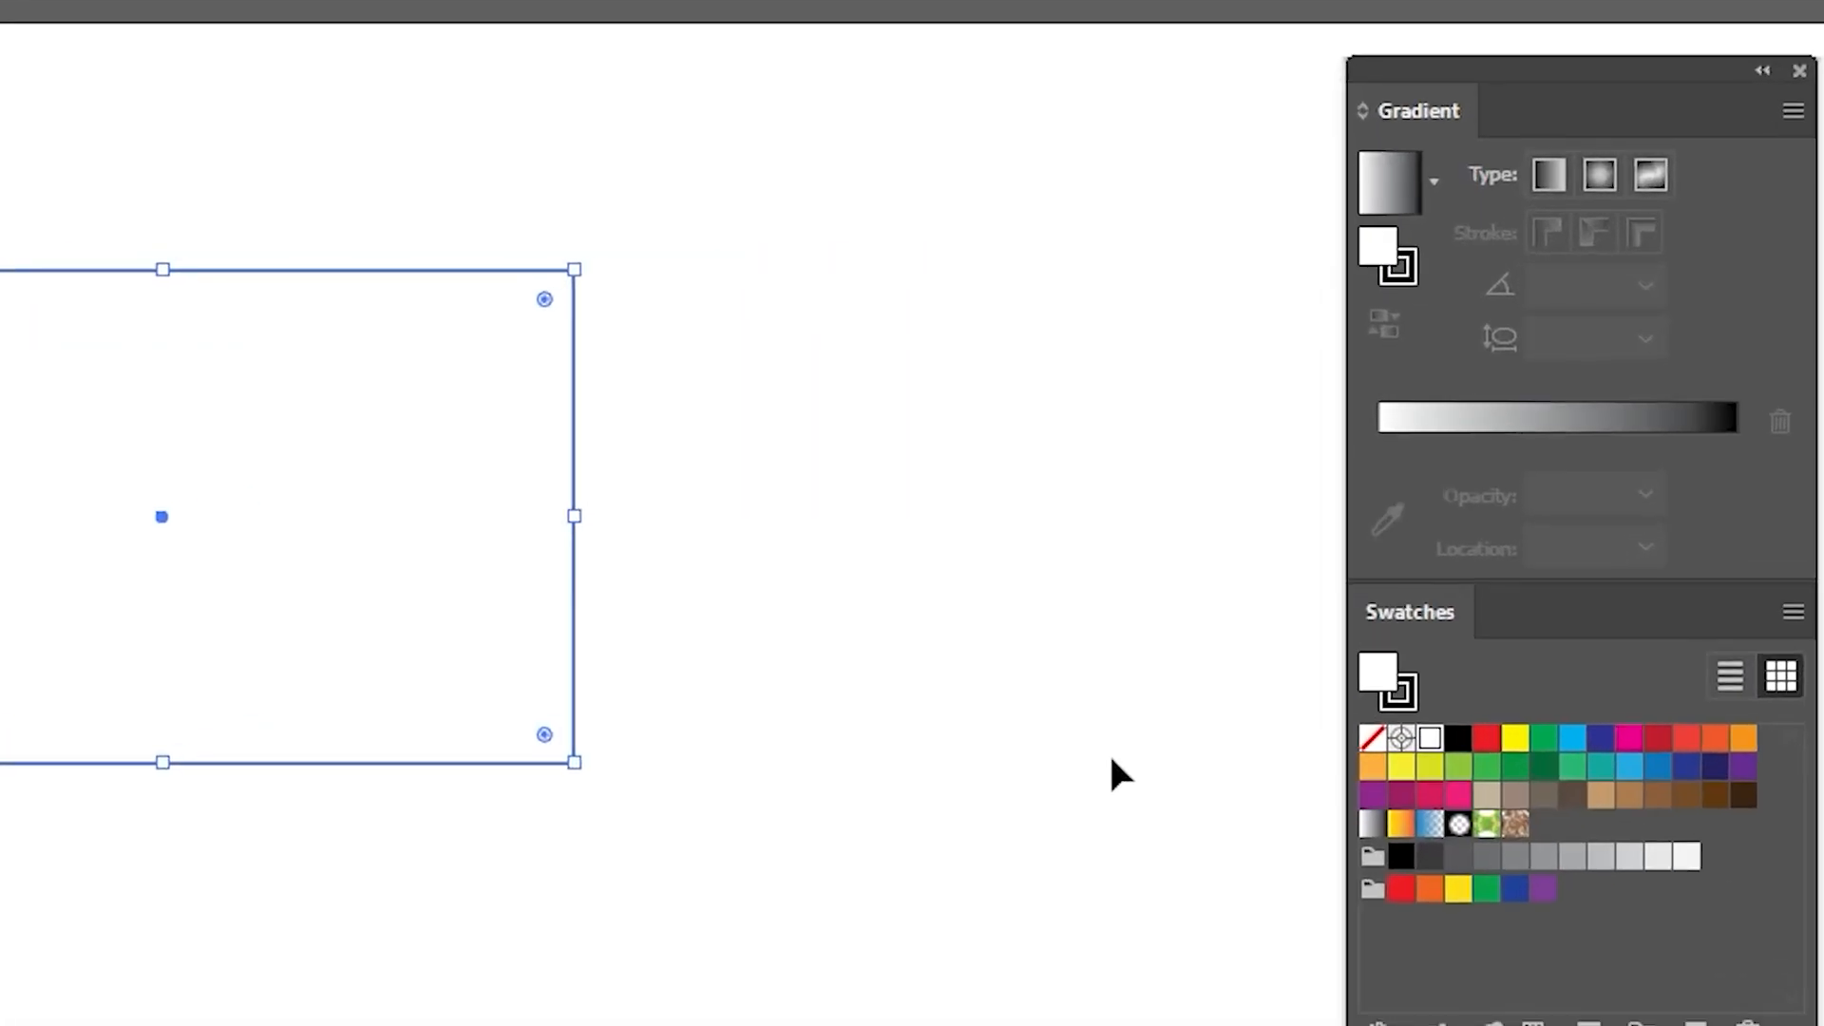
{"action": "left_click", "coordinate": [1433, 181]}
{"action": "left_click", "coordinate": [1267, 325]}
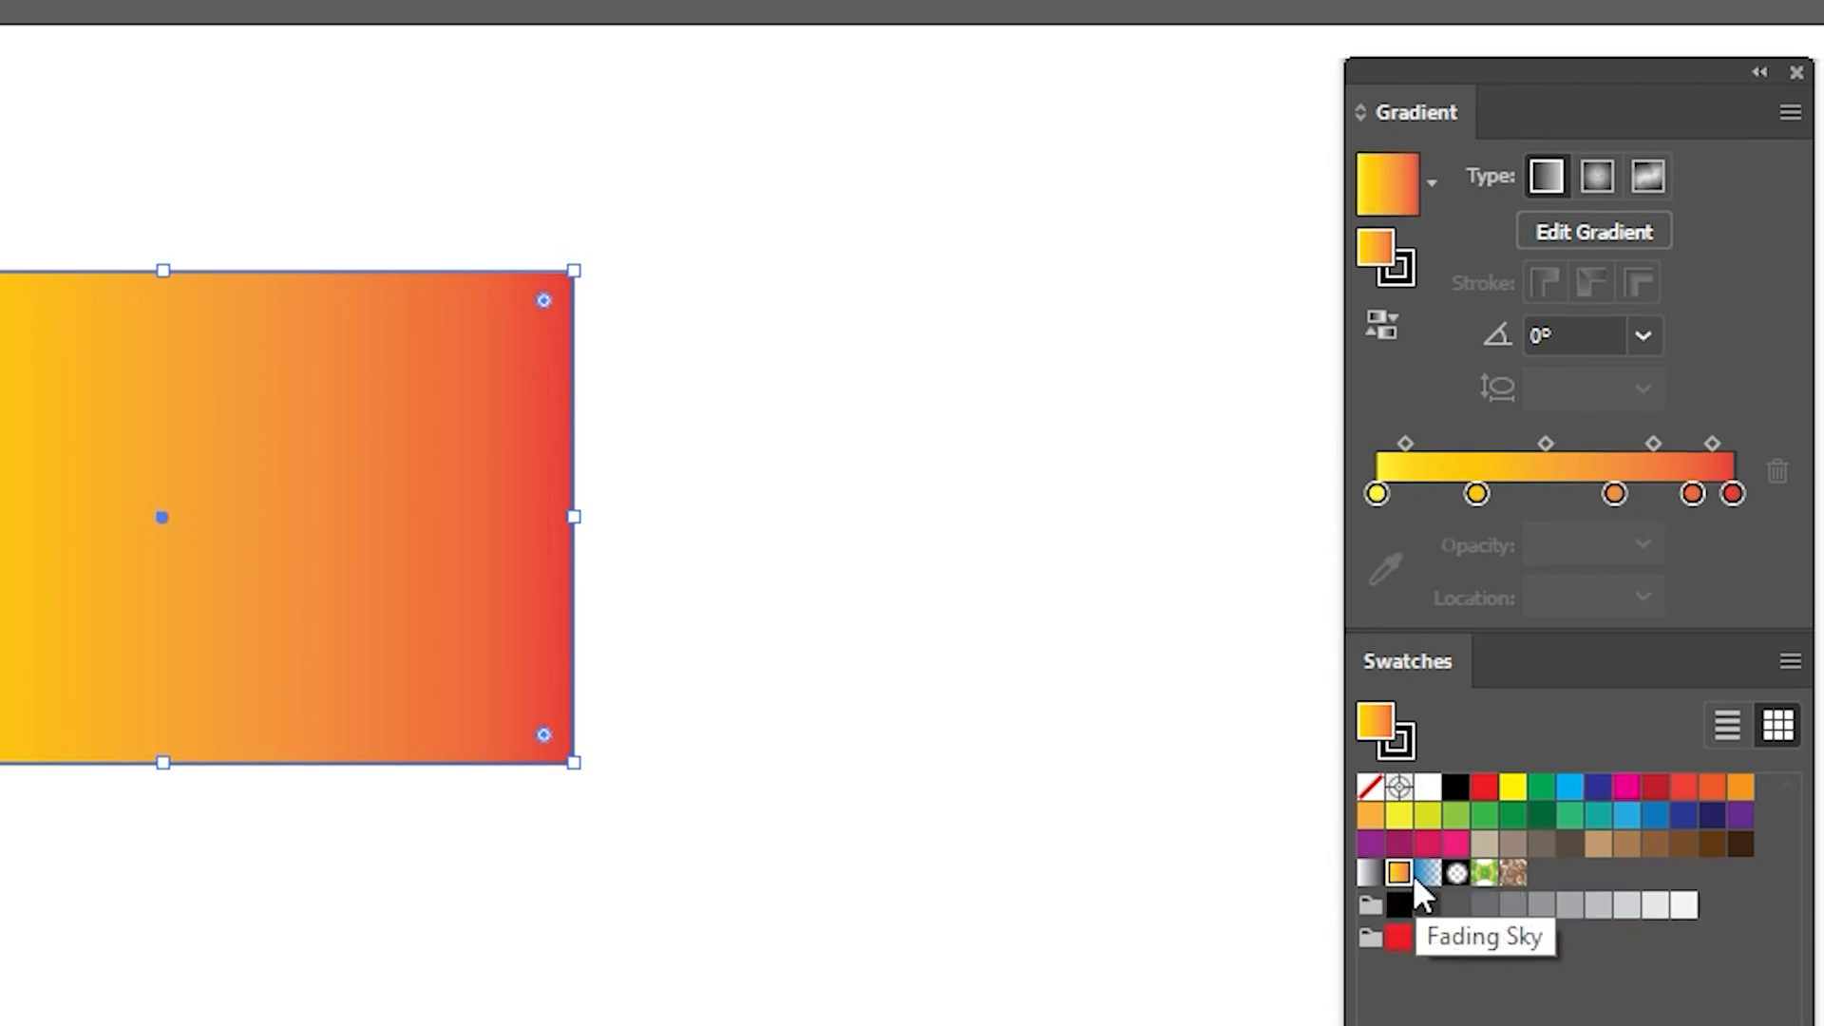
{"action": "left_click", "coordinate": [1370, 872]}
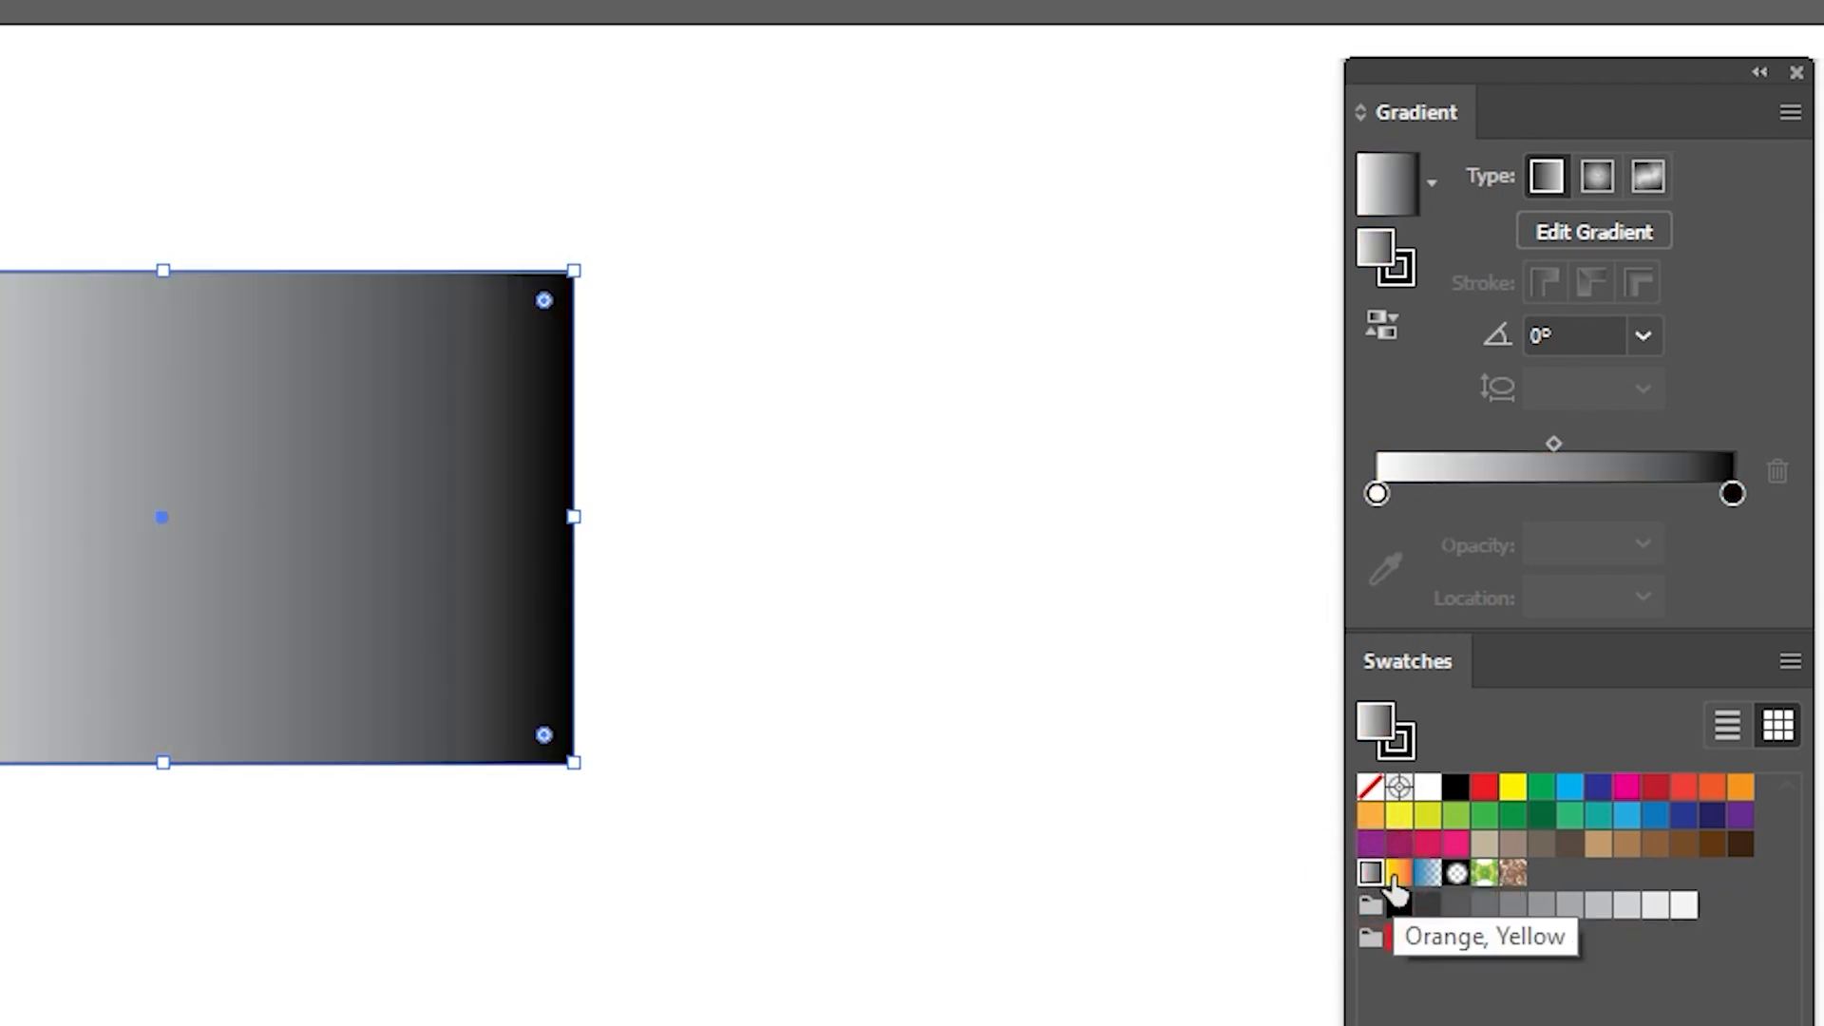
{"action": "left_click", "coordinate": [1396, 874]}
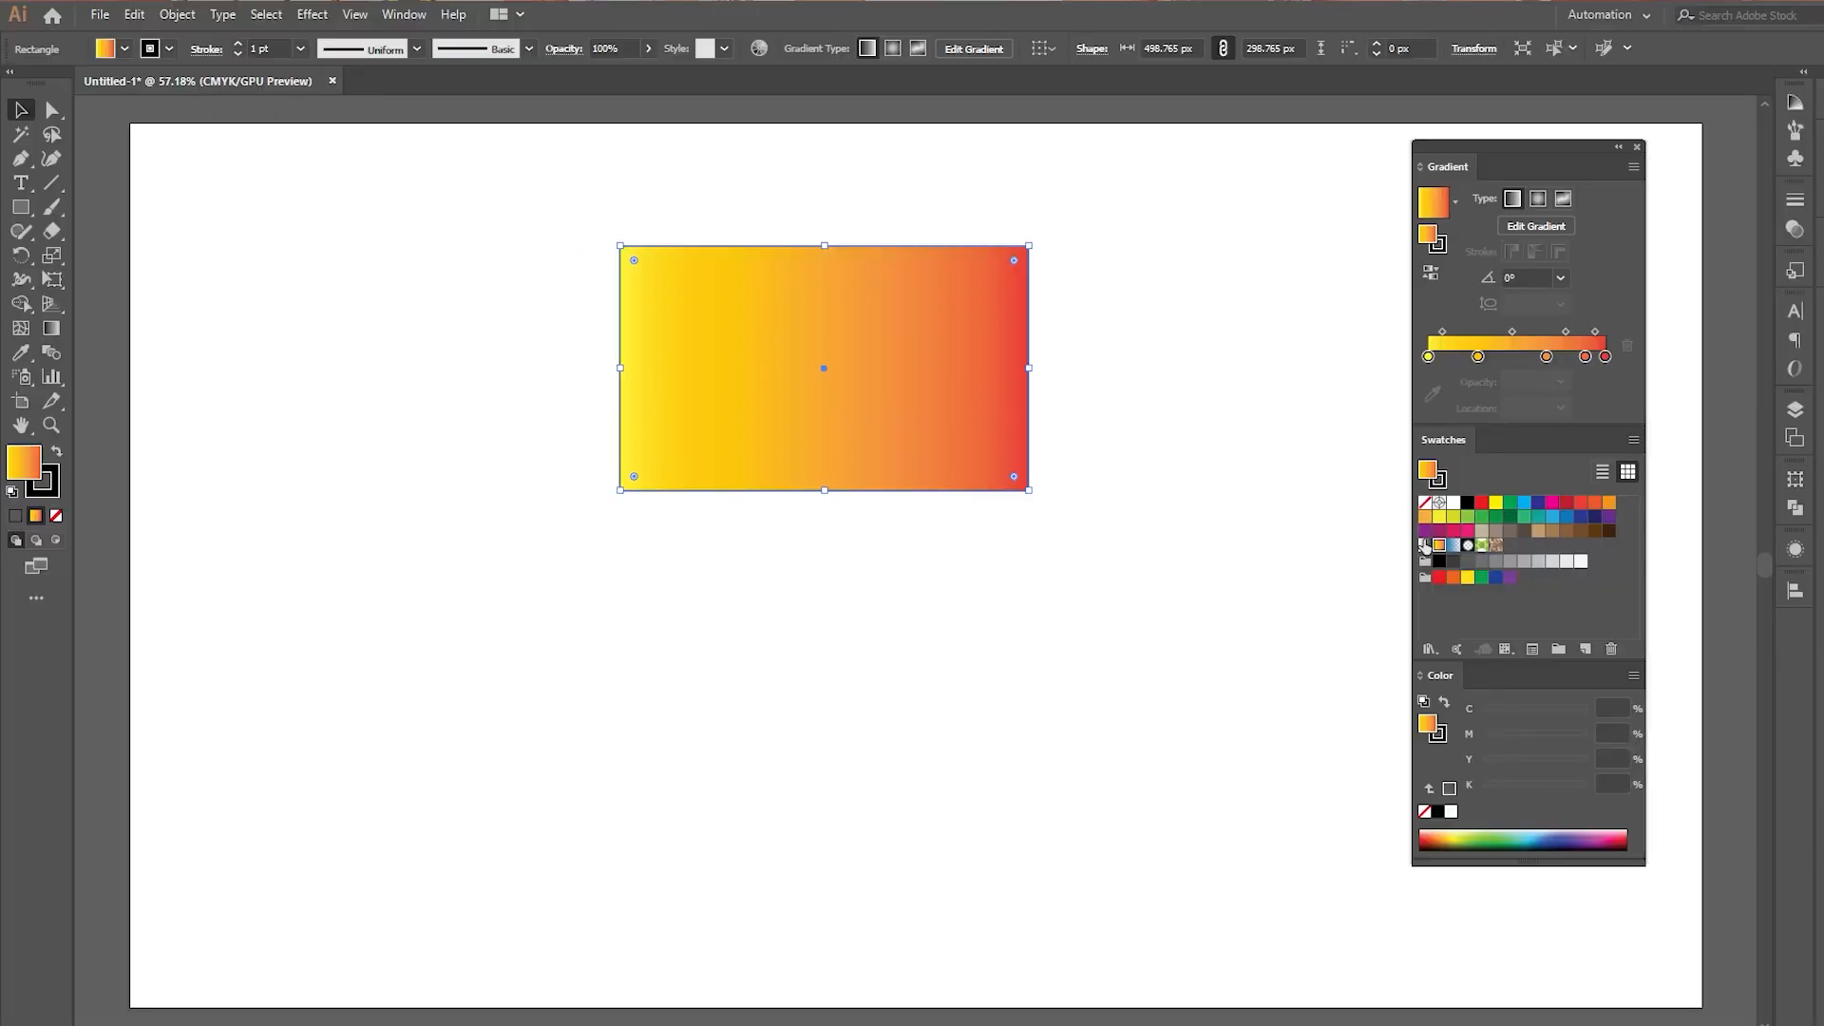
{"action": "left_click", "coordinate": [1425, 546]}
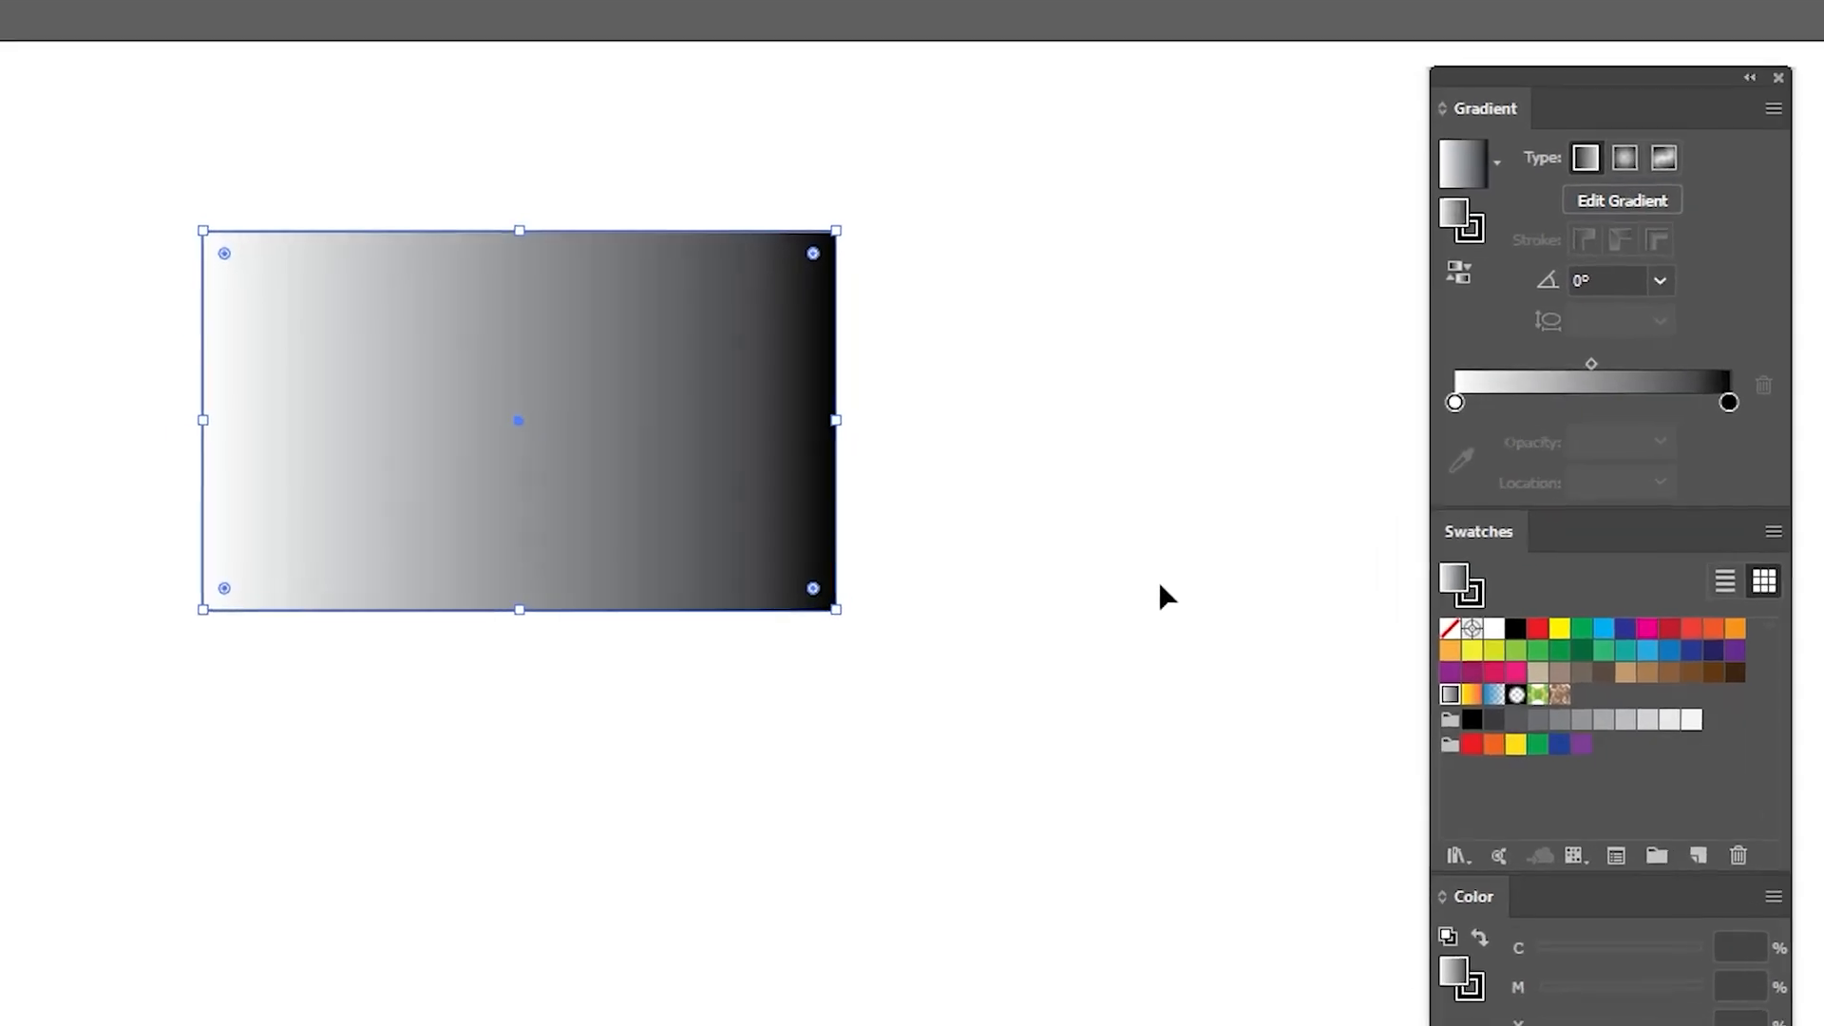
Try moving the white and black stops along the rectangle's gradient, and delete the surplus stop
{"action": "left_click", "coordinate": [1470, 349]}
{"action": "left_click", "coordinate": [1454, 404]}
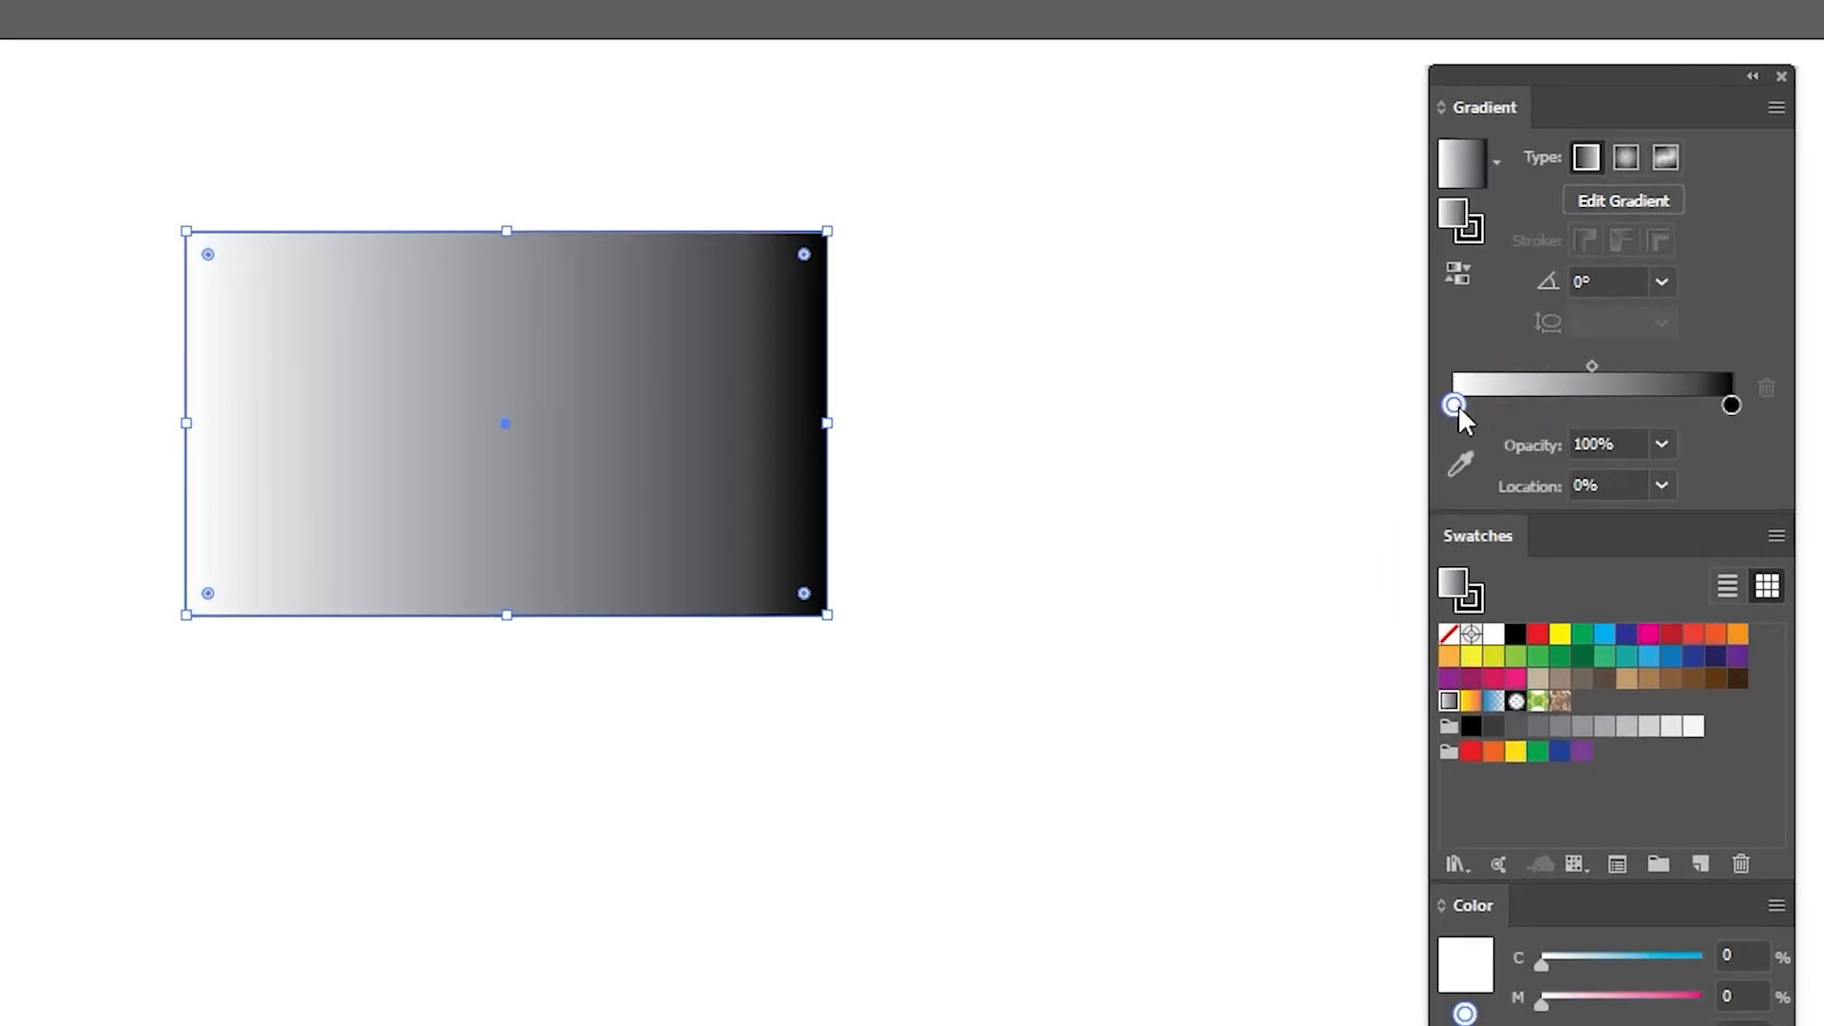
{"action": "left_click", "coordinate": [1731, 406]}
{"action": "left_click_drag", "start_coordinate": [1452, 407], "coordinate": [1355, 404]}
{"action": "left_click_drag", "start_coordinate": [1730, 408], "coordinate": [1598, 409]}
{"action": "left_click_drag", "start_coordinate": [1593, 410], "coordinate": [1774, 412]}
{"action": "left_click_drag", "start_coordinate": [1608, 407], "coordinate": [1633, 406]}
{"action": "key", "text": "Delete"}
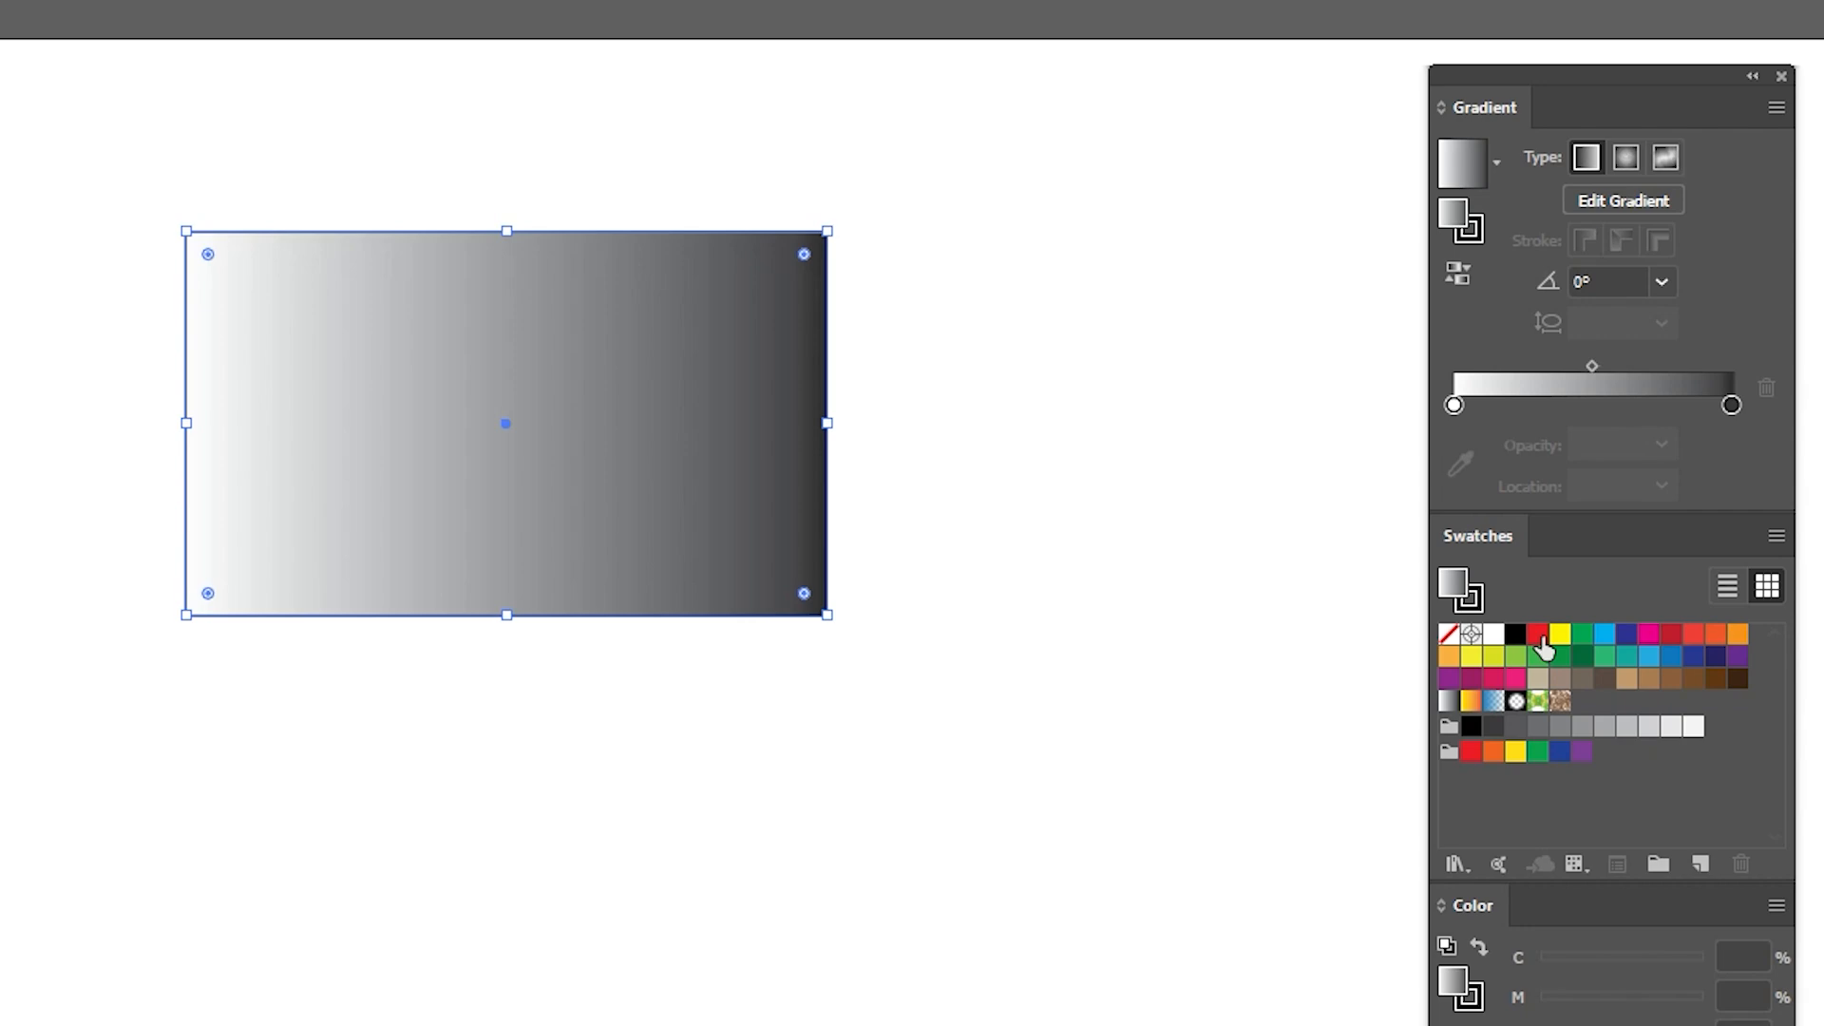
Recolour the gradient's start stop with the red swatch and its end stop with the orange swatch
{"action": "left_click_drag", "start_coordinate": [1539, 638], "coordinate": [1456, 412]}
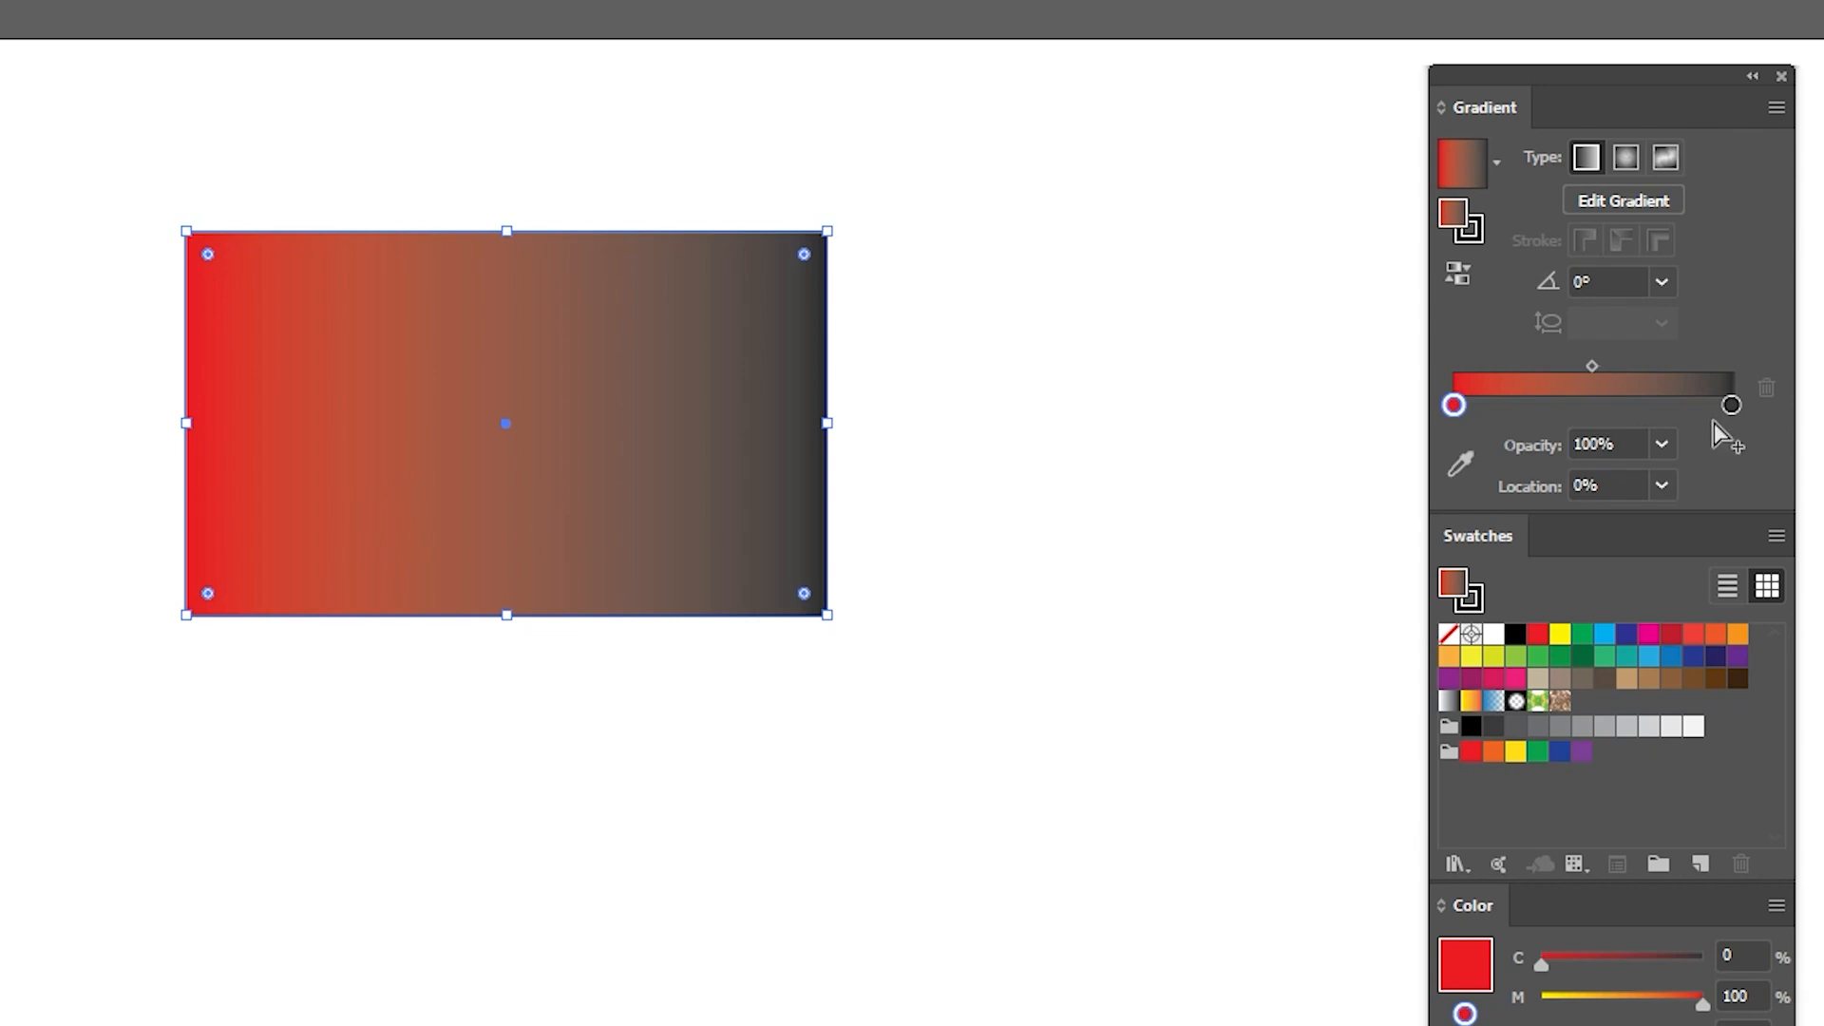
{"action": "left_click", "coordinate": [1730, 404]}
{"action": "double_click", "coordinate": [1731, 405]}
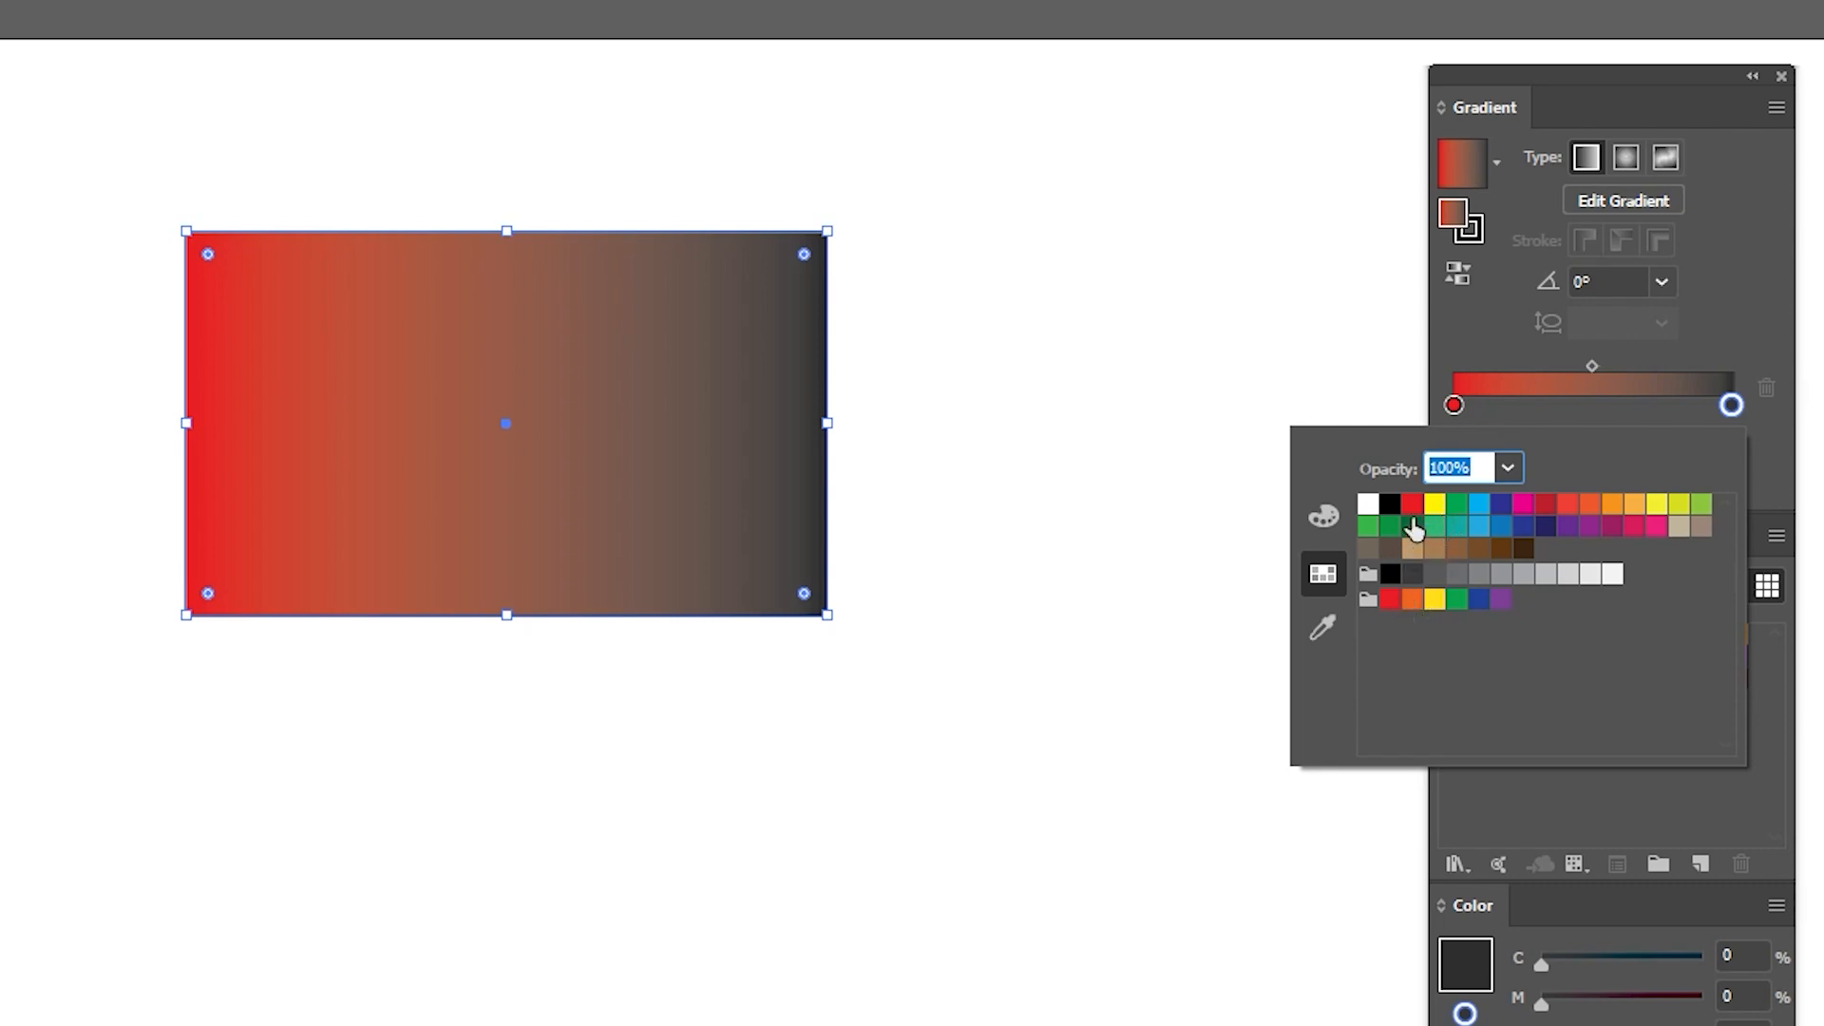
{"action": "left_click", "coordinate": [1411, 598]}
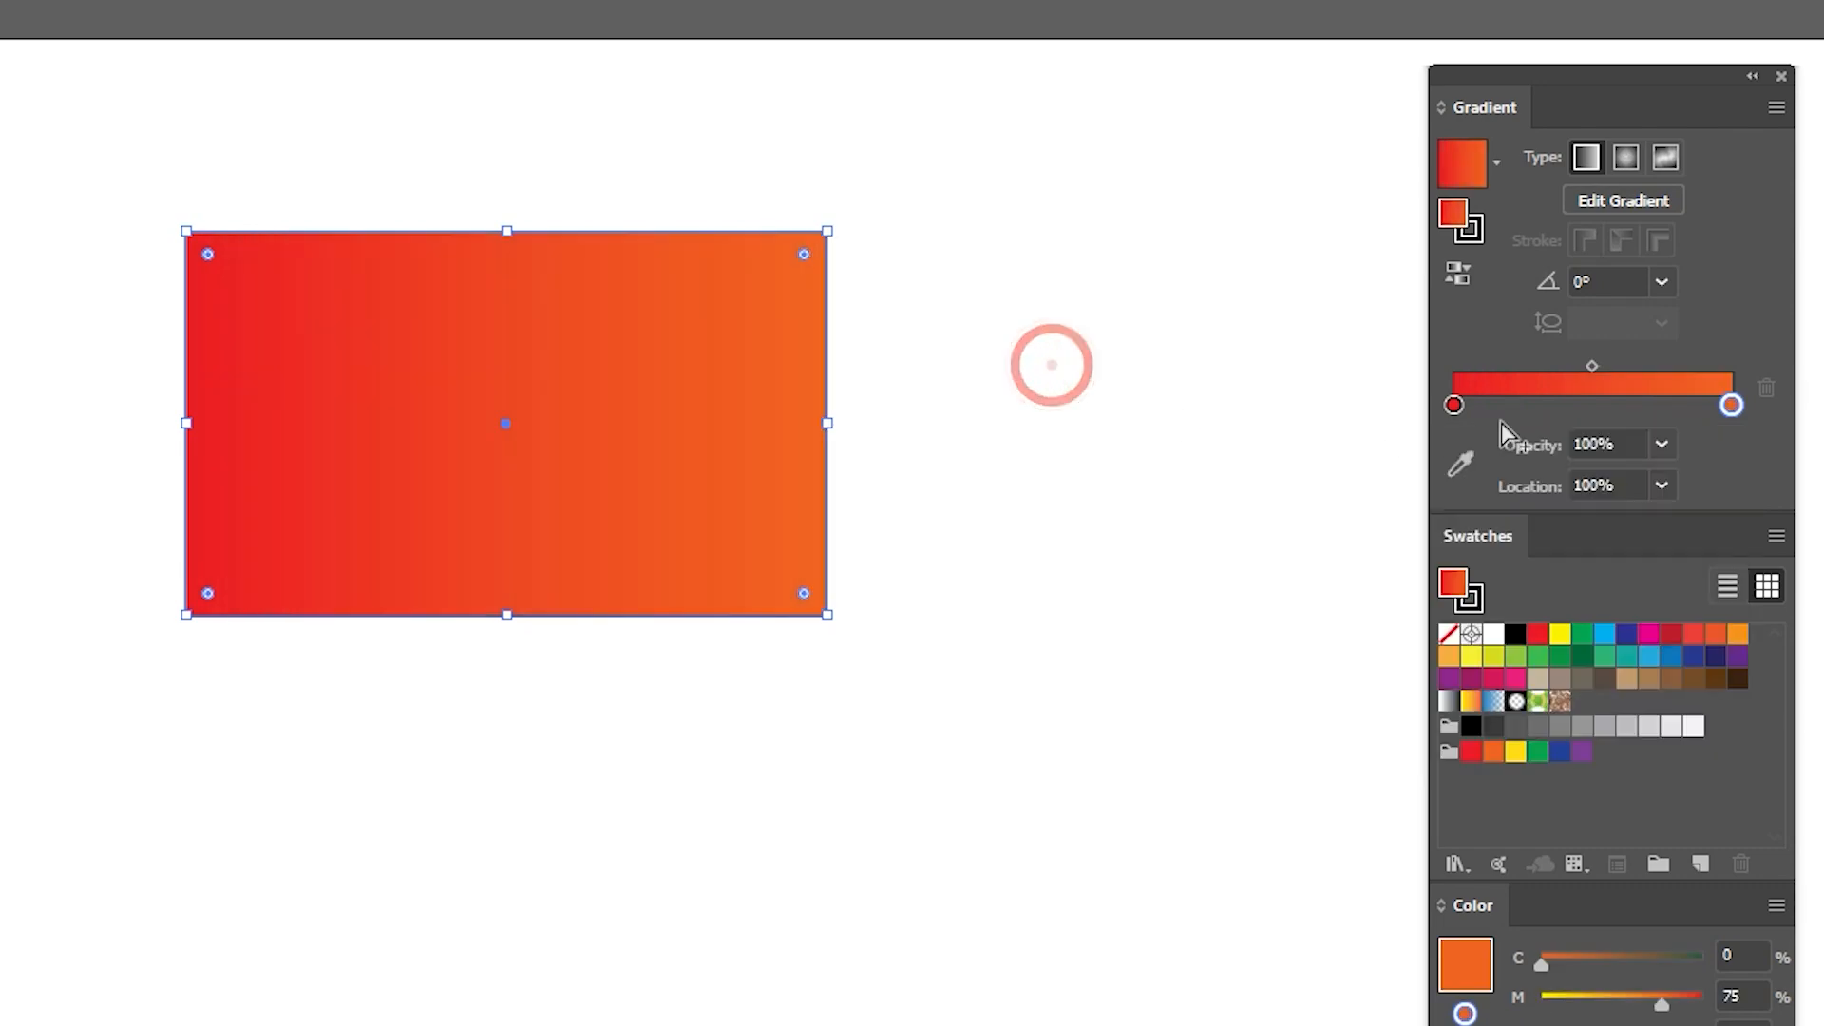
Change the rectangle's gradient to run from yellow to cyan, and reposition the rectangle near the artboard's upper middle
{"action": "left_click_drag", "start_coordinate": [606, 528], "coordinate": [568, 523]}
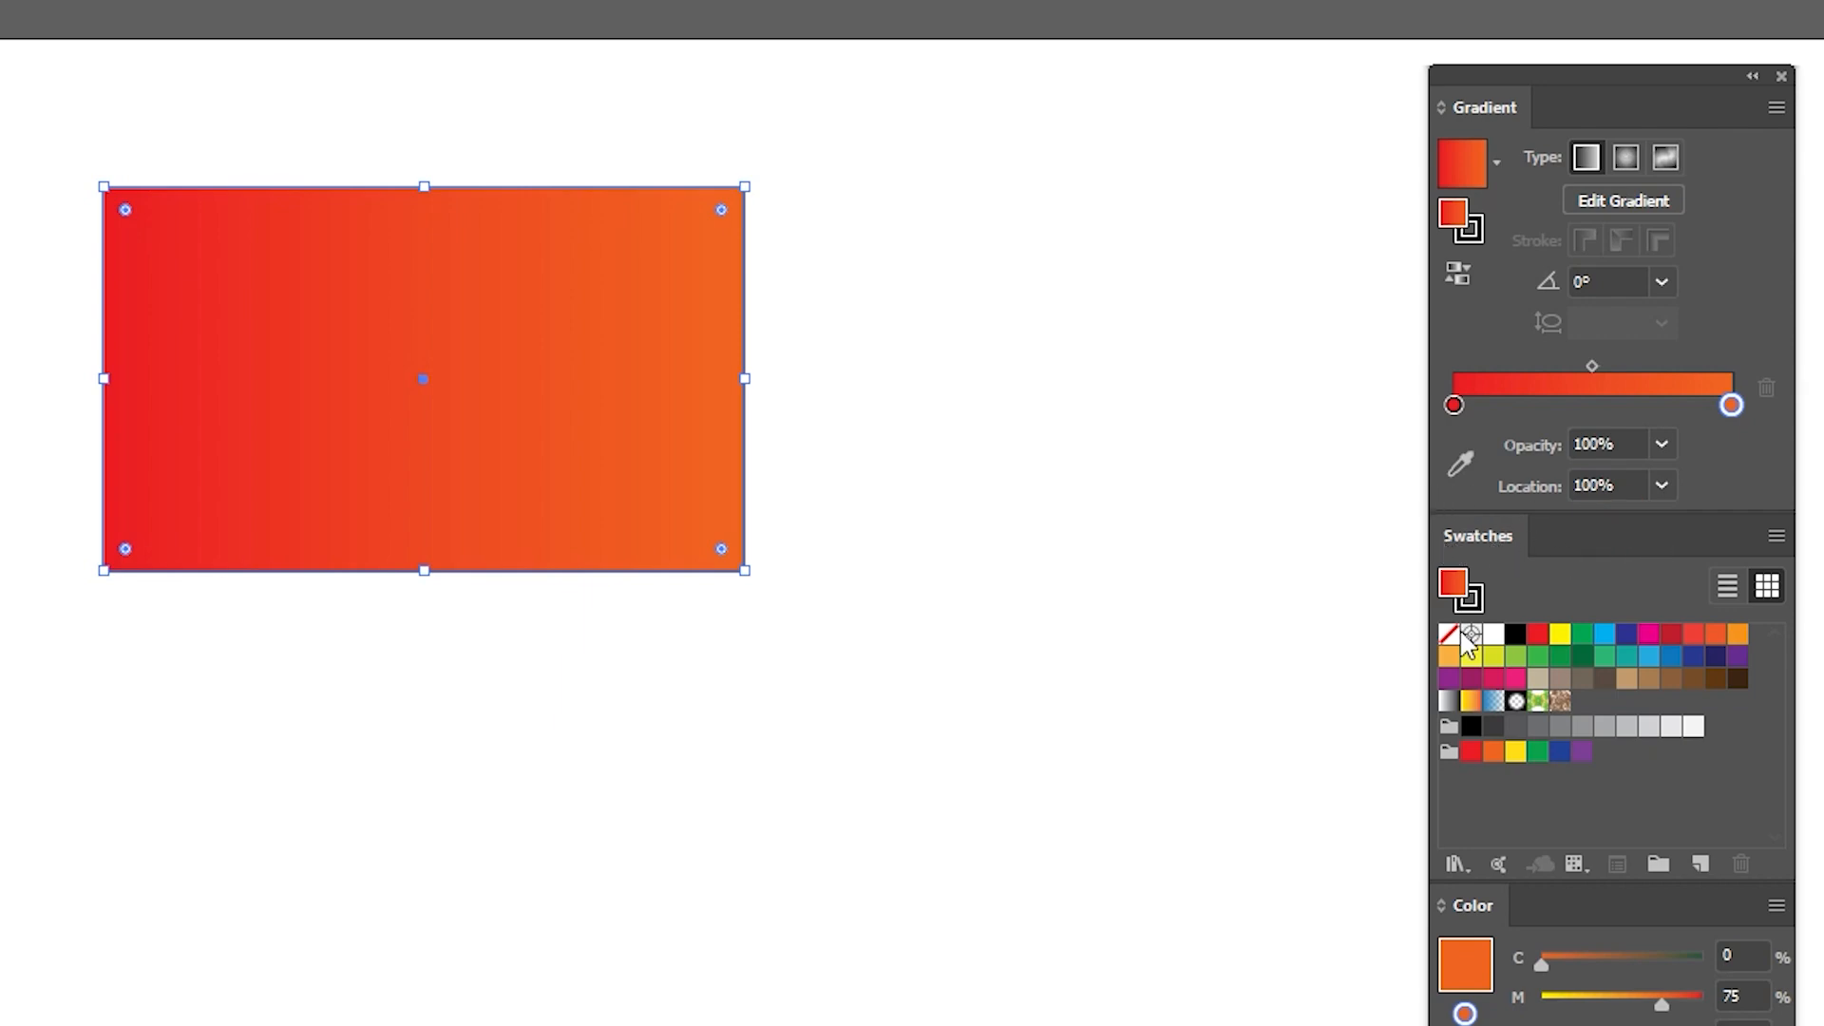
{"action": "left_click_drag", "start_coordinate": [1560, 634], "coordinate": [1731, 406]}
{"action": "left_click_drag", "start_coordinate": [648, 519], "coordinate": [580, 662]}
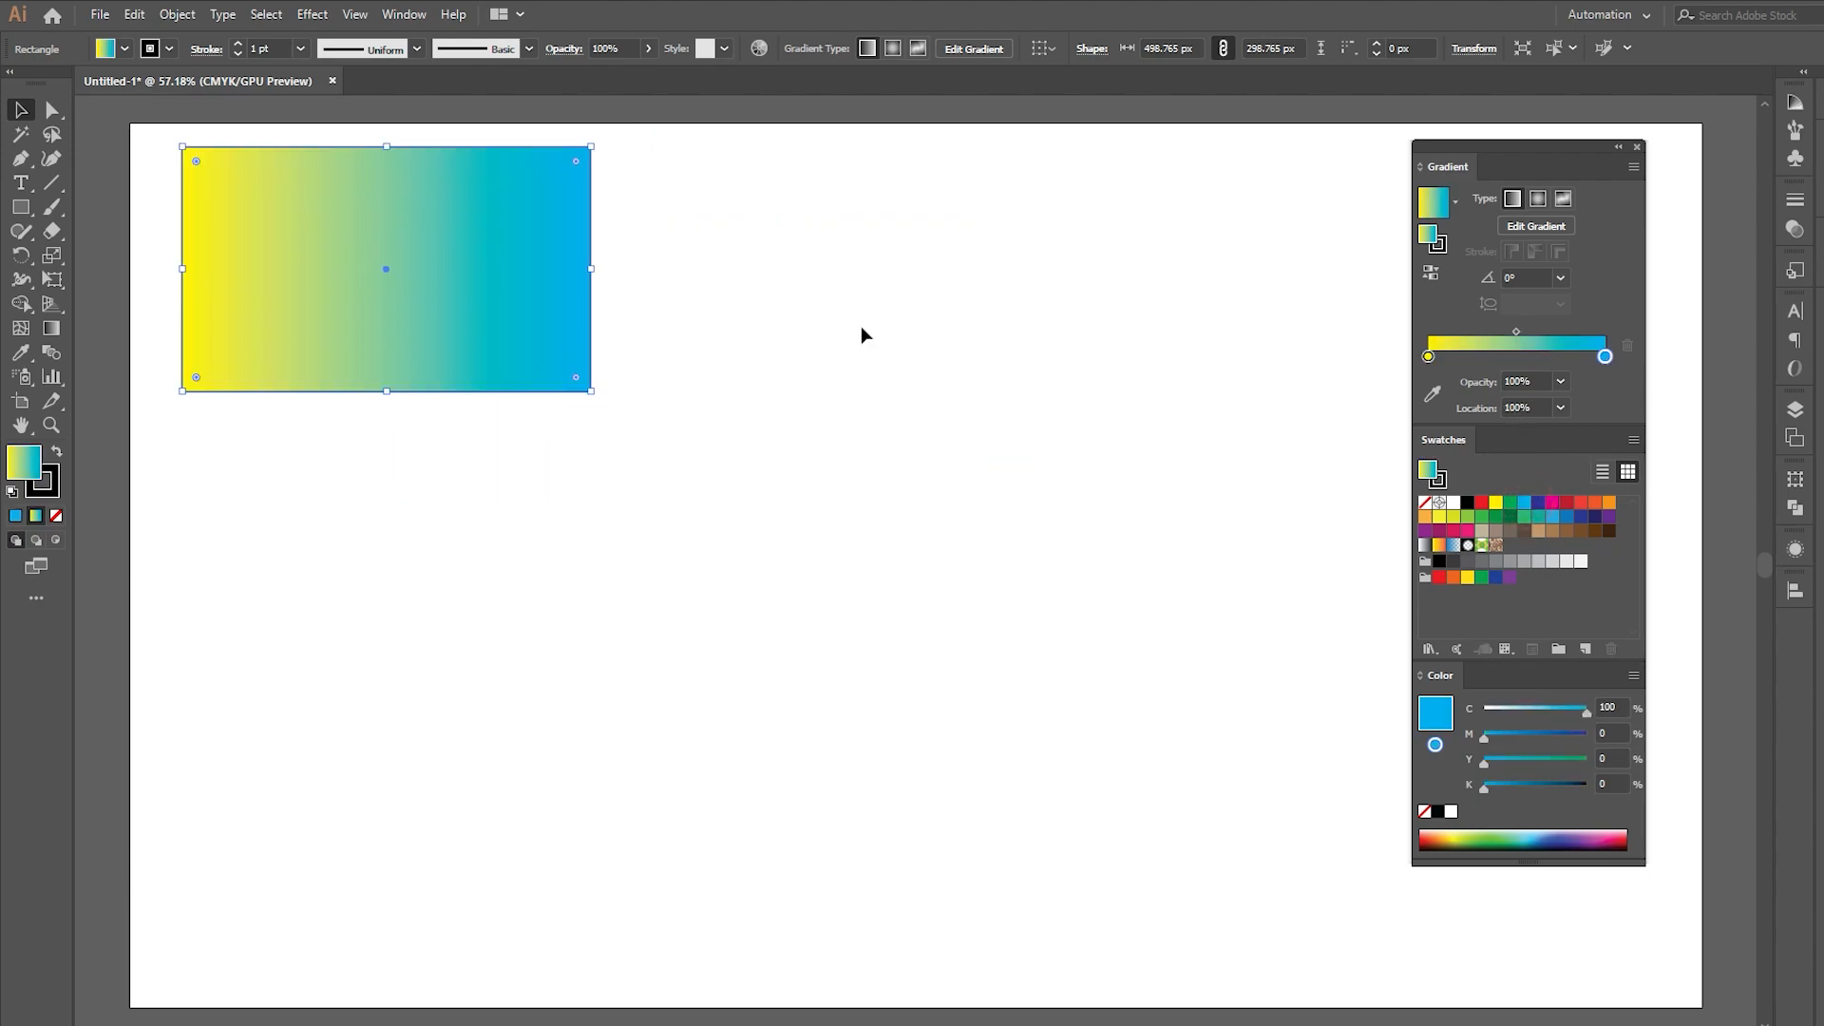
{"action": "left_click", "coordinate": [862, 334]}
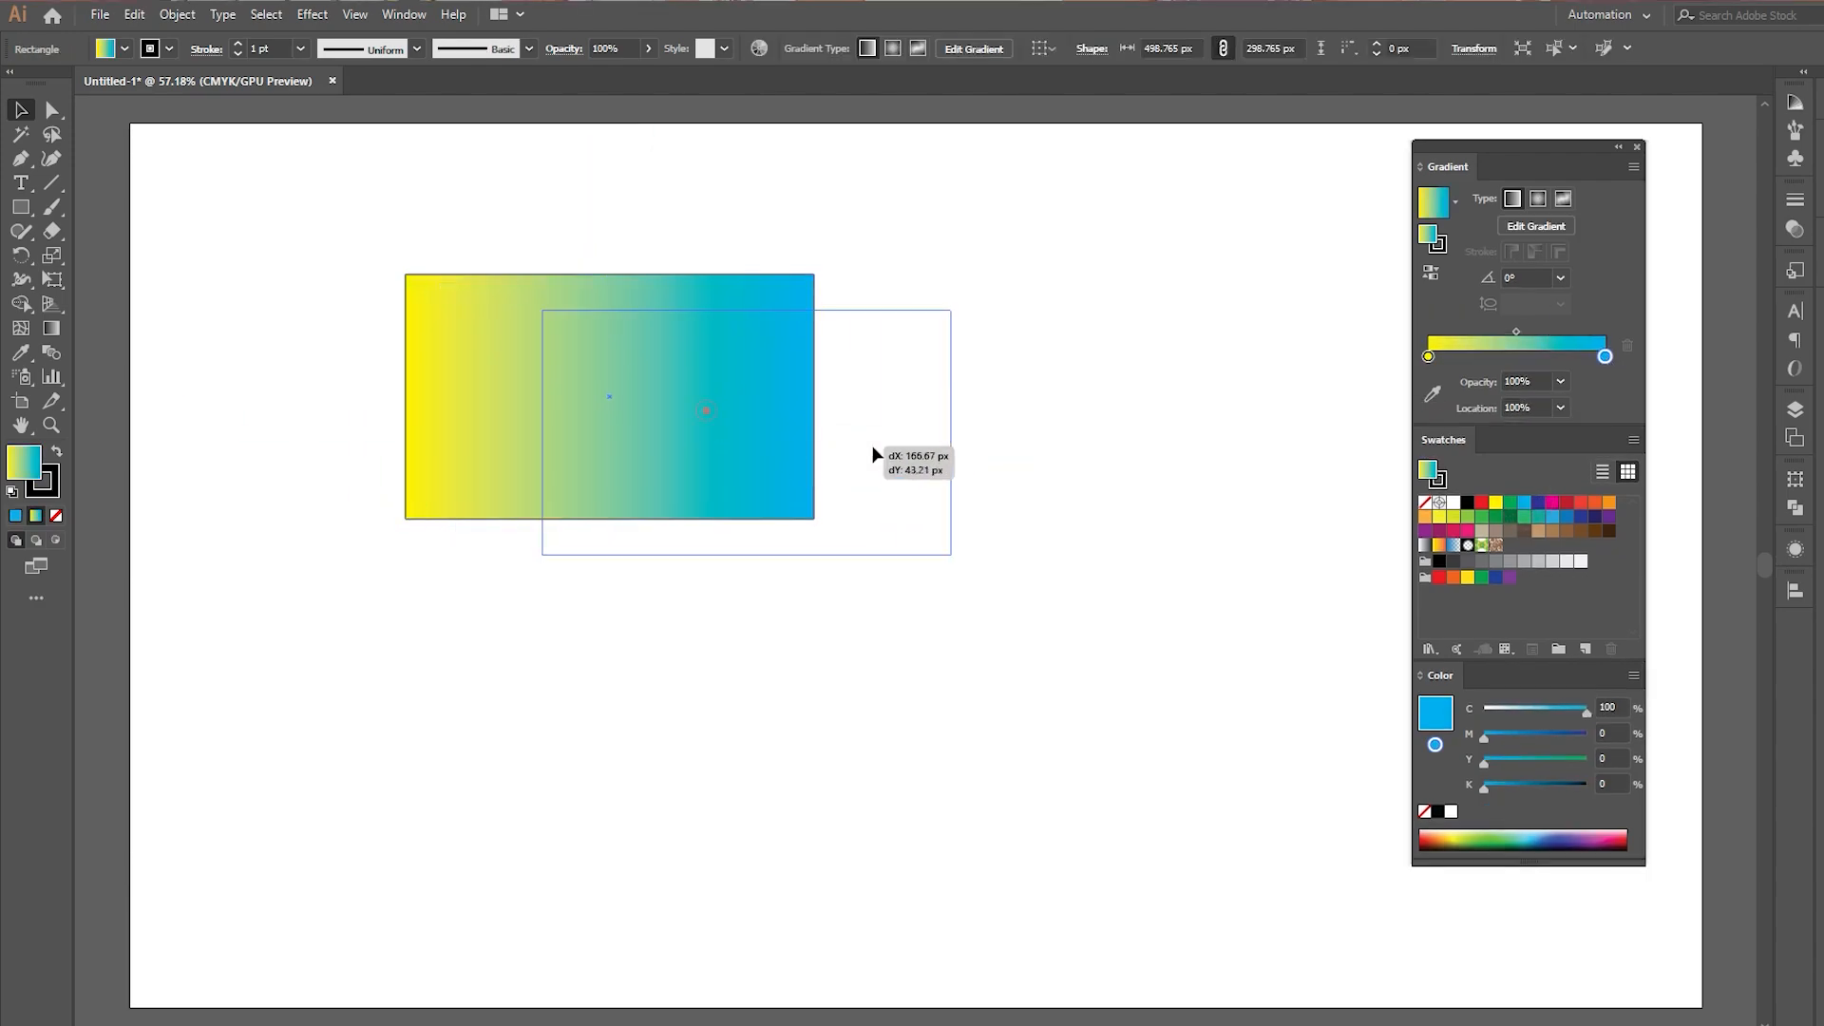
{"action": "left_click_drag", "start_coordinate": [871, 452], "coordinate": [921, 453]}
Try out two intermediate stops in green and magenta between the yellow and cyan ends of the gradient
{"action": "left_click", "coordinate": [1428, 357]}
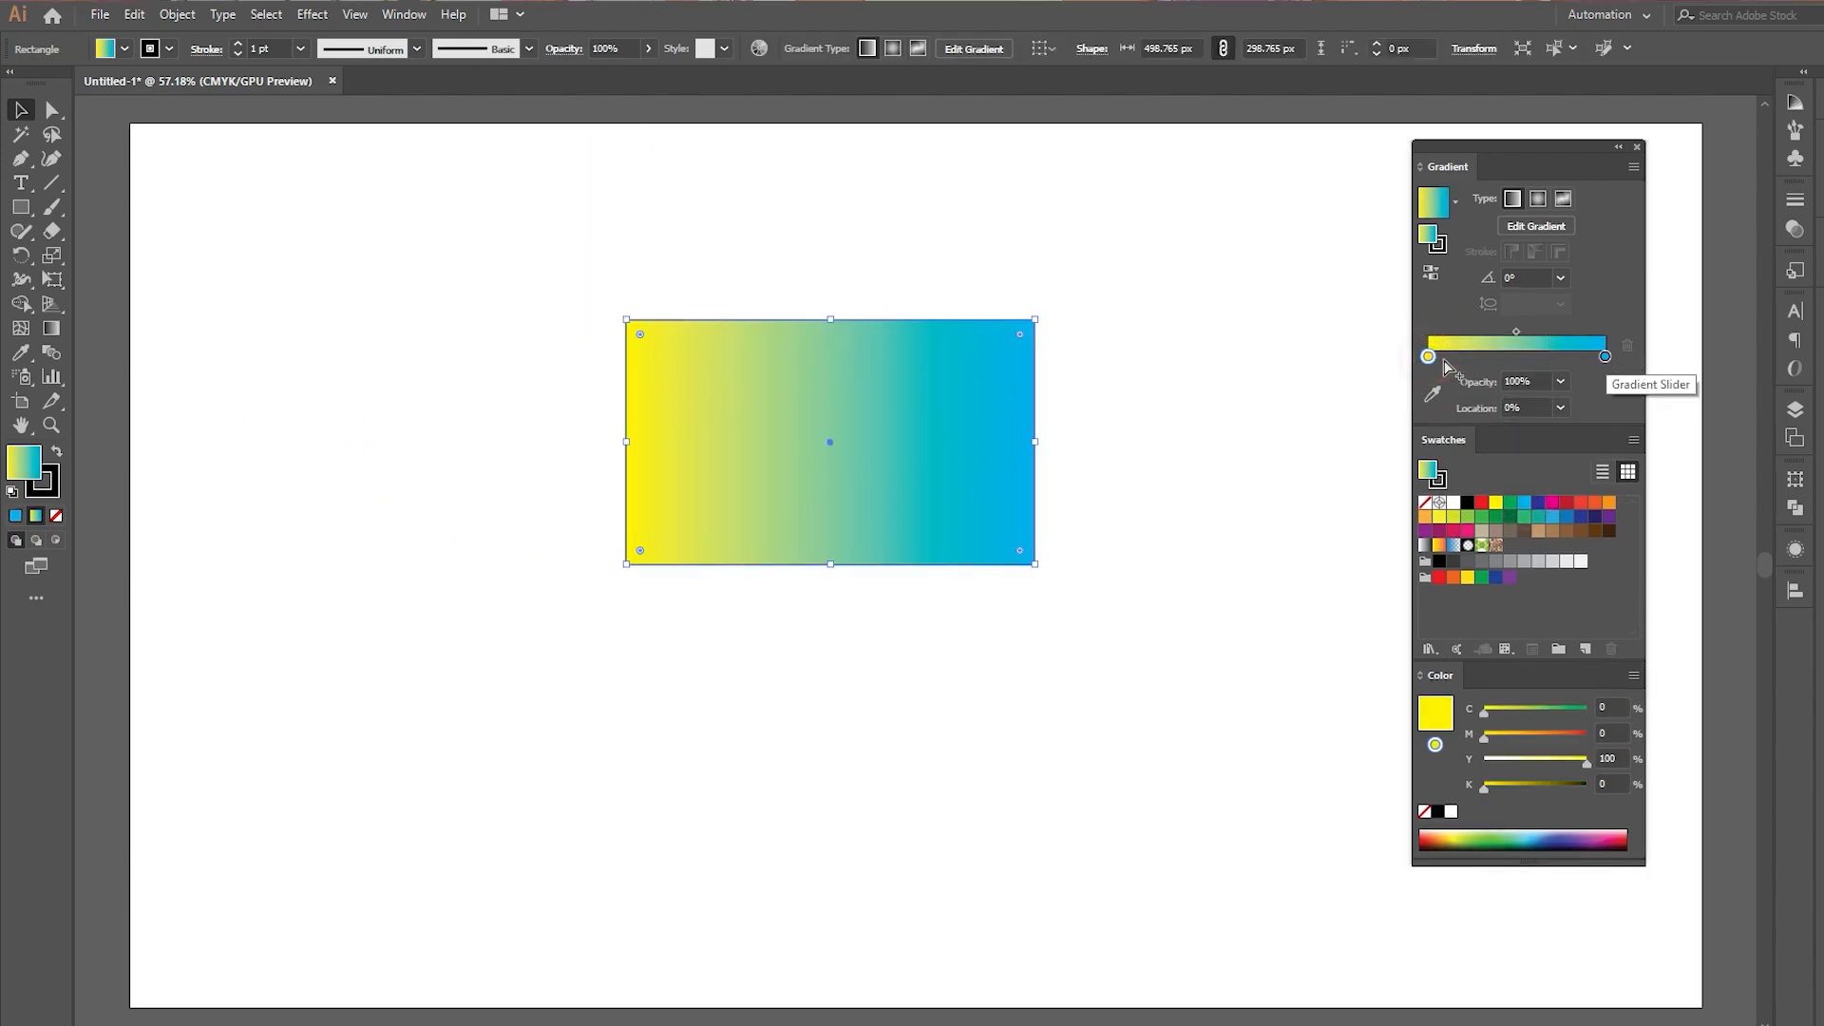
{"action": "left_click", "coordinate": [1470, 357]}
{"action": "left_click", "coordinate": [1514, 358]}
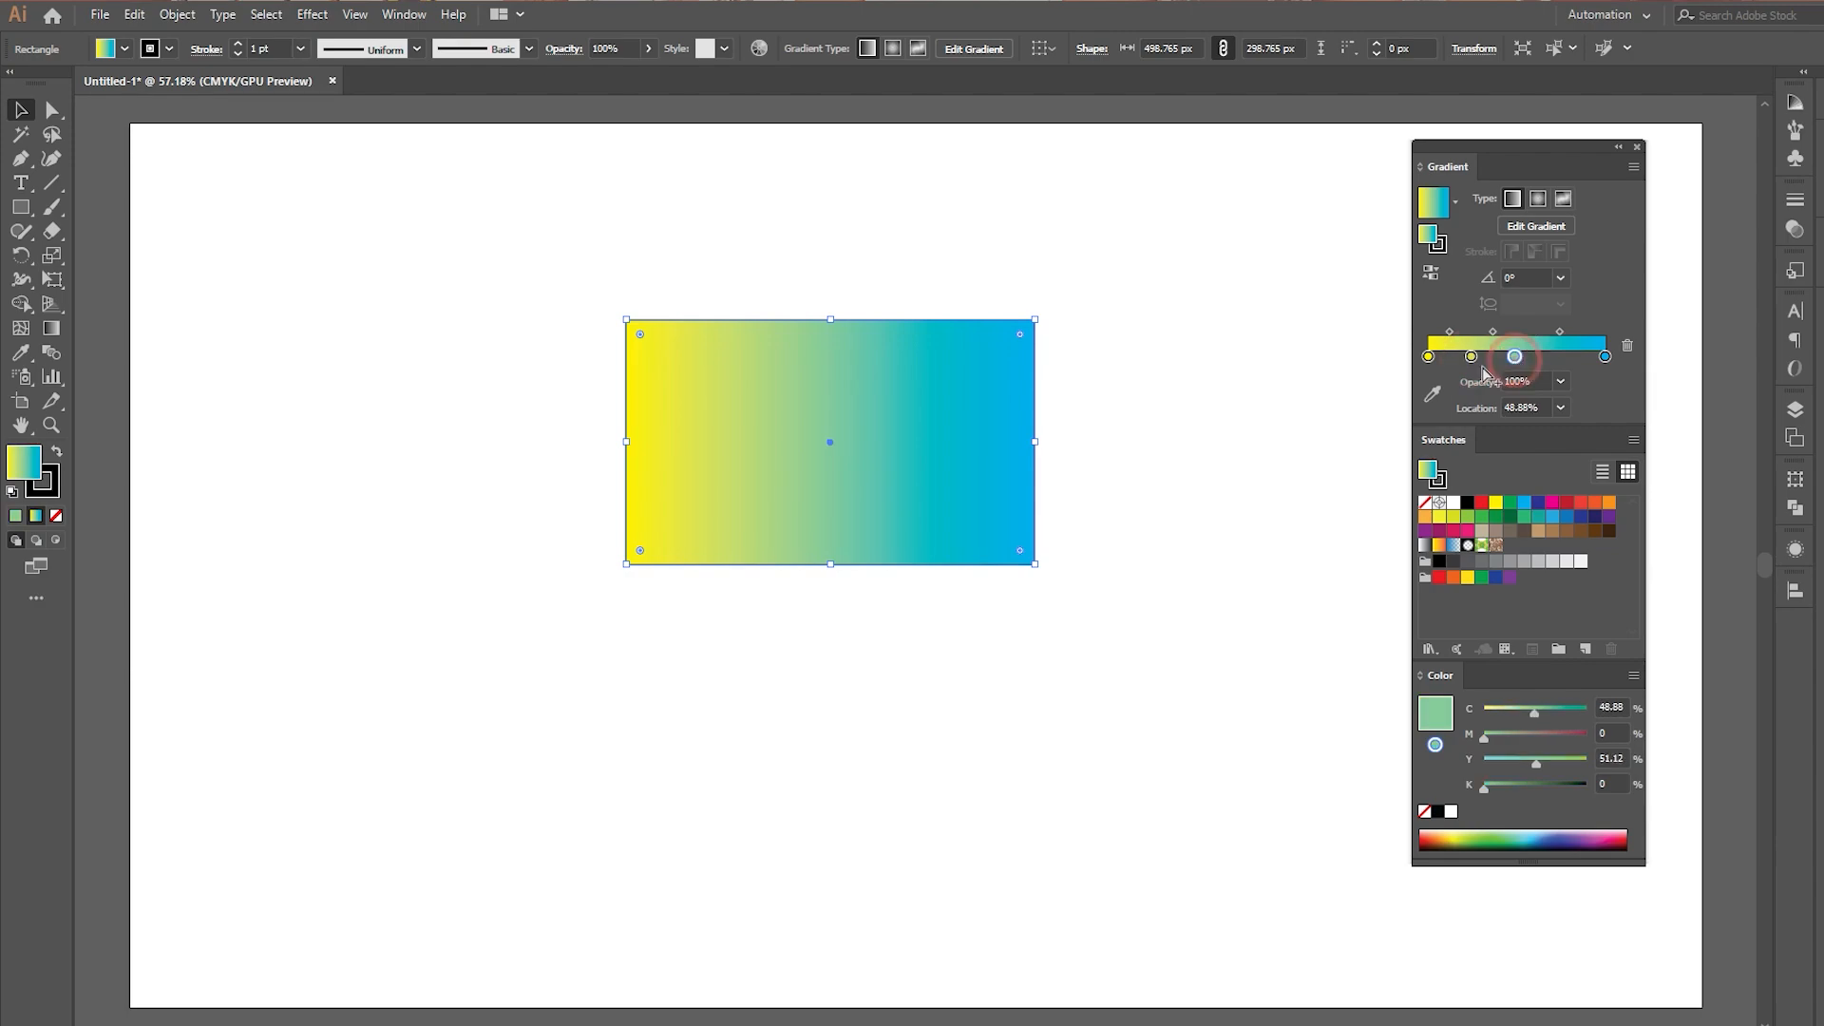
{"action": "left_click_drag", "start_coordinate": [1504, 518], "coordinate": [1468, 423]}
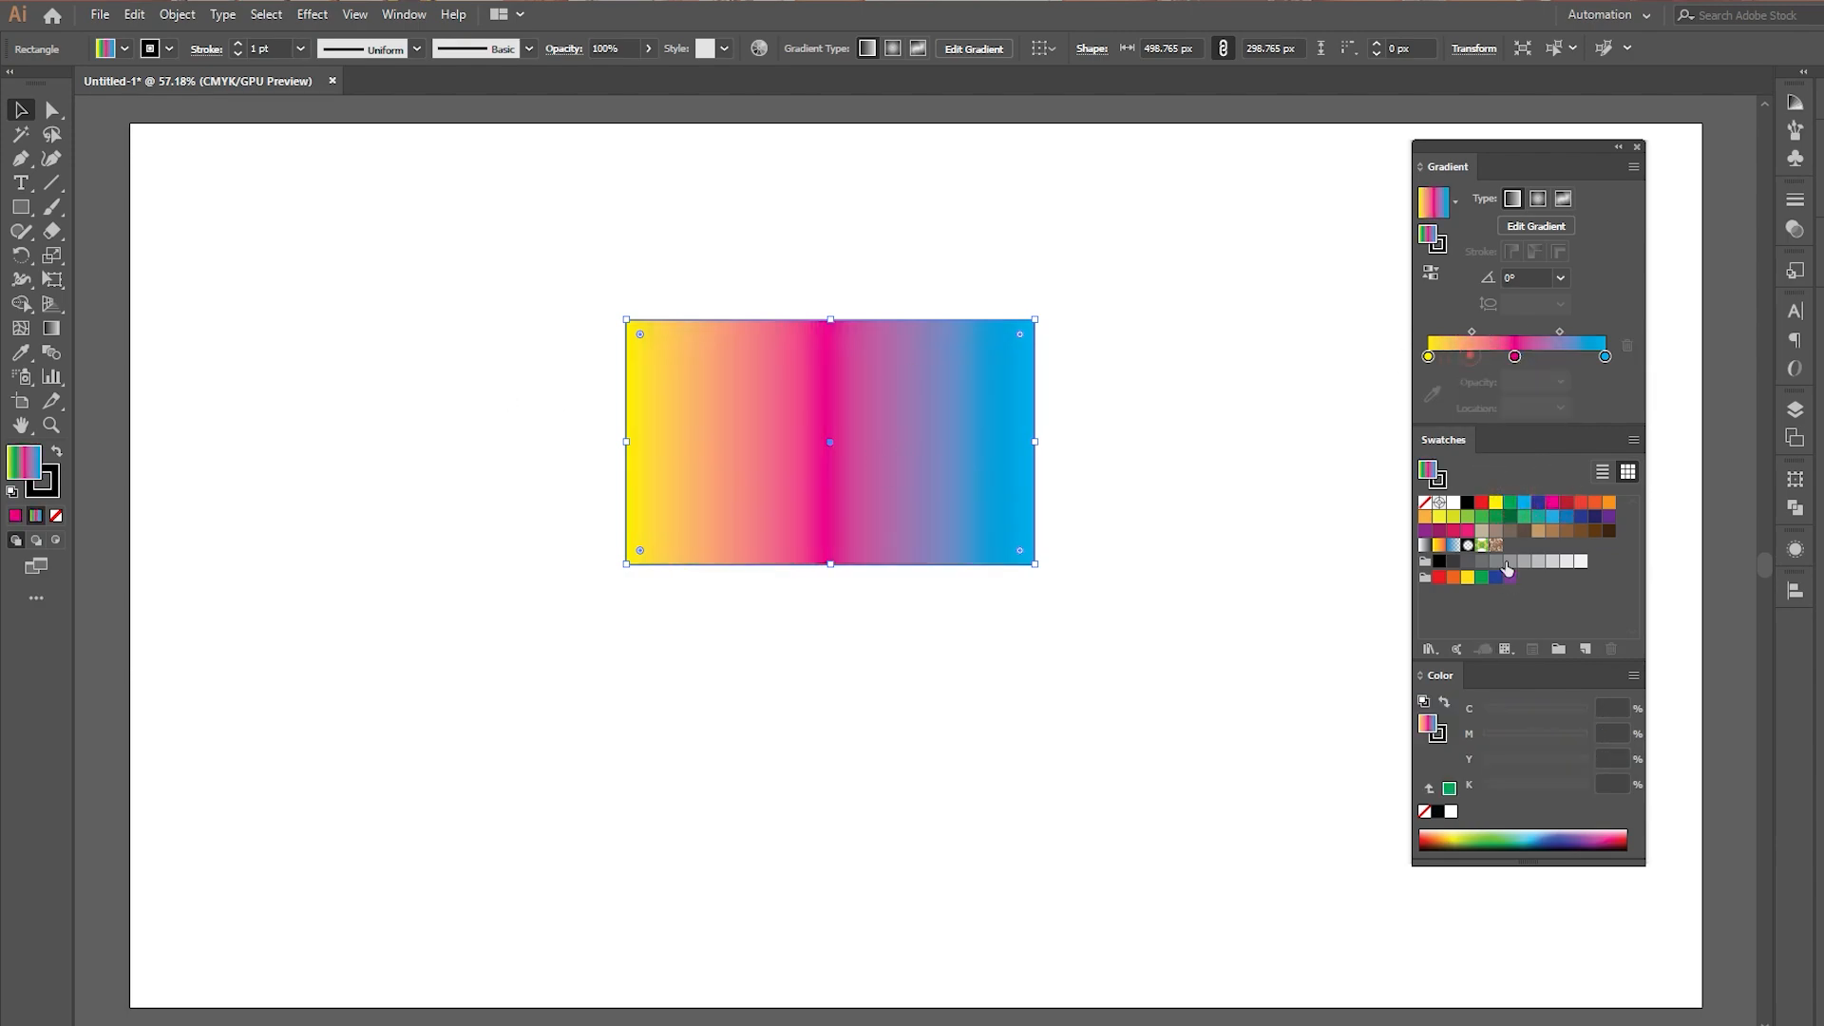
{"action": "left_click", "coordinate": [1514, 357]}
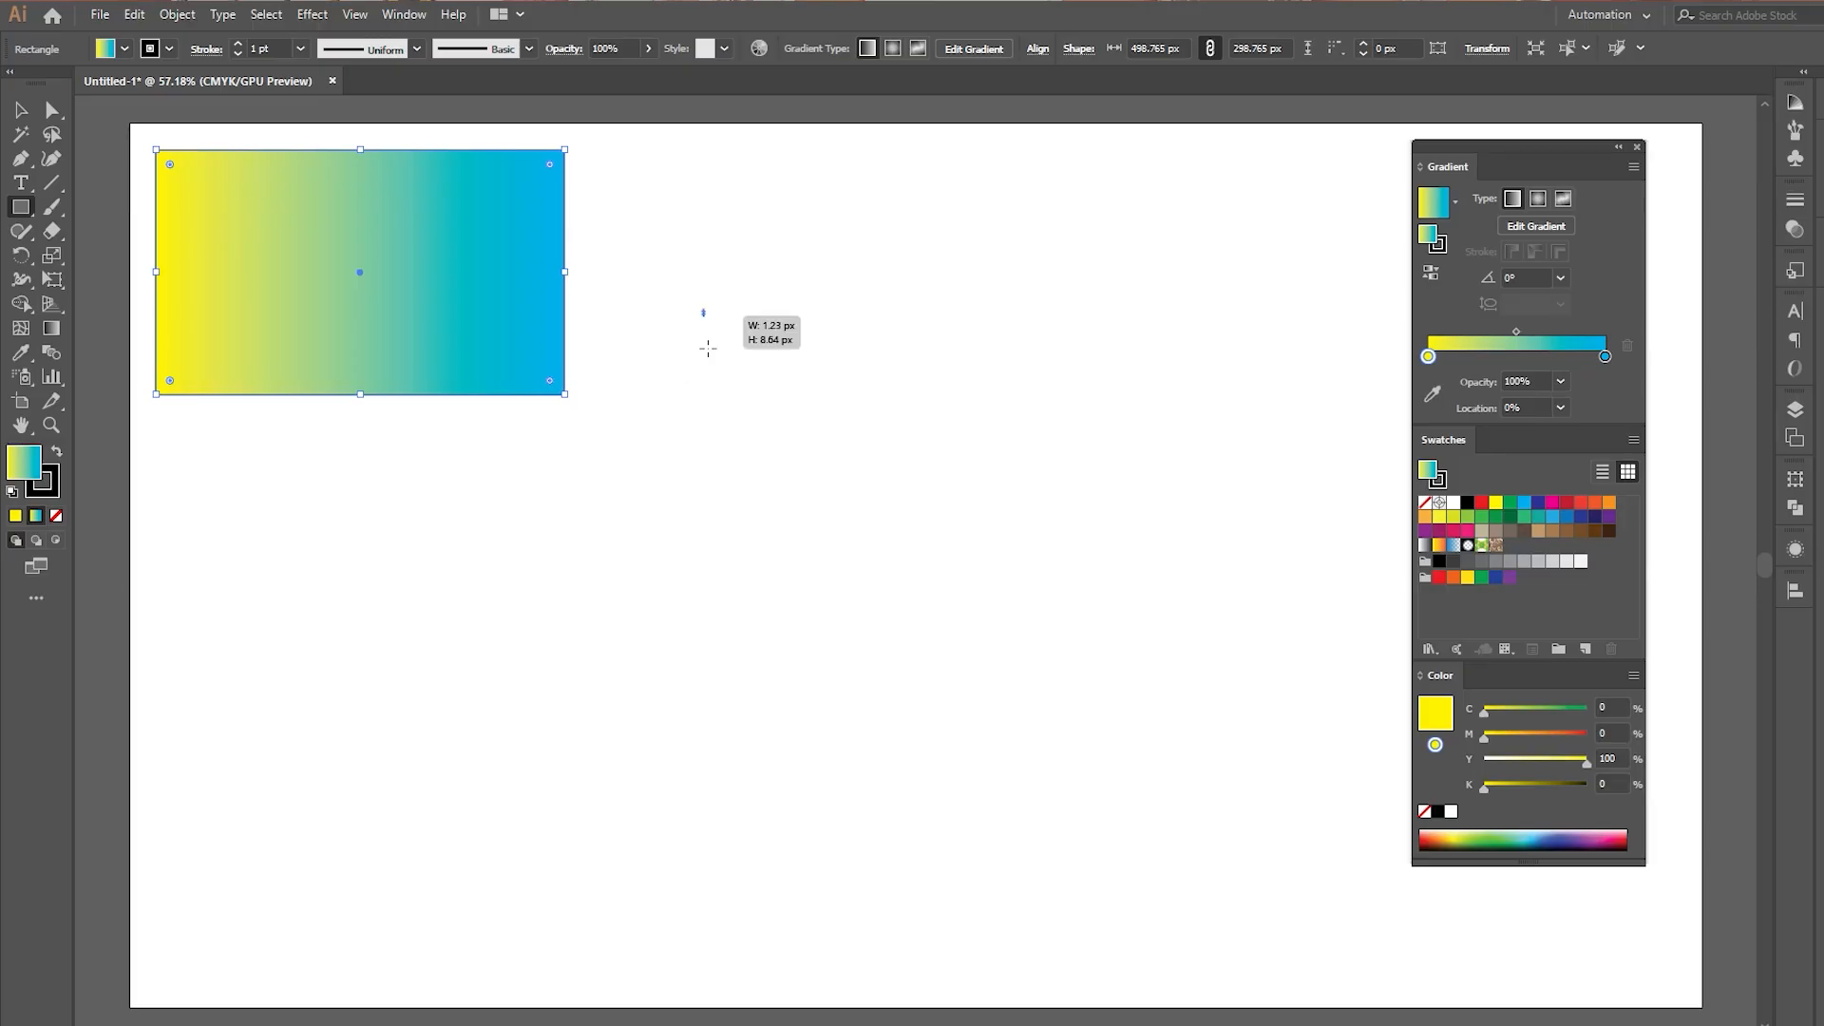
Draw a second rectangle about 536 by 313 px and give it a linear gradient from light blue (C=70 M=15) to dark navy
{"action": "left_click_drag", "start_coordinate": [703, 309], "coordinate": [1143, 563]}
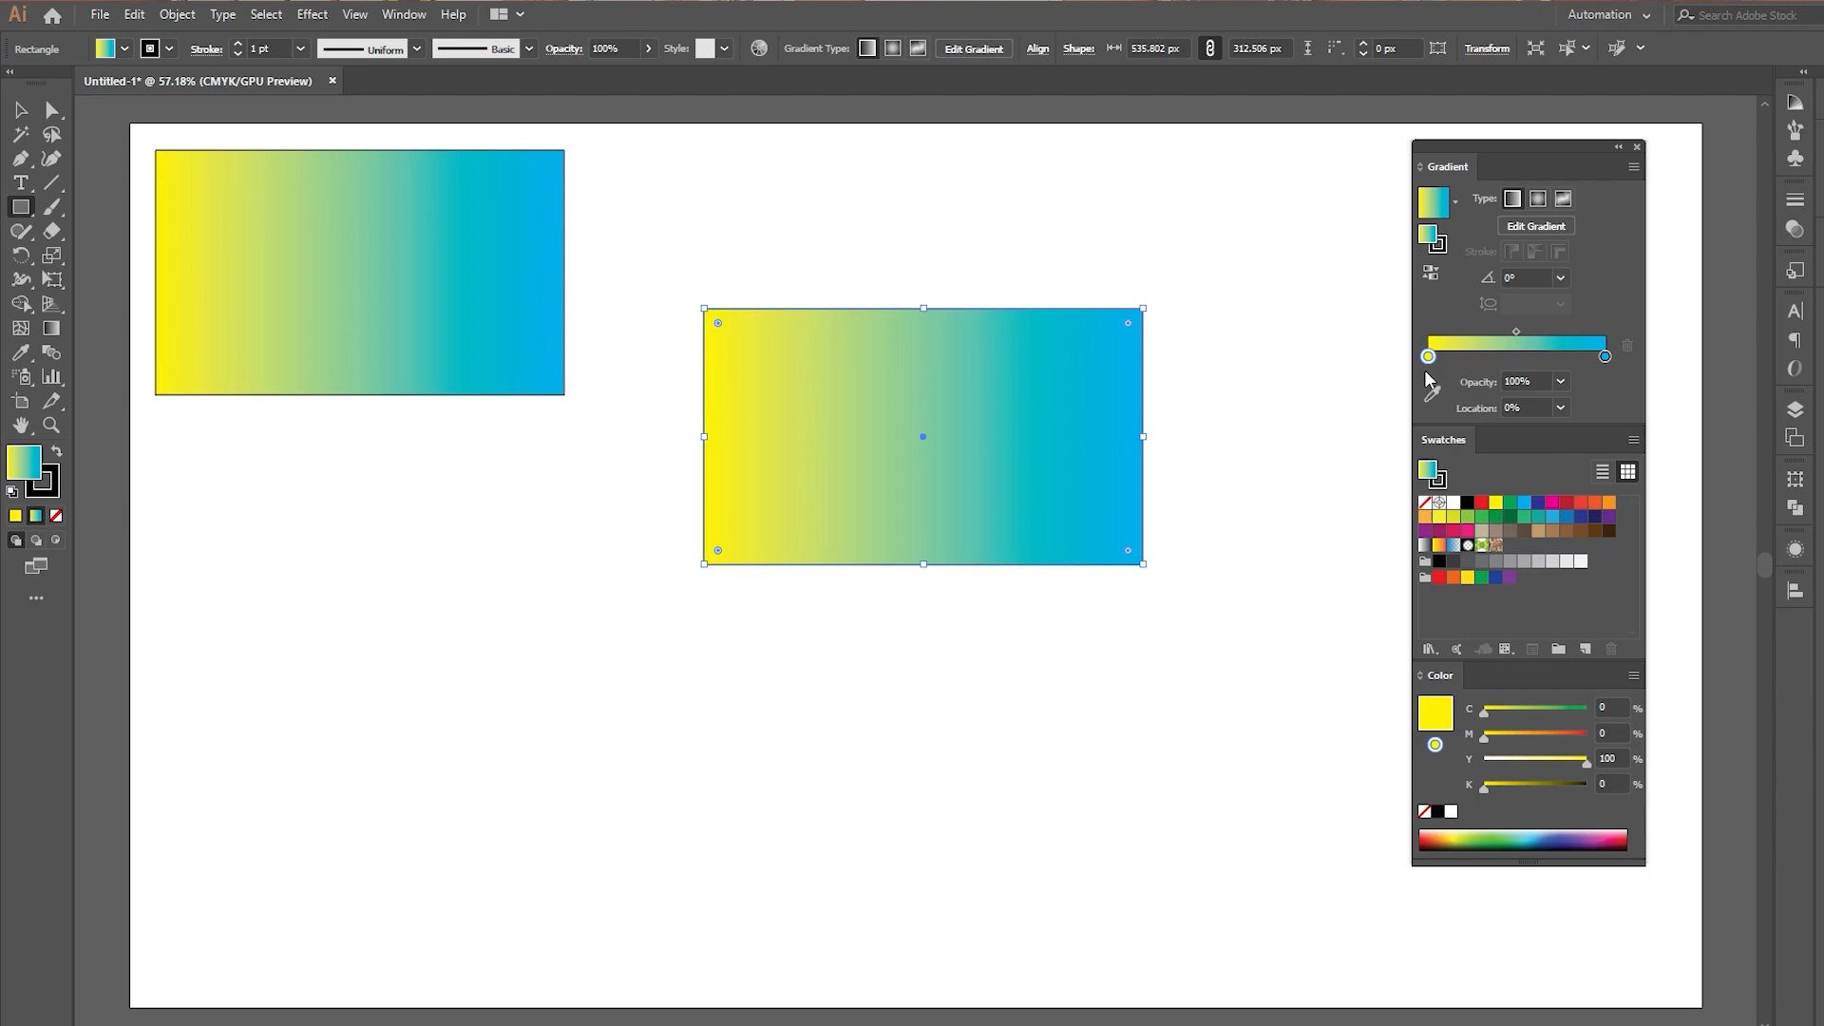
{"action": "left_click_drag", "start_coordinate": [1581, 517], "coordinate": [1428, 358]}
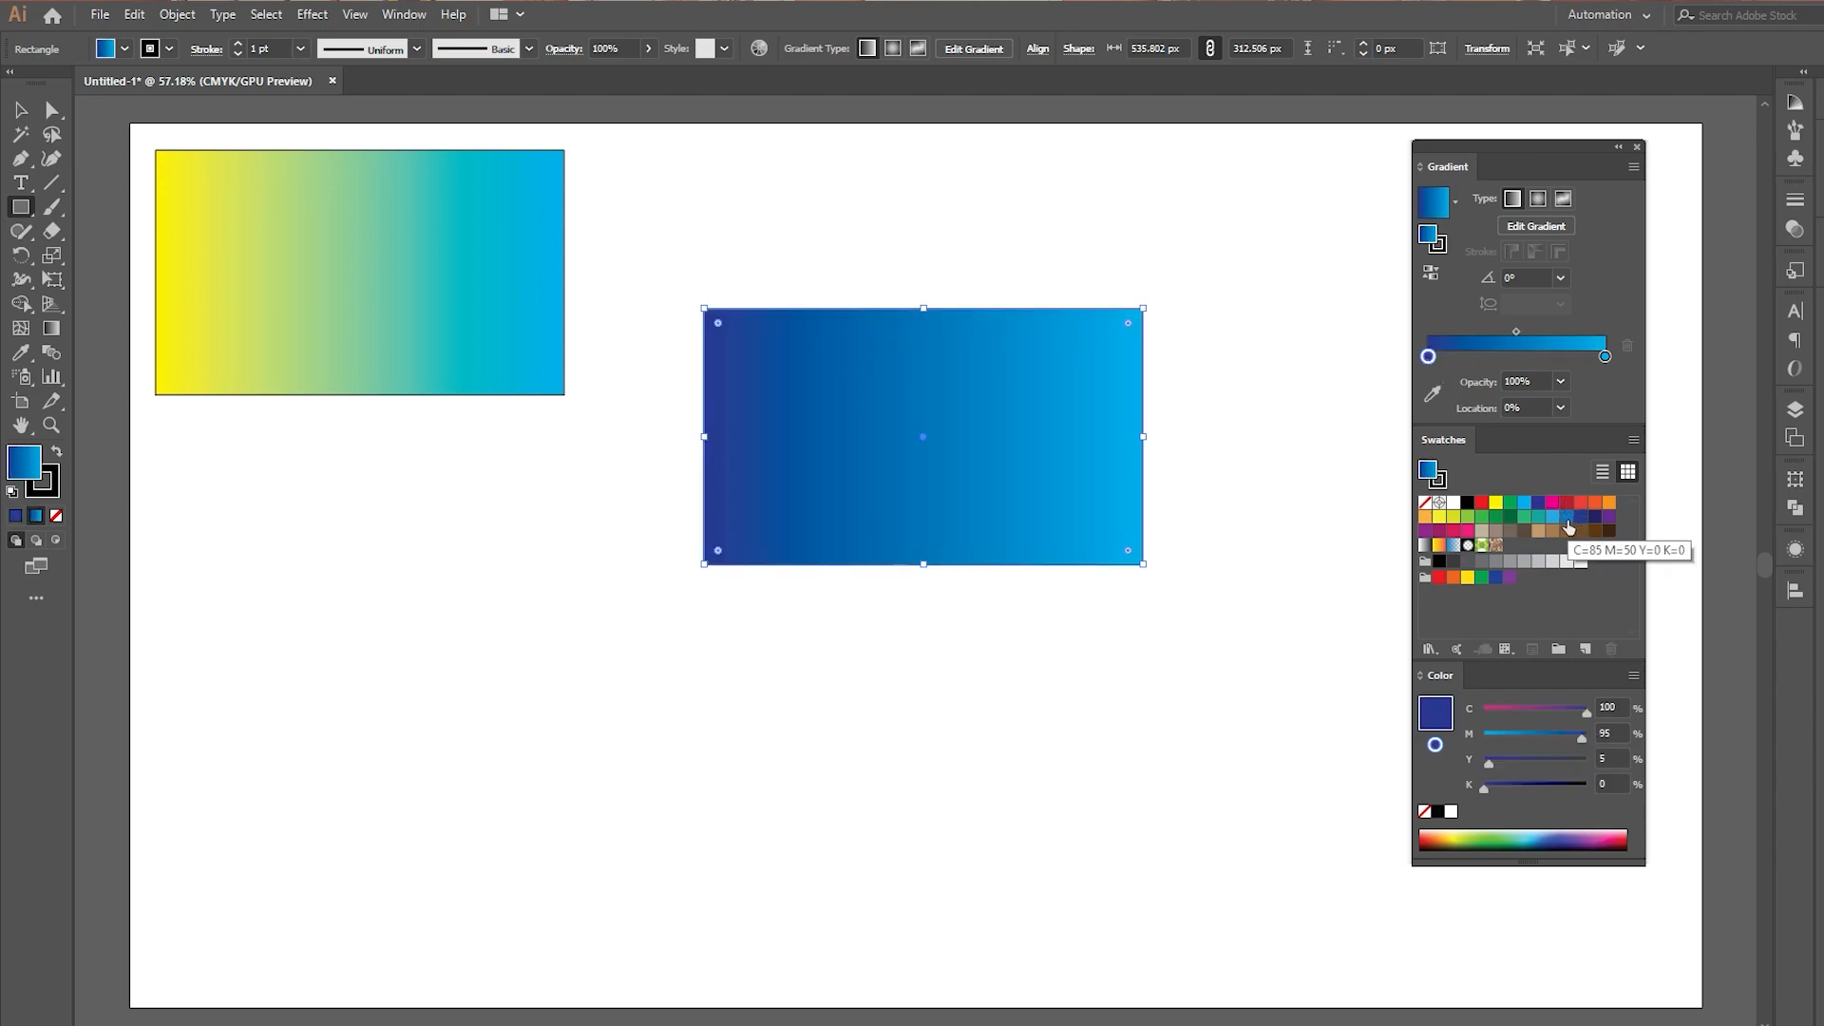
{"action": "left_click_drag", "start_coordinate": [1567, 517], "coordinate": [1614, 373]}
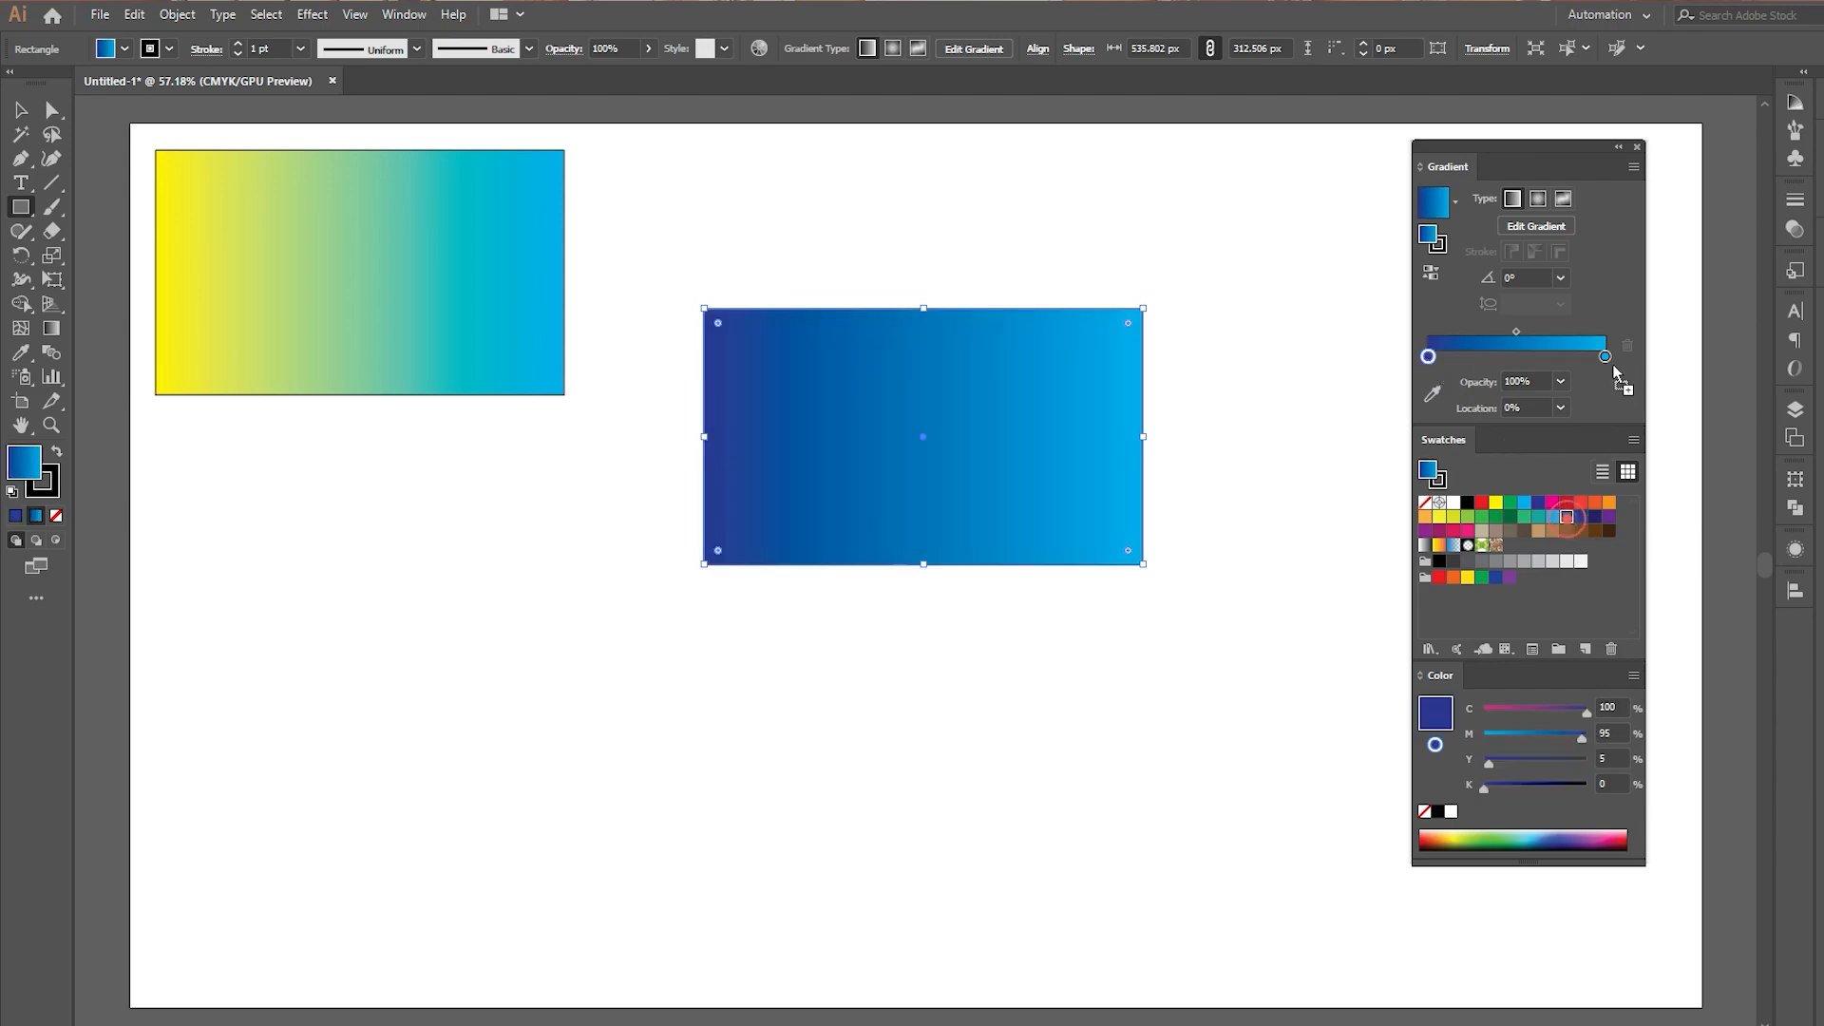
{"action": "left_click_drag", "start_coordinate": [1561, 490], "coordinate": [1428, 357]}
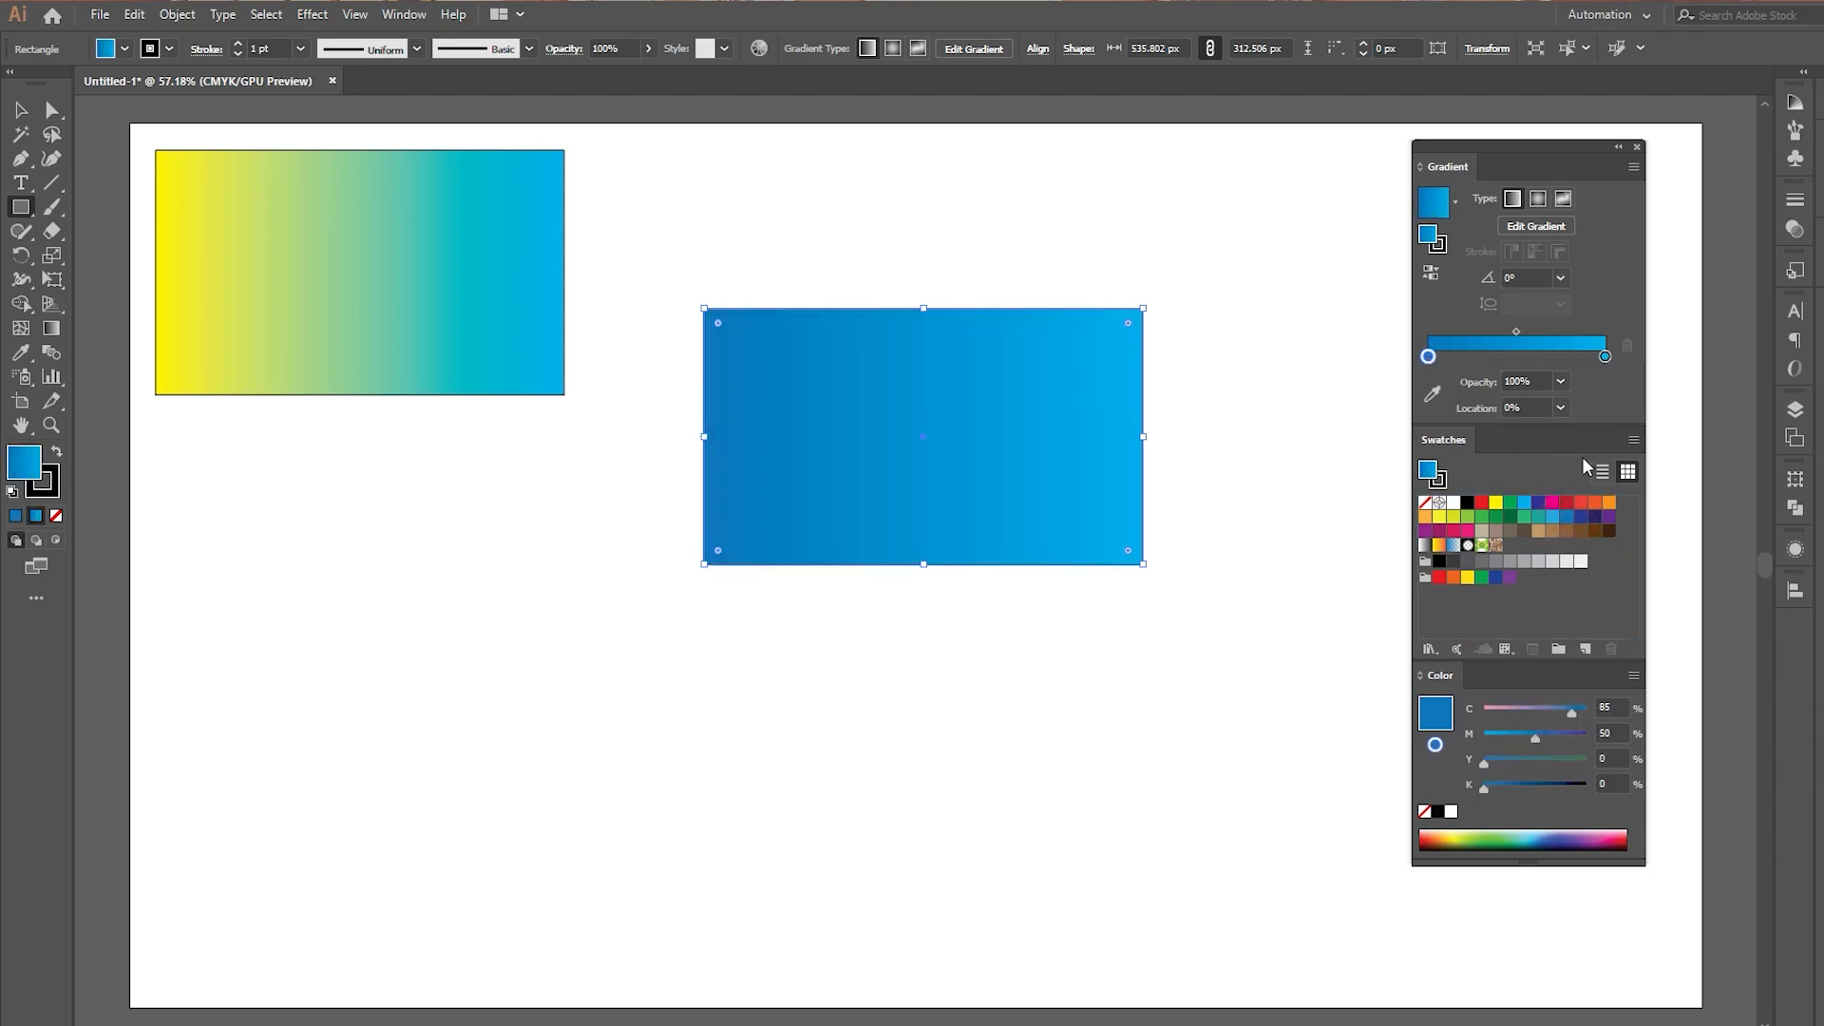
{"action": "left_click_drag", "start_coordinate": [1601, 455], "coordinate": [1621, 374]}
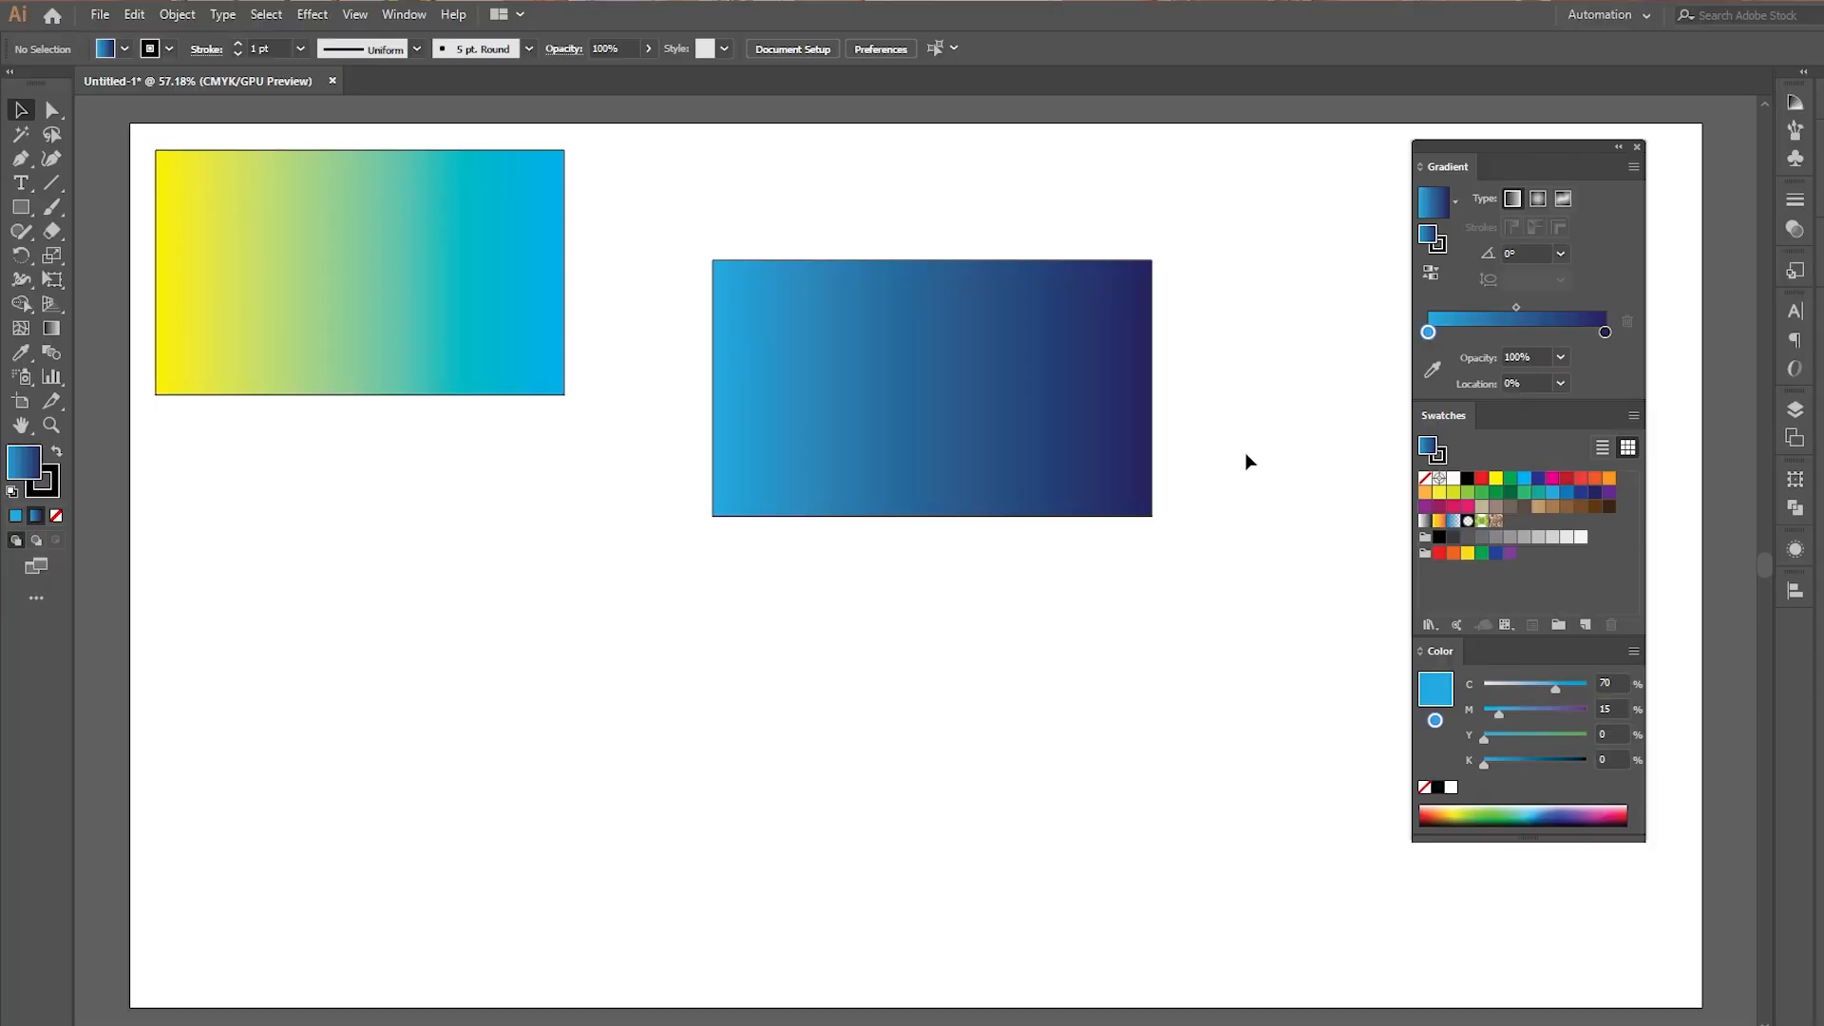
Try shifting the light blue stop and the gradient midpoint towards the navy end with nothing selected
{"action": "left_click_drag", "start_coordinate": [1427, 333], "coordinate": [1579, 310]}
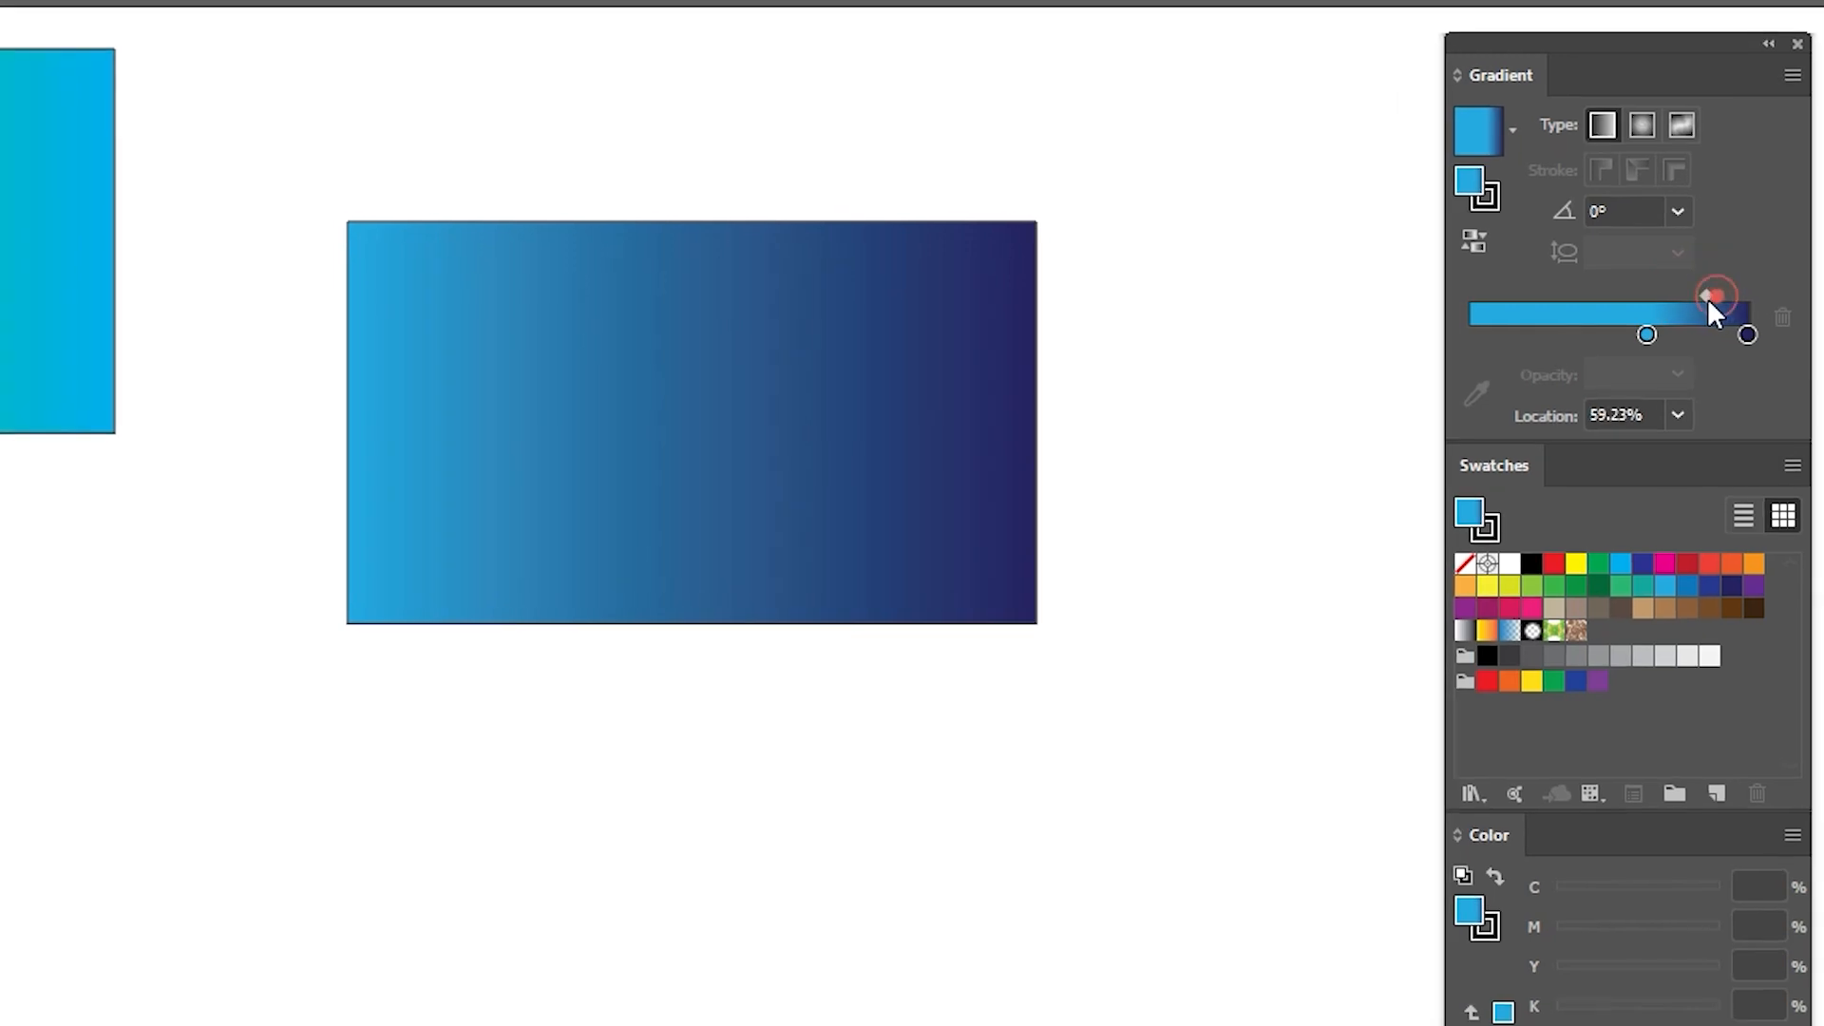
{"action": "left_click_drag", "start_coordinate": [1706, 298], "coordinate": [1697, 298]}
{"action": "left_click", "coordinate": [1649, 329]}
Undo the light blue stop and midpoint changes on the blue gradient
{"action": "key", "text": "ctrl+z"}
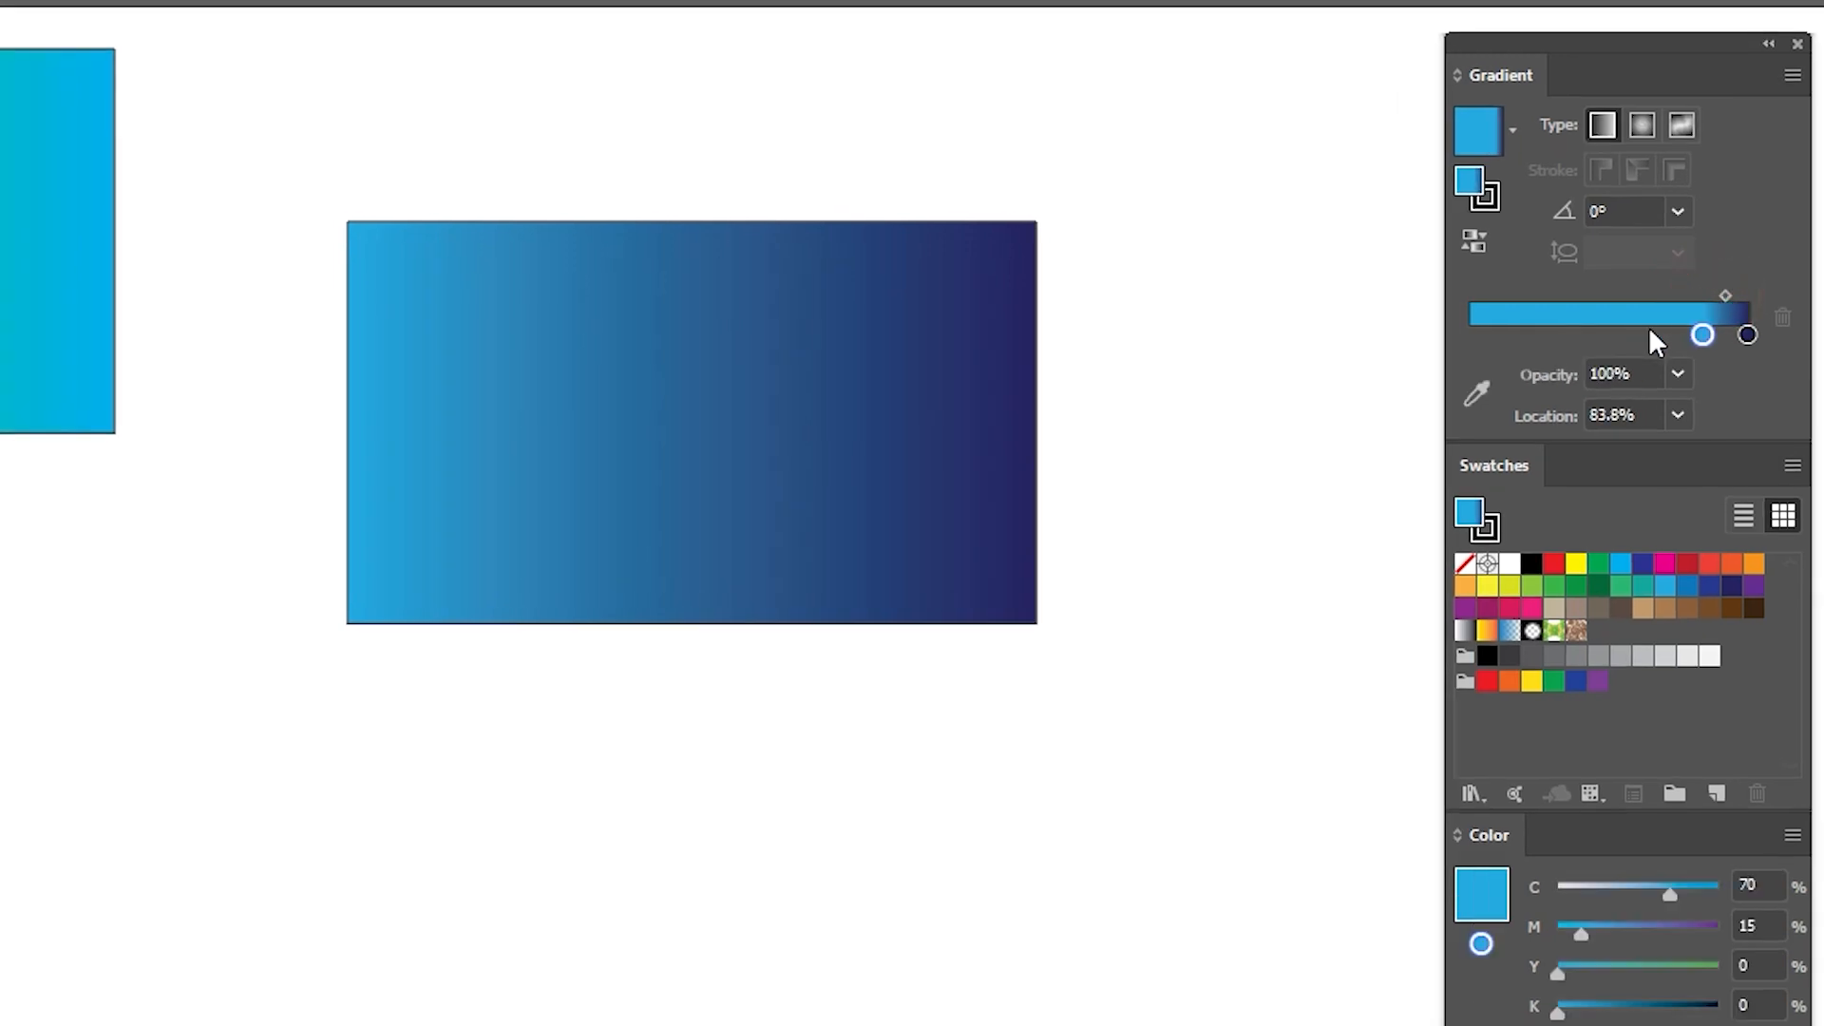
{"action": "key", "text": "ctrl+z"}
{"action": "key", "text": "ctrl+z"}
{"action": "key", "text": "ctrl+z"}
{"action": "key", "text": "ctrl+z"}
{"action": "key", "text": "ctrl+z"}
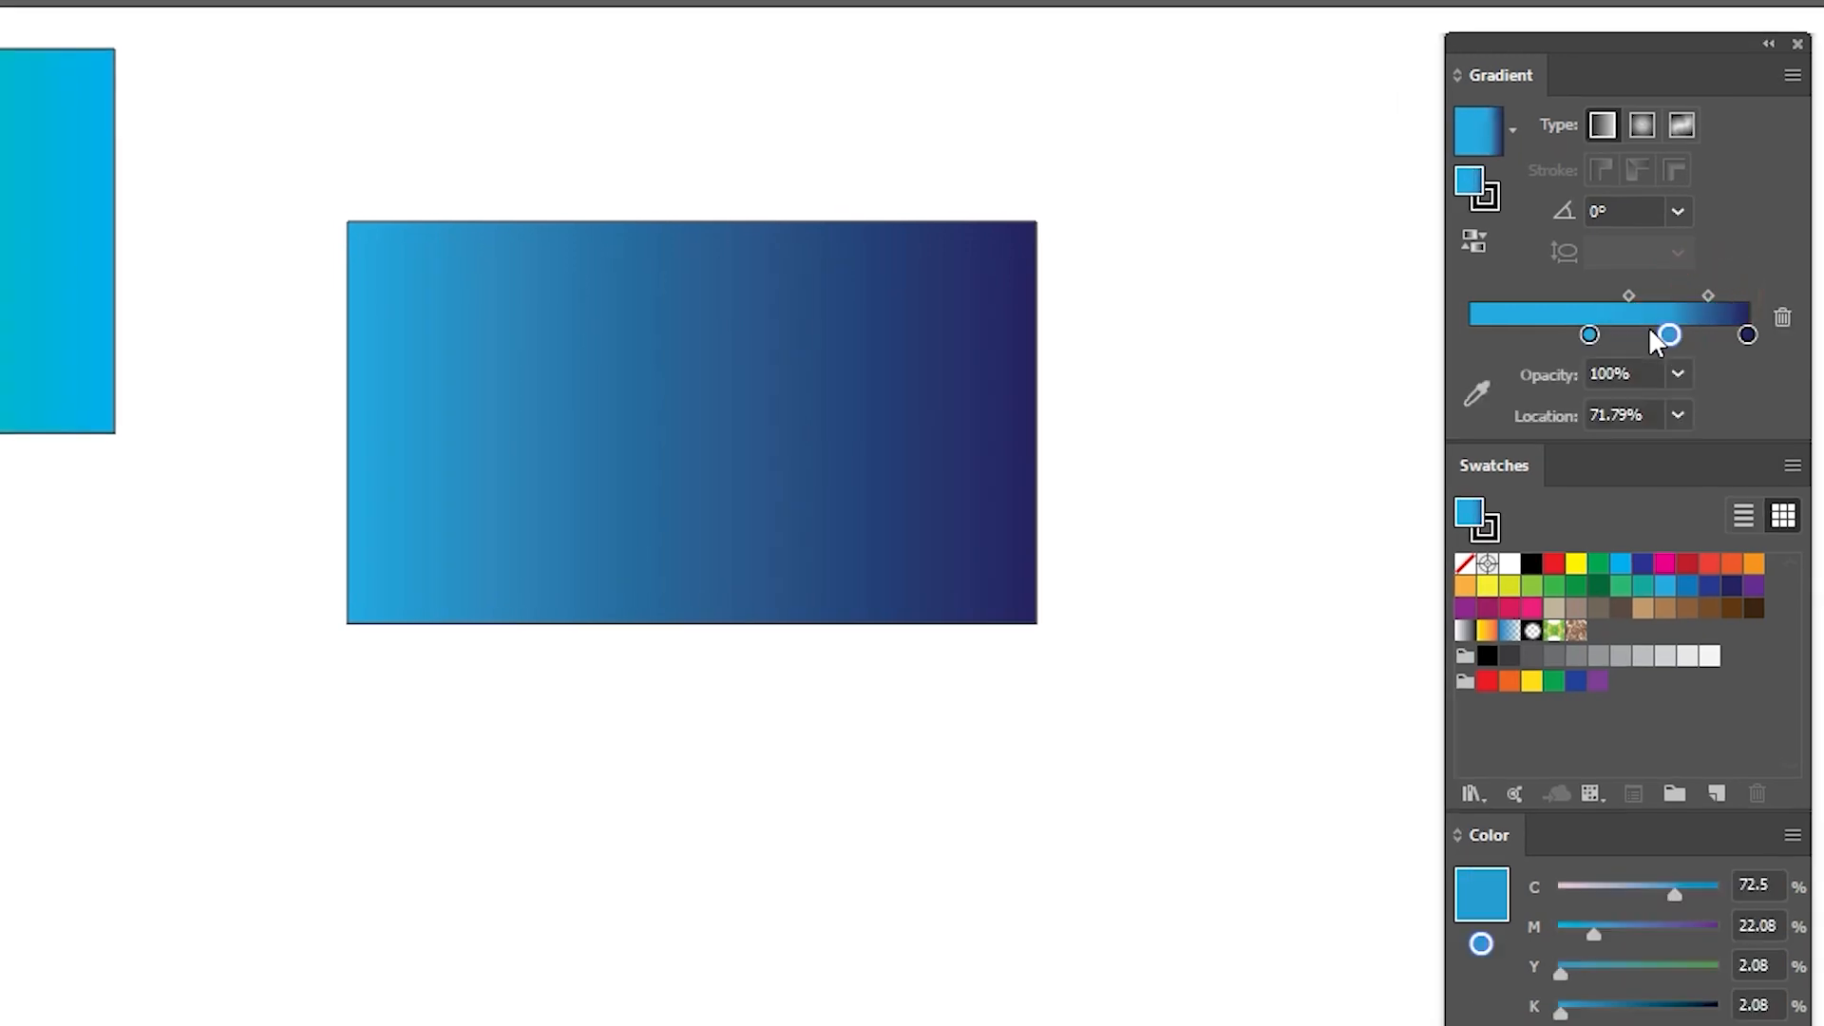
{"action": "key", "text": "ctrl+z"}
{"action": "key", "text": "ctrl+z"}
{"action": "key", "text": "ctrl+z"}
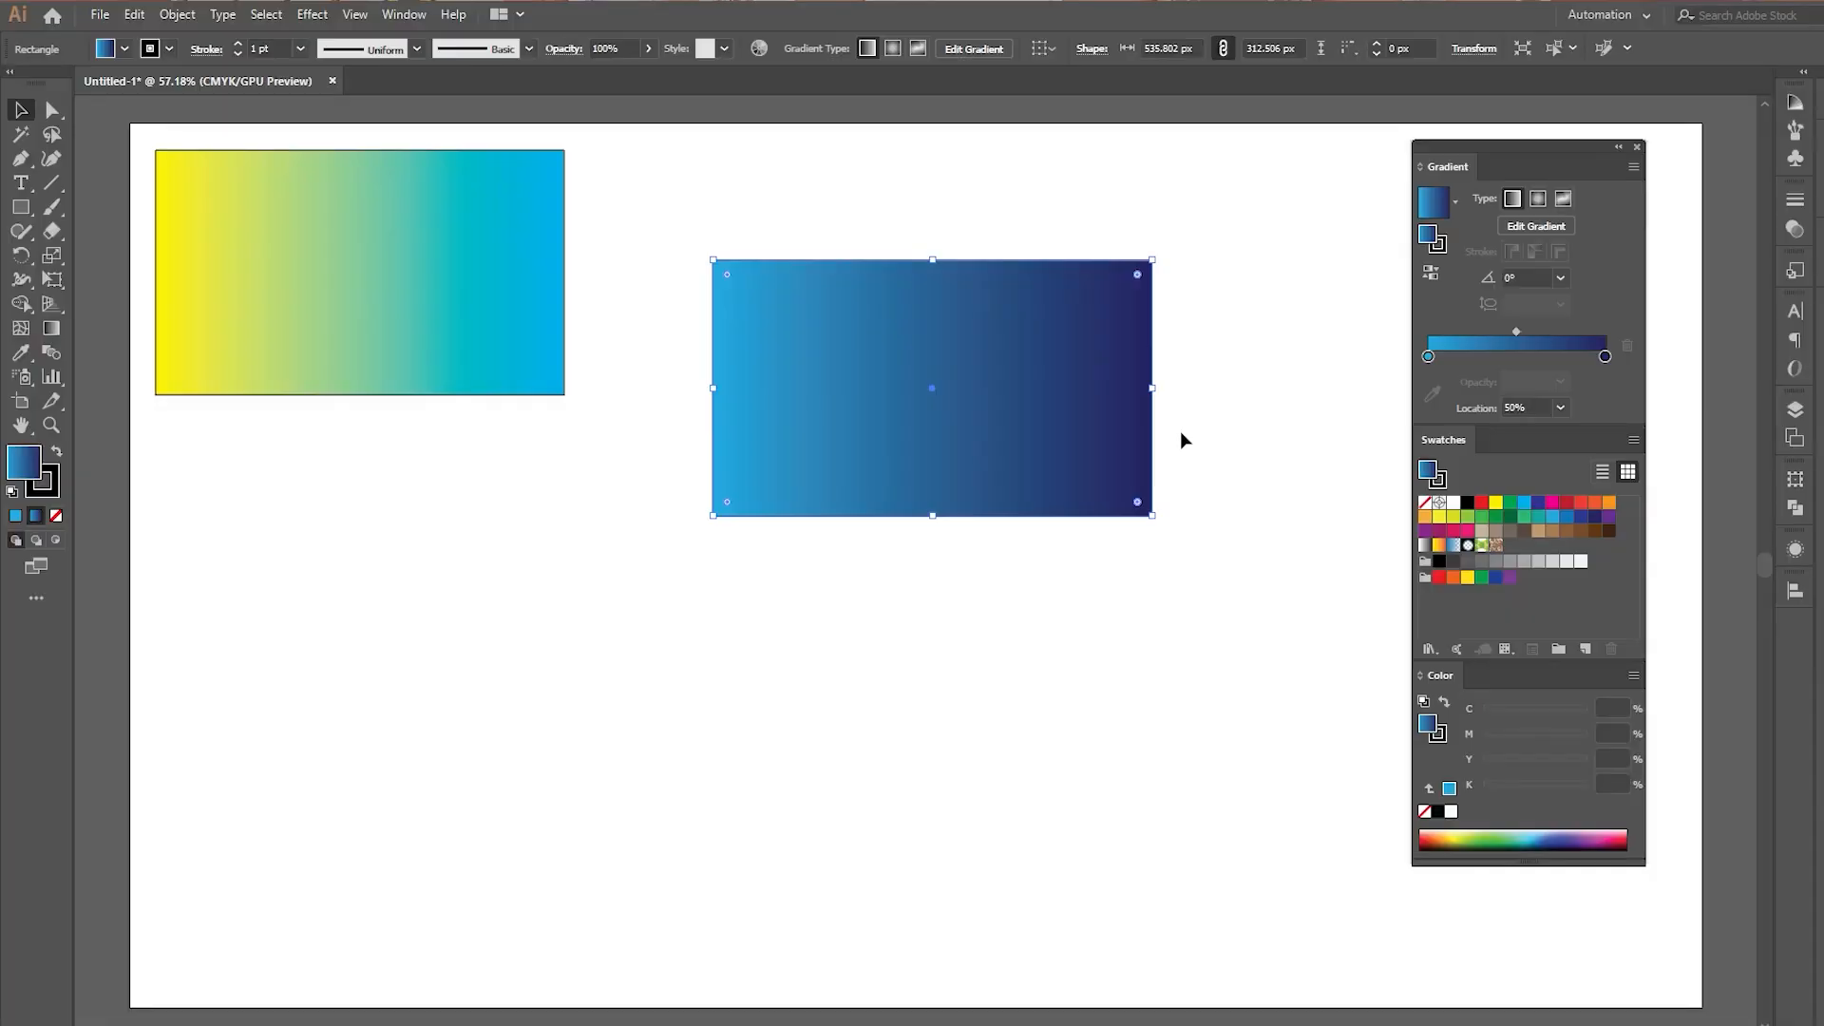
Move the blue gradient rectangle up beside the yellow-to-cyan one and deselect it
{"action": "left_click_drag", "start_coordinate": [794, 500], "coordinate": [647, 323]}
{"action": "left_click", "coordinate": [1203, 351]}
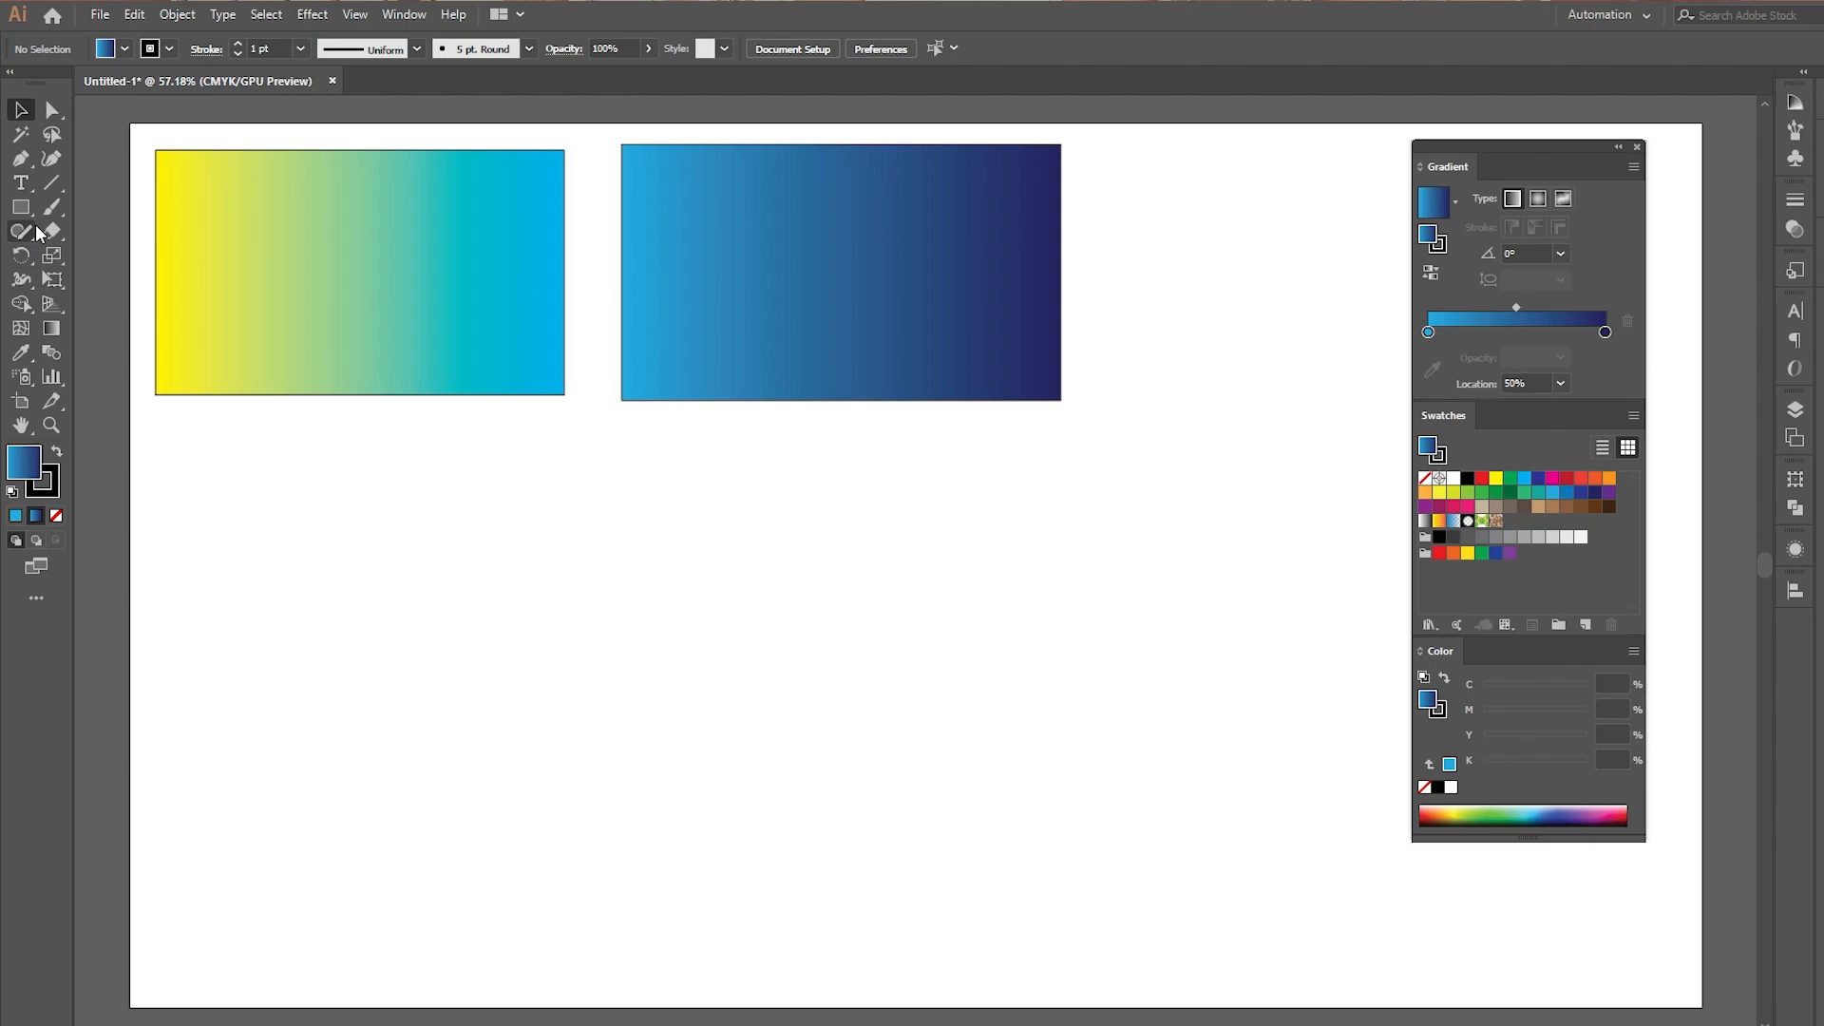
Draw a third rectangle about 594 by 294 px below the others, apply the blue gradient, and centre it beneath them
{"action": "left_click", "coordinate": [12, 492]}
{"action": "key", "text": "m"}
{"action": "mouse_move", "coordinate": [419, 549]}
{"action": "left_mouse_down"}
{"action": "mouse_move", "coordinate": [888, 757]}
{"action": "mouse_move", "coordinate": [906, 791]}
{"action": "left_mouse_up"}
{"action": "left_click", "coordinate": [35, 518]}
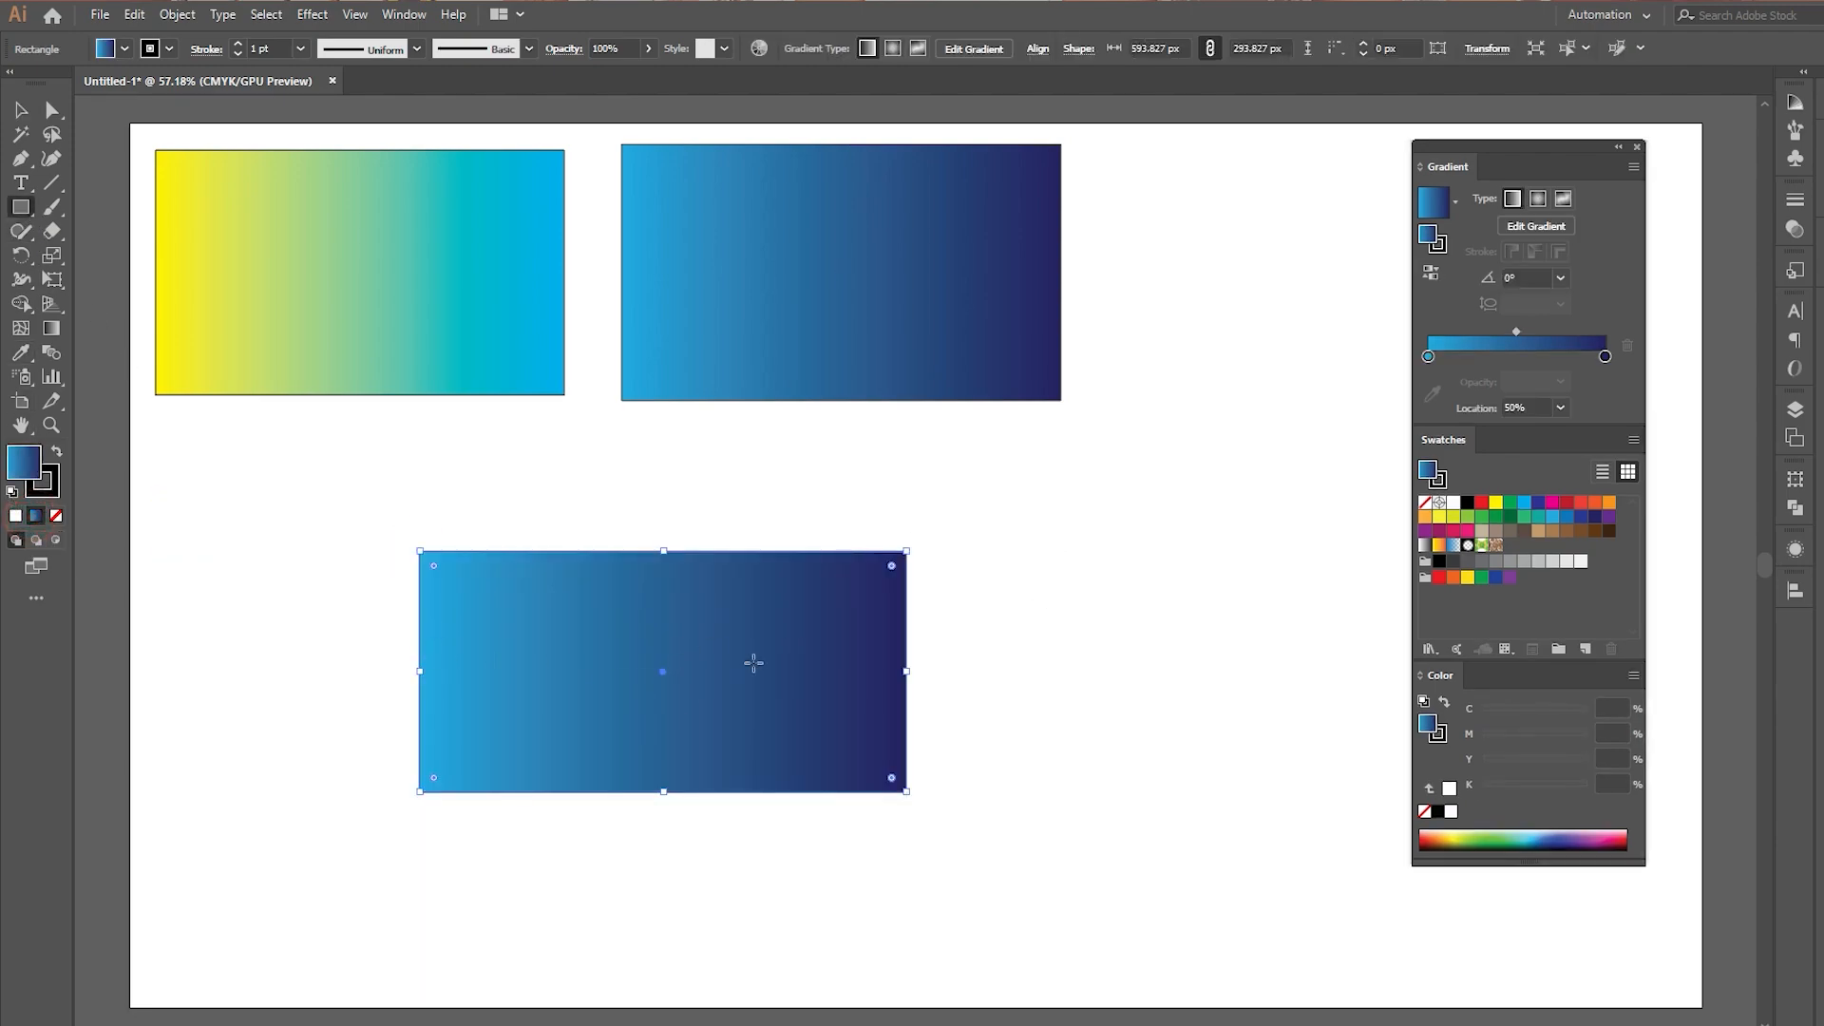
{"action": "key", "text": "v"}
{"action": "left_click_drag", "start_coordinate": [688, 696], "coordinate": [799, 646]}
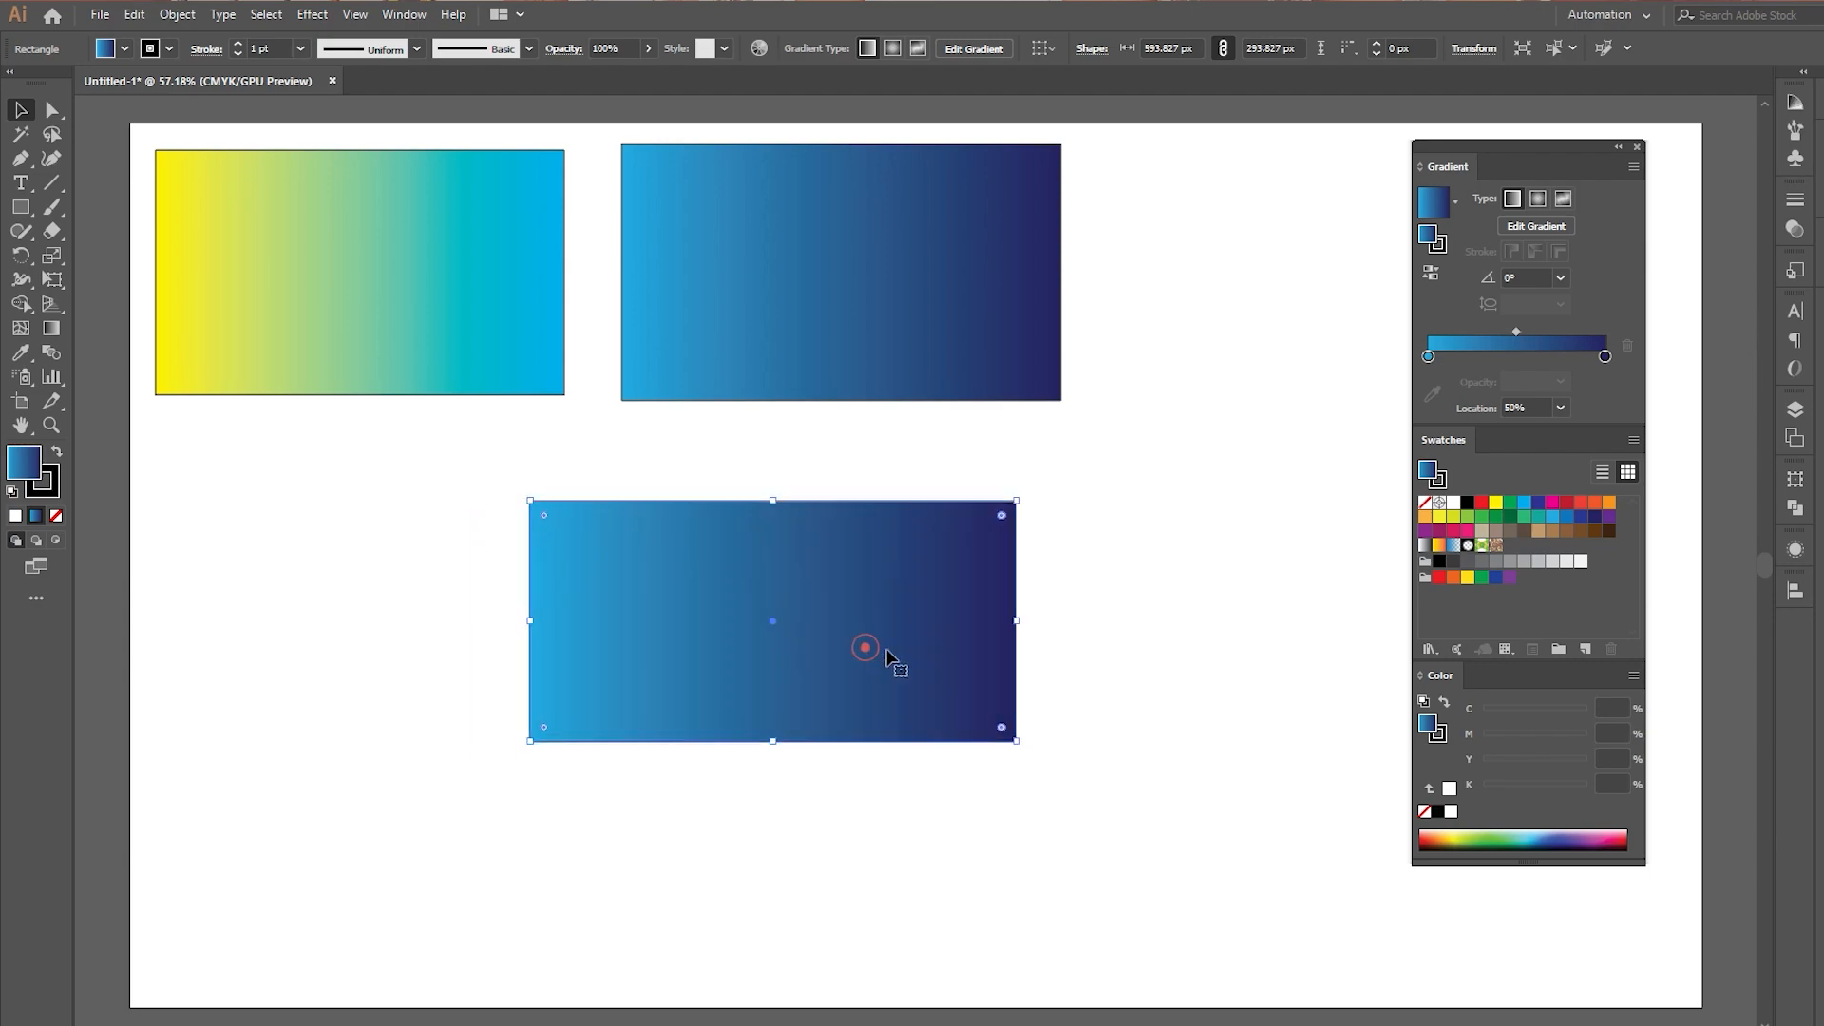
Slide the light blue stop along the third rectangle's gradient and bring it back to location 0%
{"action": "left_click_drag", "start_coordinate": [1430, 359], "coordinate": [1585, 360]}
{"action": "mouse_move", "coordinate": [1606, 357]}
{"action": "left_mouse_down"}
{"action": "mouse_move", "coordinate": [1392, 360]}
{"action": "mouse_move", "coordinate": [1609, 359]}
{"action": "left_mouse_up"}
{"action": "left_click_drag", "start_coordinate": [1455, 358], "coordinate": [1415, 364]}
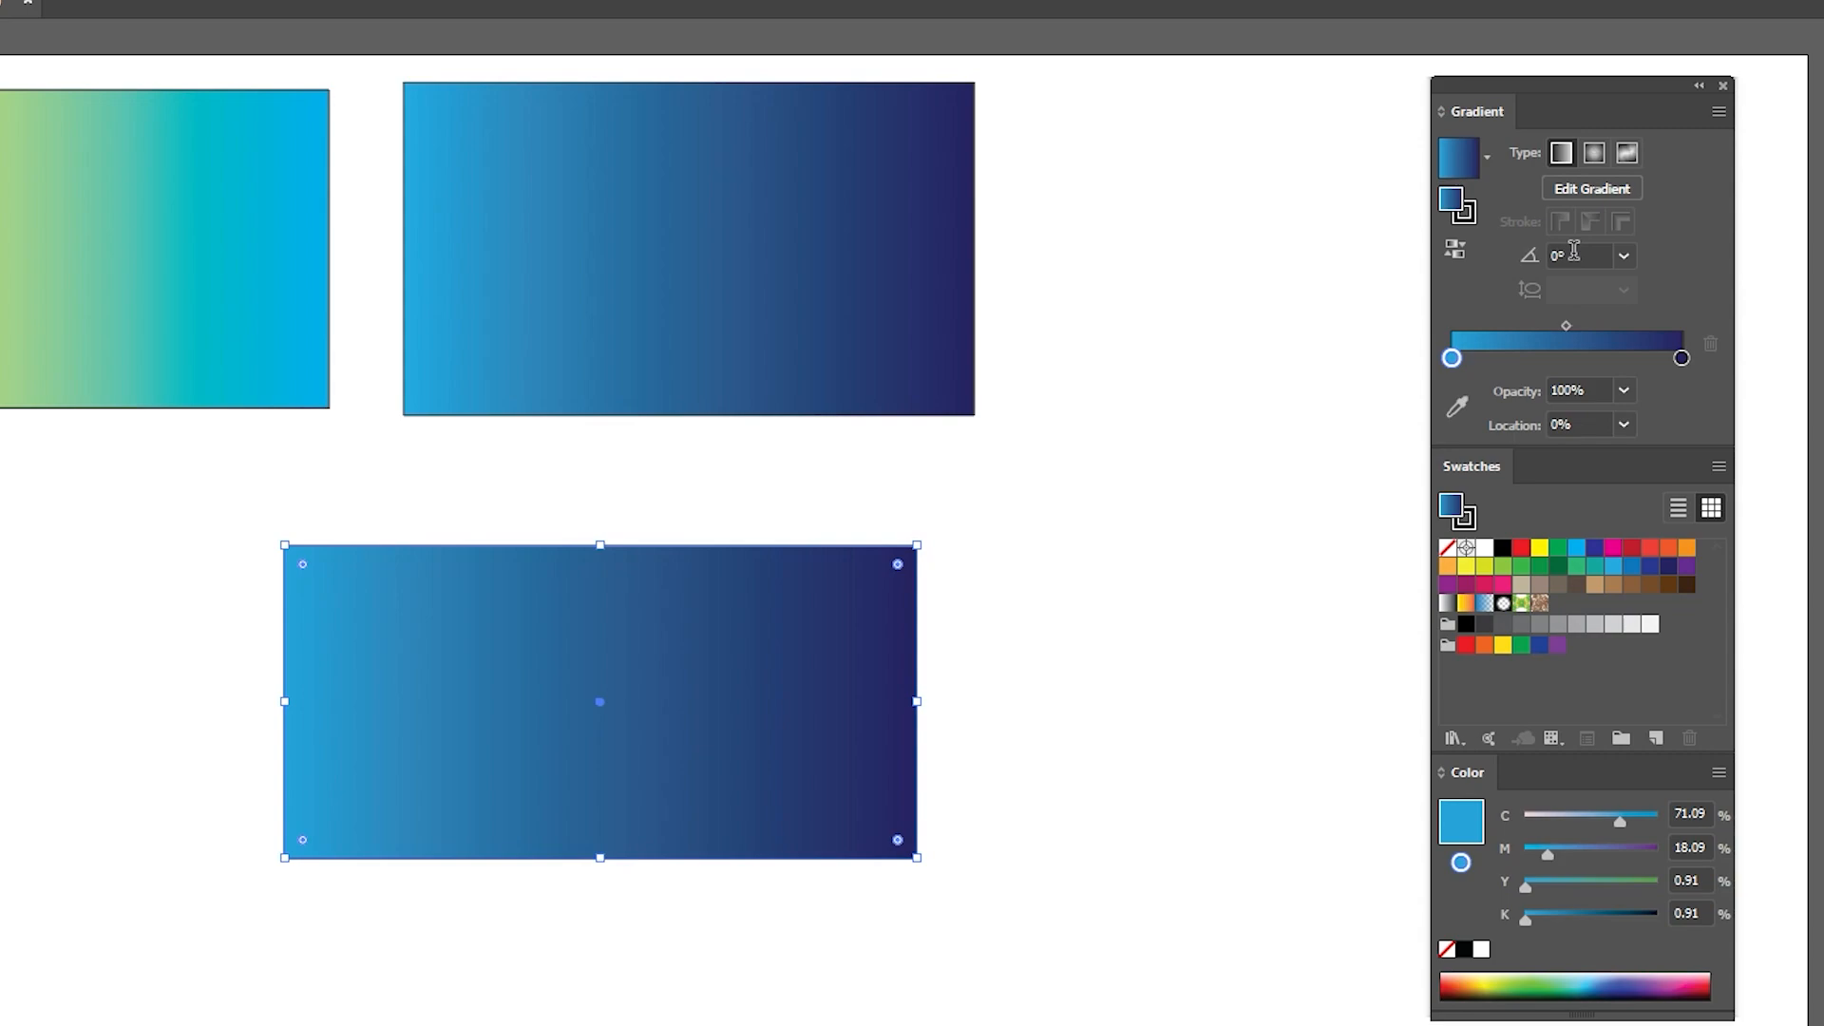
Set the third rectangle's gradient angle to 180°
{"action": "left_click_drag", "start_coordinate": [1529, 278], "coordinate": [1456, 277]}
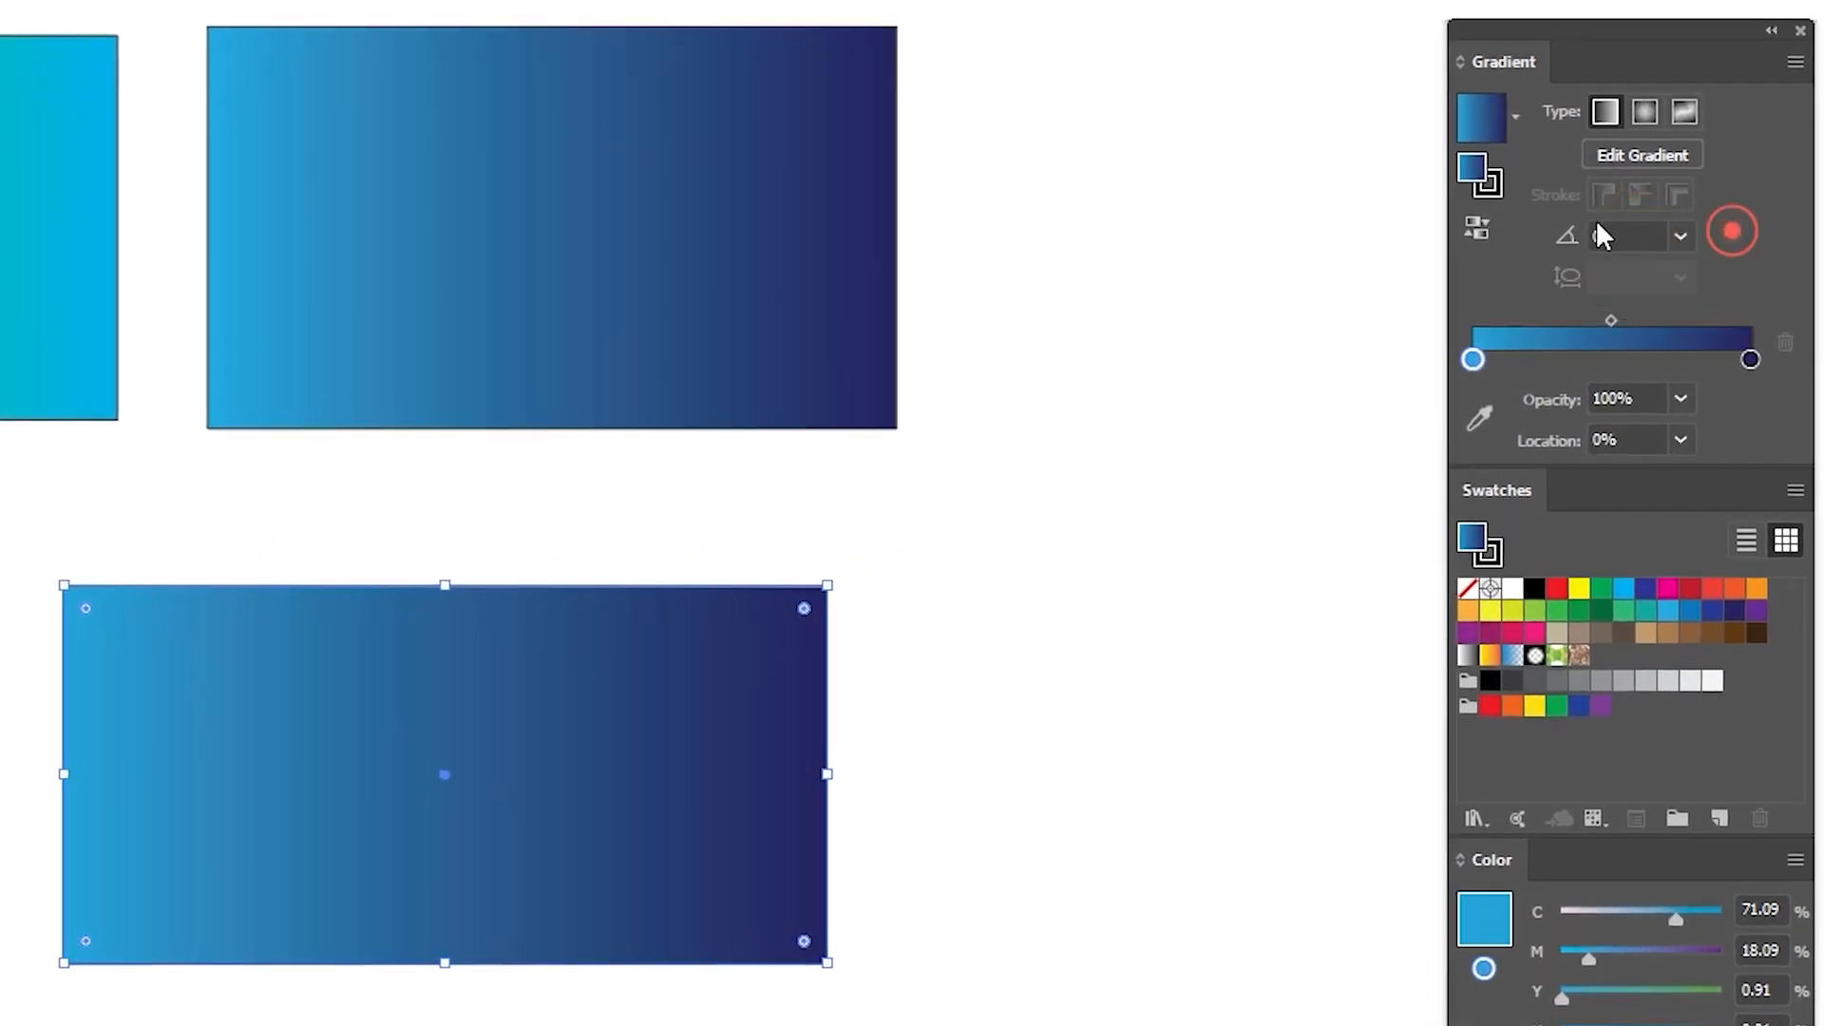
{"action": "left_click", "coordinate": [1624, 234]}
{"action": "double_click", "coordinate": [1623, 234]}
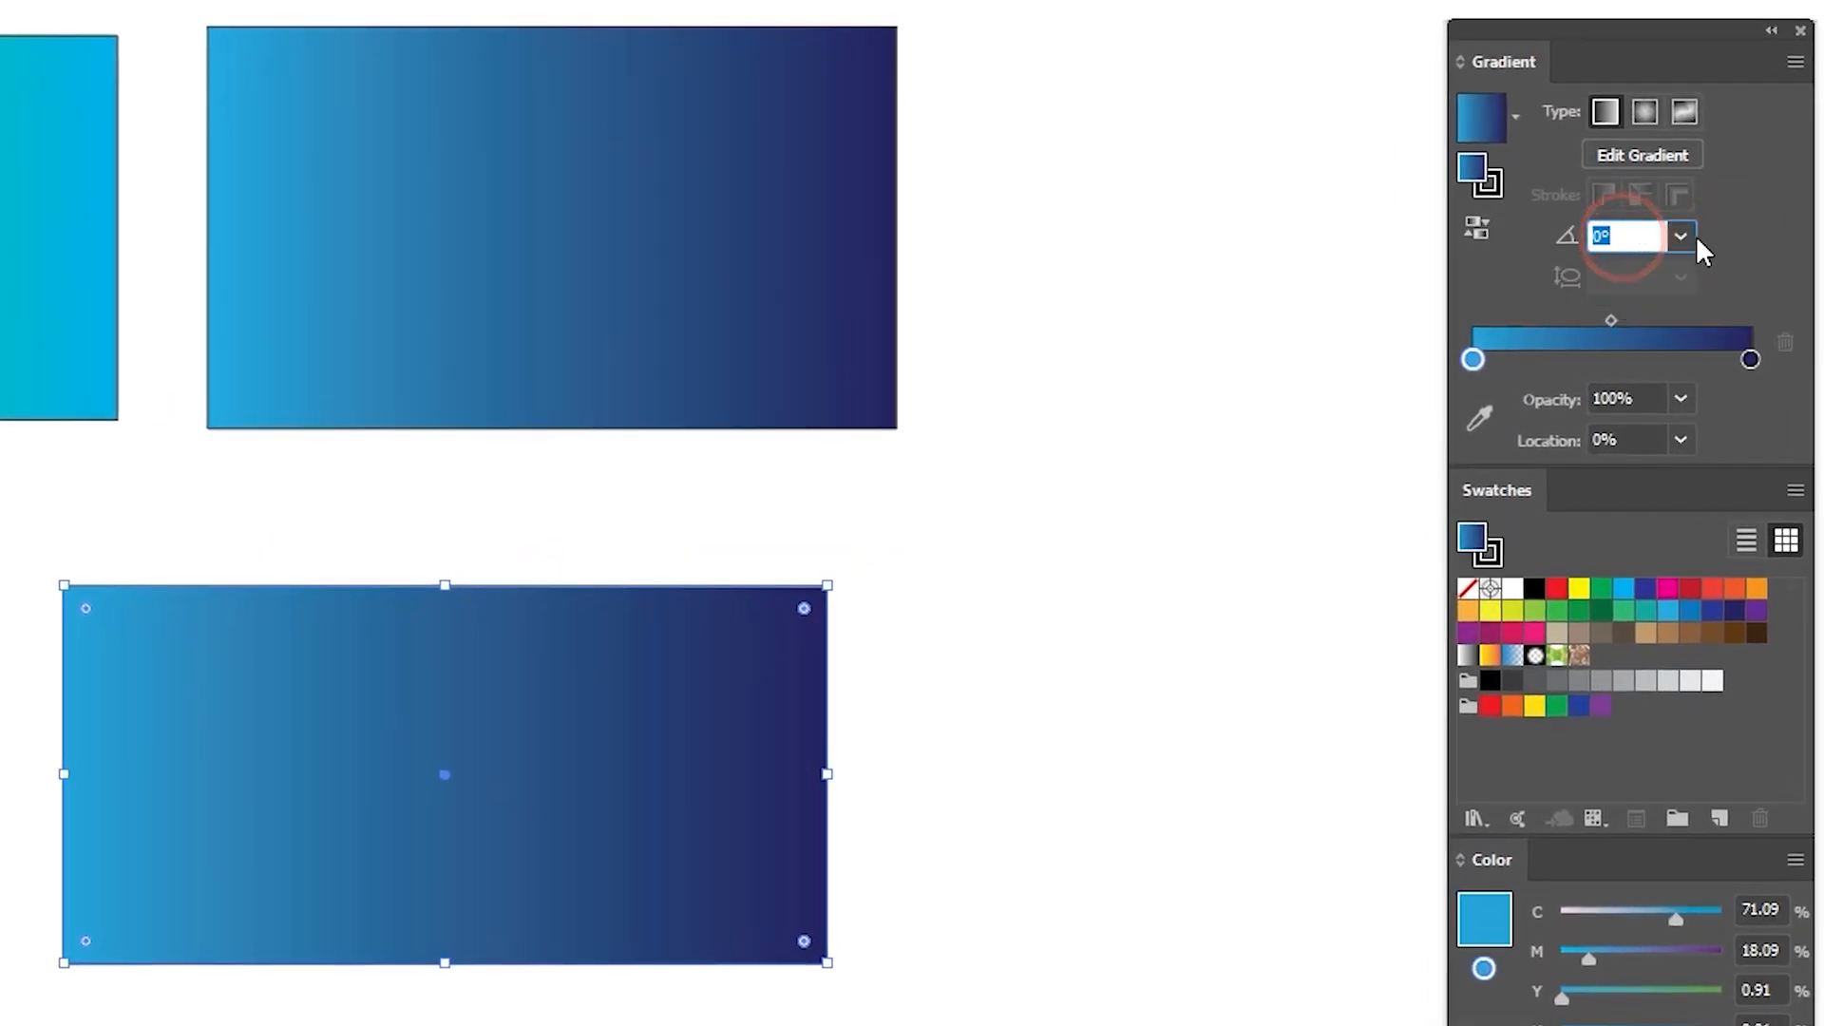
{"action": "type", "text": "180"}
{"action": "key", "text": "Return"}
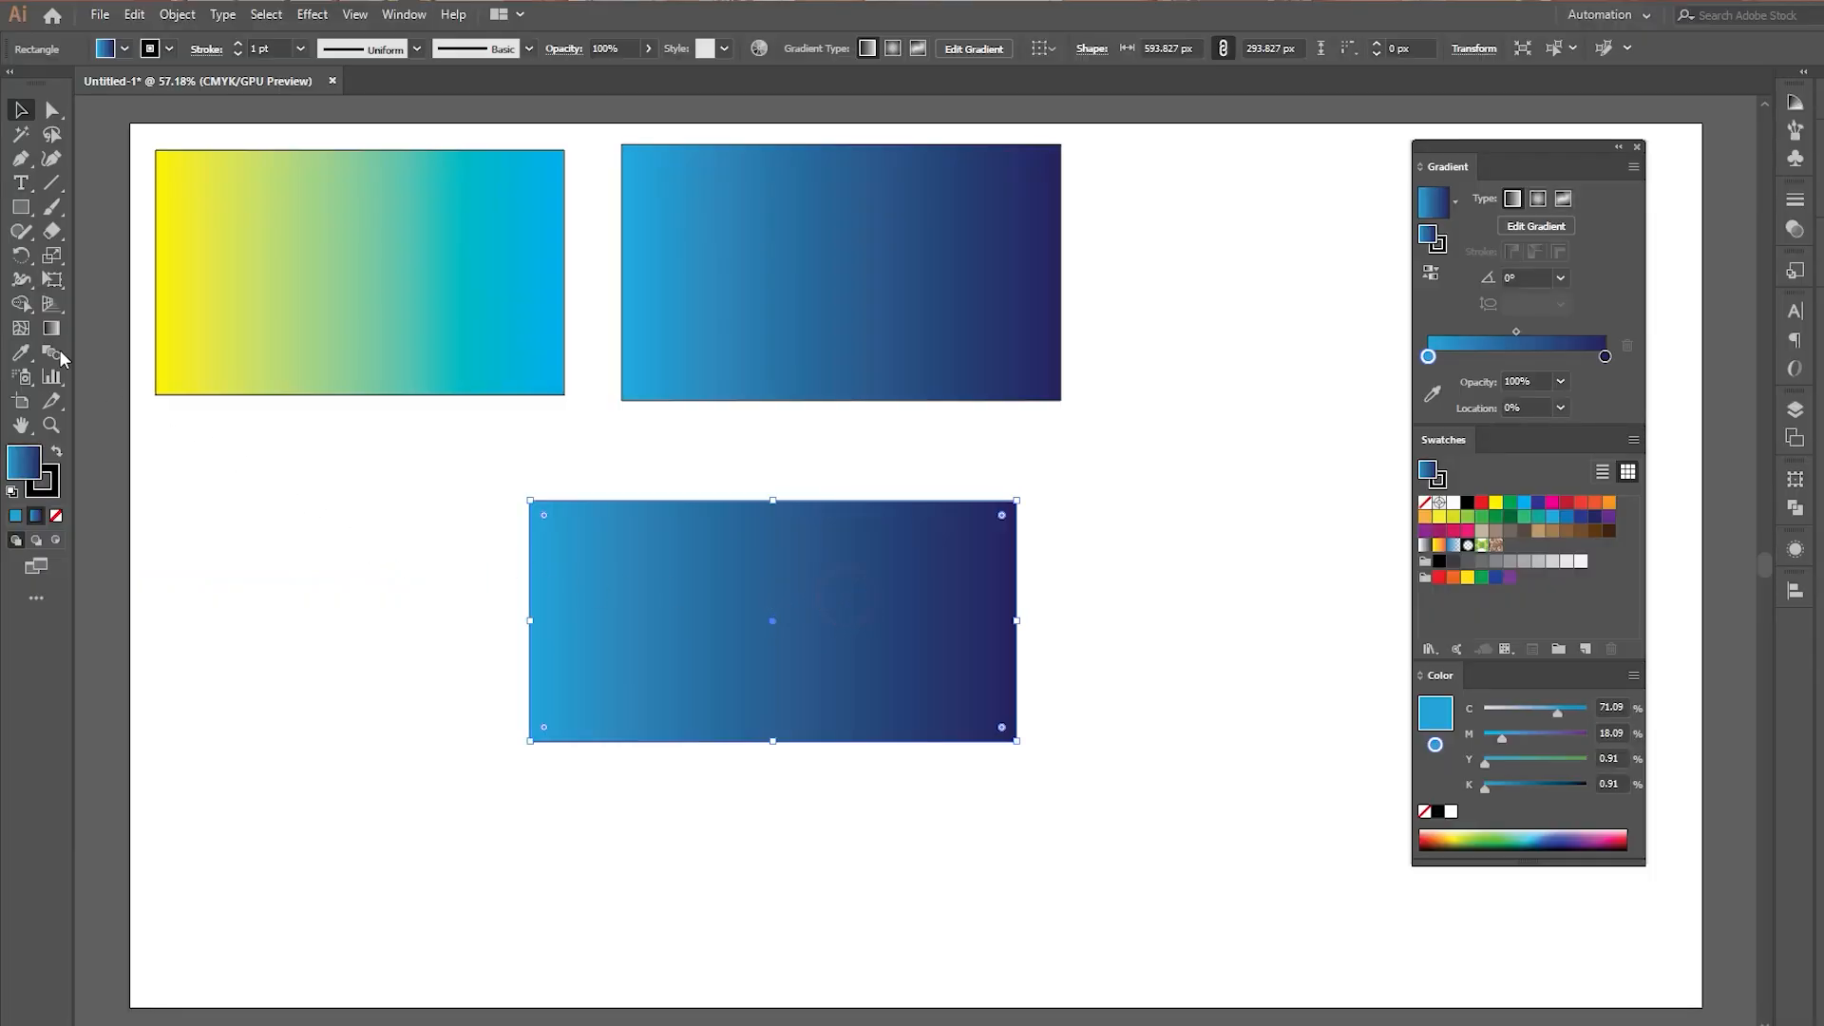
Redraw the third rectangle's gradient with the Gradient tool, first vertically downward and then diagonally from near its upper-left corner
{"action": "left_click", "coordinate": [53, 329]}
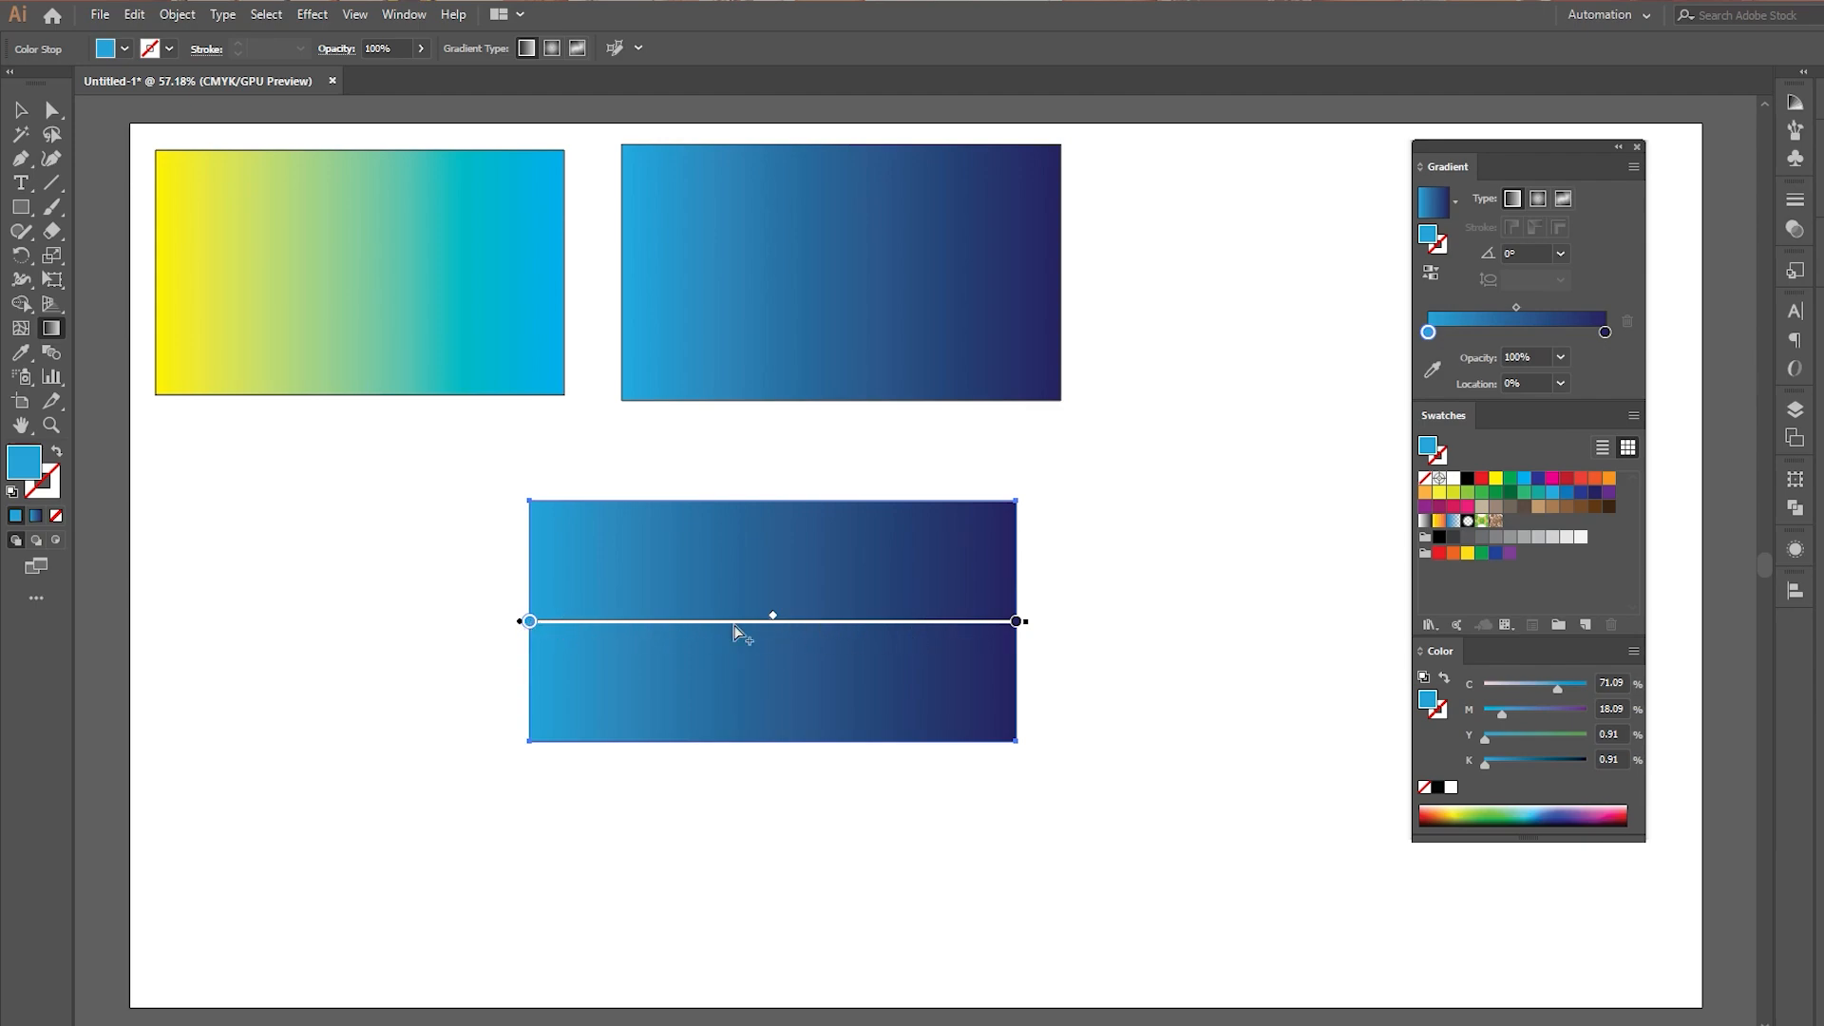
{"action": "scroll", "coordinate": [760, 638], "scroll_direction": "up", "scroll_amount": 2}
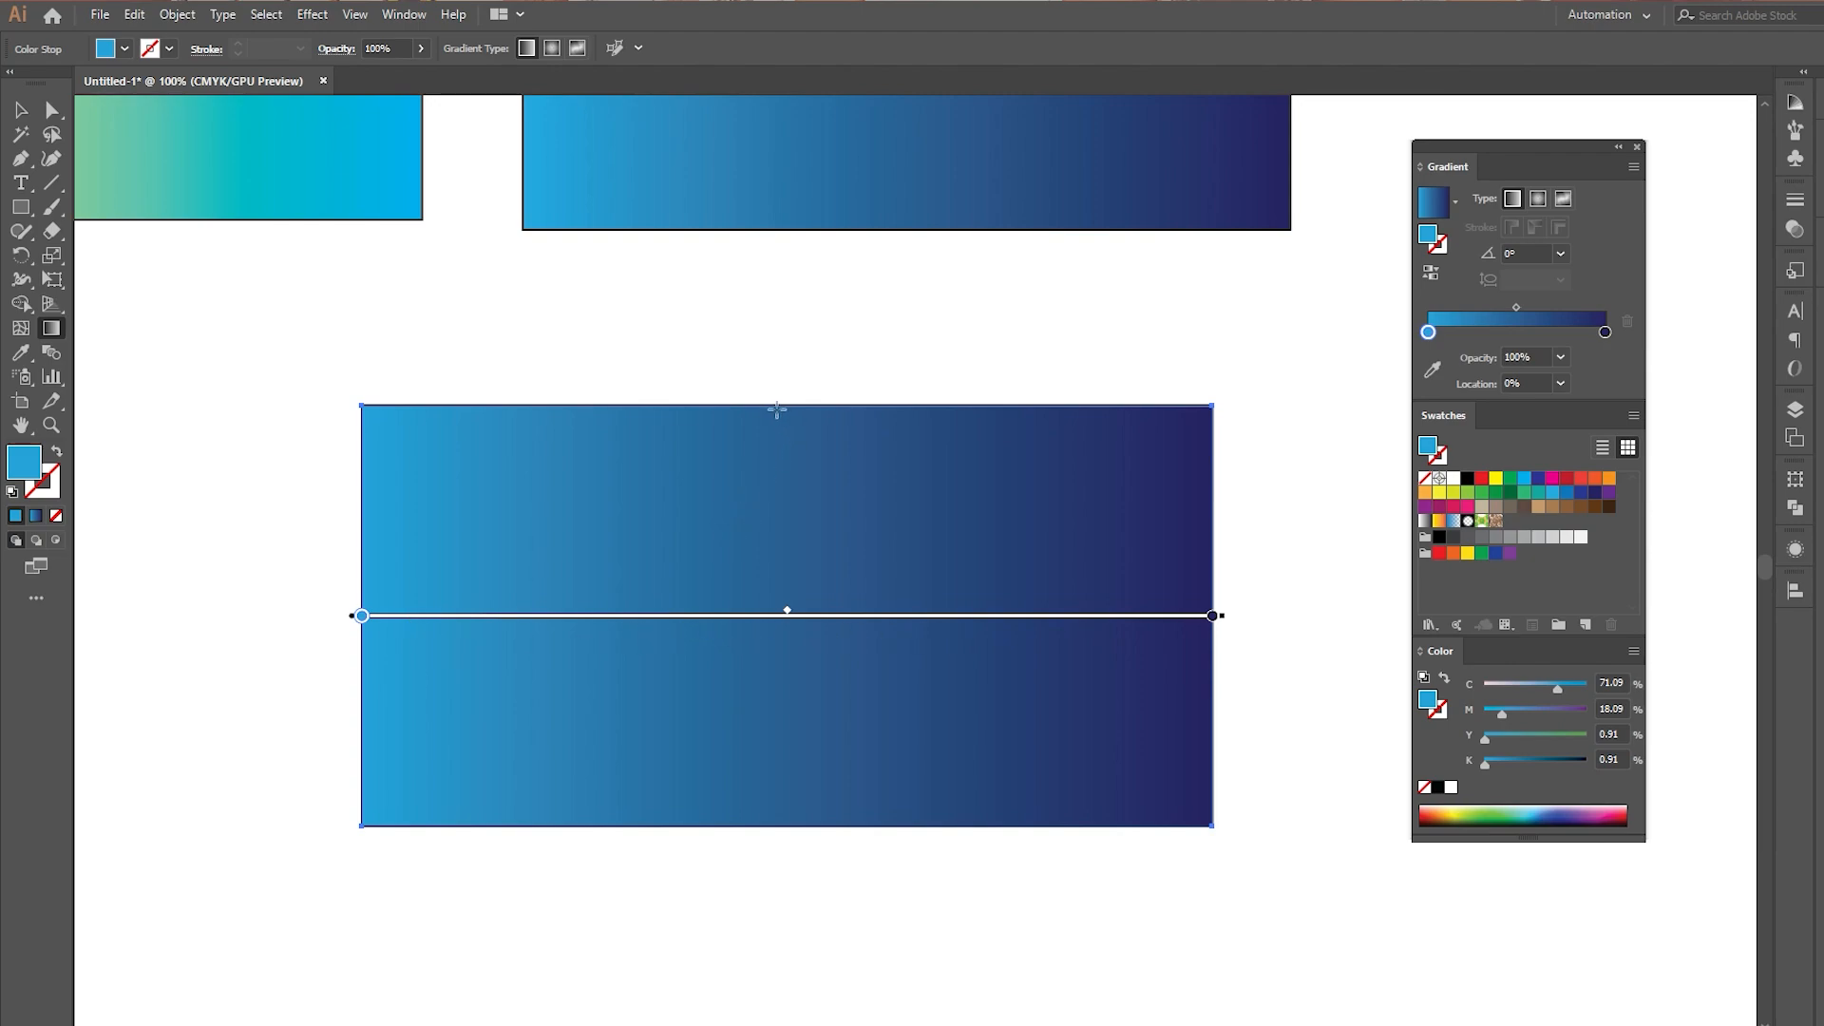
{"action": "left_click_drag", "start_coordinate": [777, 409], "coordinate": [777, 647]}
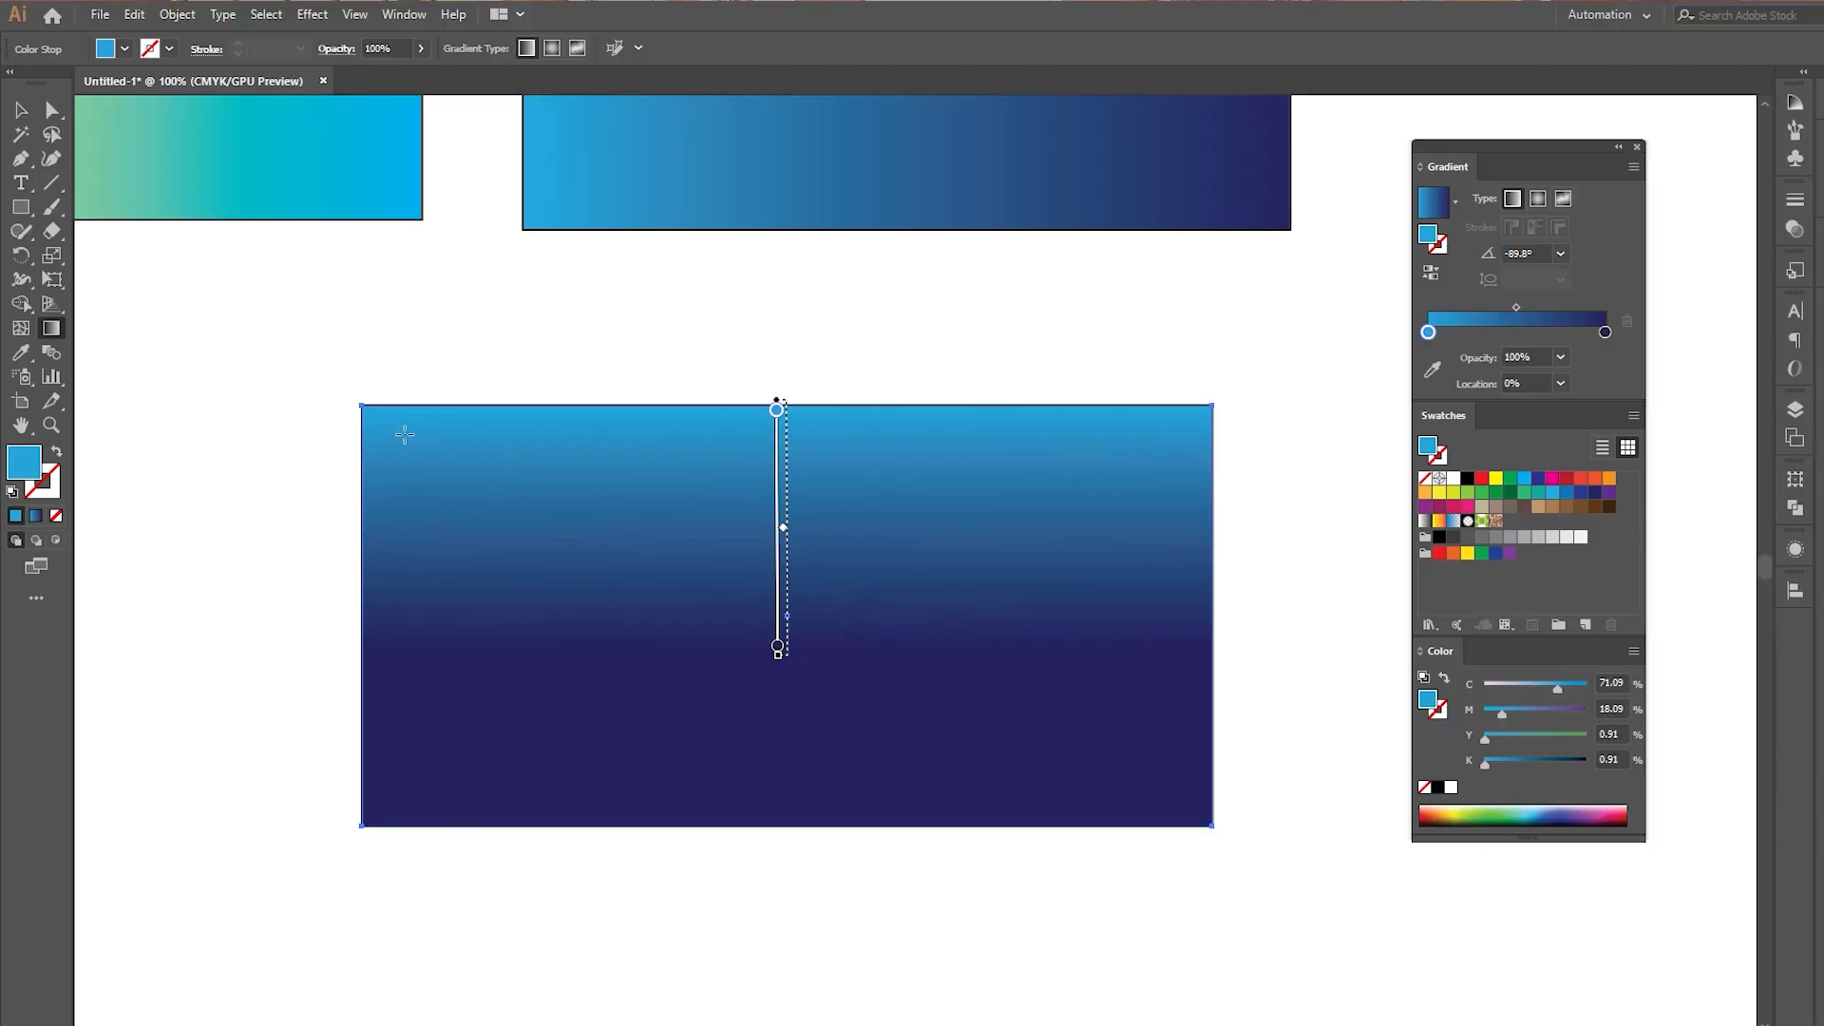
{"action": "left_click_drag", "start_coordinate": [411, 442], "coordinate": [877, 739]}
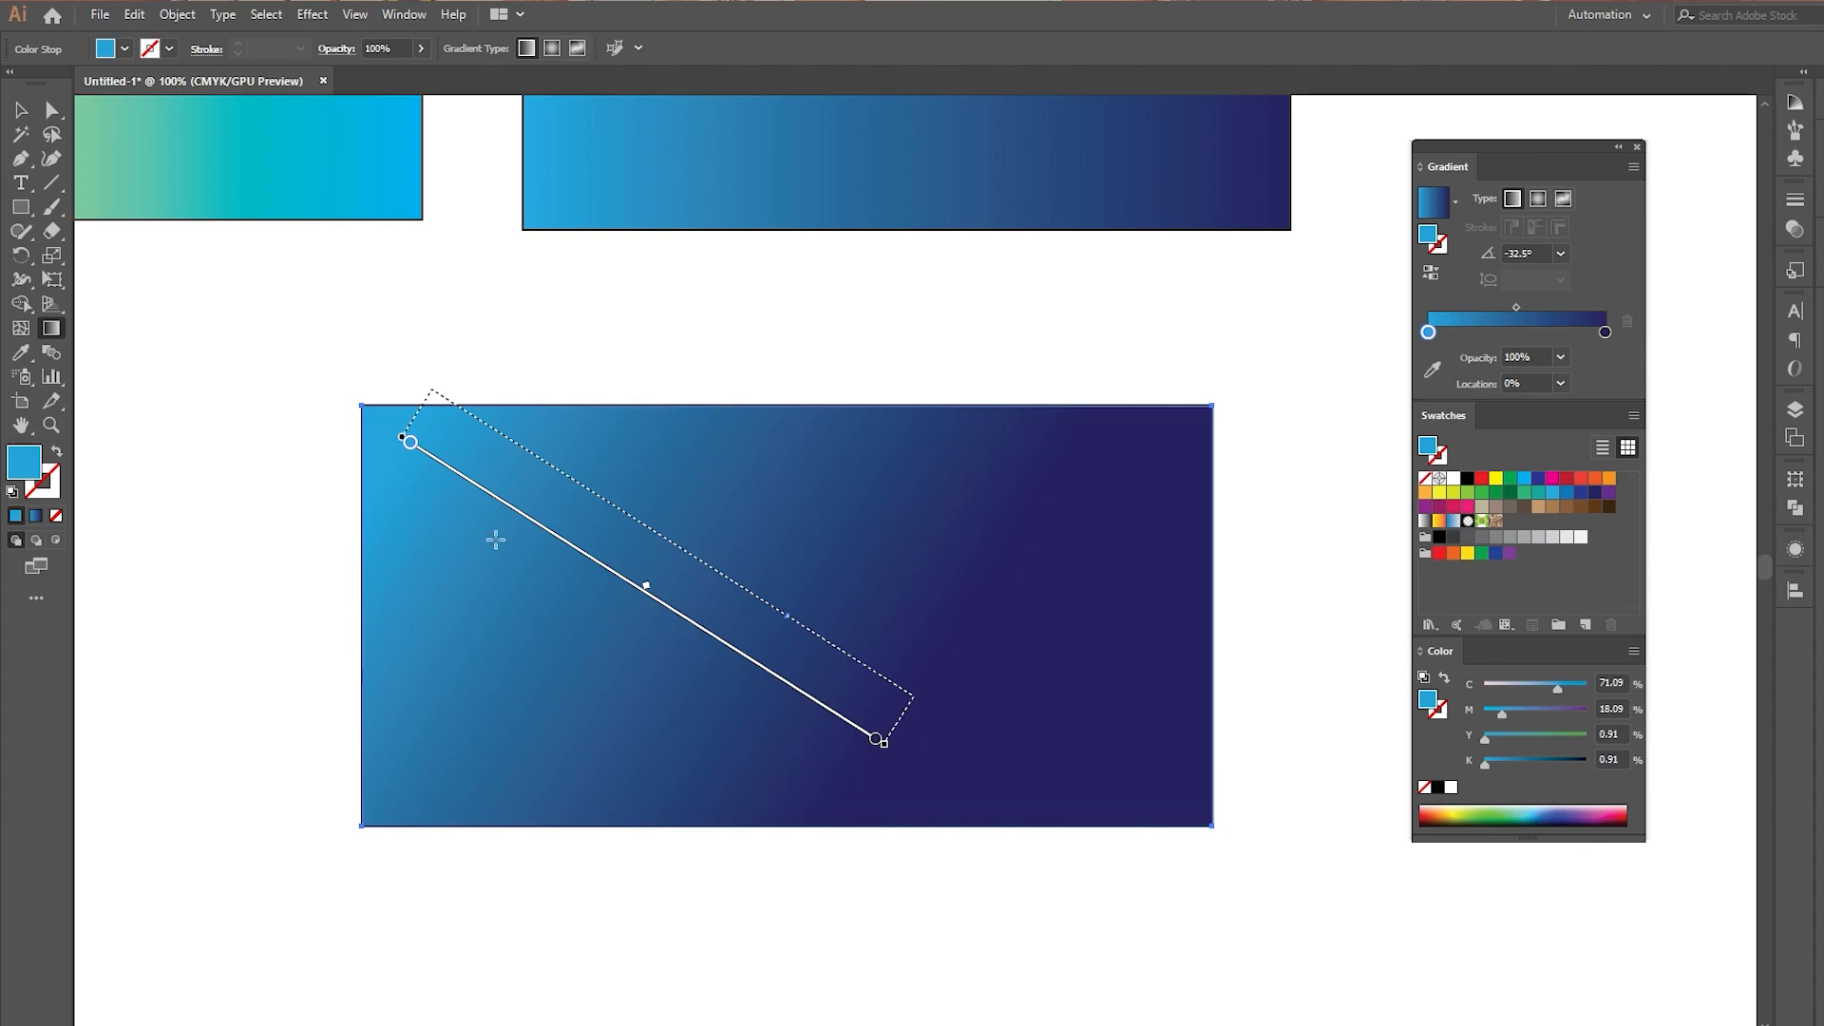
{"action": "mouse_move", "coordinate": [398, 487]}
{"action": "left_mouse_down"}
{"action": "mouse_move", "coordinate": [598, 614]}
{"action": "mouse_move", "coordinate": [899, 752]}
{"action": "mouse_move", "coordinate": [814, 760]}
{"action": "left_mouse_up"}
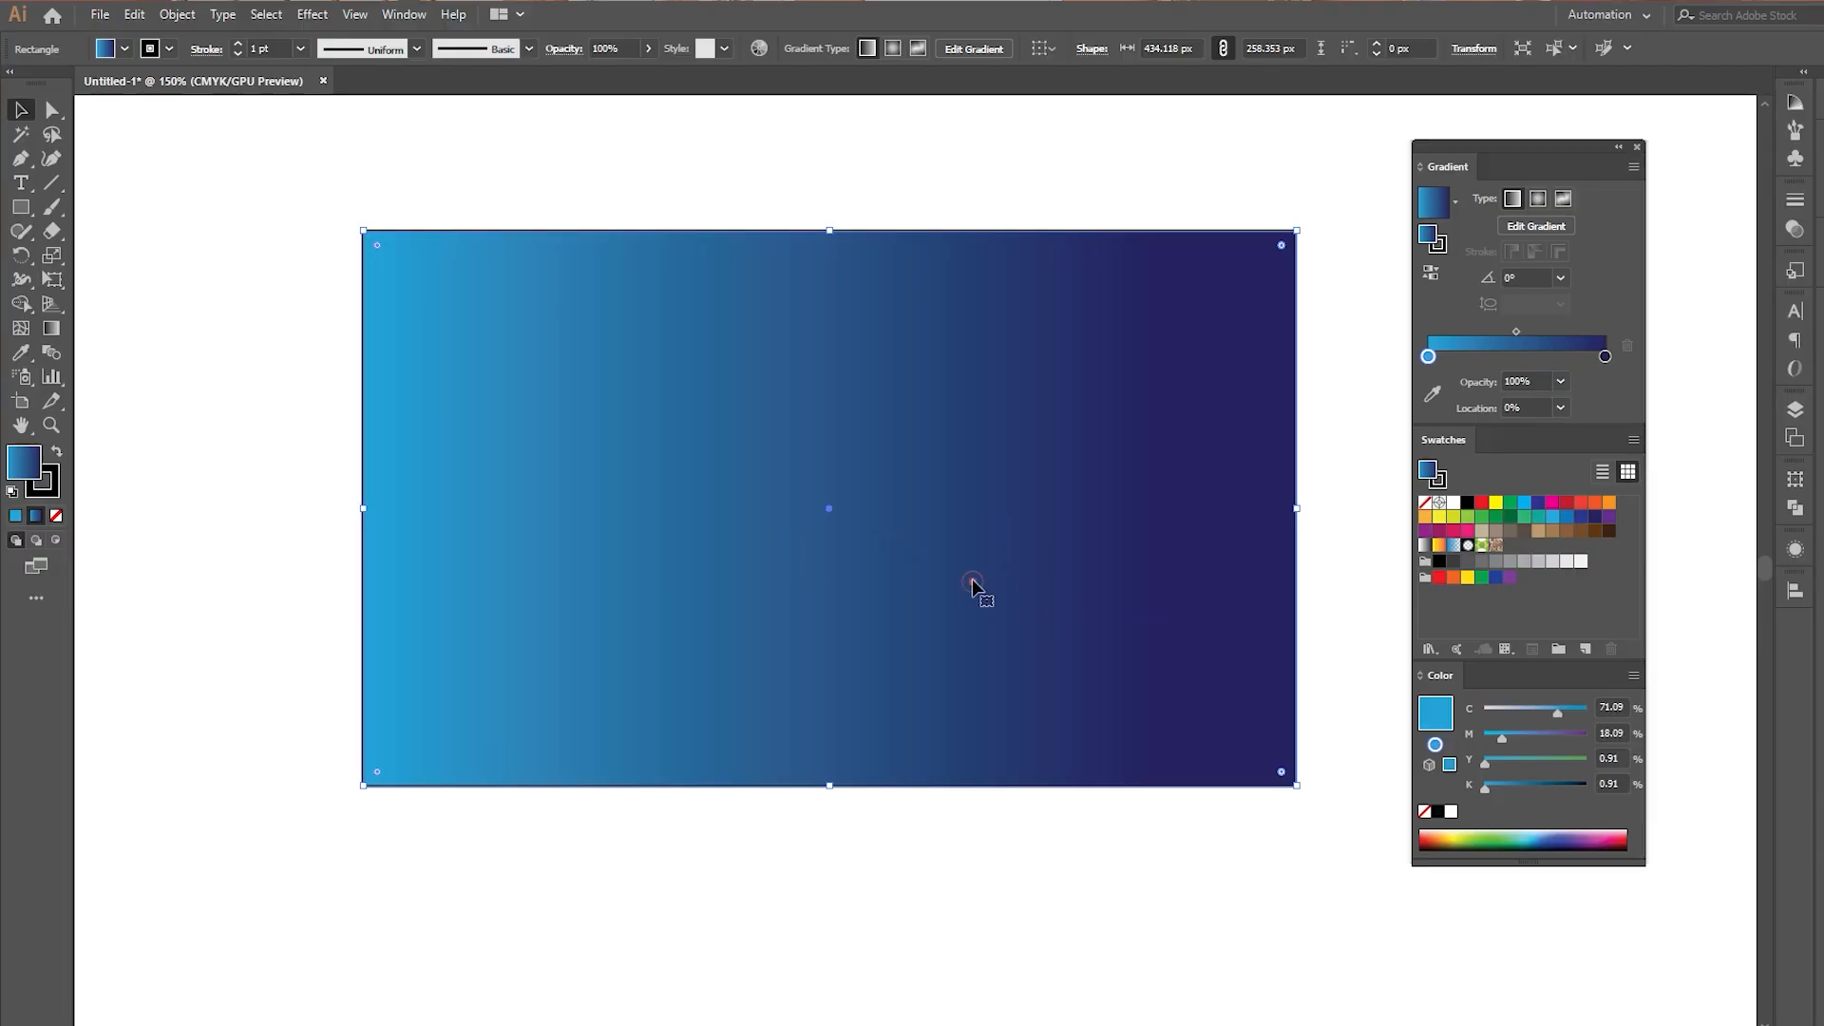
Redraw the rectangle's blue gradient diagonally with the Gradient tool, then rotate it and adjust its dark end point
{"action": "left_click", "coordinate": [972, 581]}
{"action": "left_click", "coordinate": [51, 327]}
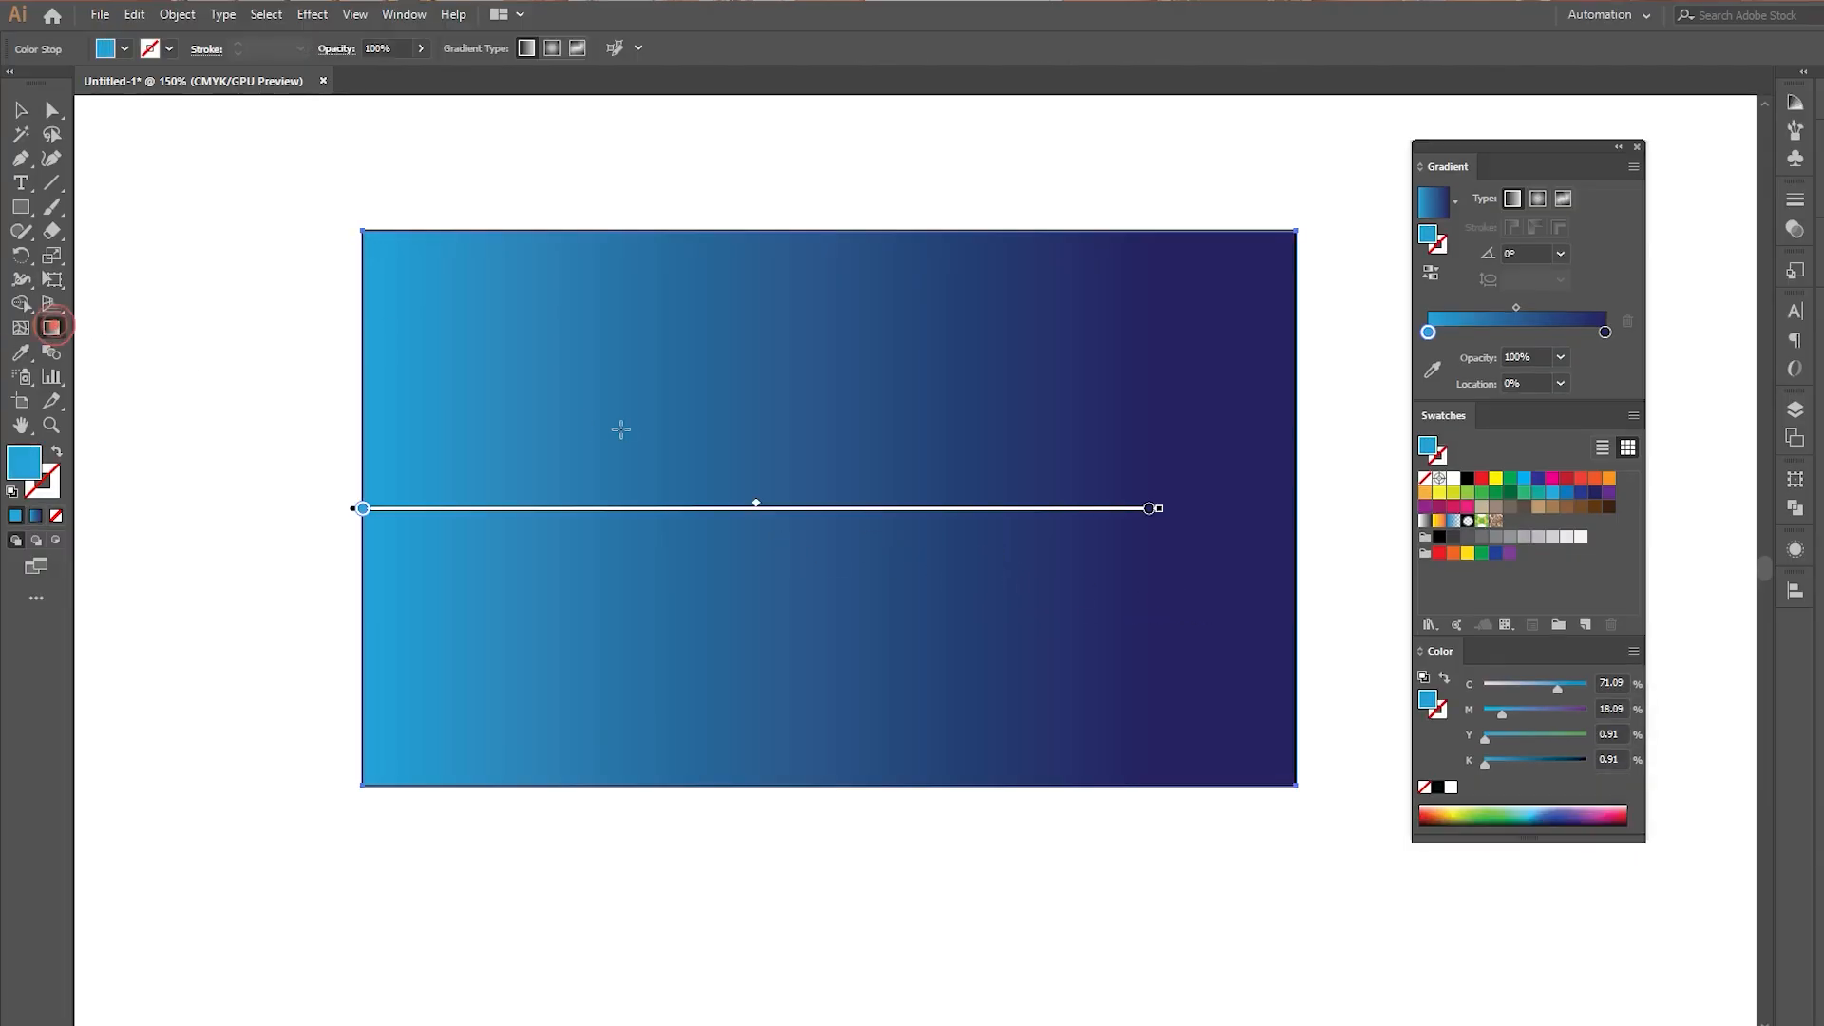
{"action": "left_click_drag", "start_coordinate": [464, 338], "coordinate": [912, 535]}
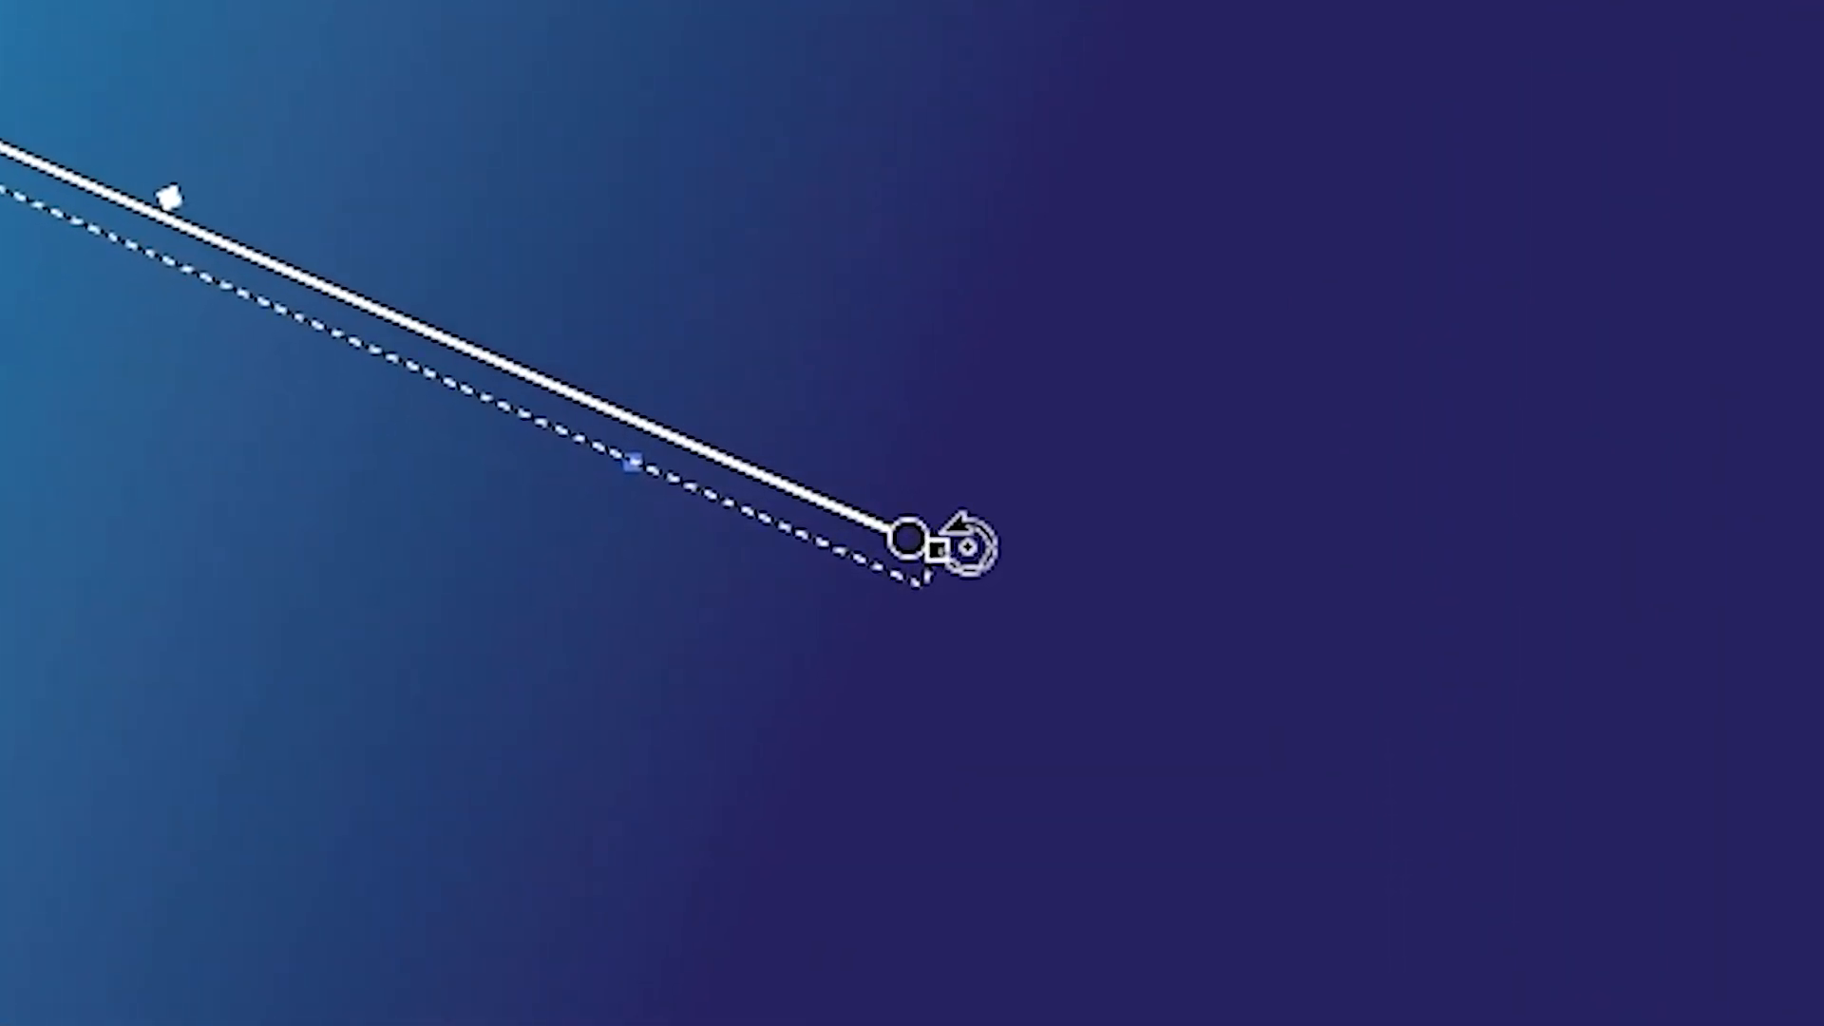
{"action": "mouse_move", "coordinate": [967, 547]}
{"action": "left_mouse_down"}
{"action": "mouse_move", "coordinate": [953, 537]}
{"action": "mouse_move", "coordinate": [871, 623]}
{"action": "mouse_move", "coordinate": [355, 583]}
{"action": "mouse_move", "coordinate": [478, 481]}
{"action": "mouse_move", "coordinate": [496, 497]}
{"action": "mouse_move", "coordinate": [411, 488]}
{"action": "mouse_move", "coordinate": [339, 411]}
{"action": "mouse_move", "coordinate": [338, 354]}
{"action": "mouse_move", "coordinate": [510, 469]}
{"action": "mouse_move", "coordinate": [611, 399]}
{"action": "mouse_move", "coordinate": [567, 477]}
{"action": "mouse_move", "coordinate": [580, 421]}
{"action": "mouse_move", "coordinate": [534, 452]}
{"action": "mouse_move", "coordinate": [541, 405]}
{"action": "left_mouse_up"}
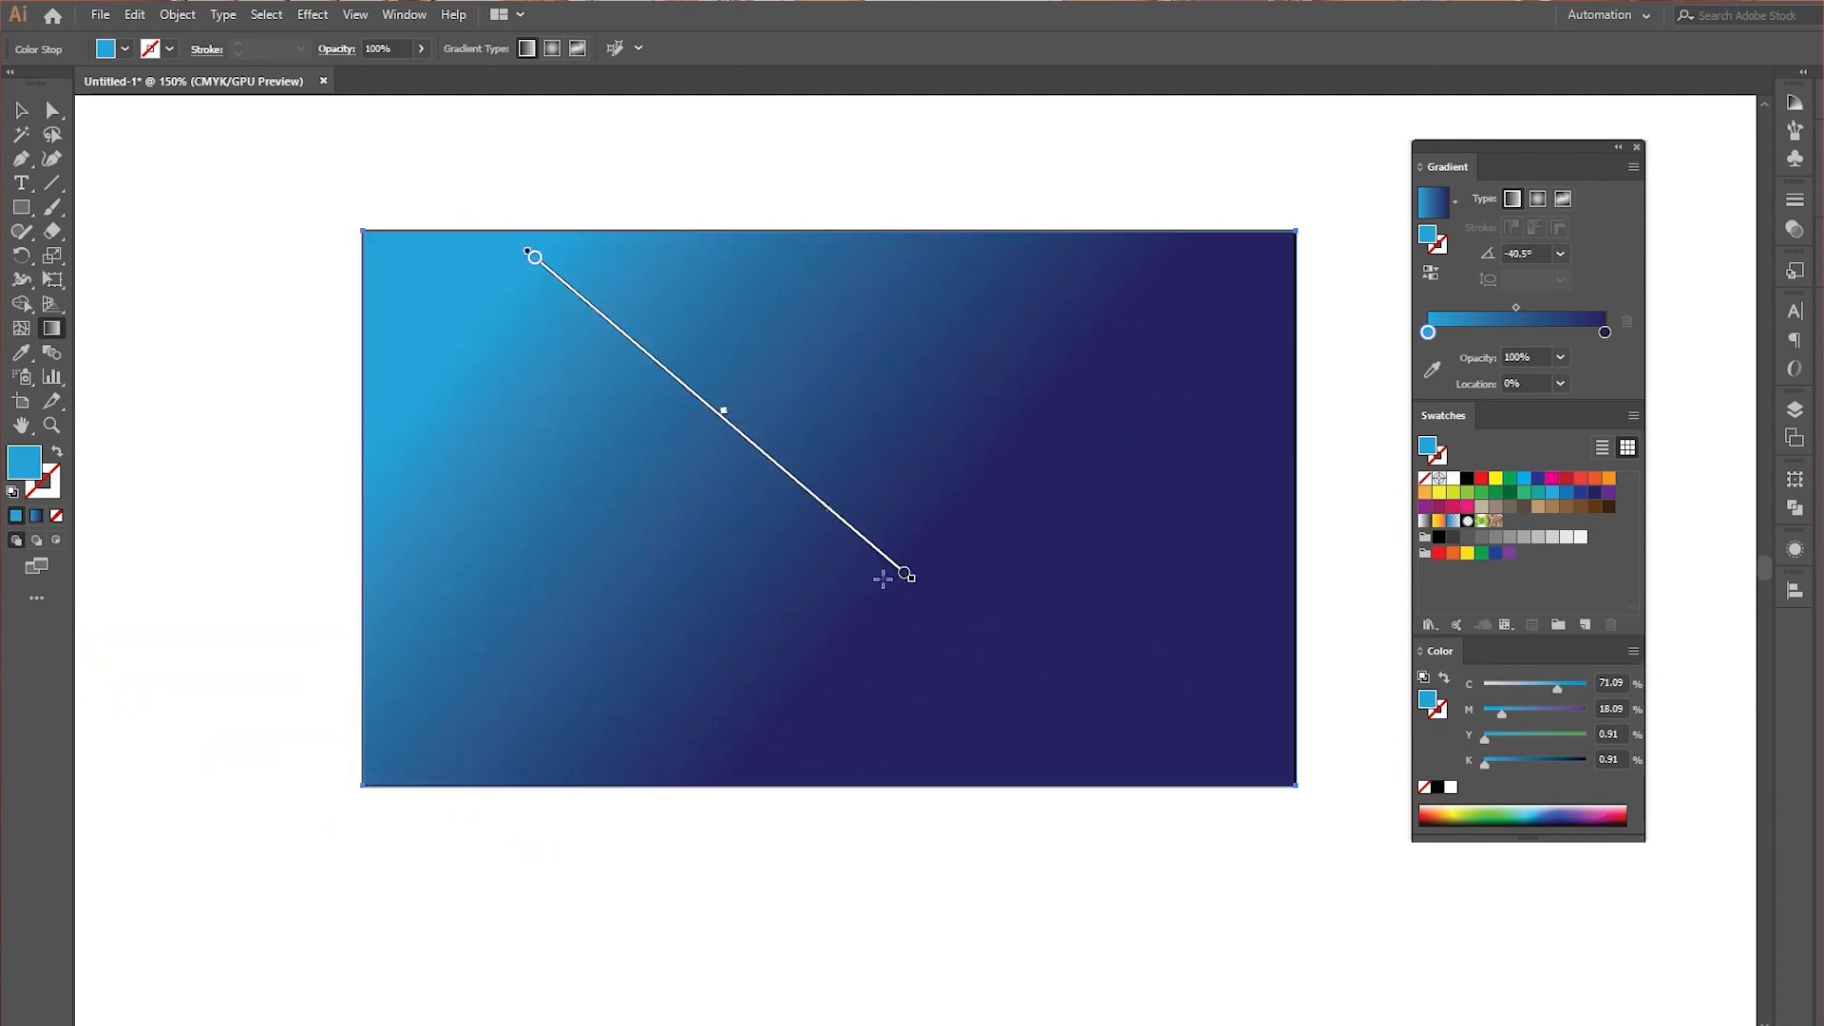
{"action": "mouse_move", "coordinate": [913, 580]}
{"action": "left_mouse_down"}
{"action": "mouse_move", "coordinate": [757, 692]}
{"action": "mouse_move", "coordinate": [867, 562]}
{"action": "mouse_move", "coordinate": [773, 582]}
{"action": "mouse_move", "coordinate": [876, 601]}
{"action": "left_mouse_up"}
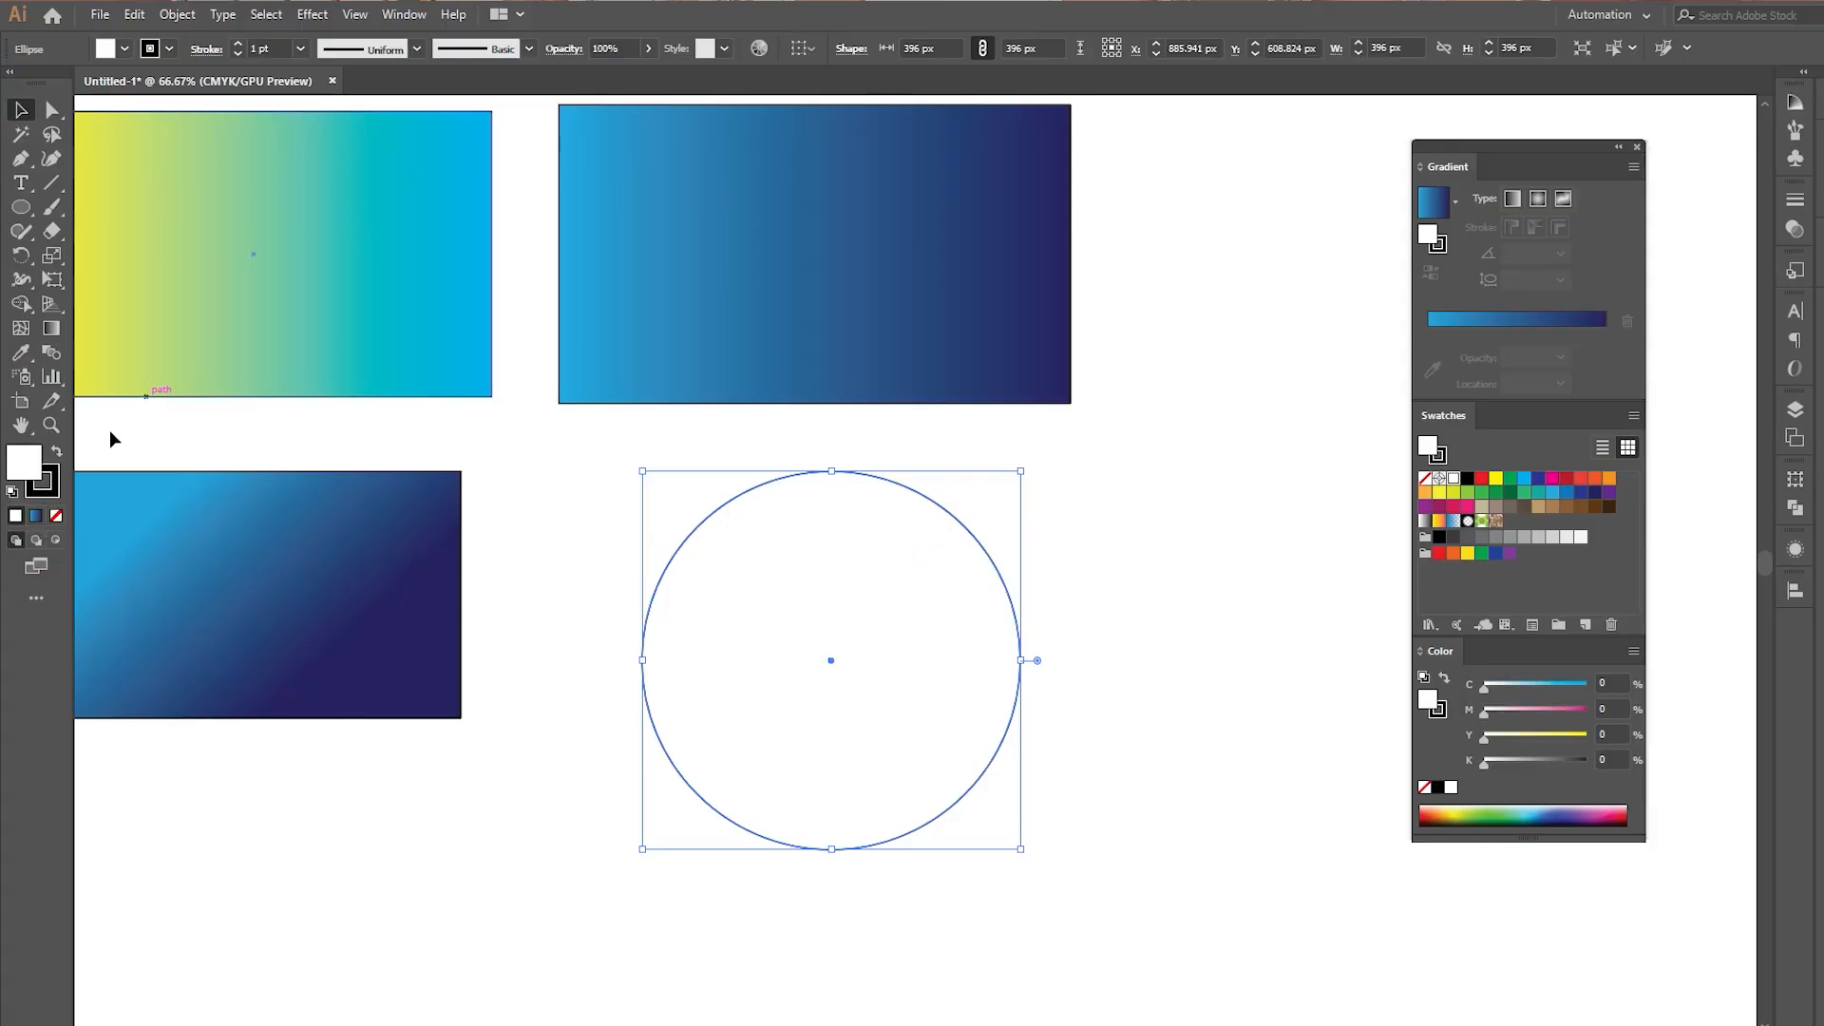
Copy the yellow-to-cyan gradient onto the circle with the Eyedropper and make it a radial gradient
{"action": "key", "text": "i"}
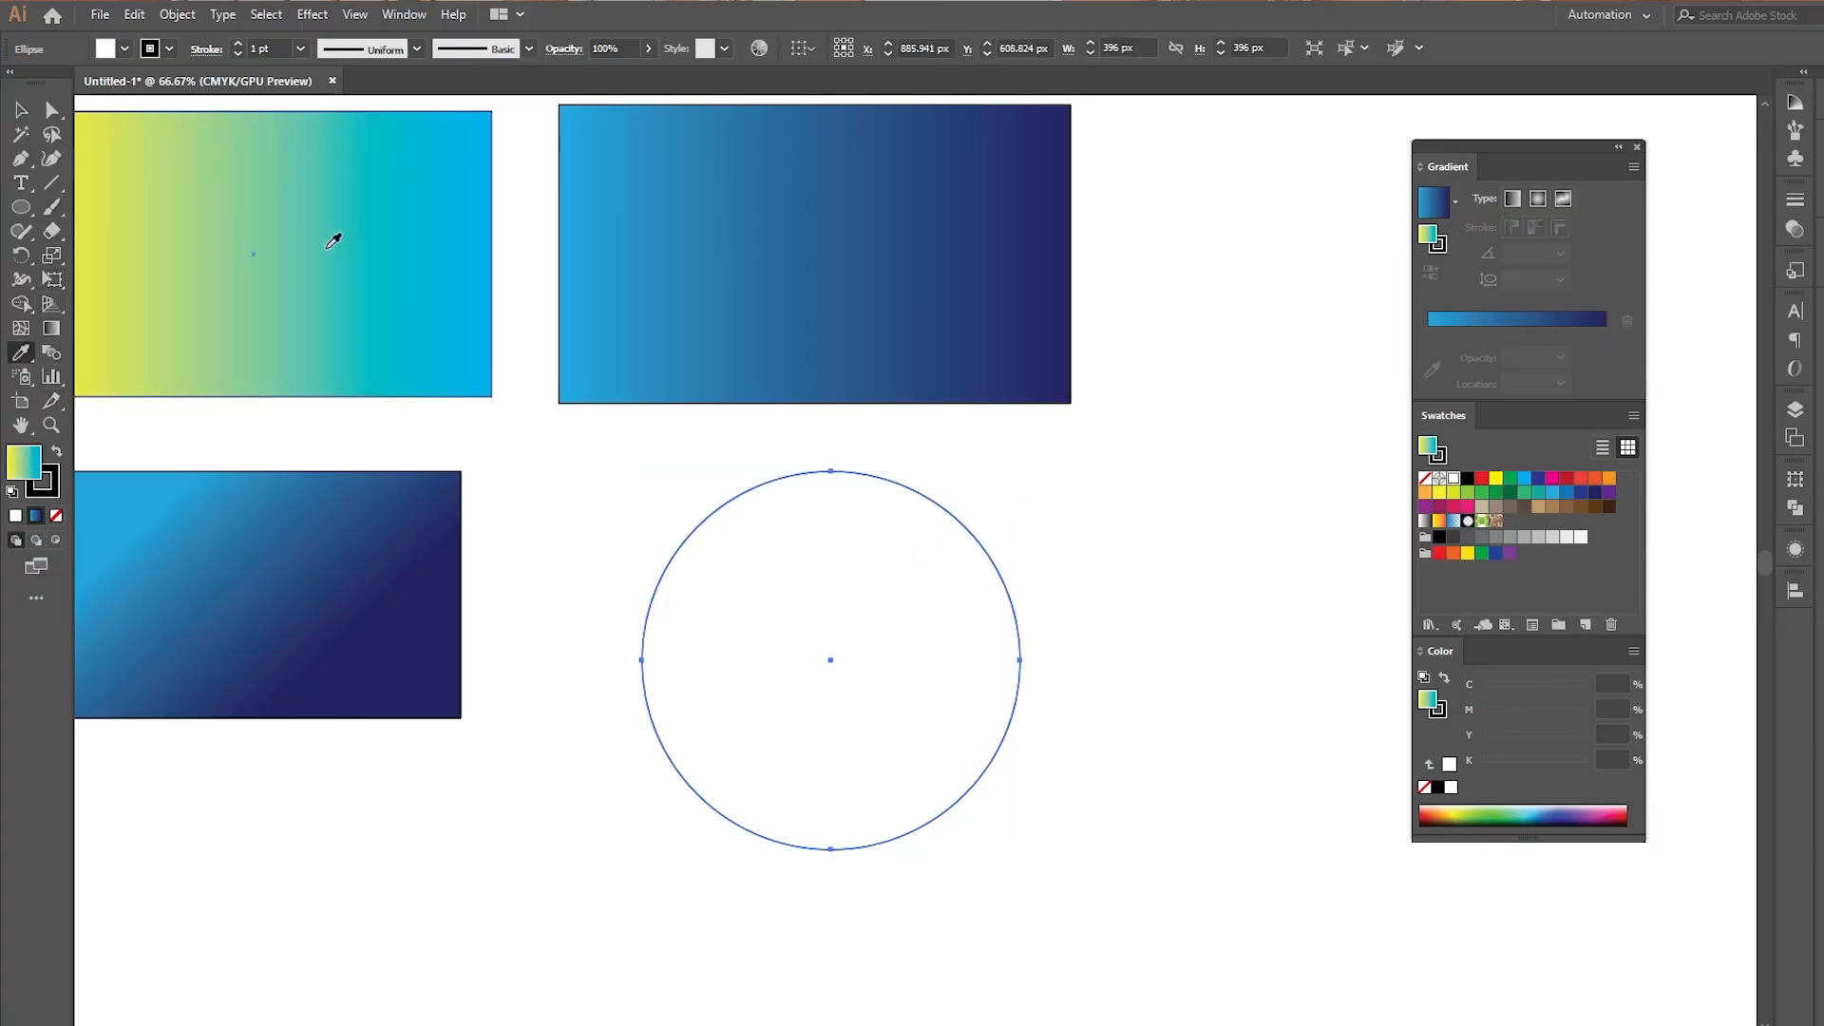
{"action": "left_click", "coordinate": [334, 237]}
{"action": "key", "text": "v"}
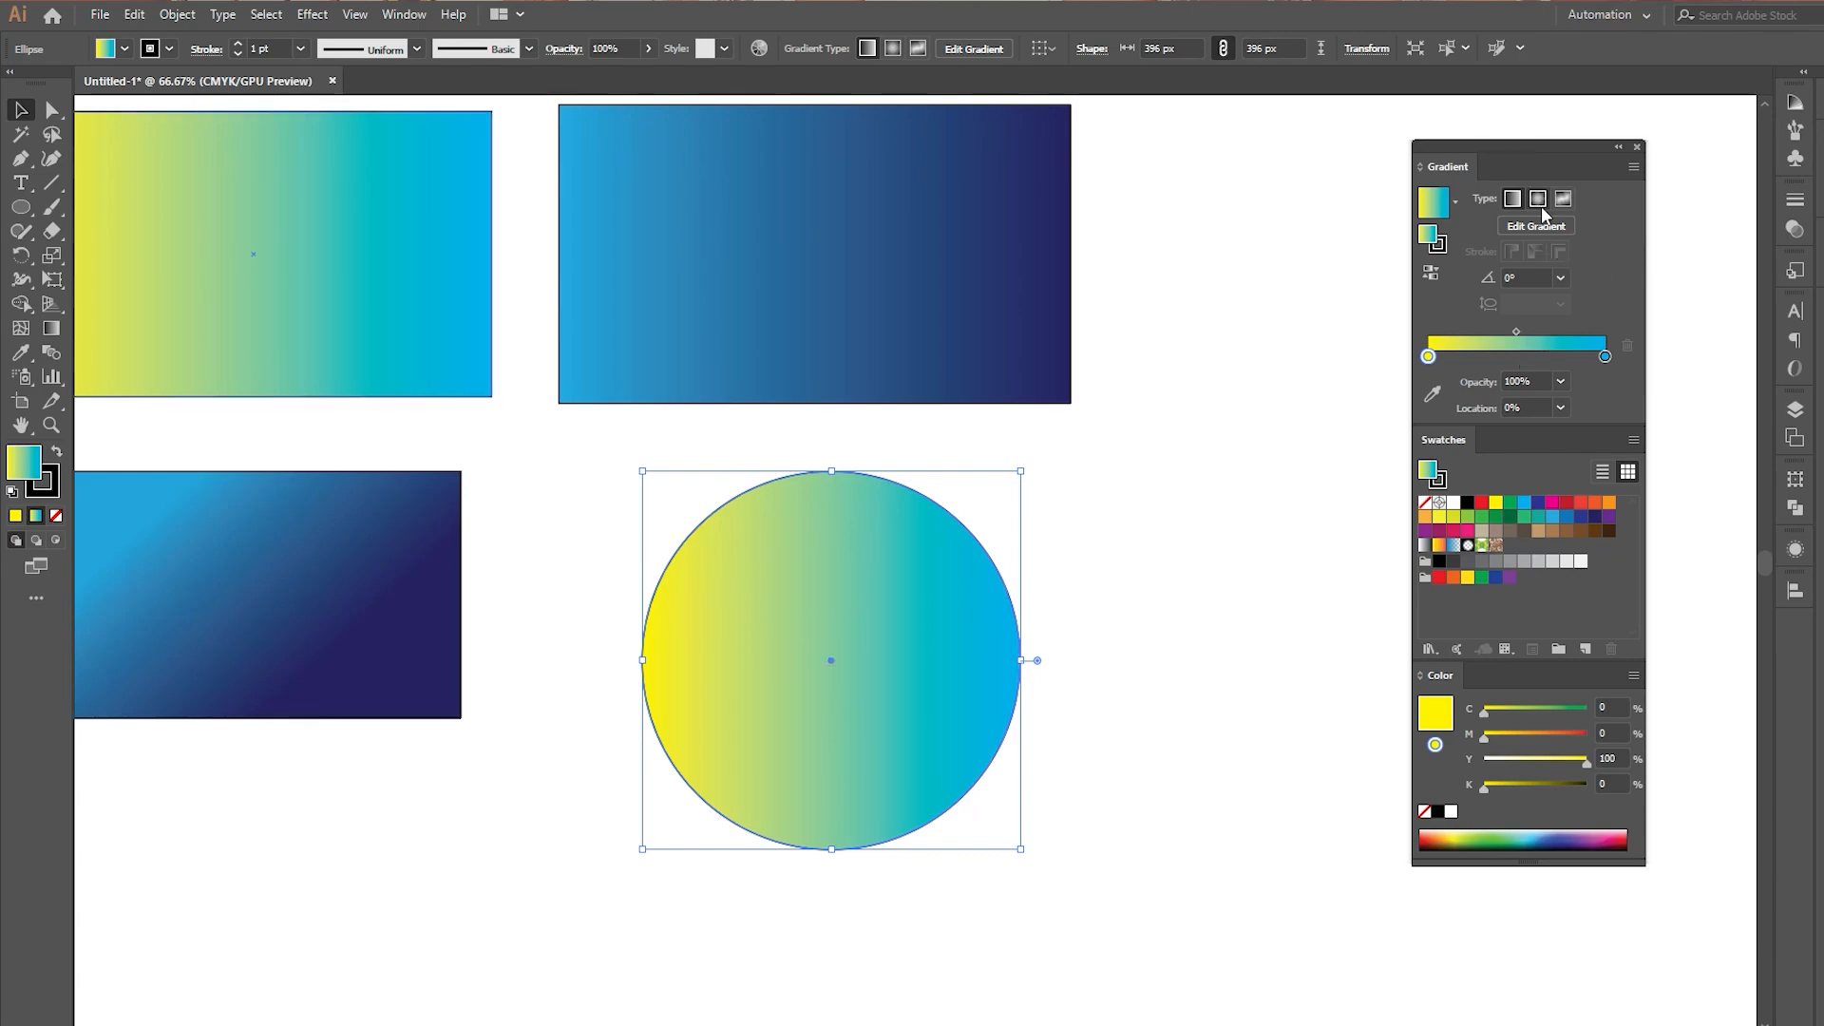
{"action": "left_click", "coordinate": [1538, 199]}
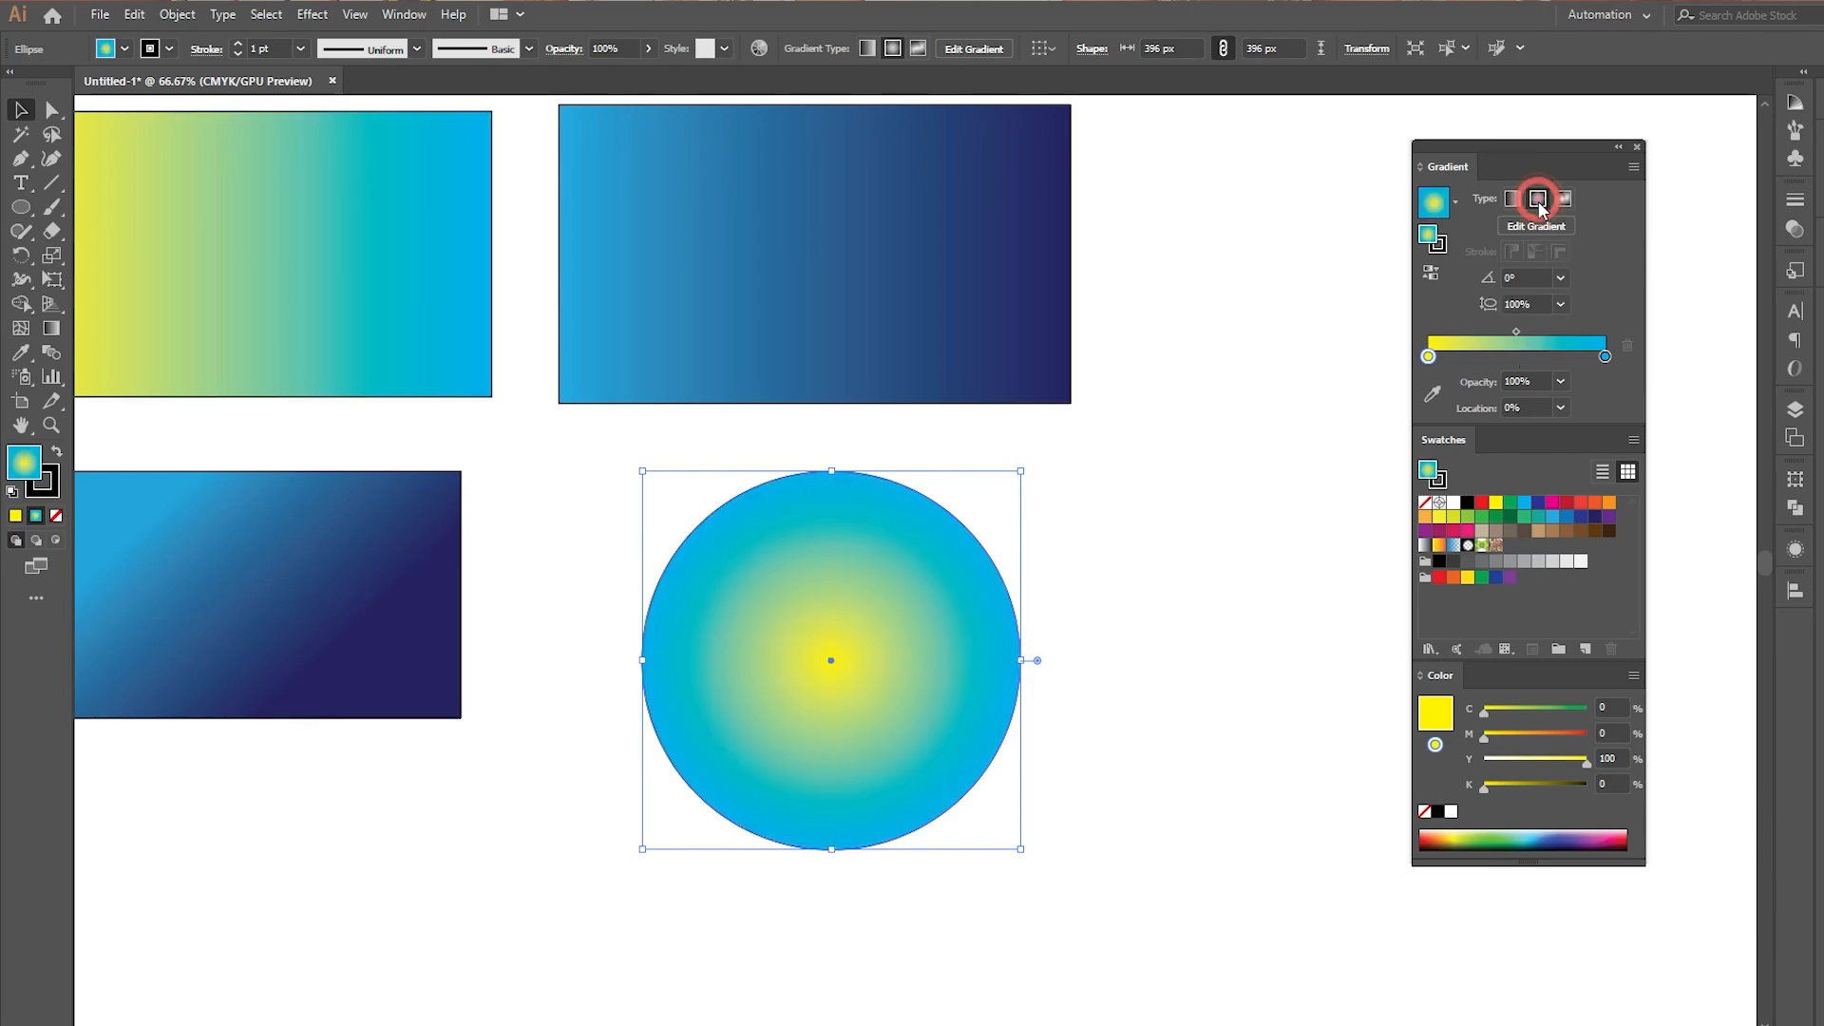
{"action": "left_click", "coordinate": [844, 643]}
{"action": "scroll", "coordinate": [859, 637], "scroll_direction": "up", "scroll_amount": 1}
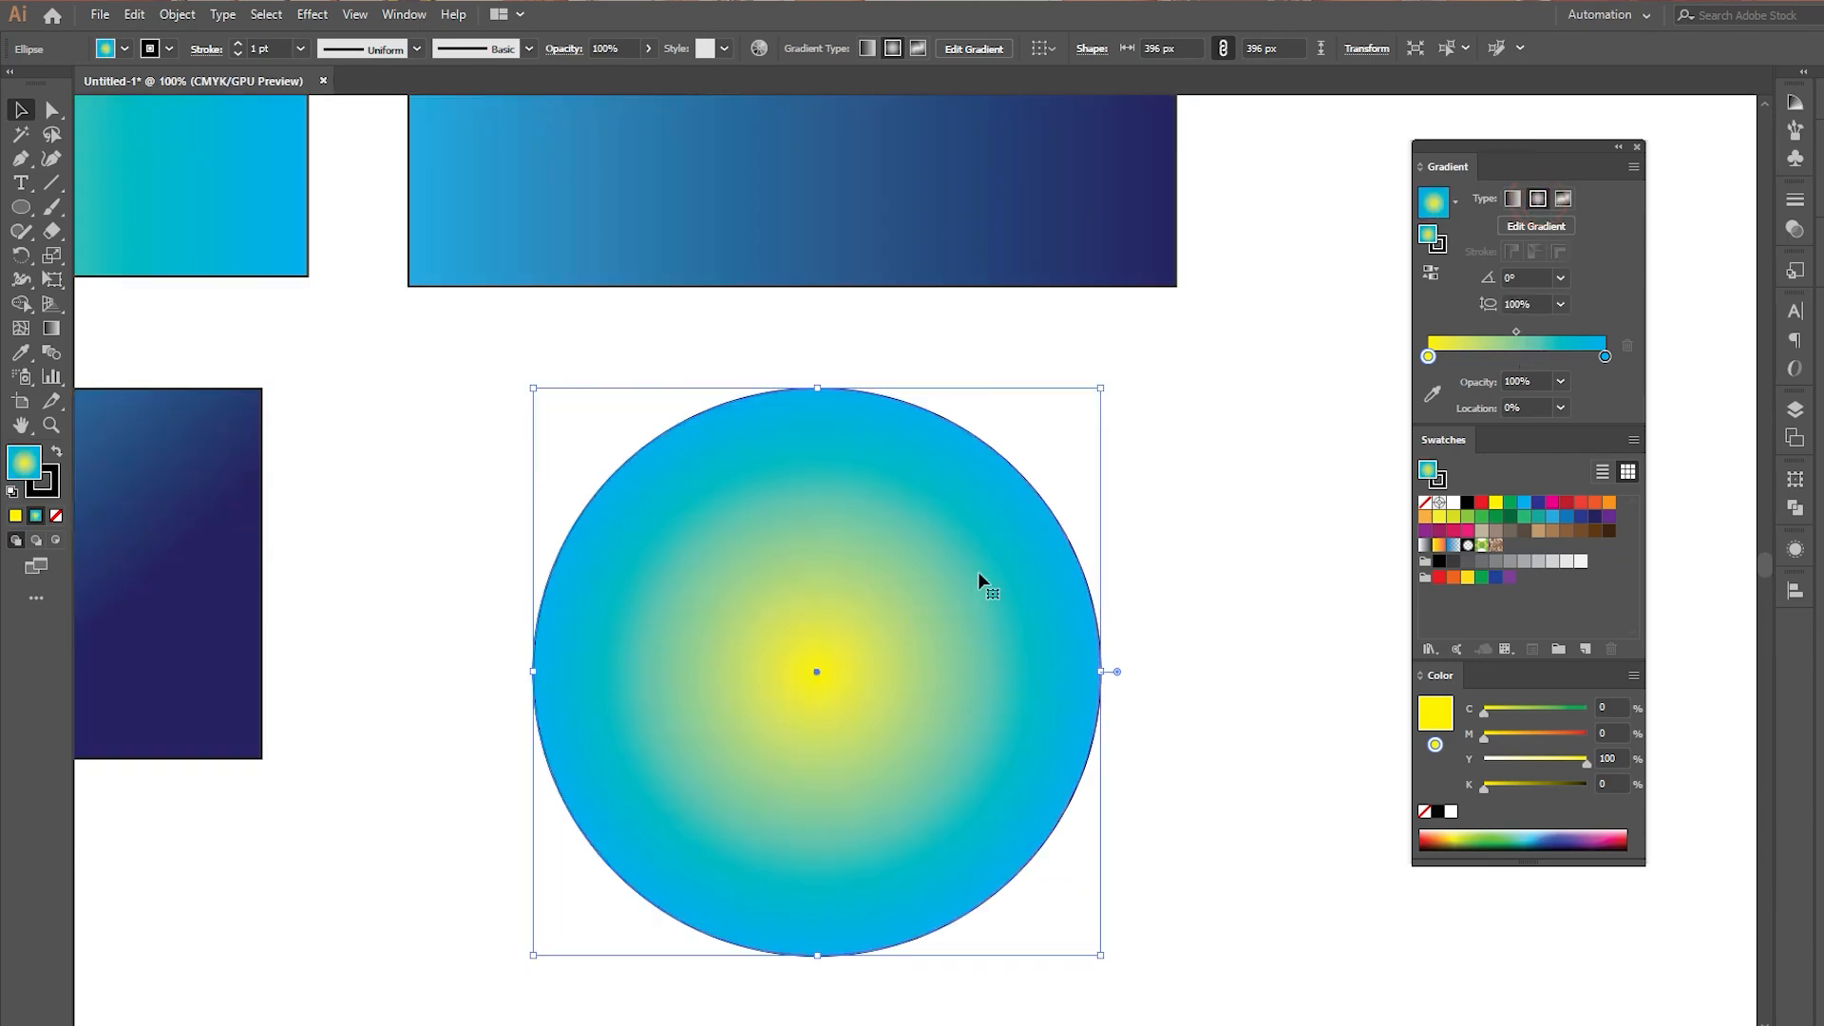
Squash the circle's radial gradient with the Gradient tool by moving the ring's upper handle in toward the centre
{"action": "left_click", "coordinate": [51, 327]}
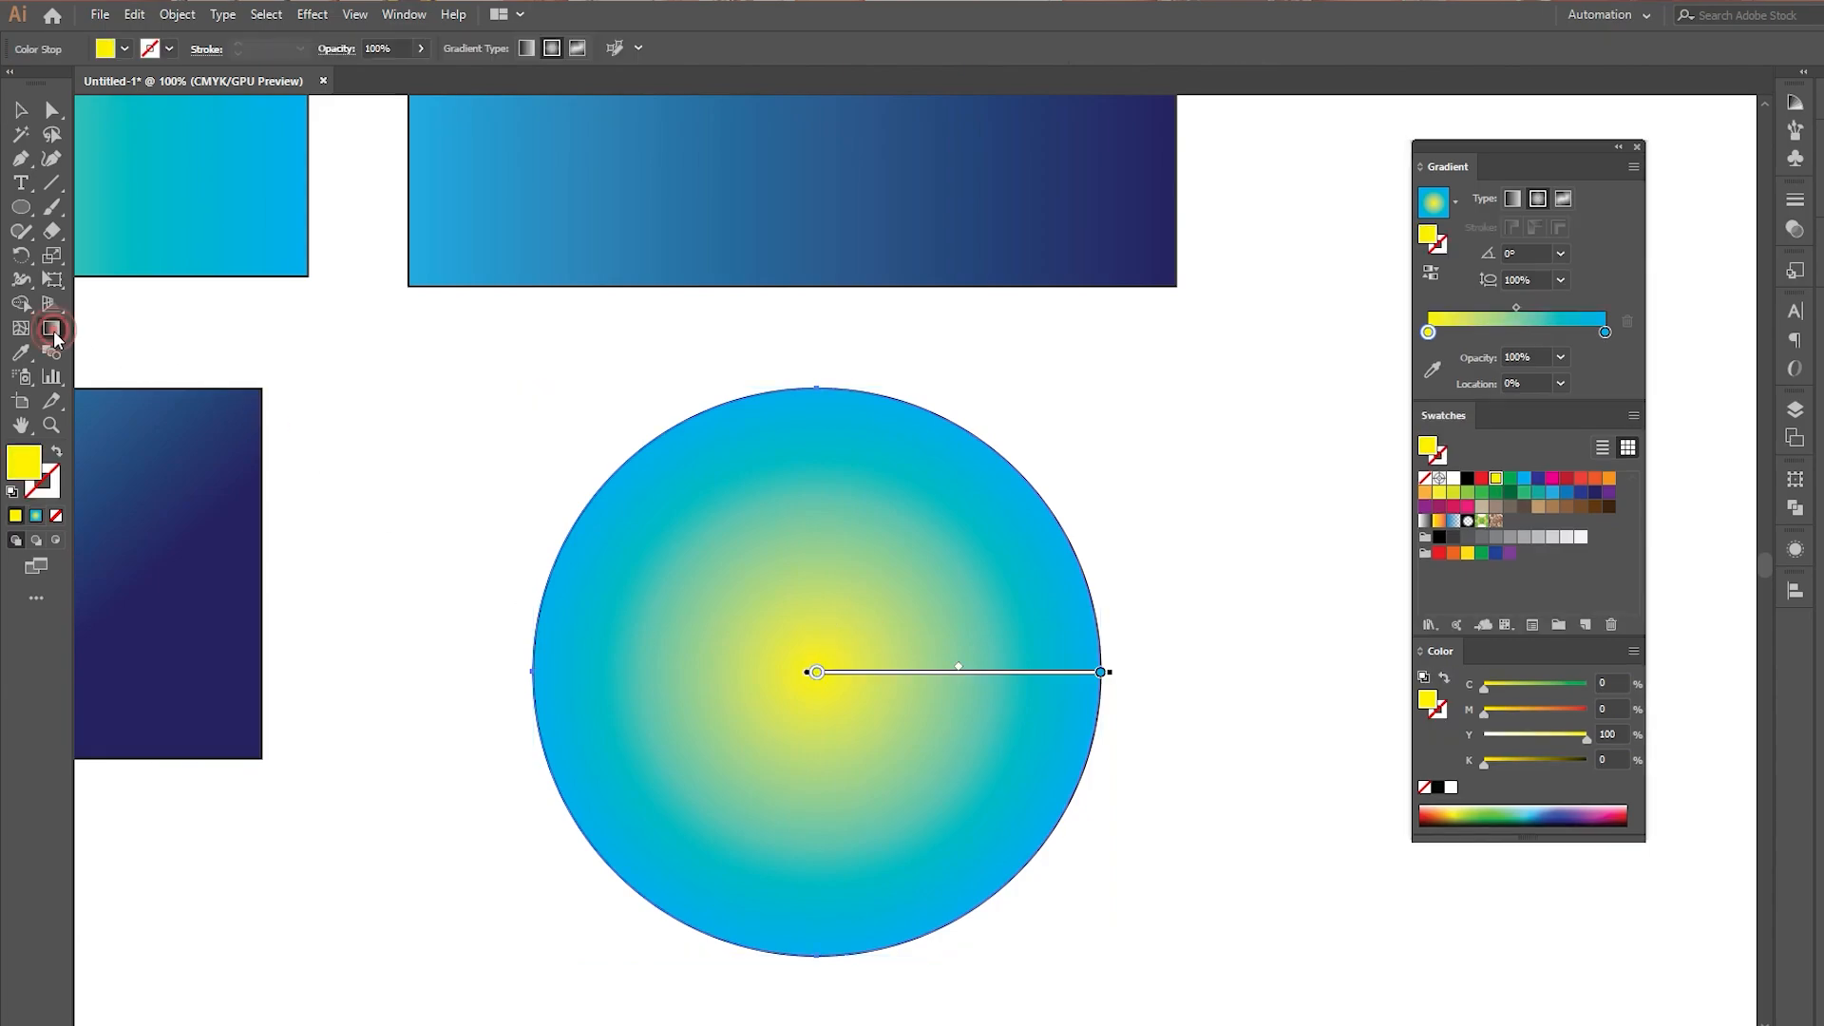
{"action": "scroll", "coordinate": [654, 435], "scroll_direction": "up", "scroll_amount": 3}
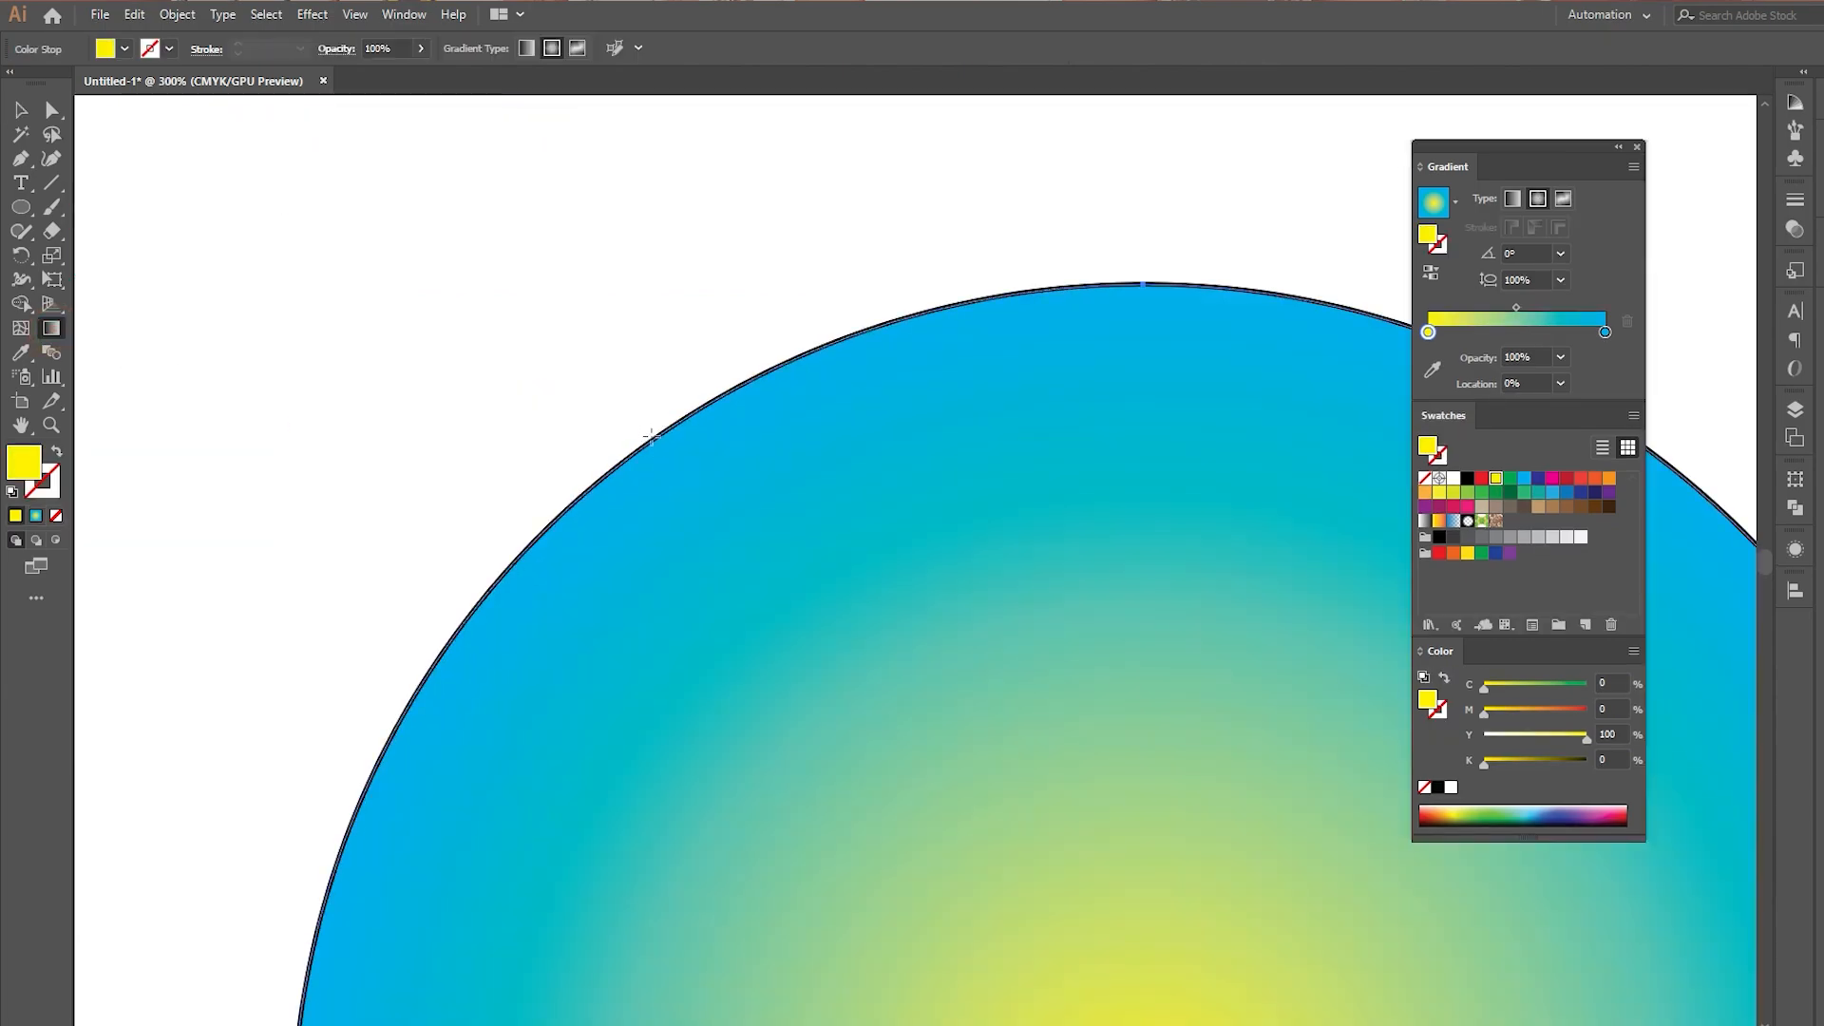
{"action": "scroll", "coordinate": [662, 434], "scroll_direction": "down", "scroll_amount": 3}
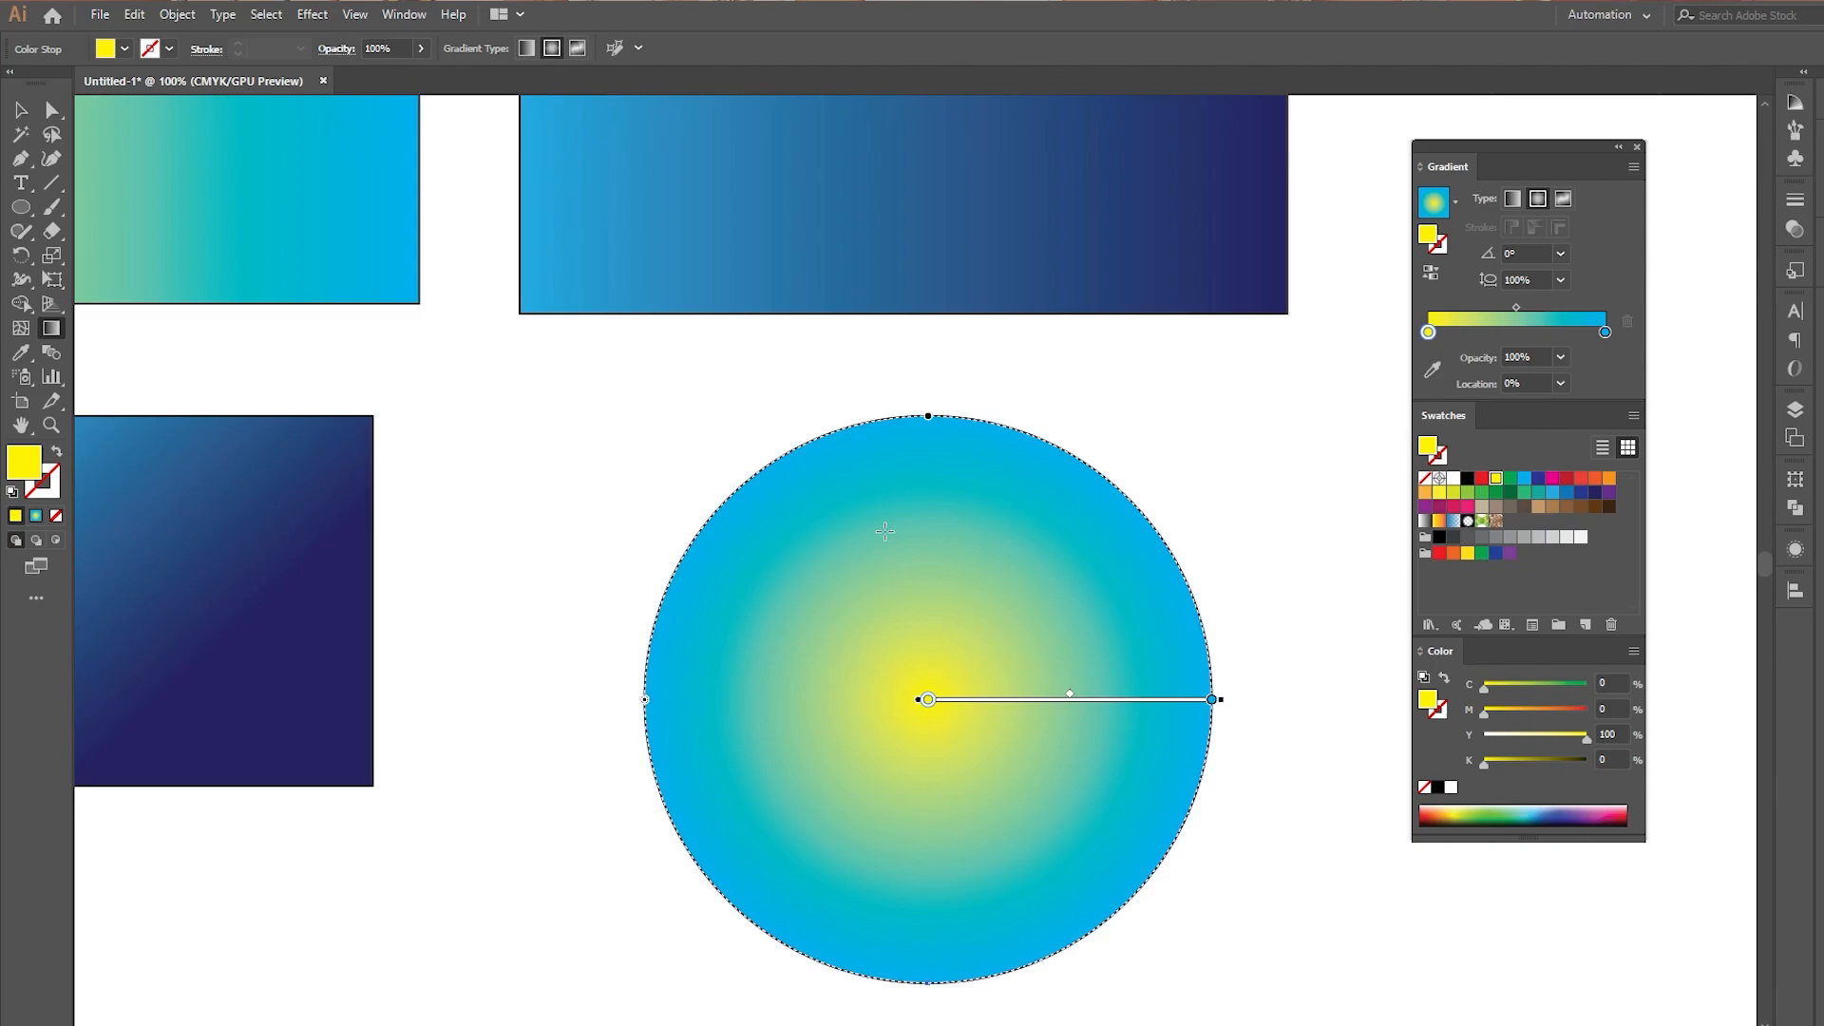
{"action": "scroll", "coordinate": [903, 553], "scroll_direction": "up", "scroll_amount": 1}
{"action": "scroll", "coordinate": [856, 449], "scroll_direction": "down", "scroll_amount": 3}
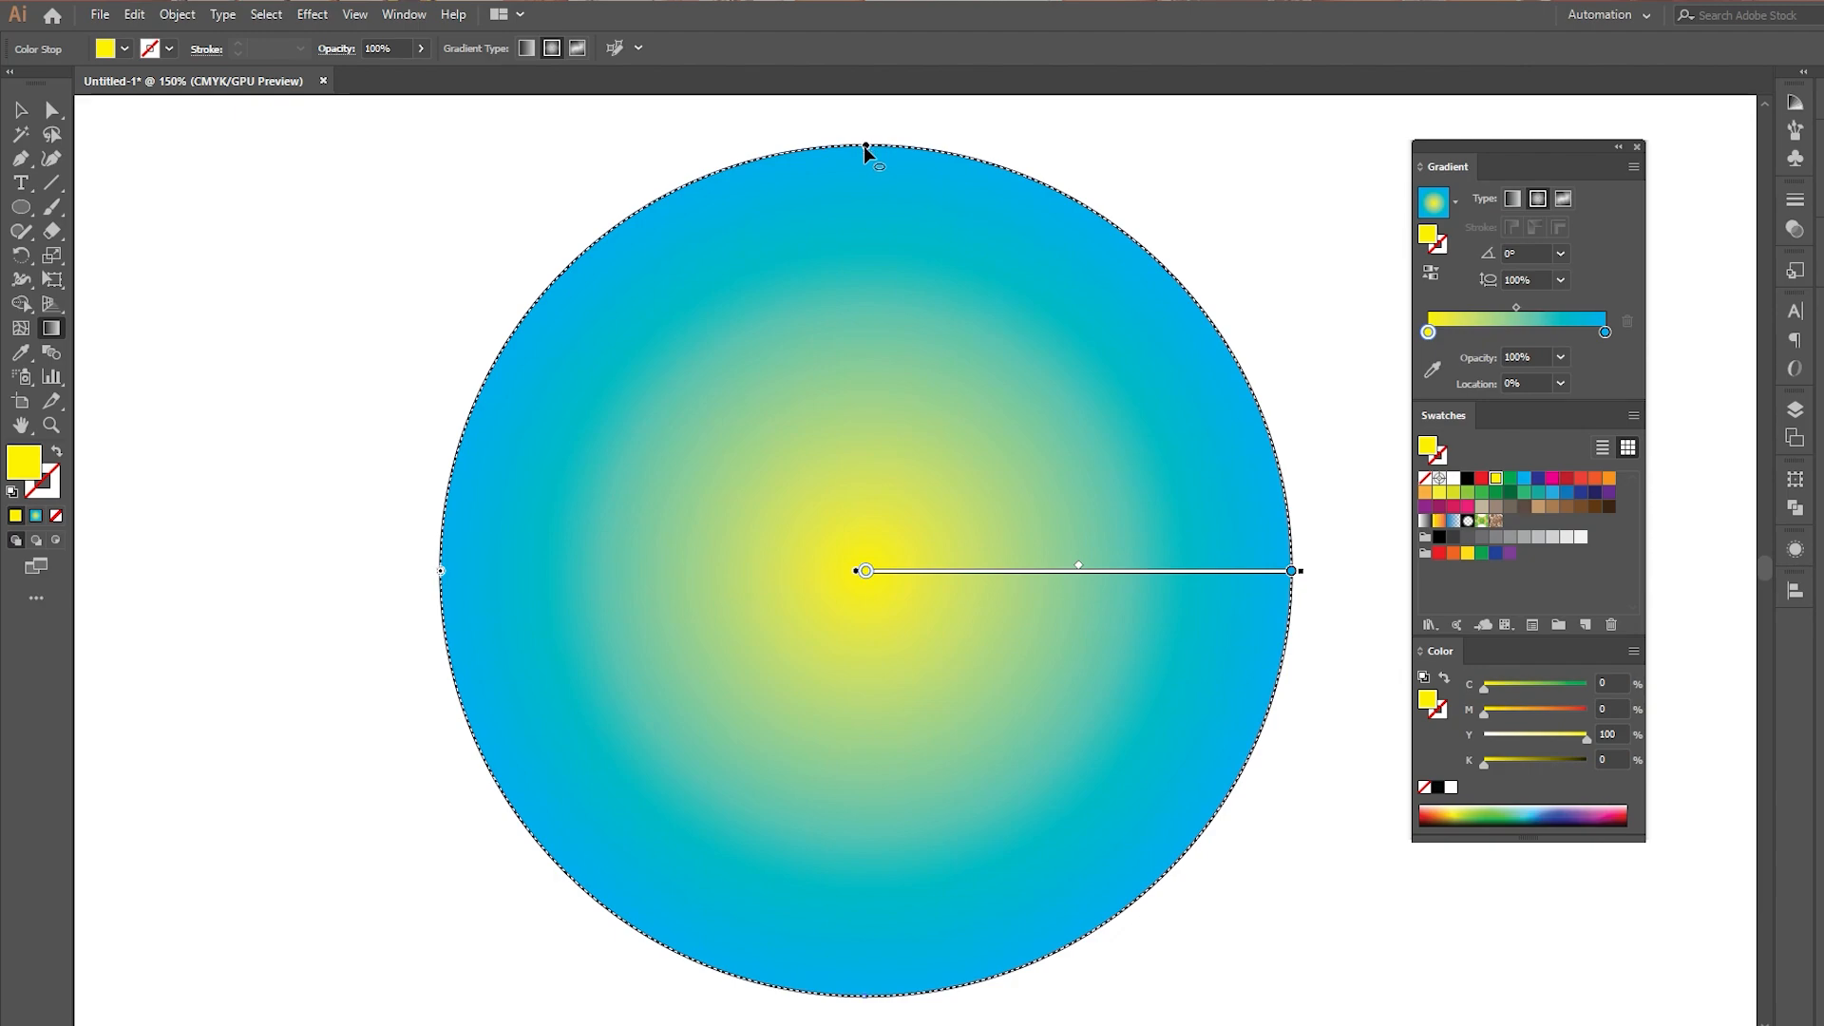
{"action": "left_click_drag", "start_coordinate": [863, 146], "coordinate": [873, 407]}
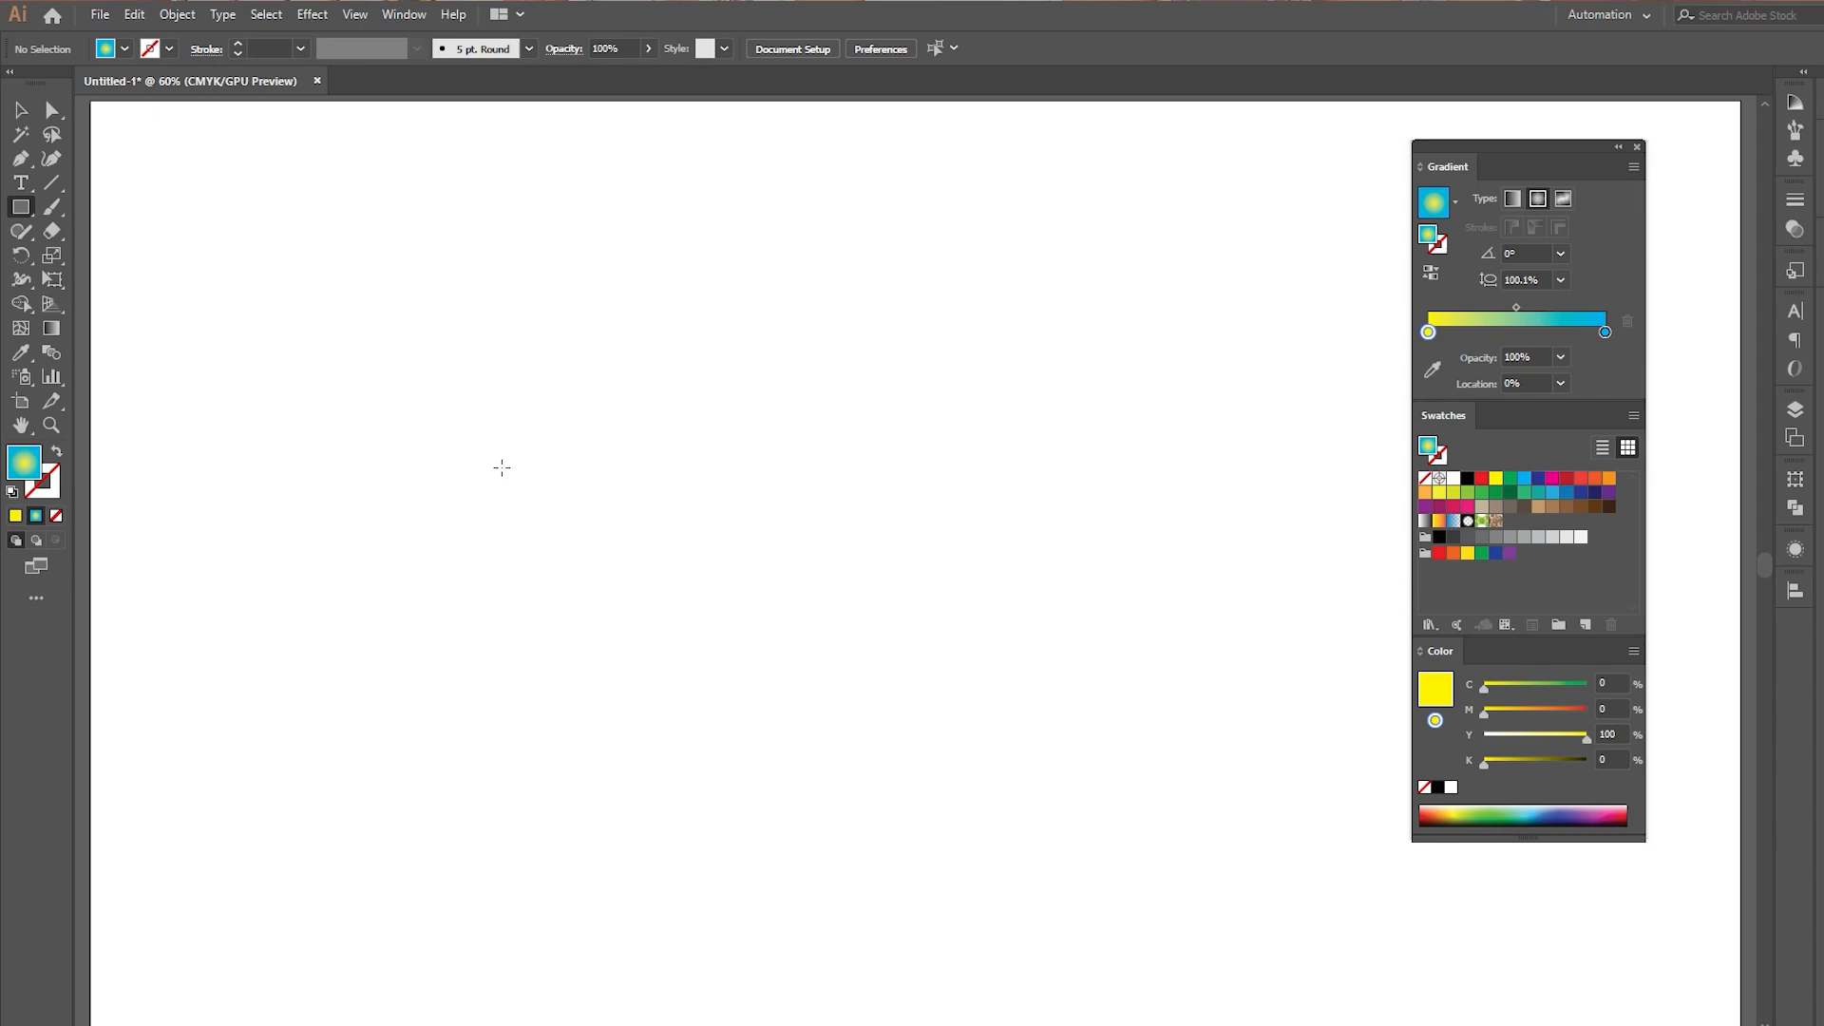
Draw a square about 244 px wide with default white fill and black stroke, and place copies to its right and above it
{"action": "left_click_drag", "start_coordinate": [335, 355], "coordinate": [543, 564]}
{"action": "left_click", "coordinate": [13, 491]}
{"action": "left_click", "coordinate": [19, 110]}
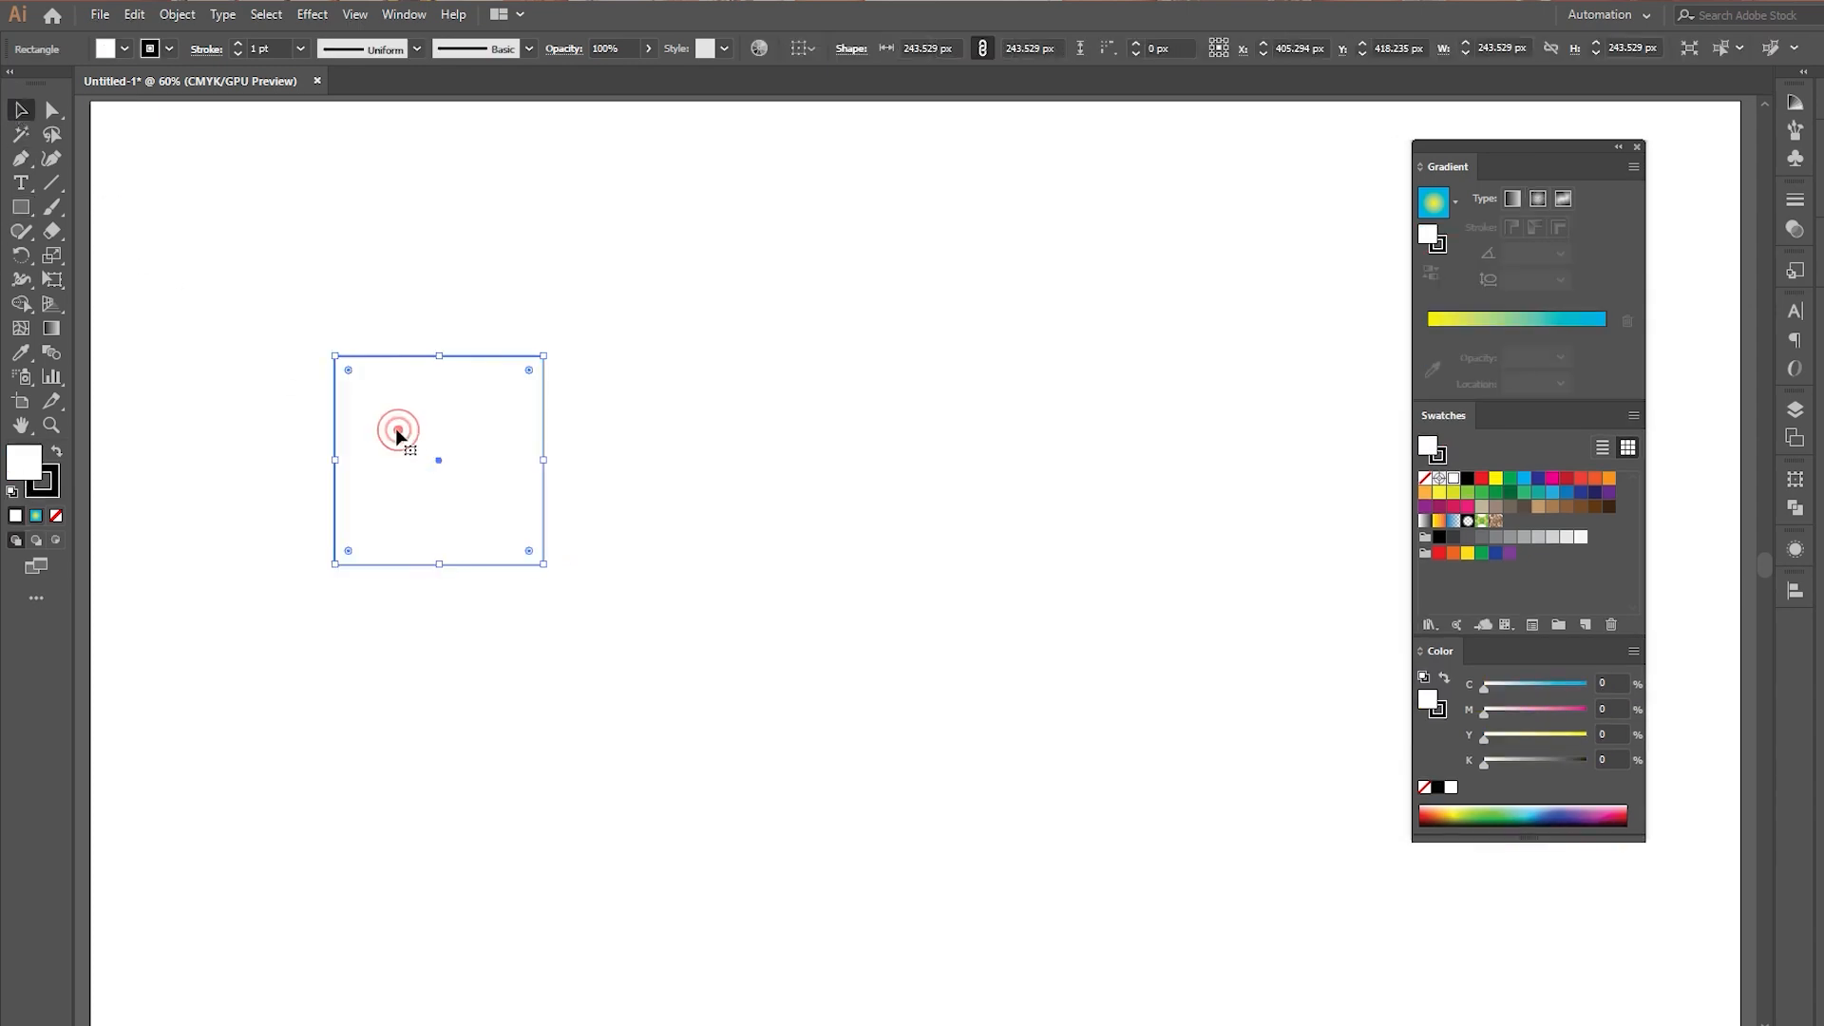
{"action": "left_click_drag", "start_coordinate": [395, 432], "coordinate": [608, 435]}
{"action": "left_click_drag", "start_coordinate": [501, 412], "coordinate": [503, 205]}
{"action": "left_click_drag", "start_coordinate": [240, 191], "coordinate": [694, 592]}
{"action": "left_click", "coordinate": [929, 457]}
Slant the upper and right-hand squares by moving their outer anchor points to meet at one corner, forming a cube
{"action": "left_click_drag", "start_coordinate": [711, 312], "coordinate": [815, 468]}
{"action": "left_click_drag", "start_coordinate": [977, 480], "coordinate": [892, 757]}
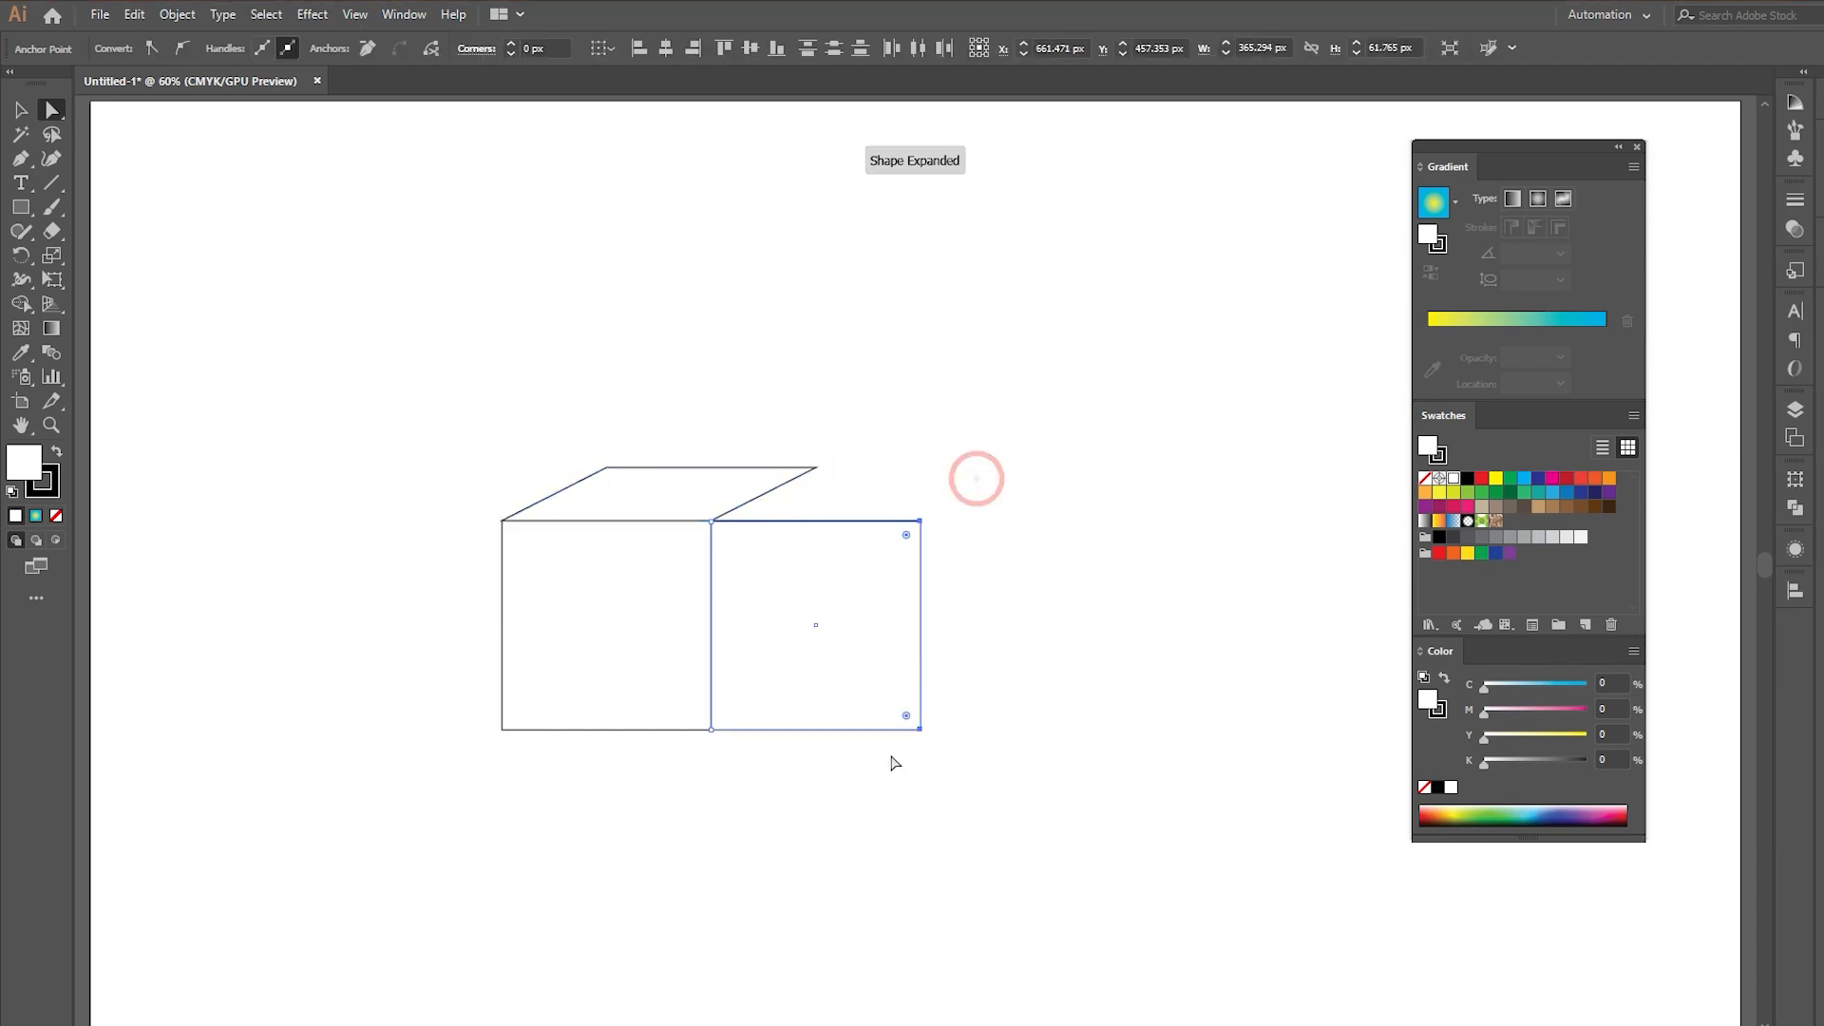
{"action": "left_click_drag", "start_coordinate": [921, 520], "coordinate": [815, 467]}
Shrink the cube by moving its left anchor points inward and raising its bottom anchor points, then deselect it
{"action": "left_click_drag", "start_coordinate": [484, 382], "coordinate": [652, 772]}
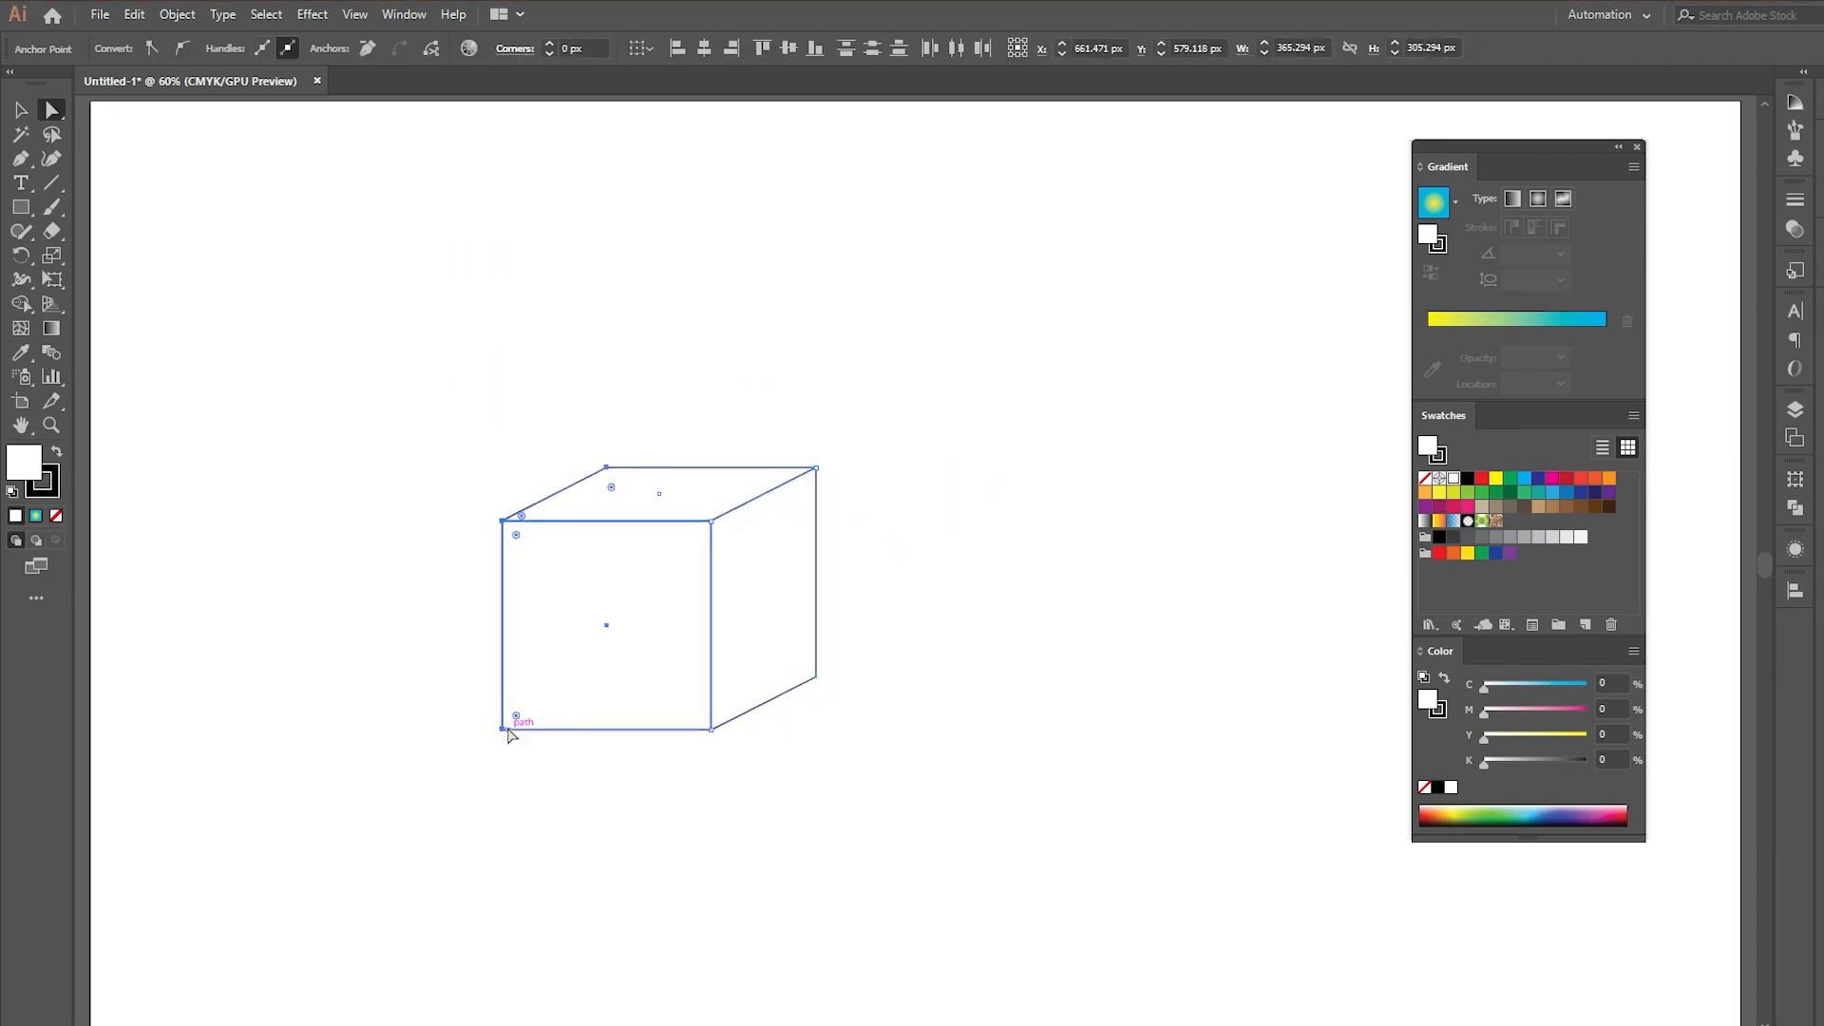
{"action": "left_click_drag", "start_coordinate": [501, 729], "coordinate": [558, 729]}
{"action": "left_click_drag", "start_coordinate": [518, 781], "coordinate": [848, 652]}
{"action": "left_click_drag", "start_coordinate": [711, 730], "coordinate": [710, 679]}
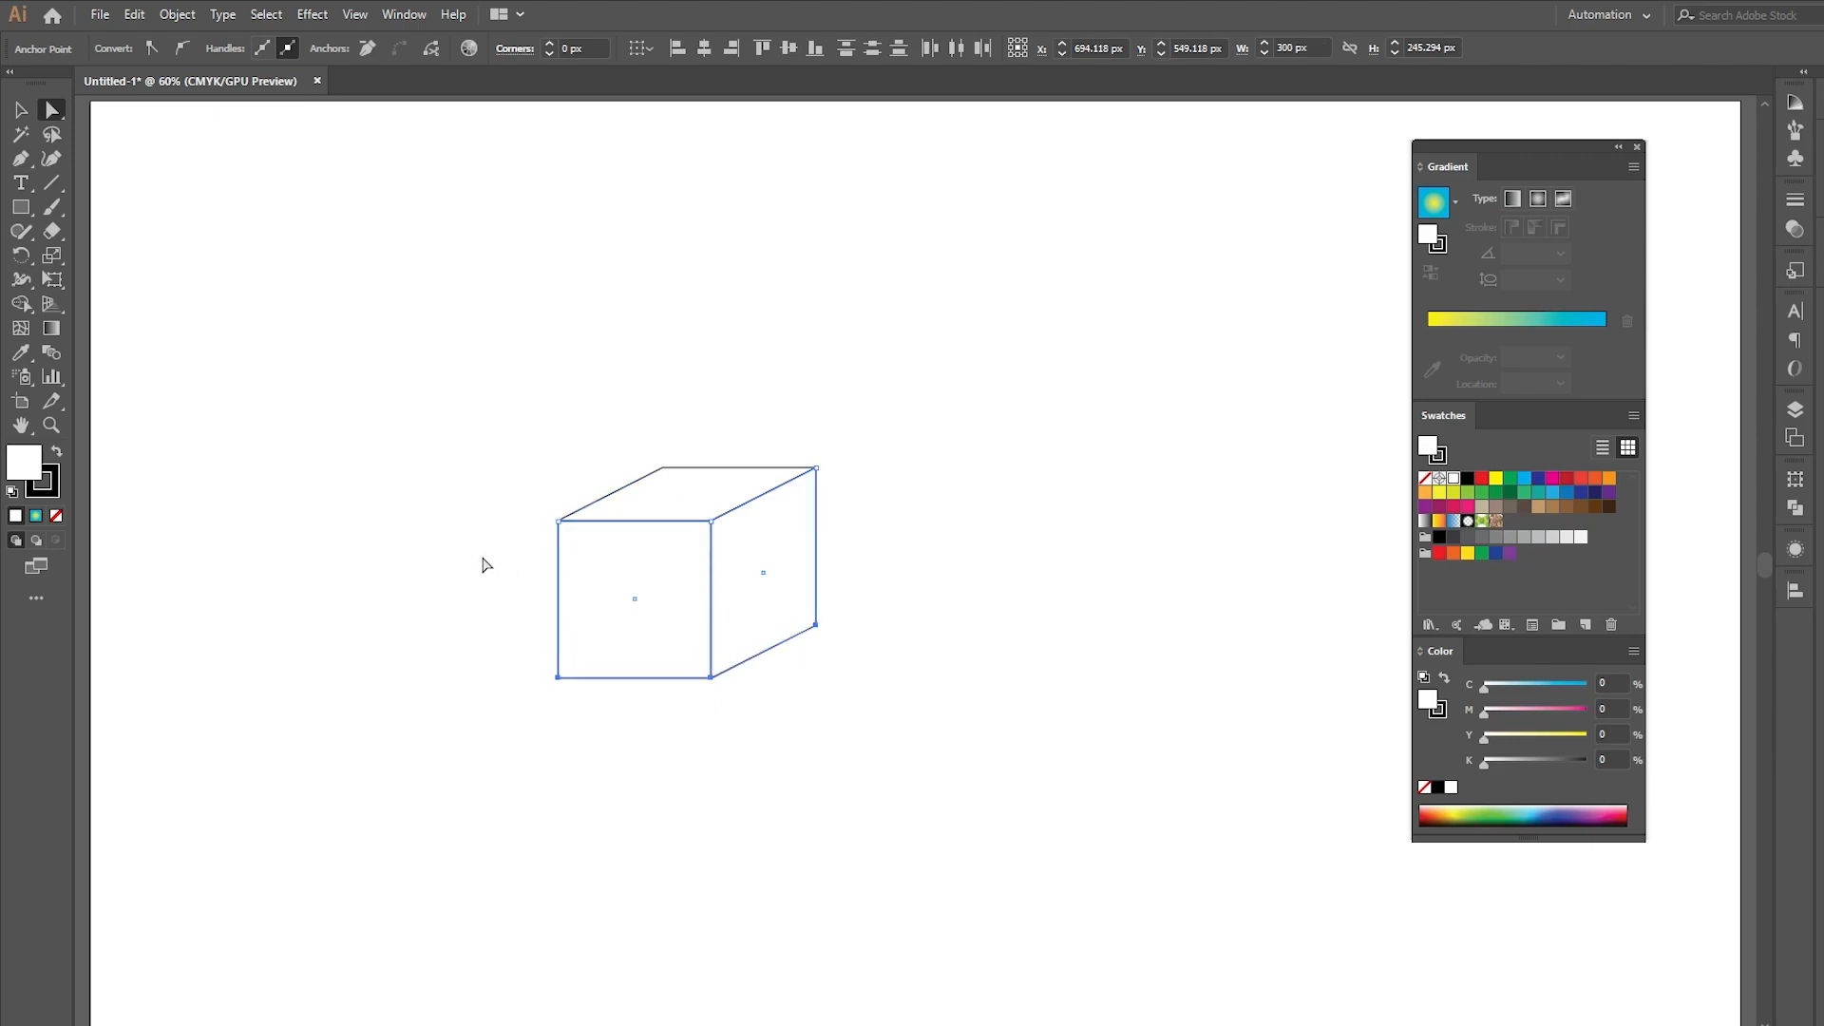
{"action": "left_click", "coordinate": [675, 529]}
{"action": "left_click", "coordinate": [1079, 440]}
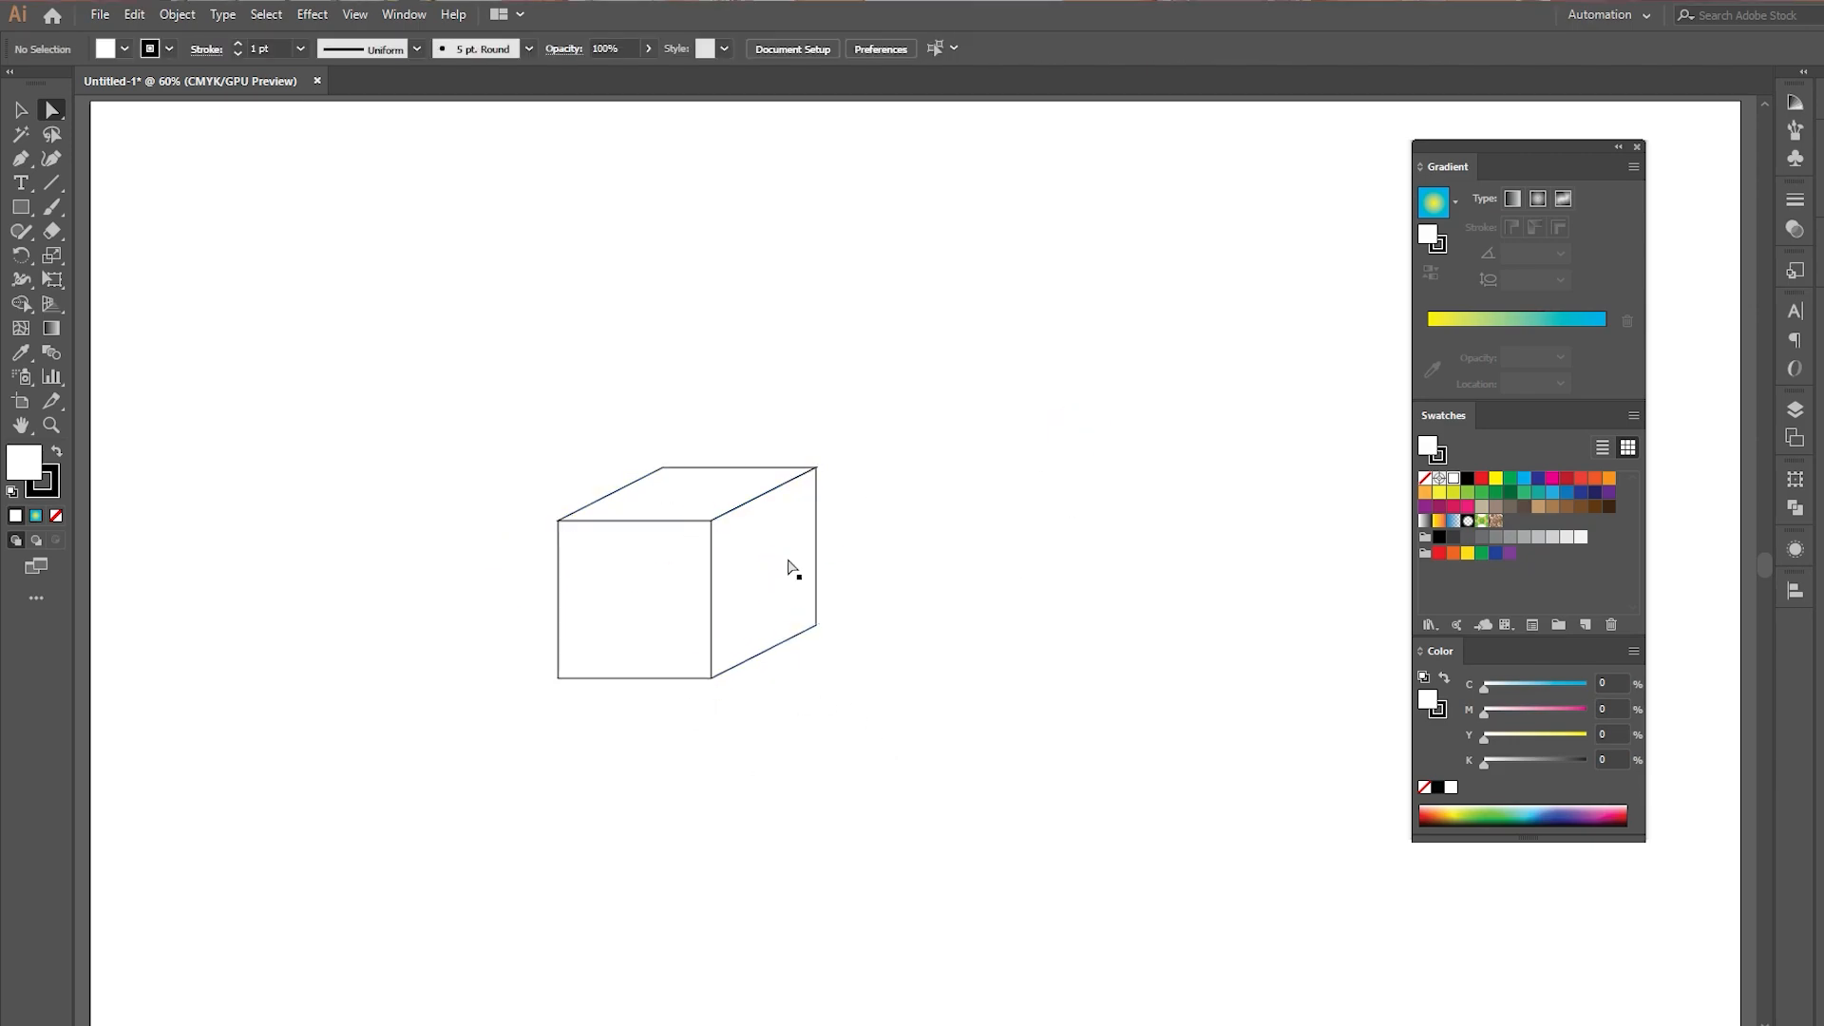
Select all three cube faces, remove their stroke, fill them with brown 6B3C15, and deselect them
{"action": "left_click_drag", "start_coordinate": [527, 475], "coordinate": [611, 529]}
{"action": "left_click", "coordinate": [670, 501]}
{"action": "left_click_drag", "start_coordinate": [738, 707], "coordinate": [468, 435]}
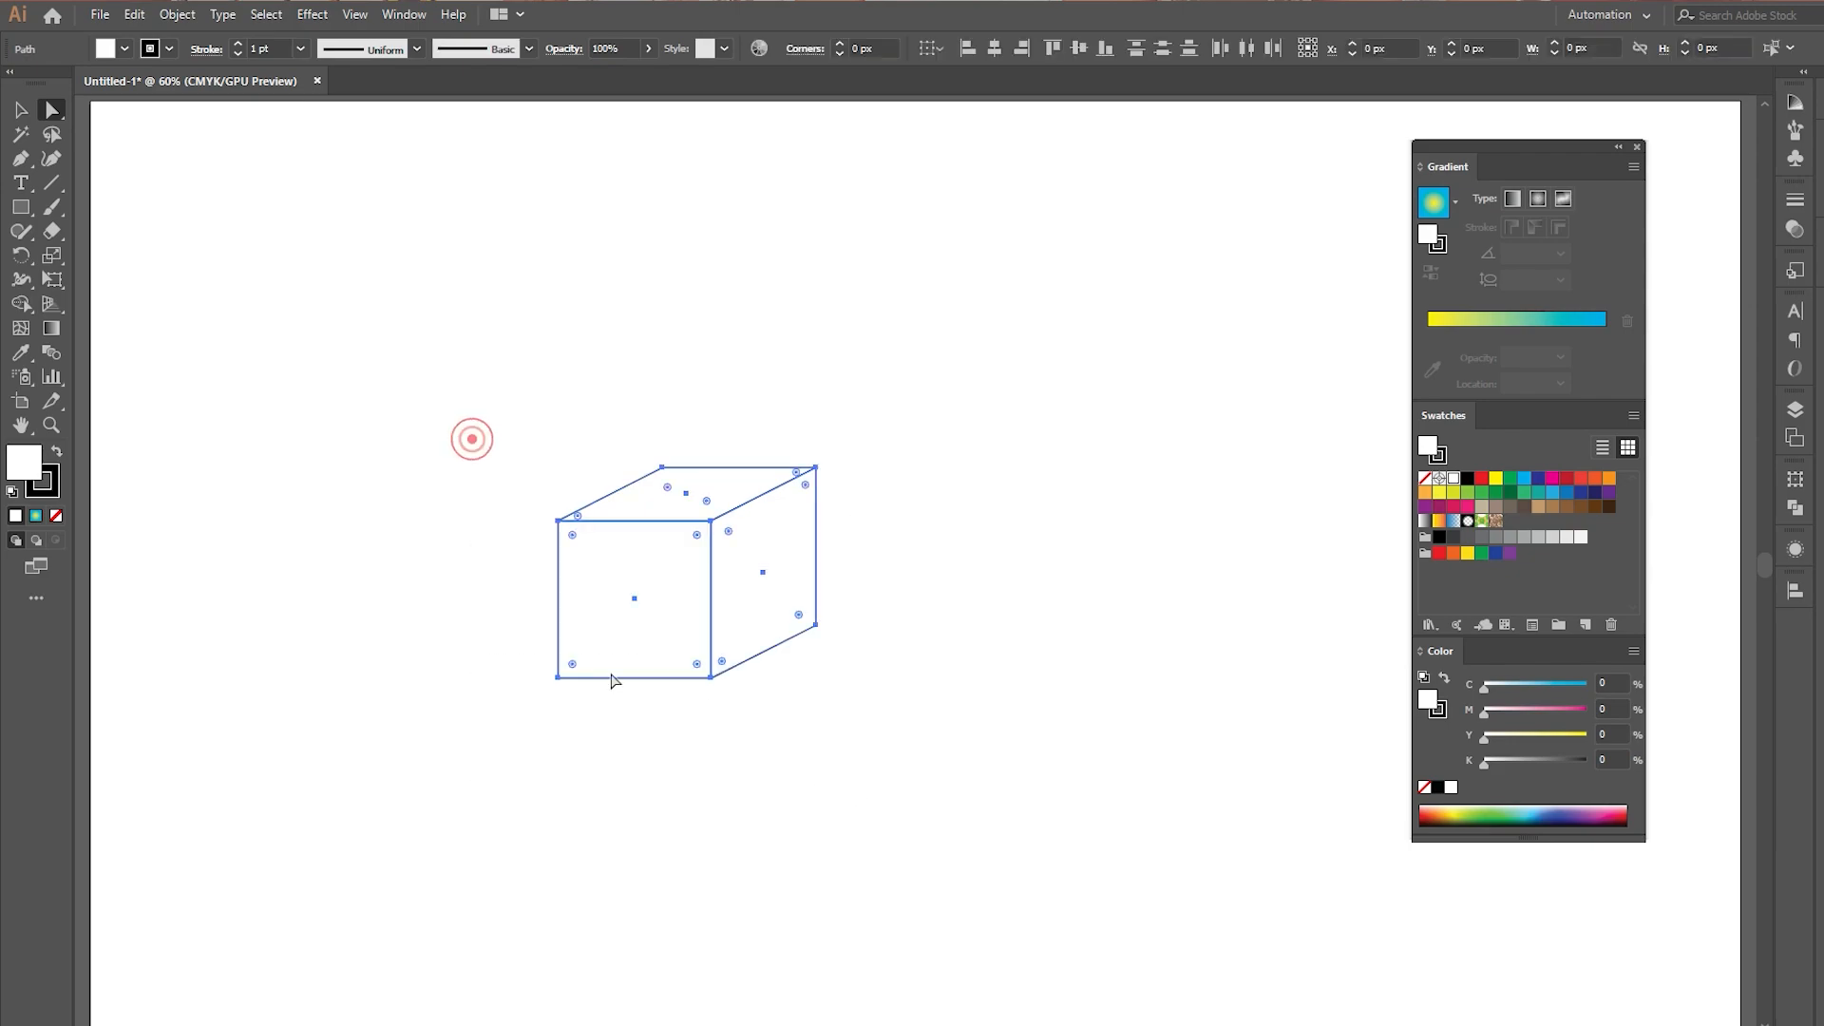
{"action": "left_click", "coordinate": [56, 516]}
{"action": "double_click", "coordinate": [24, 461]}
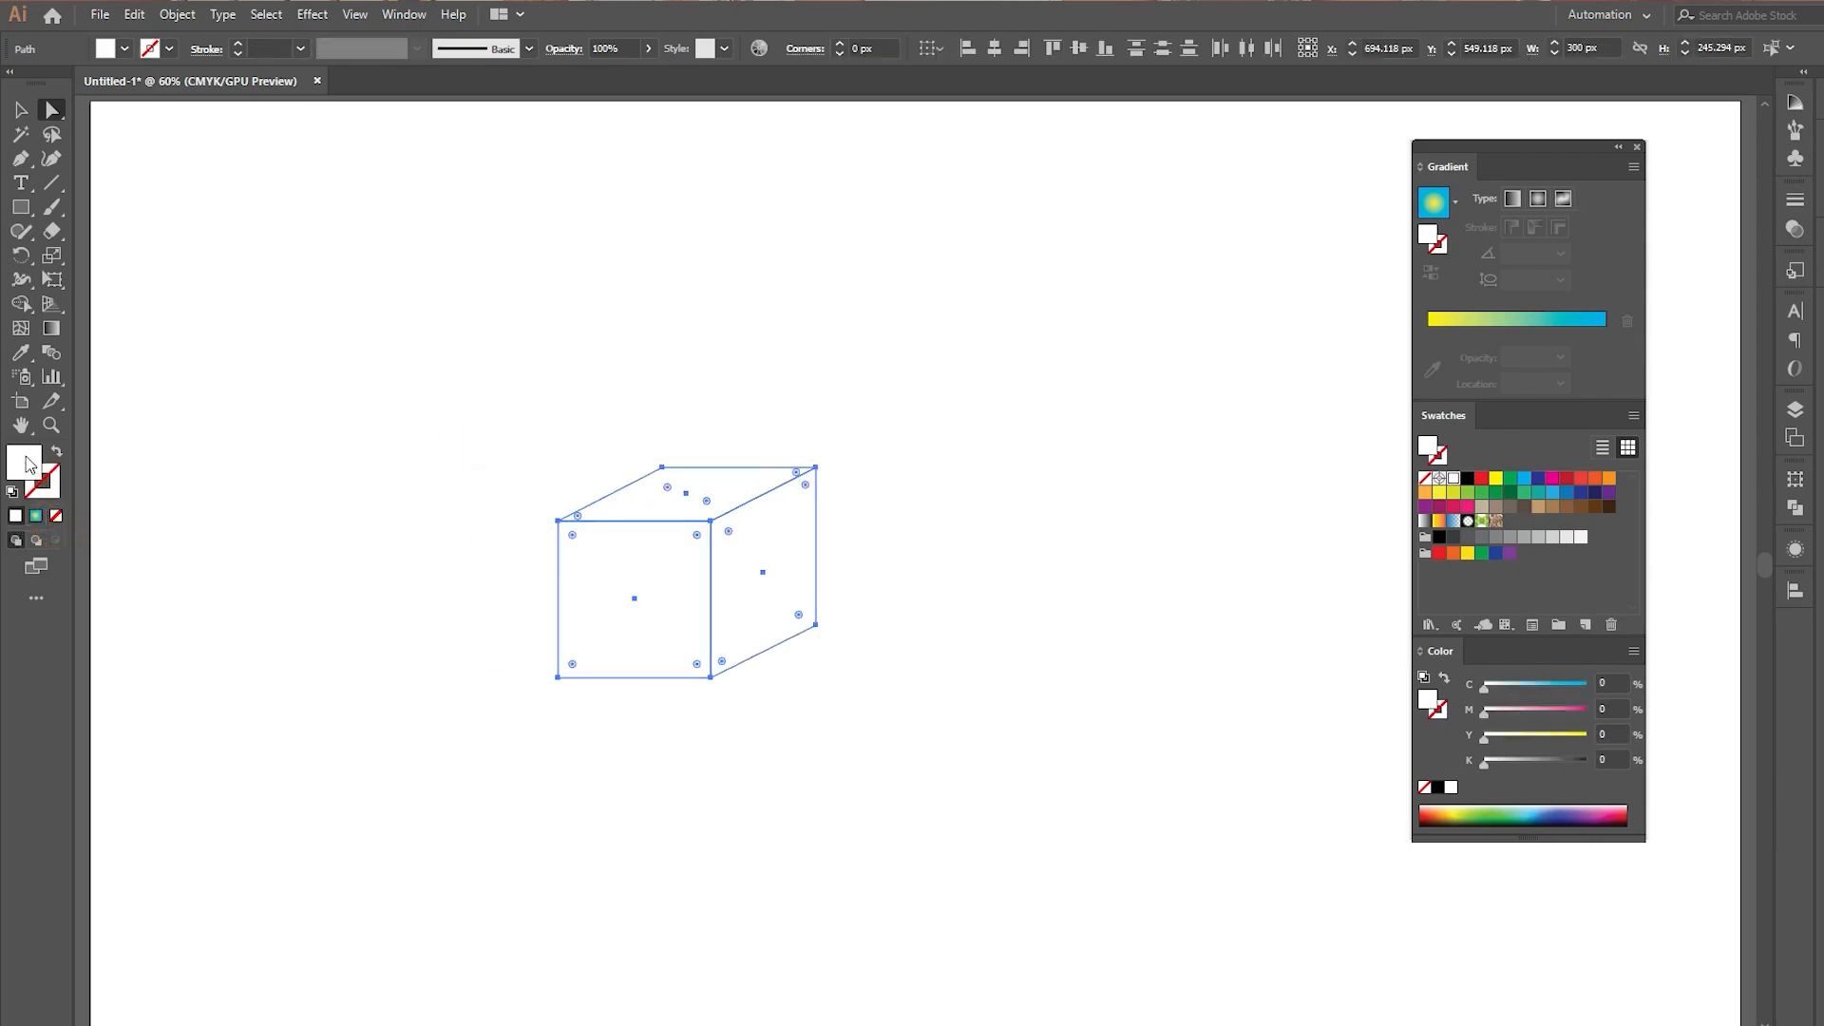
{"action": "left_click_drag", "start_coordinate": [996, 642], "coordinate": [995, 638]}
{"action": "left_click", "coordinate": [909, 542]}
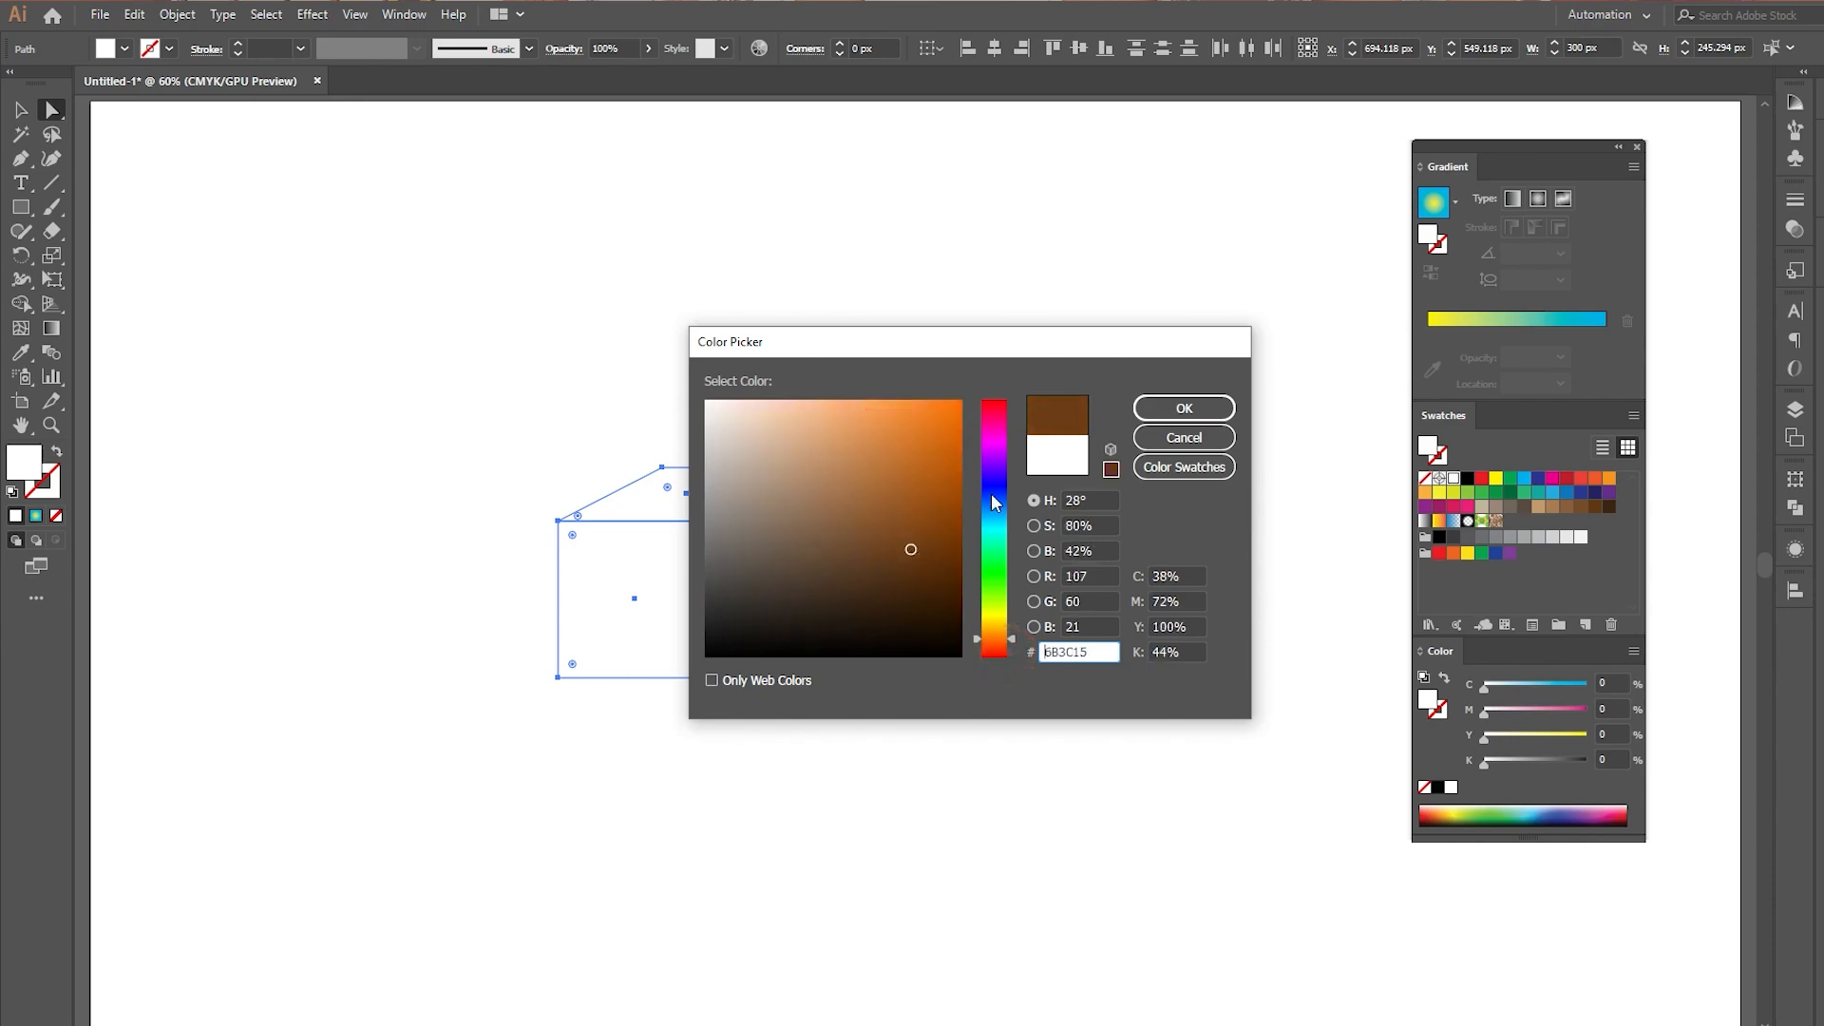
{"action": "left_click", "coordinate": [1183, 407]}
{"action": "left_click", "coordinate": [754, 302]}
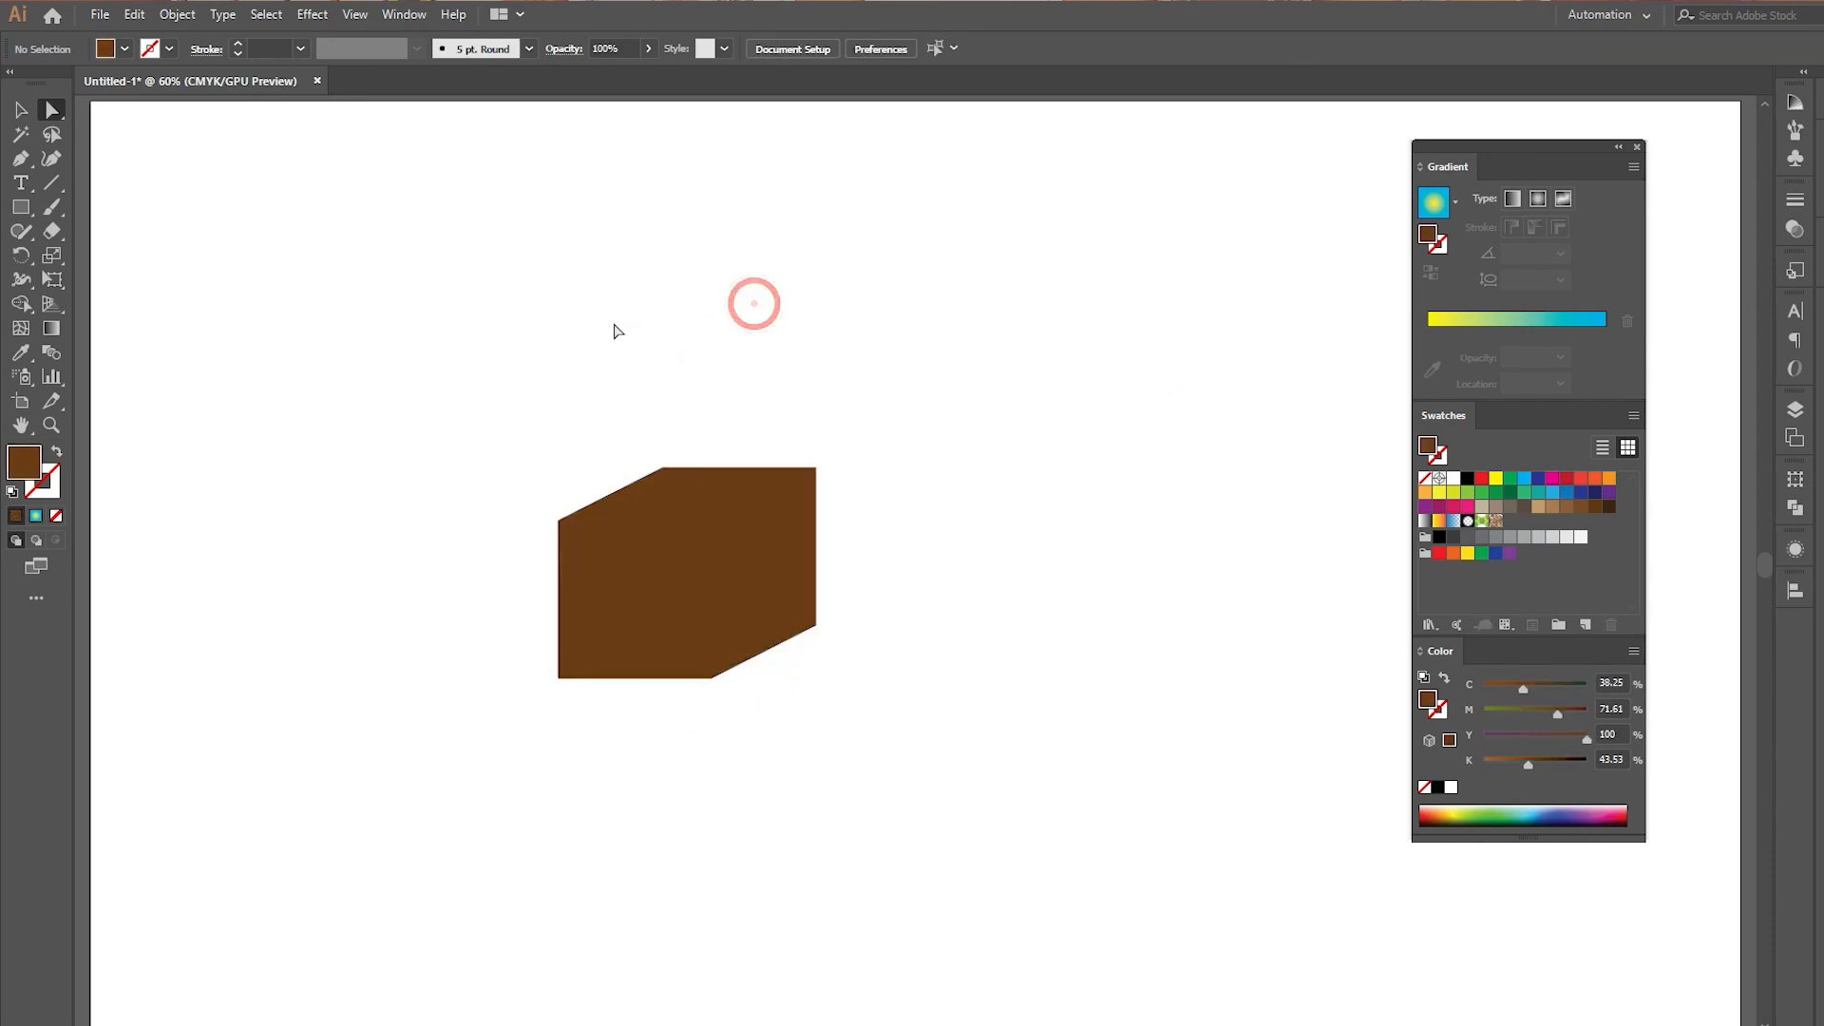
{"action": "left_click", "coordinate": [663, 562]}
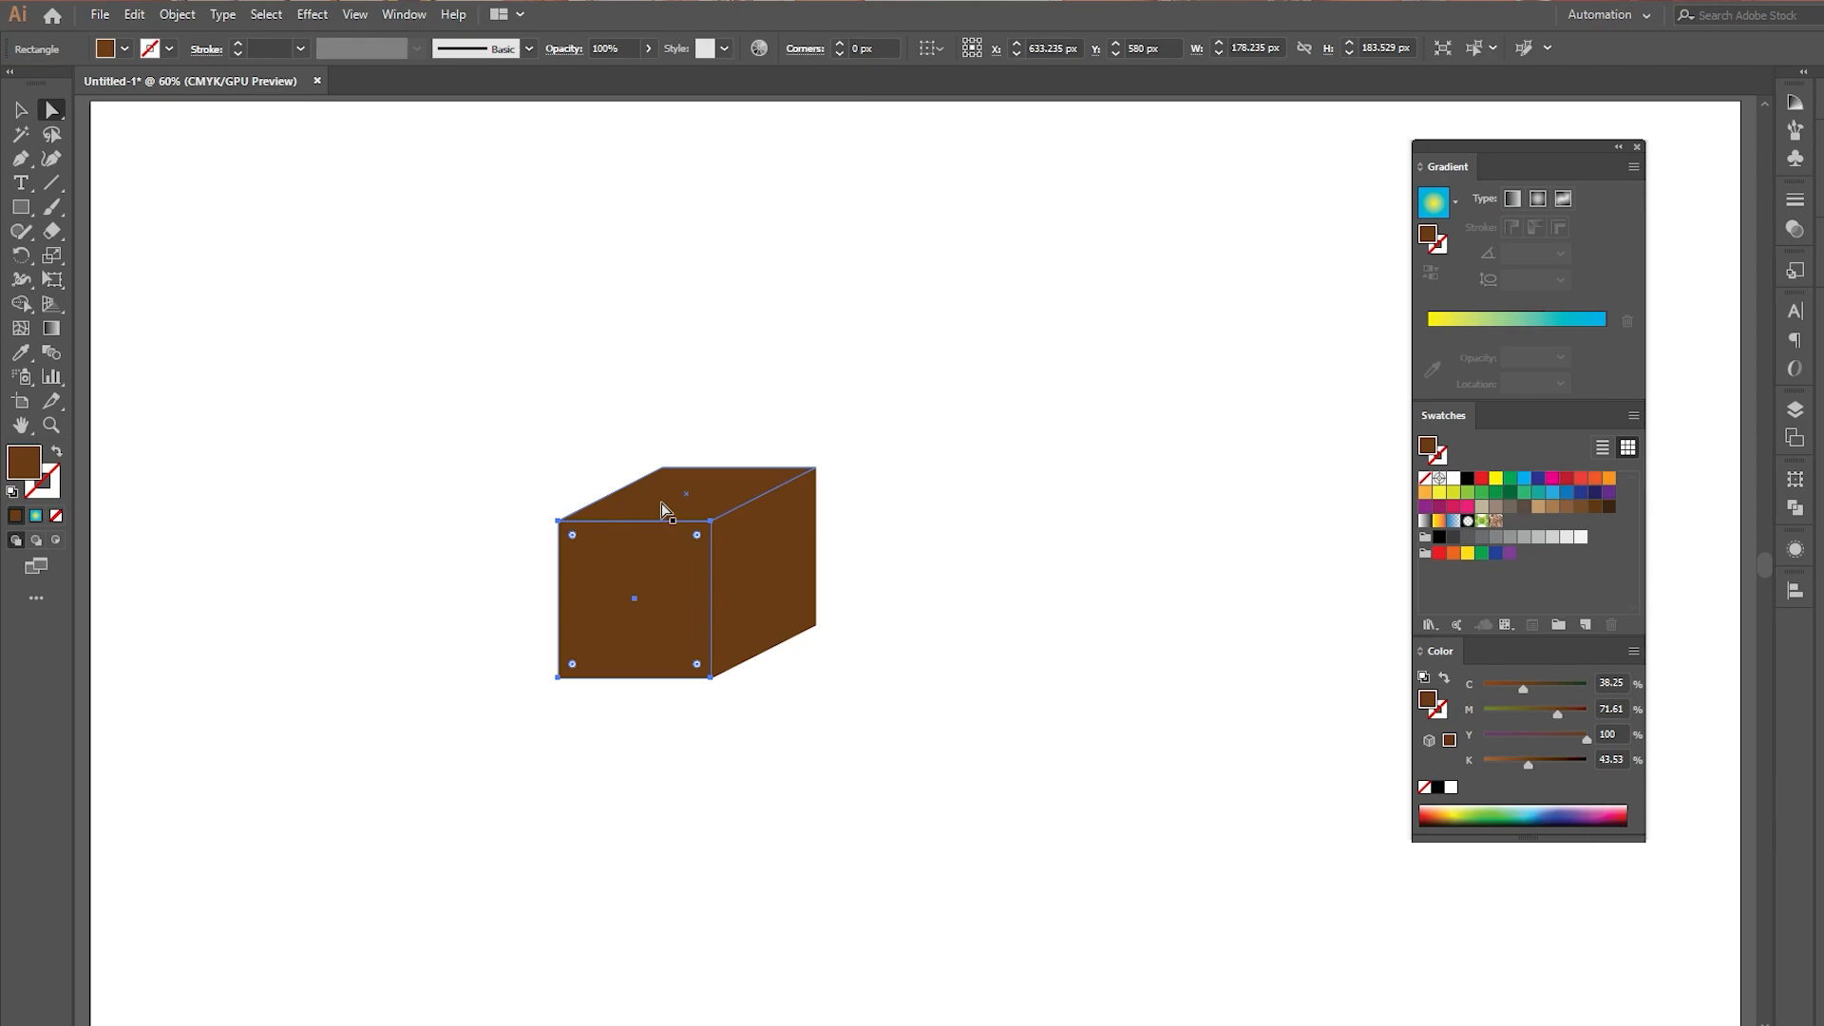
{"action": "left_click", "coordinate": [675, 501]}
{"action": "left_click", "coordinate": [769, 547]}
{"action": "left_click", "coordinate": [663, 558]}
{"action": "left_click", "coordinate": [662, 504]}
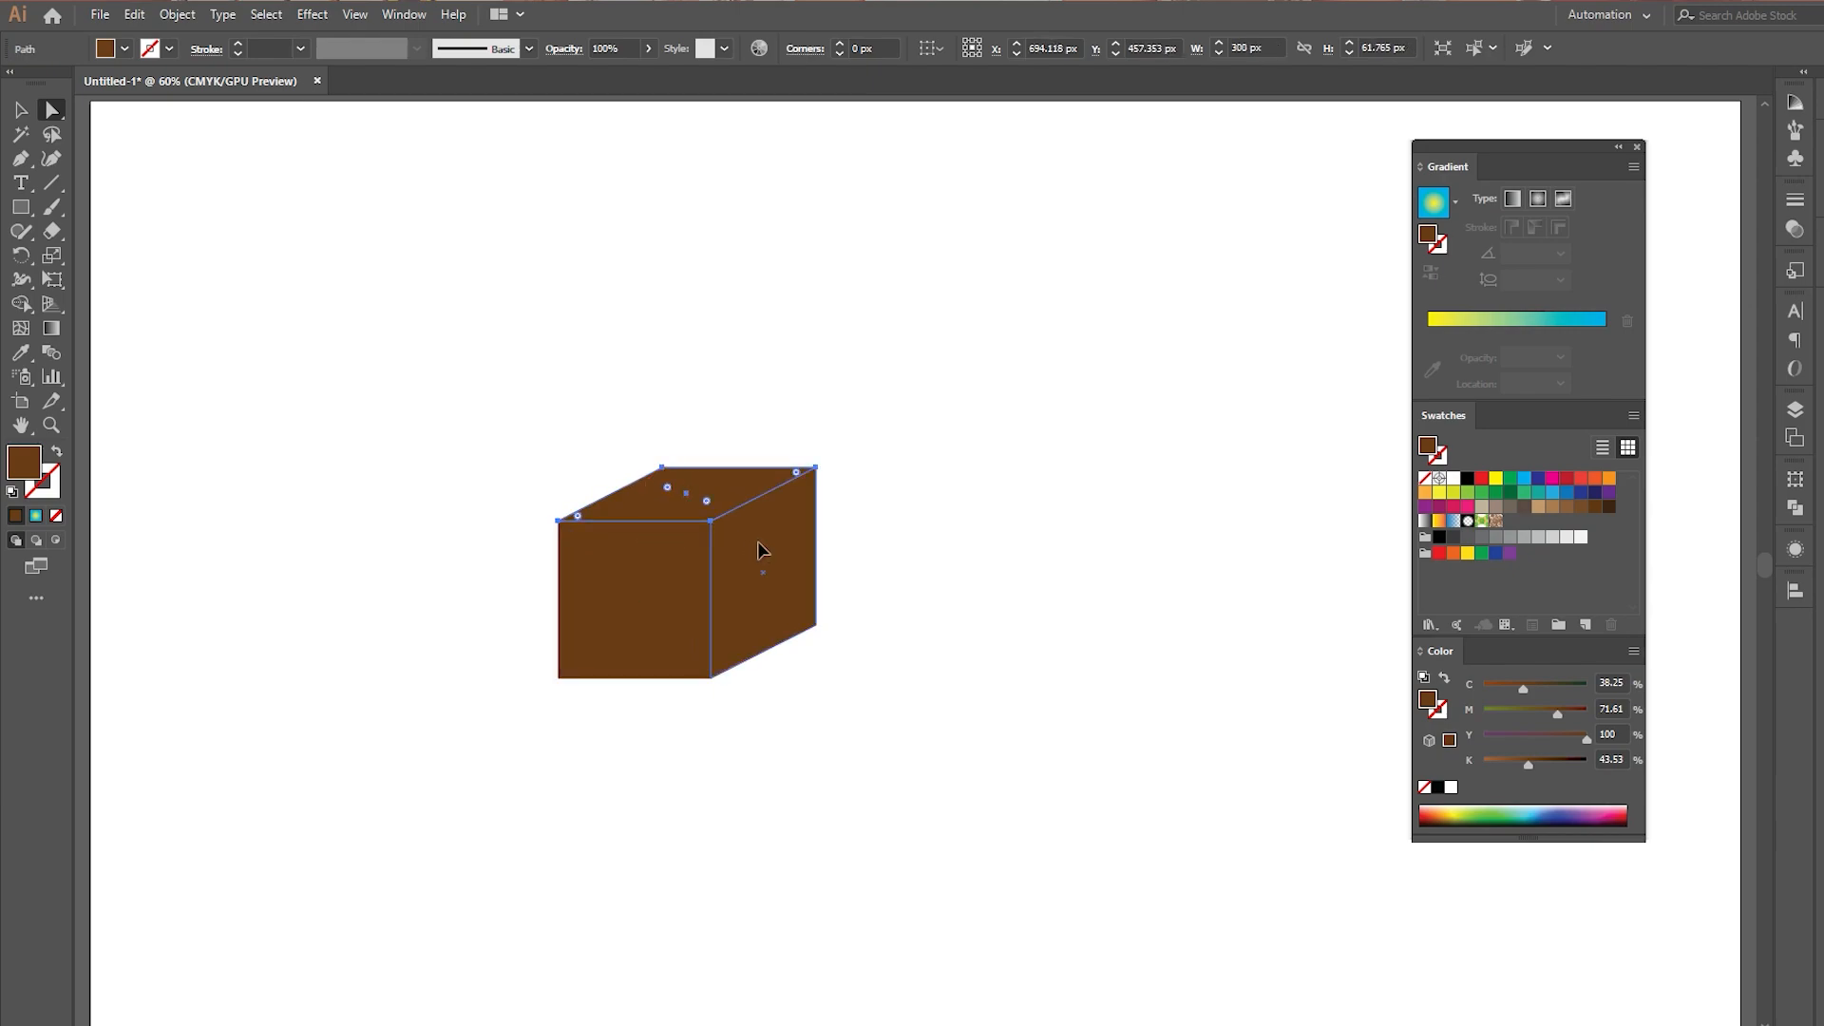
{"action": "left_click", "coordinate": [679, 501]}
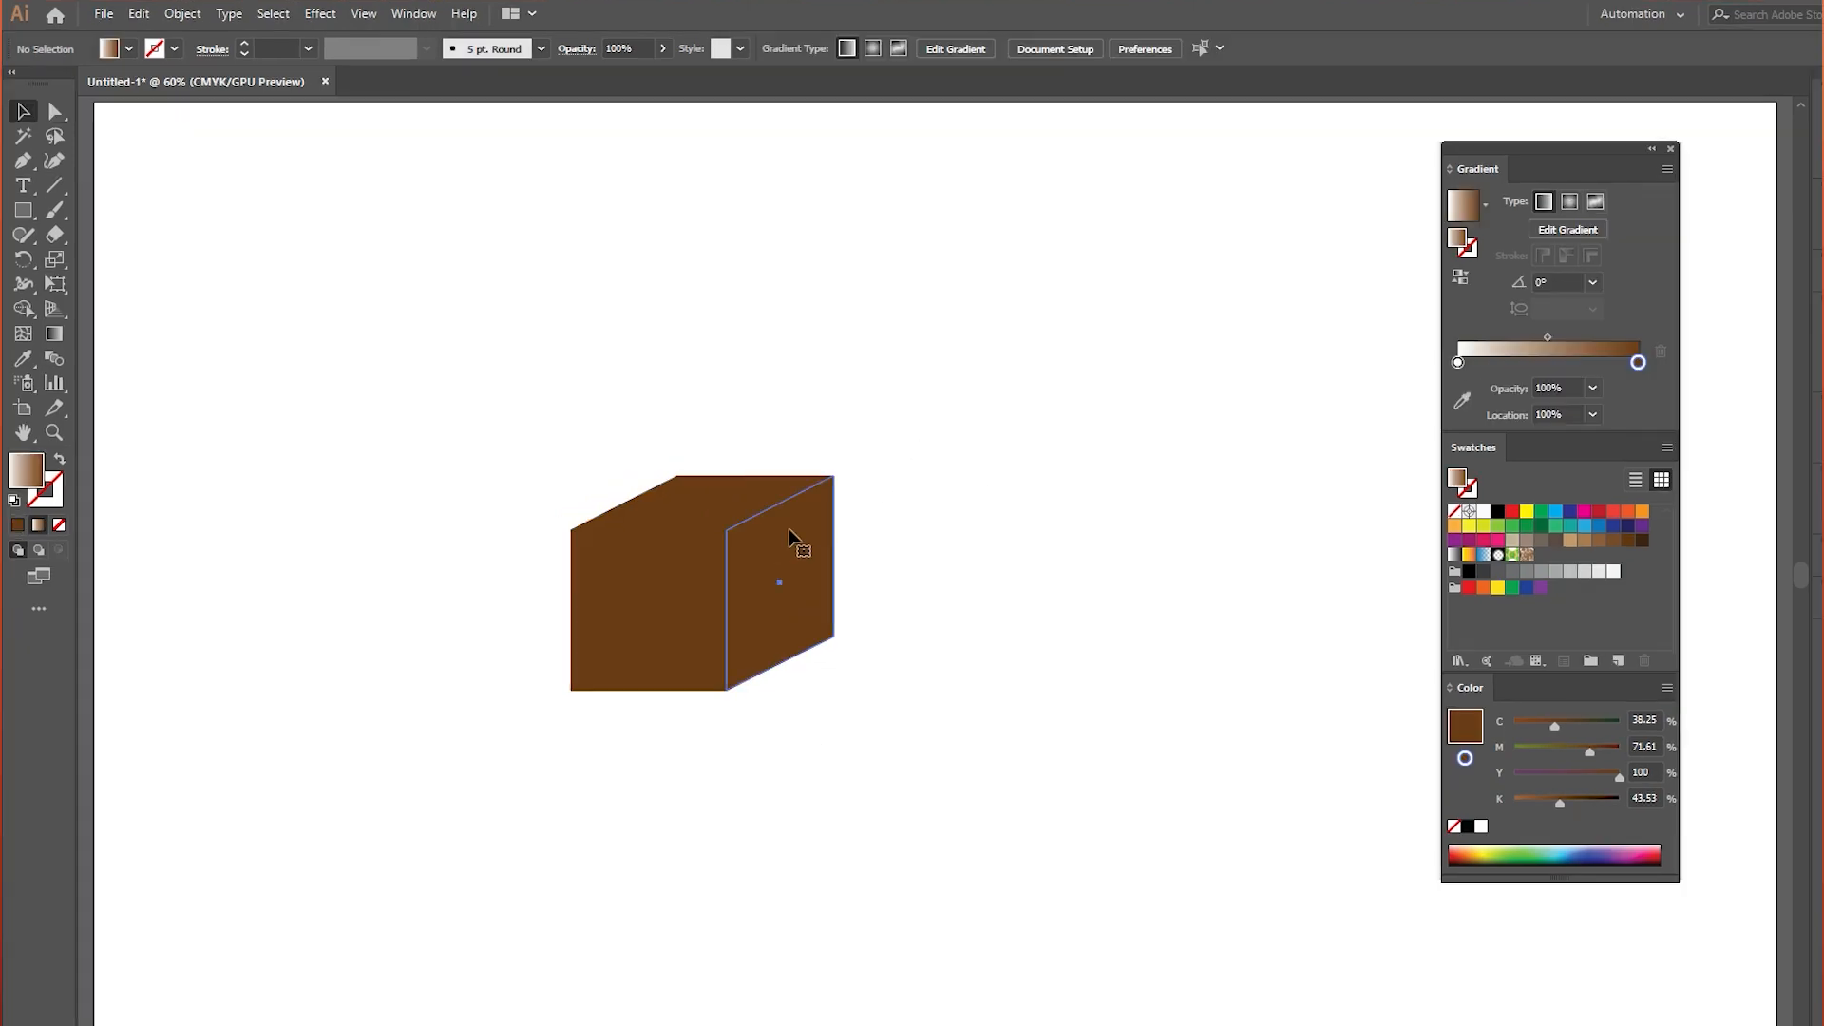
Apply the white-to-brown linear gradient to the cube's right face and select its white colour stop
{"action": "left_click", "coordinate": [788, 529]}
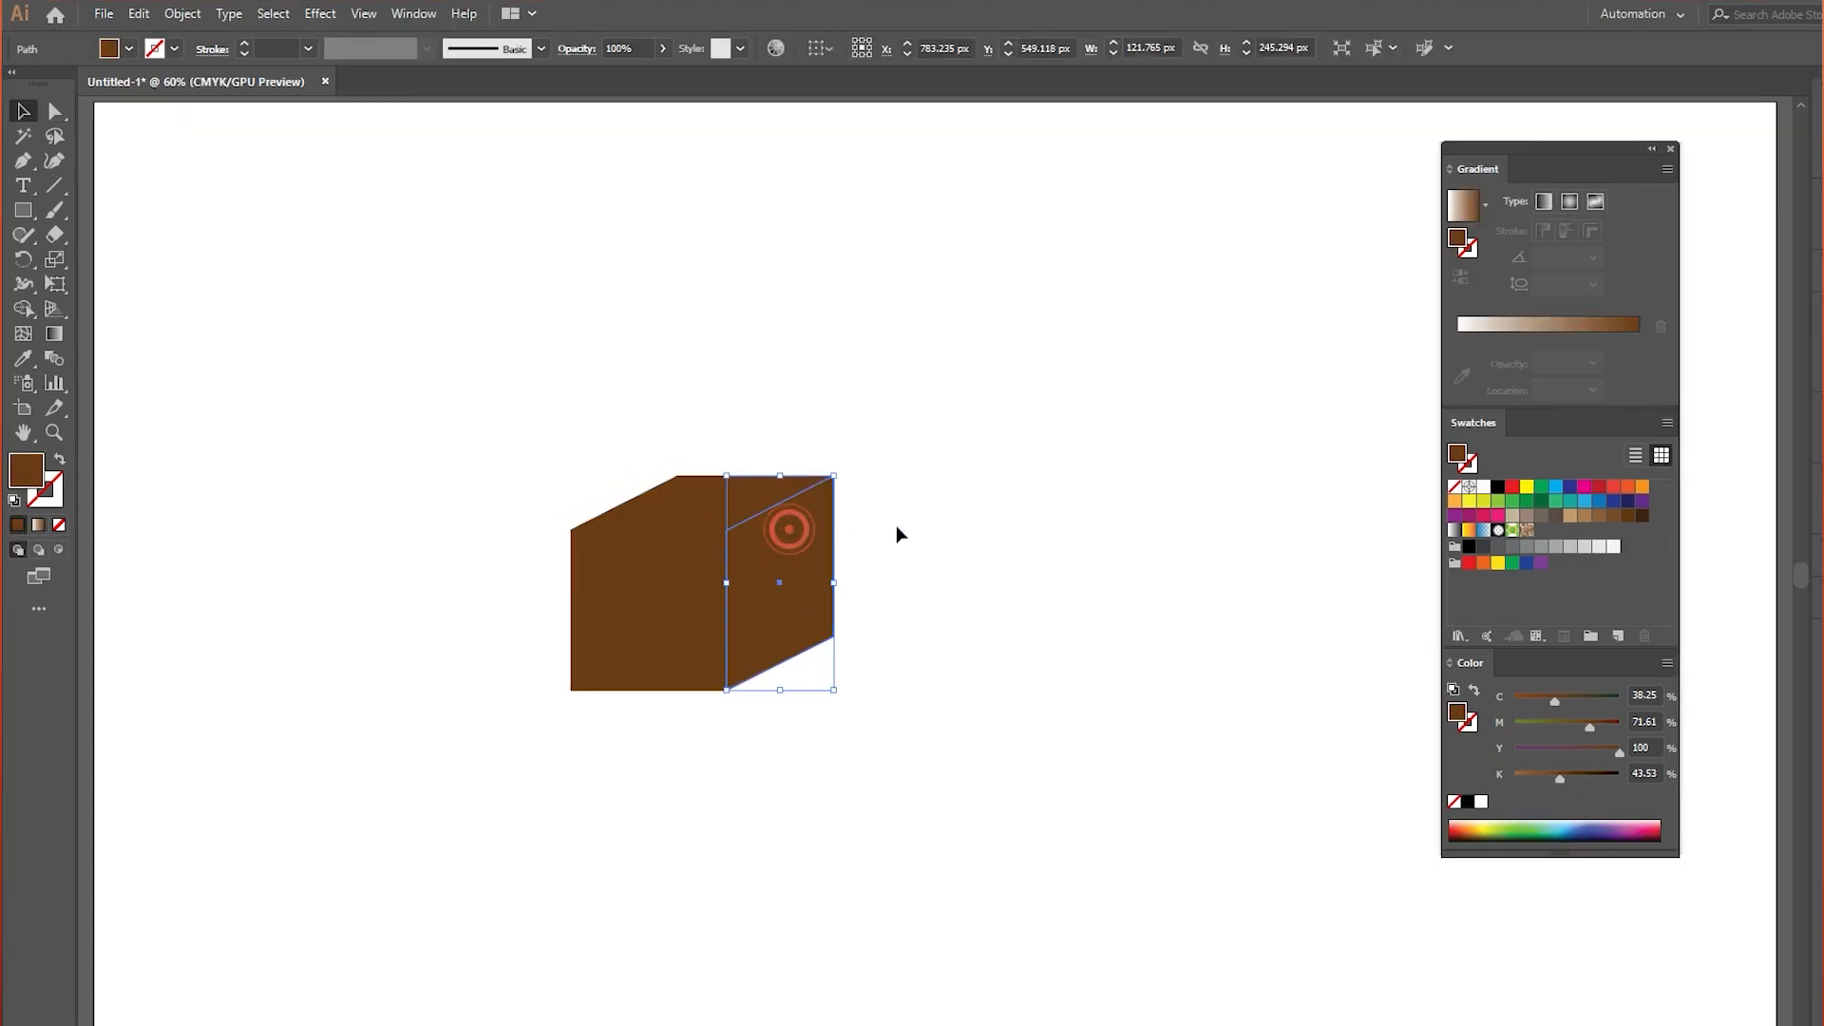
{"action": "left_click", "coordinate": [1511, 326]}
{"action": "left_click", "coordinate": [1458, 361]}
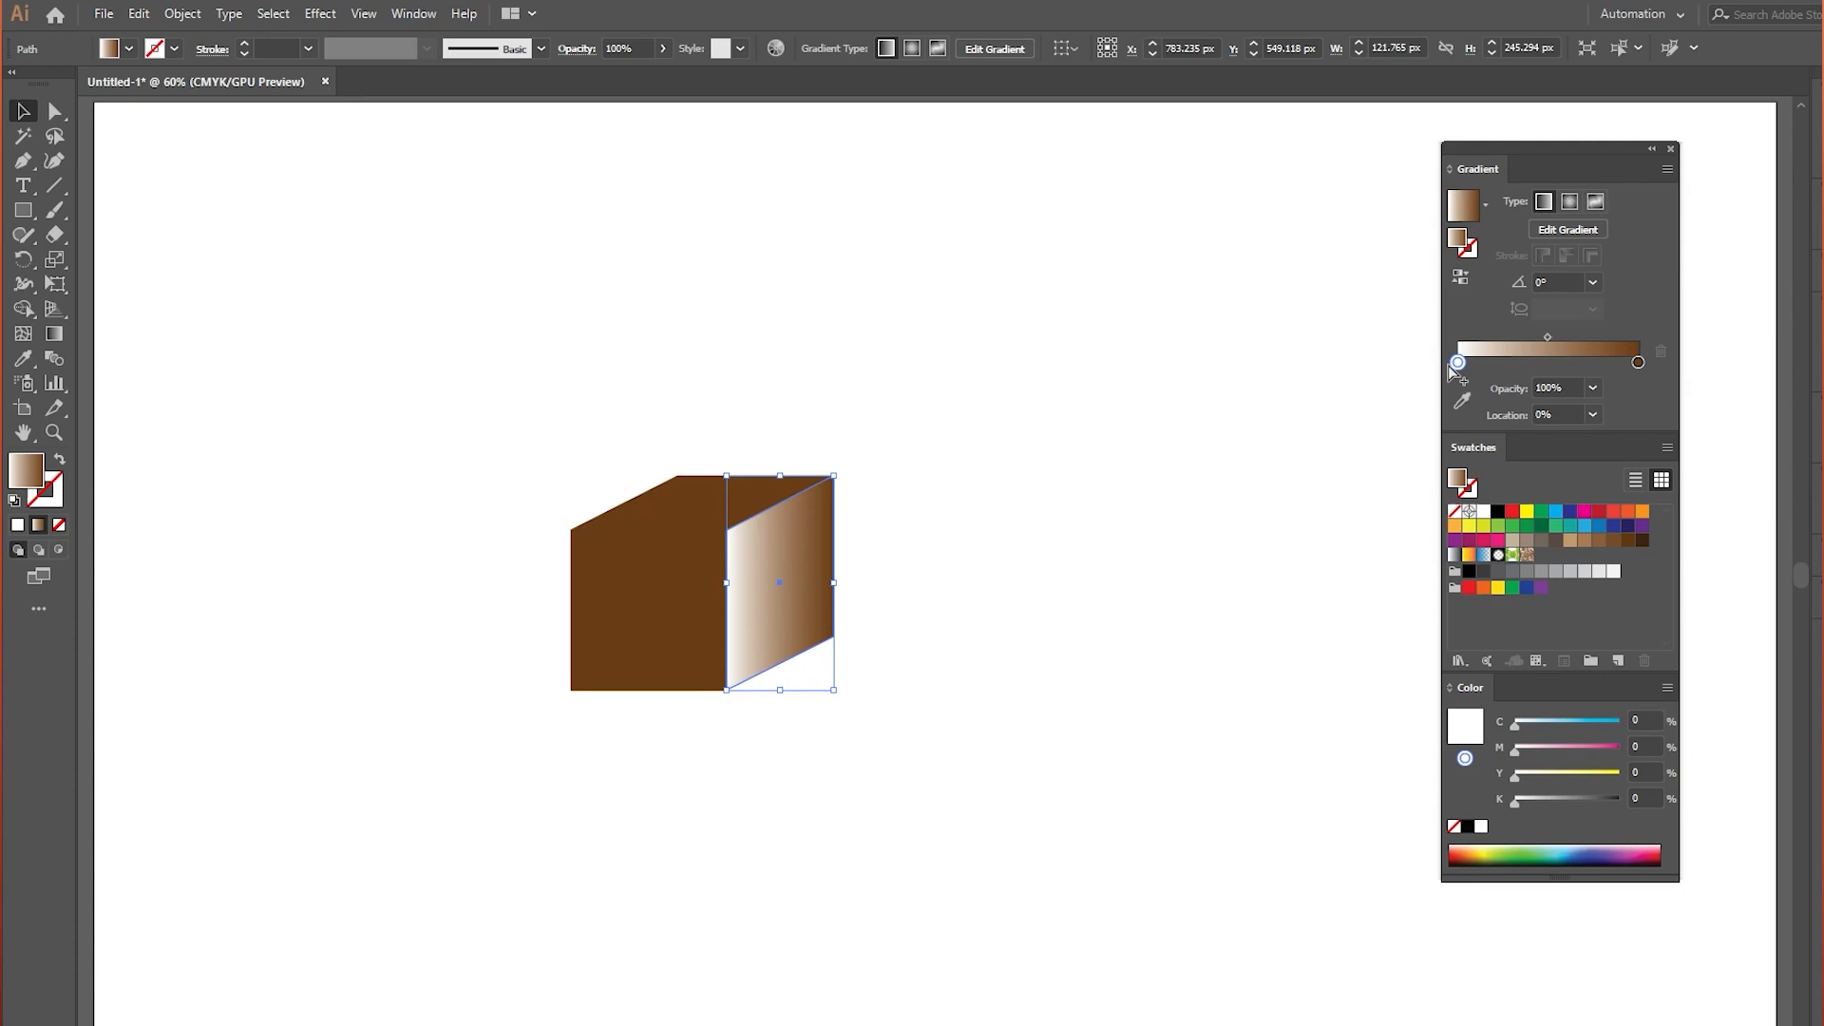
Duplicate the brown colour stop, delete the white stop, and move the brown copy to the gradient's start
{"action": "left_click_drag", "start_coordinate": [1638, 362], "coordinate": [1550, 362]}
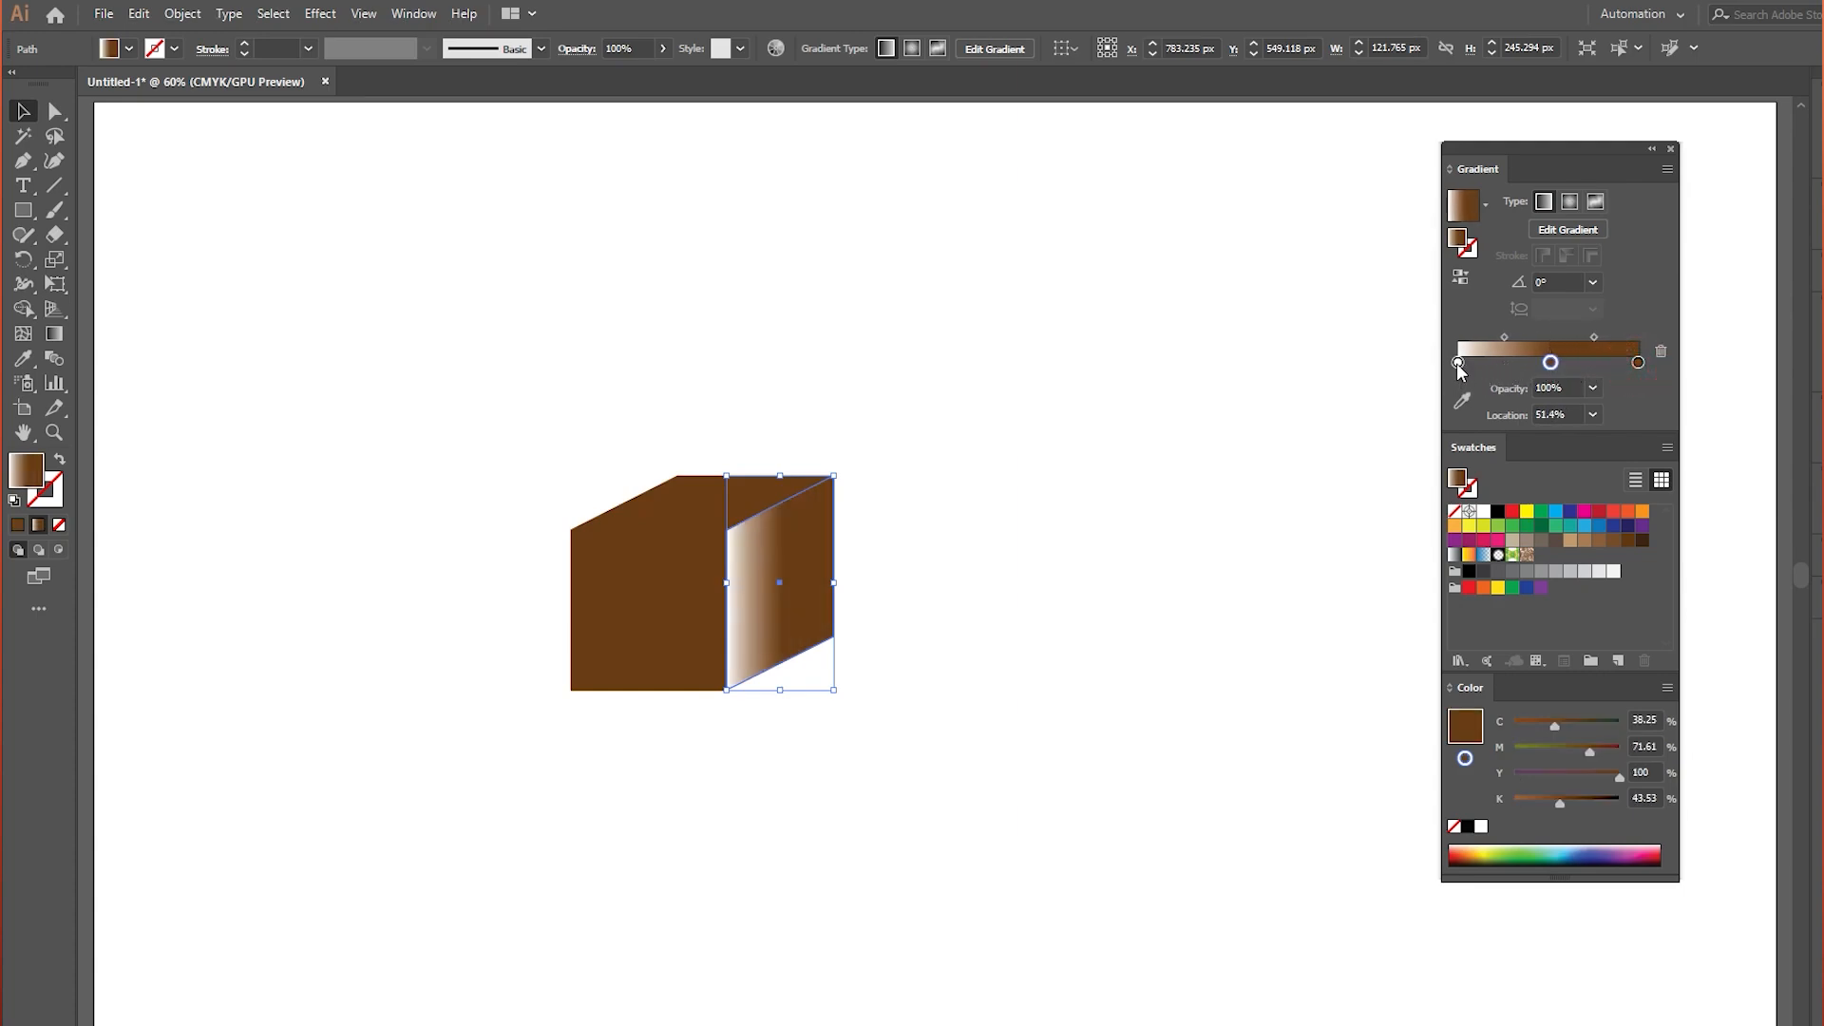
{"action": "left_click", "coordinate": [1458, 362]}
{"action": "left_click", "coordinate": [1661, 353]}
{"action": "left_click_drag", "start_coordinate": [1551, 362], "coordinate": [1457, 362]}
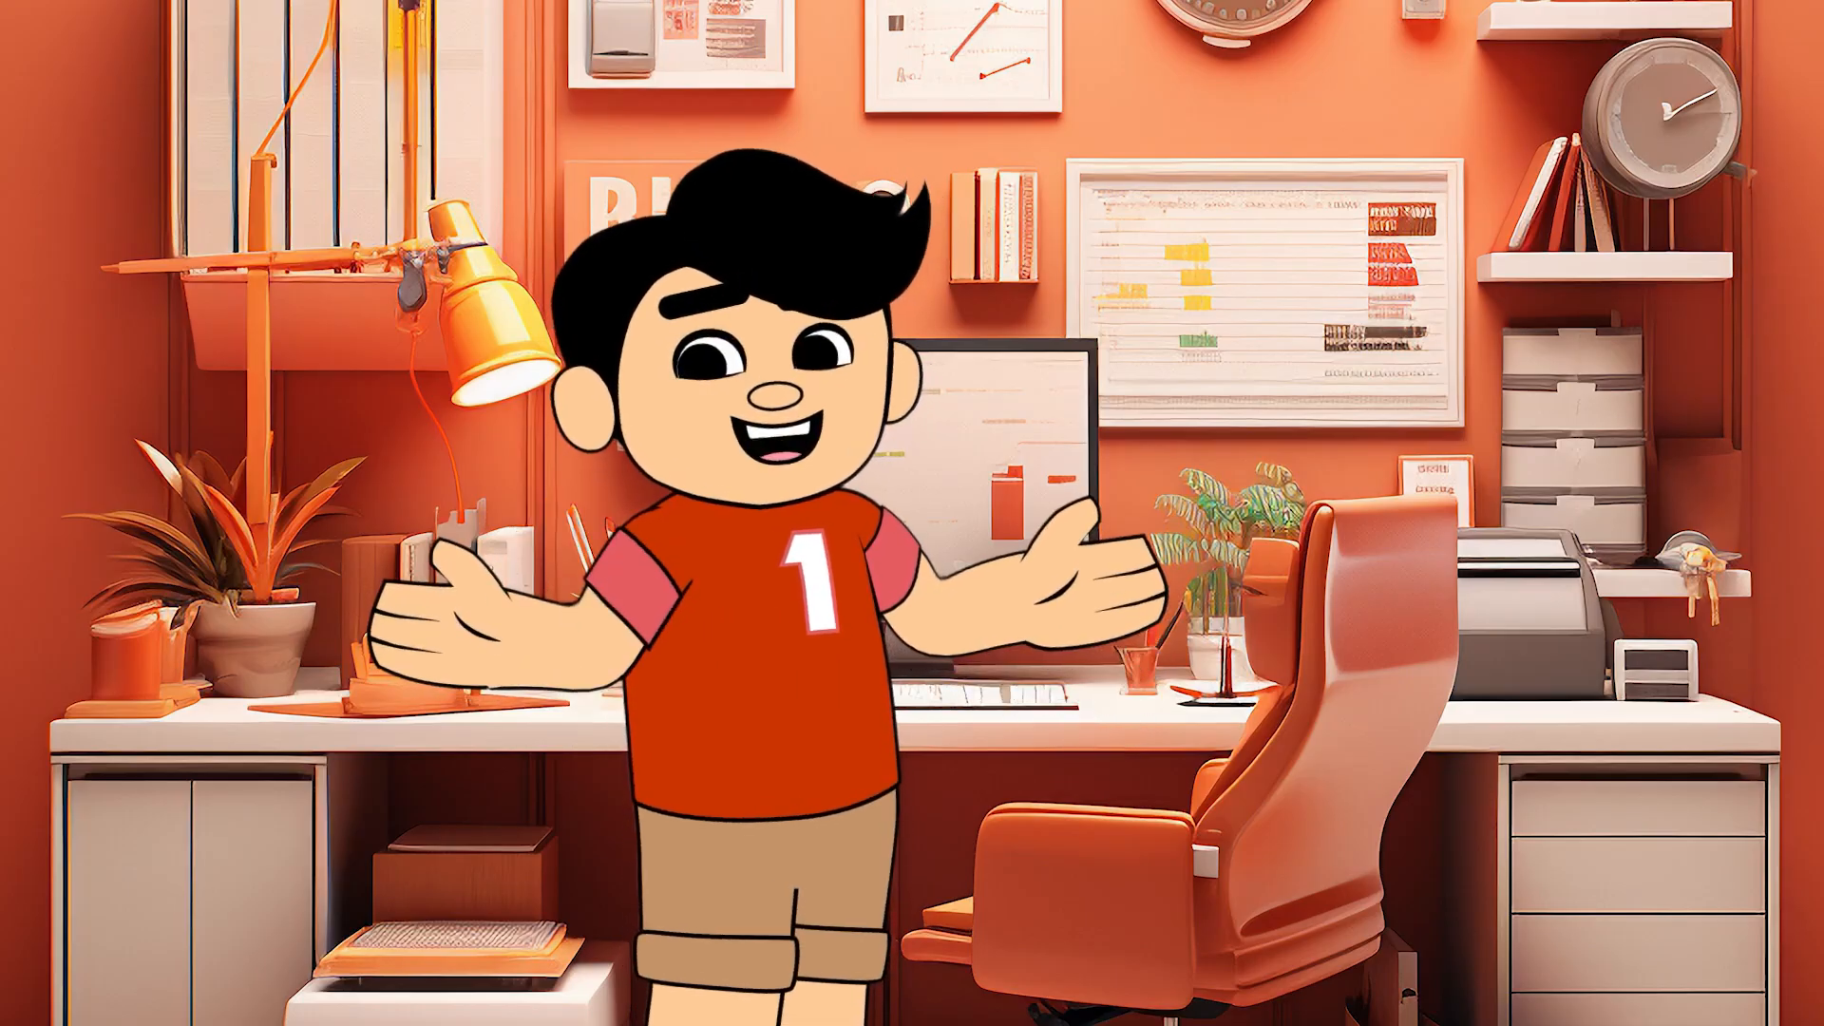
Switch the colour sliders to HSB, lower the right face's end colour stop to 31% brightness, and deselect the face
{"action": "left_click", "coordinate": [1616, 608]}
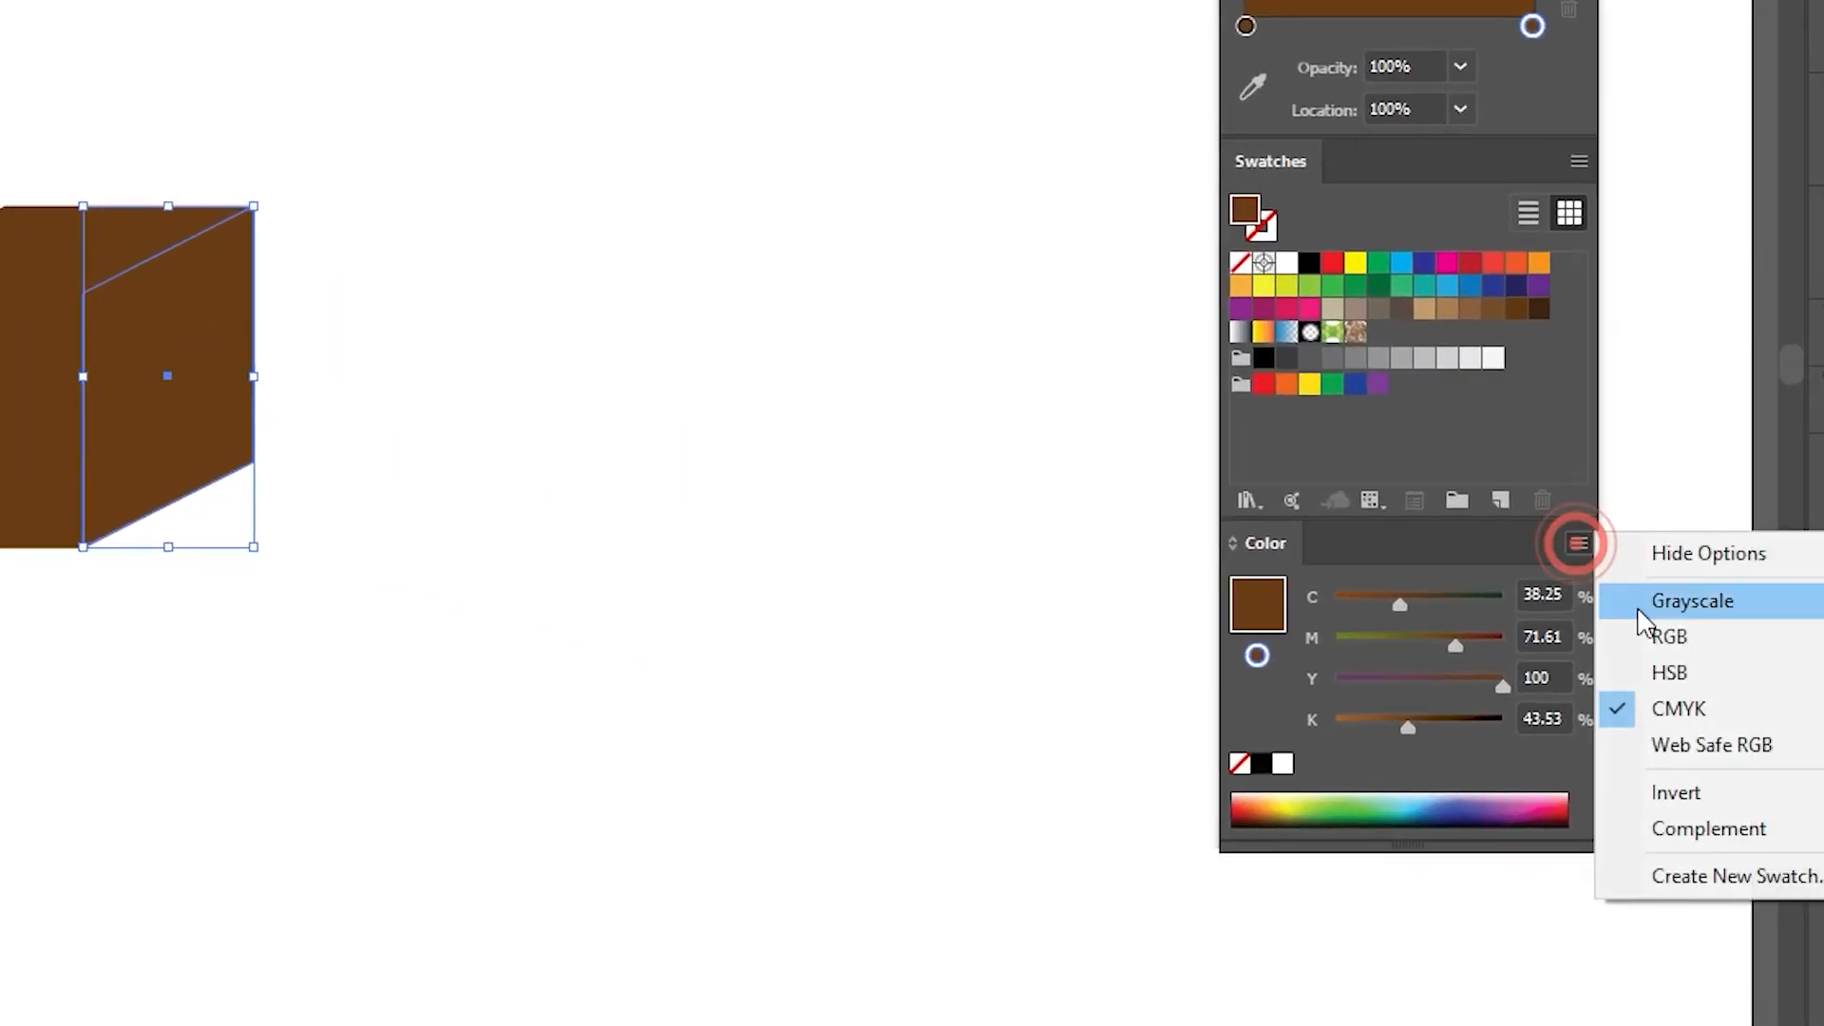
{"action": "left_click", "coordinate": [1666, 674]}
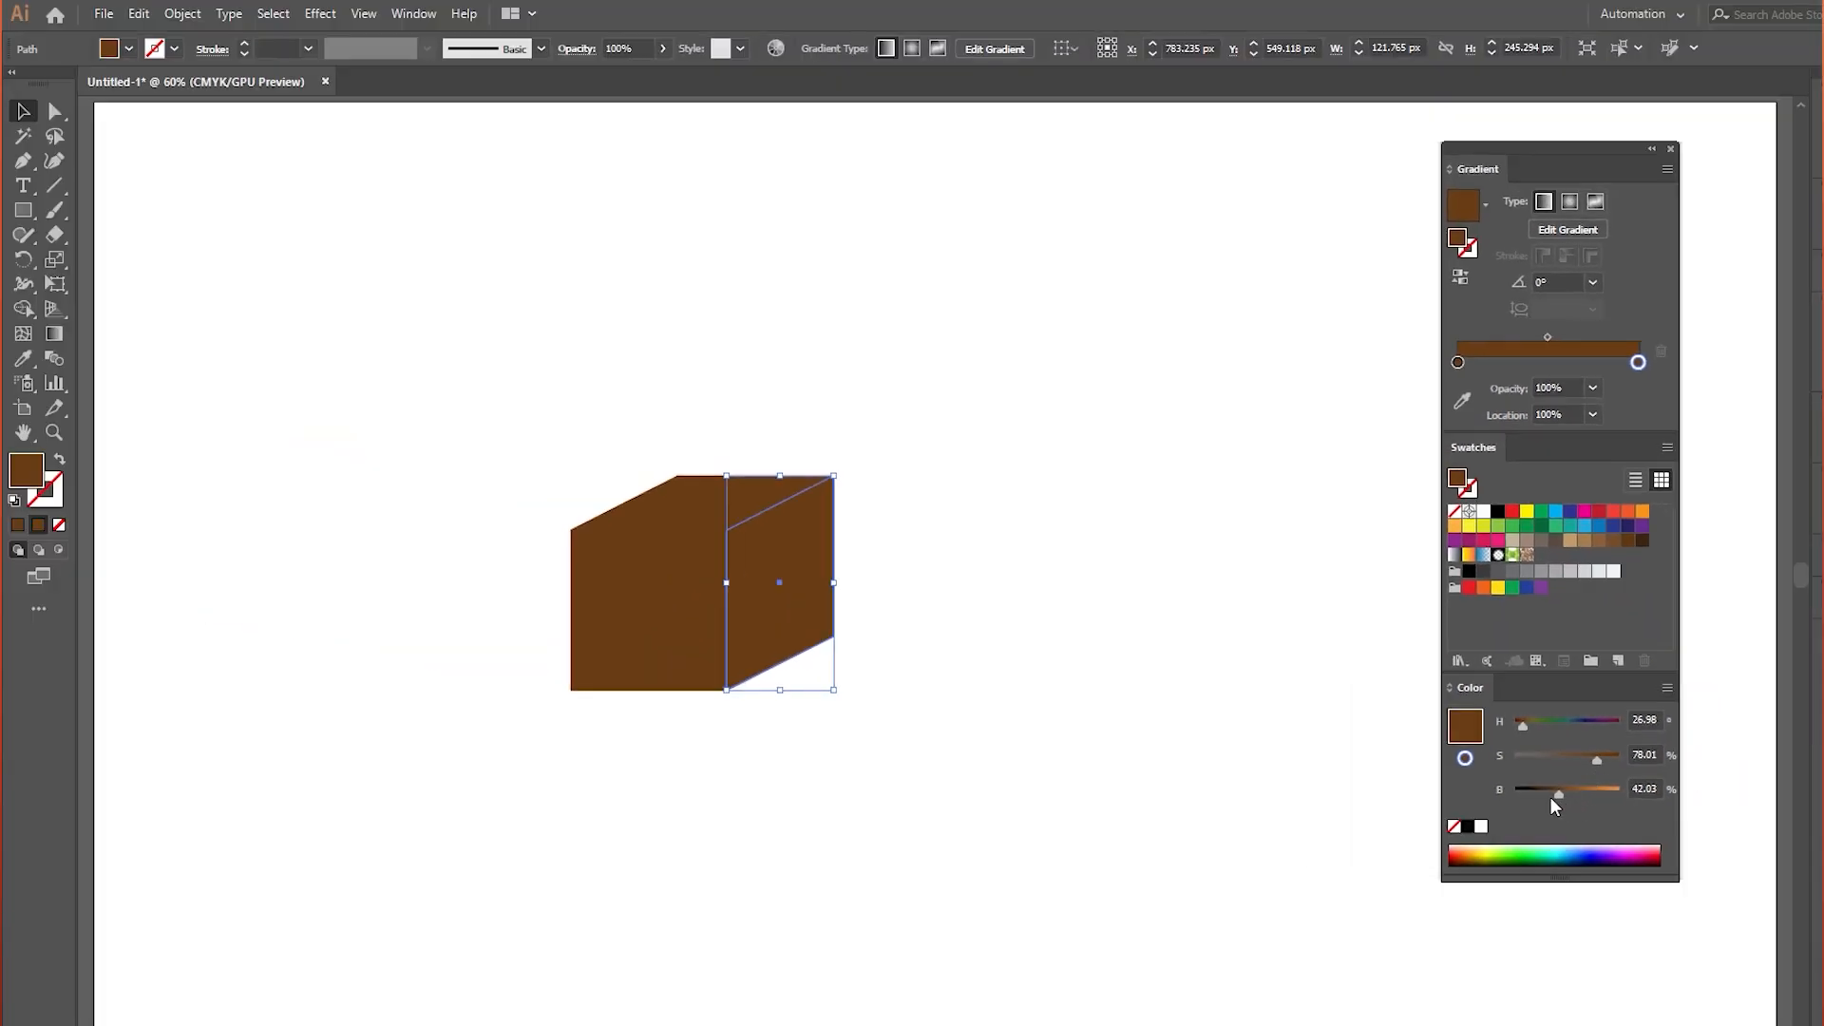
{"action": "left_click_drag", "start_coordinate": [1550, 796], "coordinate": [1547, 792]}
{"action": "left_click", "coordinate": [1267, 619]}
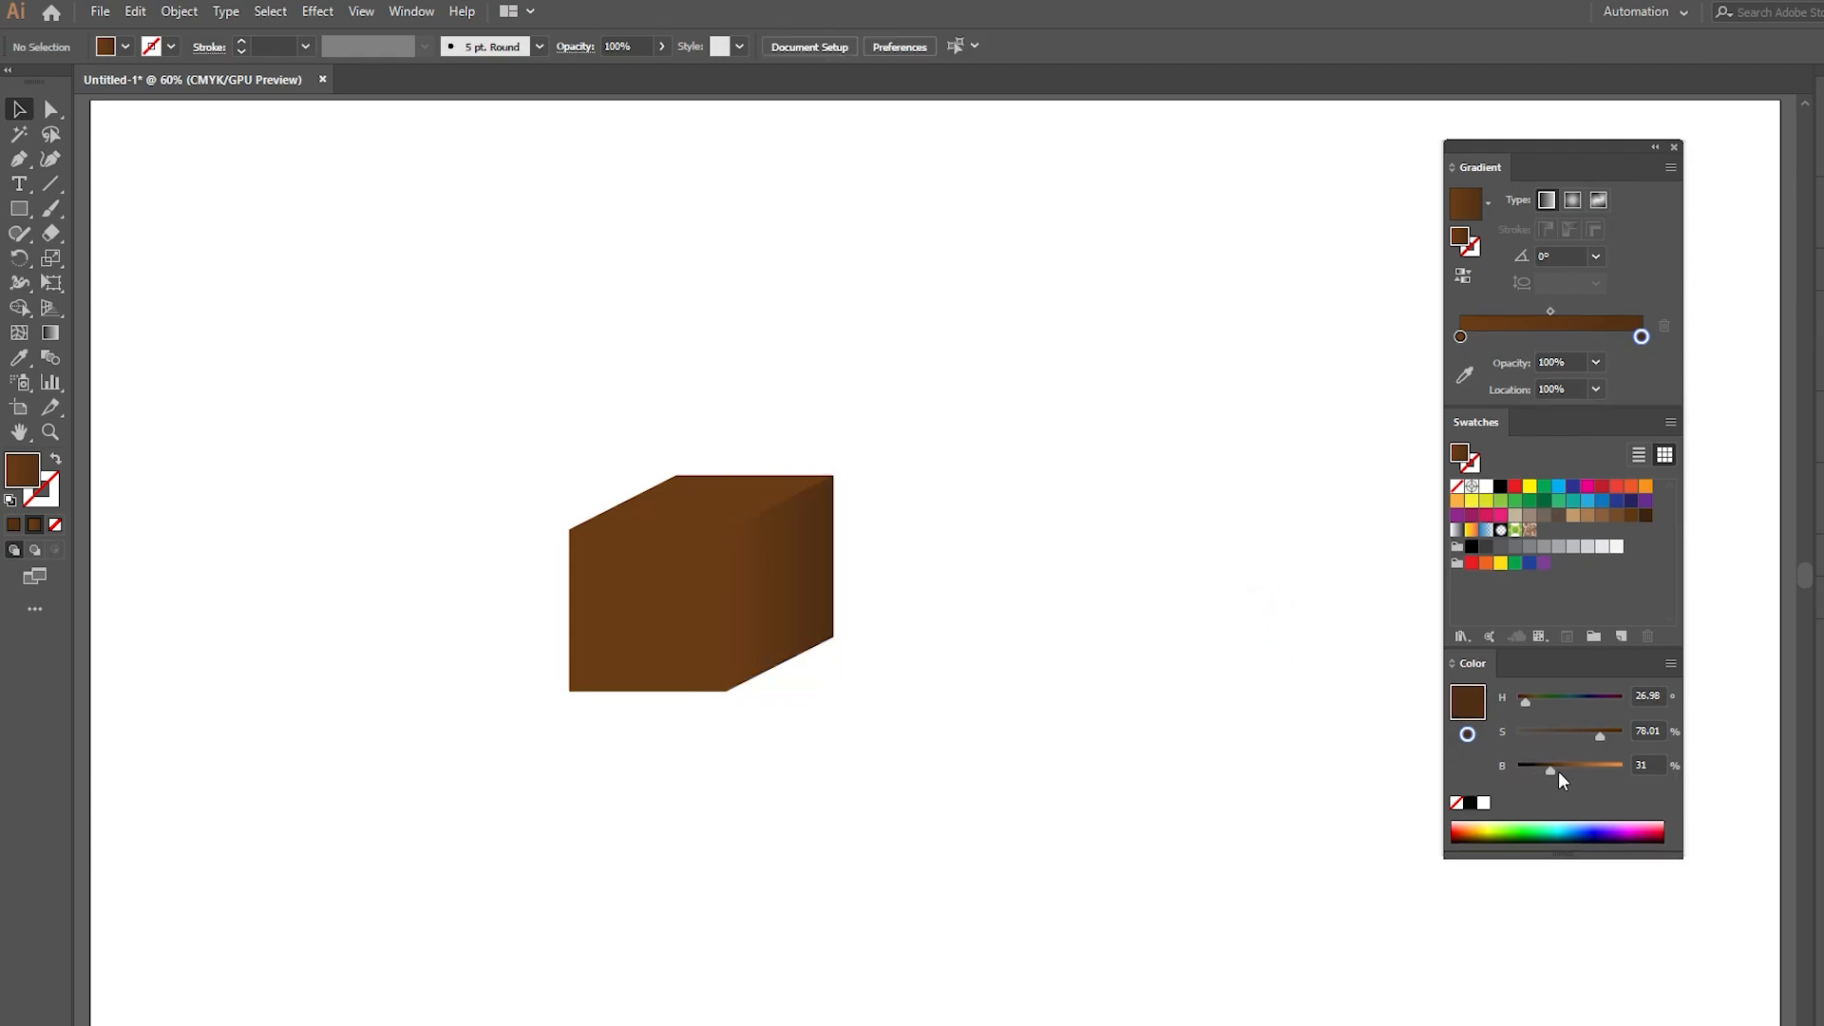
Copy the right face's brown gradient onto the cube's top face and front face with the Eyedropper
{"action": "left_click", "coordinate": [665, 505]}
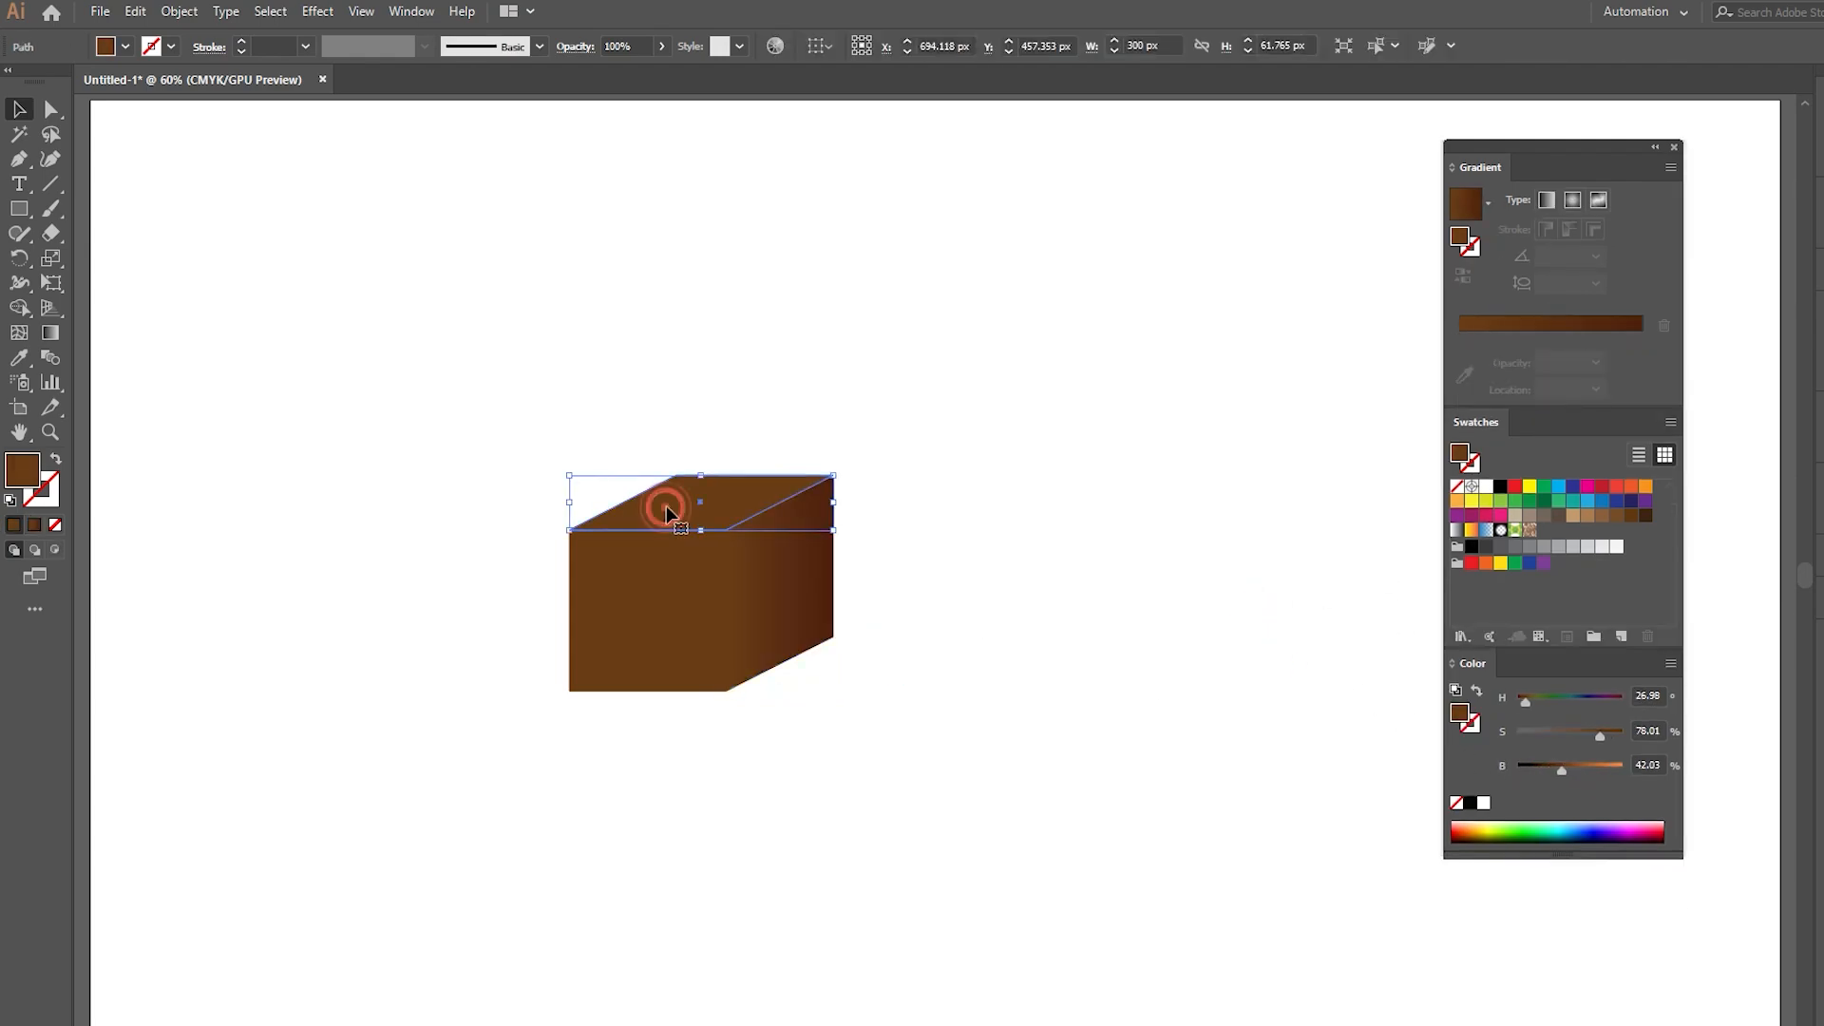
{"action": "key", "text": "i"}
{"action": "left_click", "coordinate": [798, 575]}
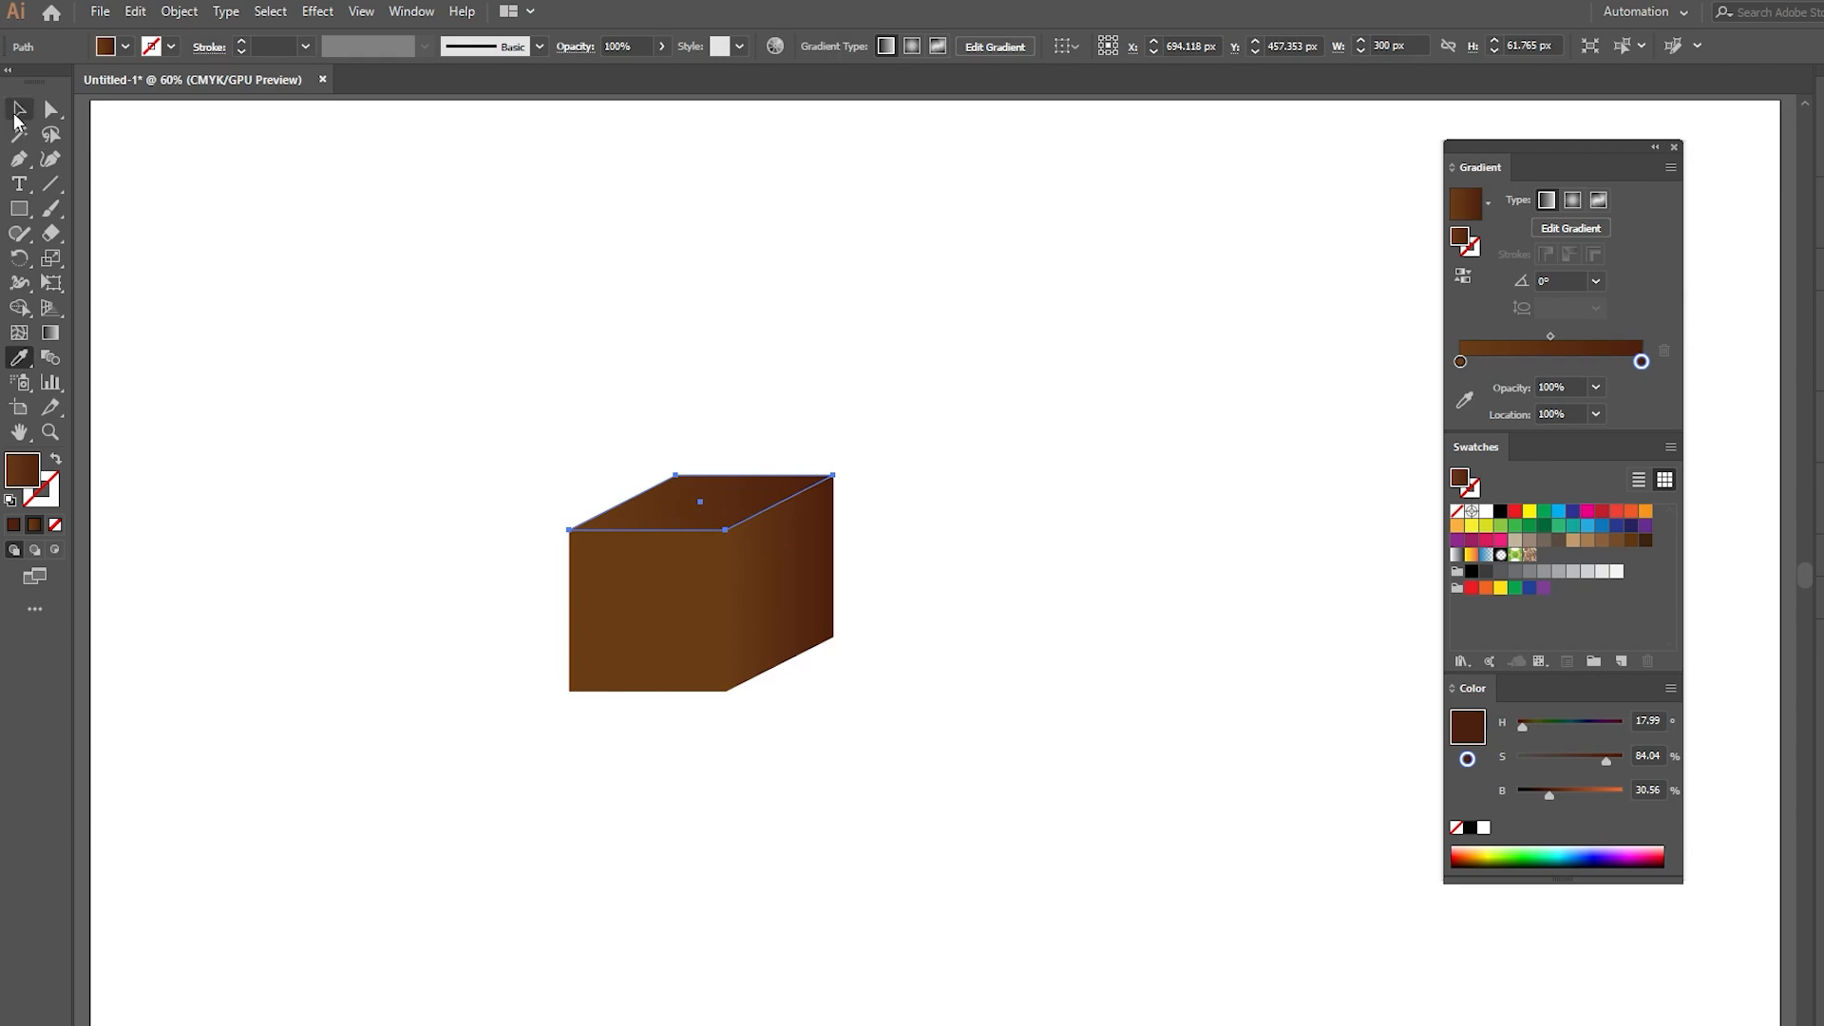
{"action": "left_click", "coordinate": [17, 115]}
{"action": "left_click", "coordinate": [248, 289]}
{"action": "left_click", "coordinate": [643, 618]}
{"action": "key", "text": "i"}
{"action": "left_click", "coordinate": [818, 618]}
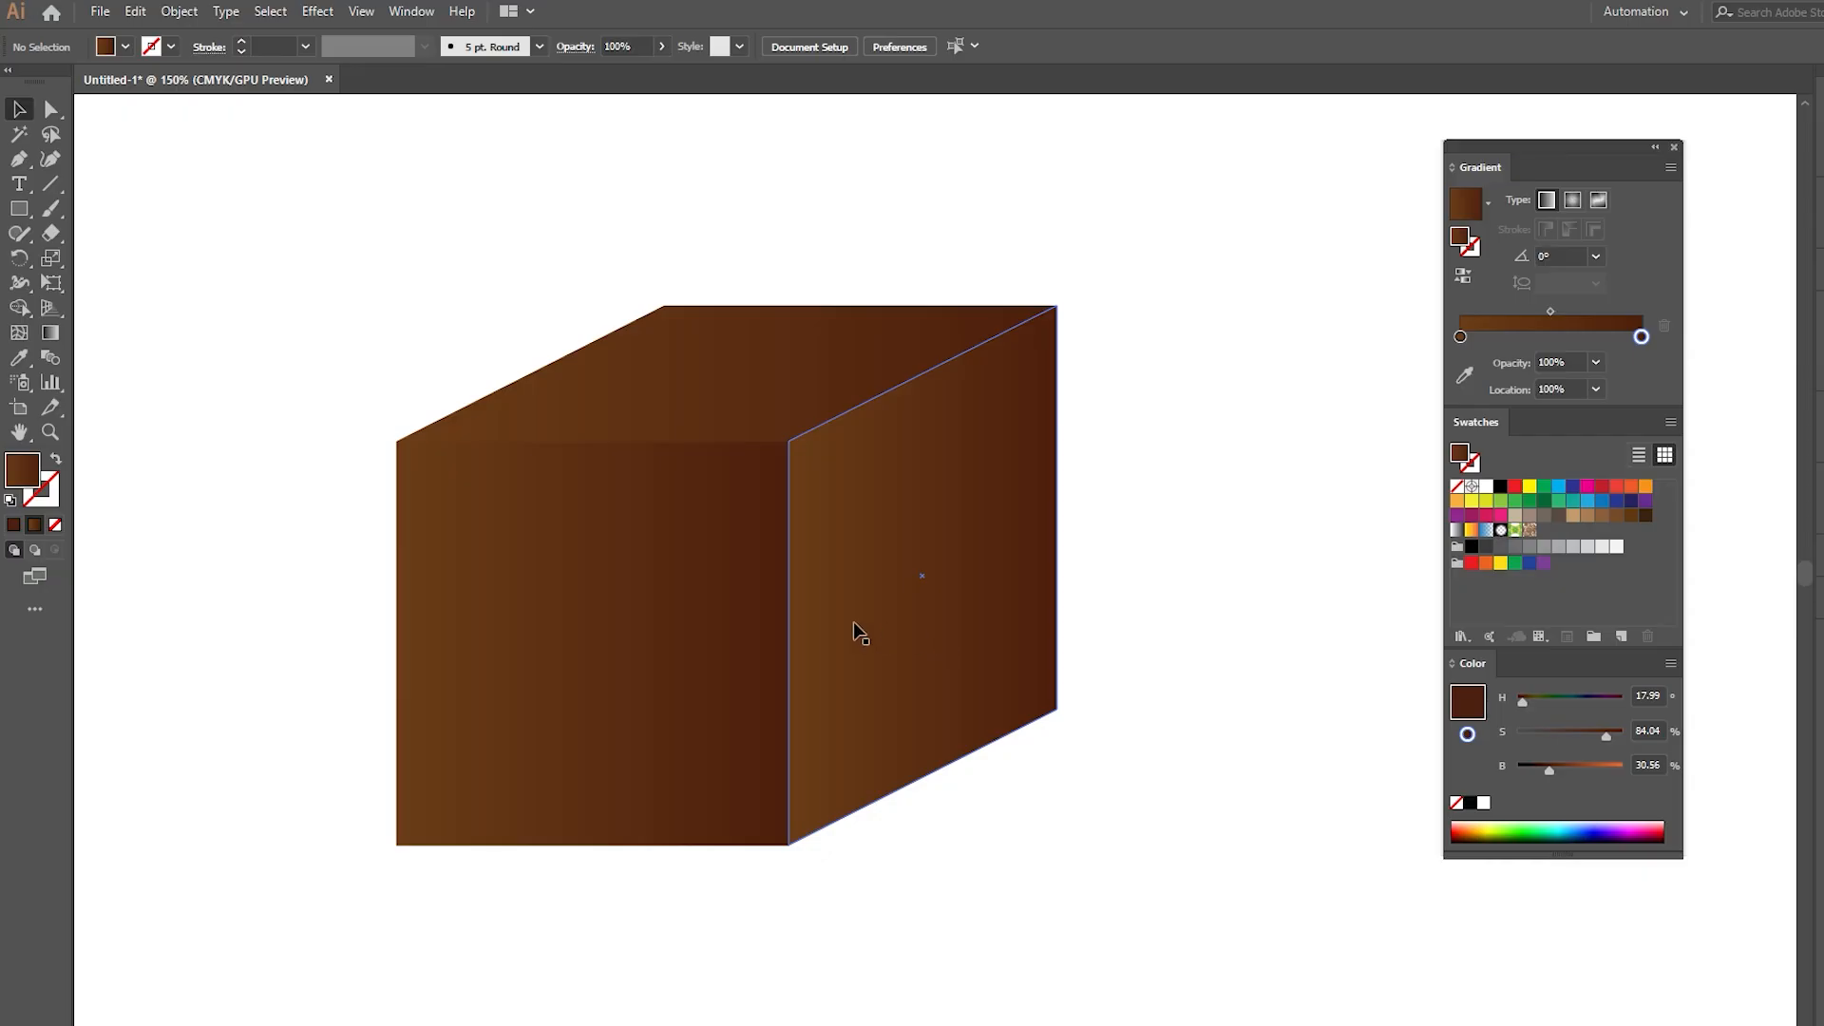
Redraw the right face's gradient at about -7°, running from the cube's front vertical edge partway across the face
{"action": "left_click", "coordinate": [861, 619]}
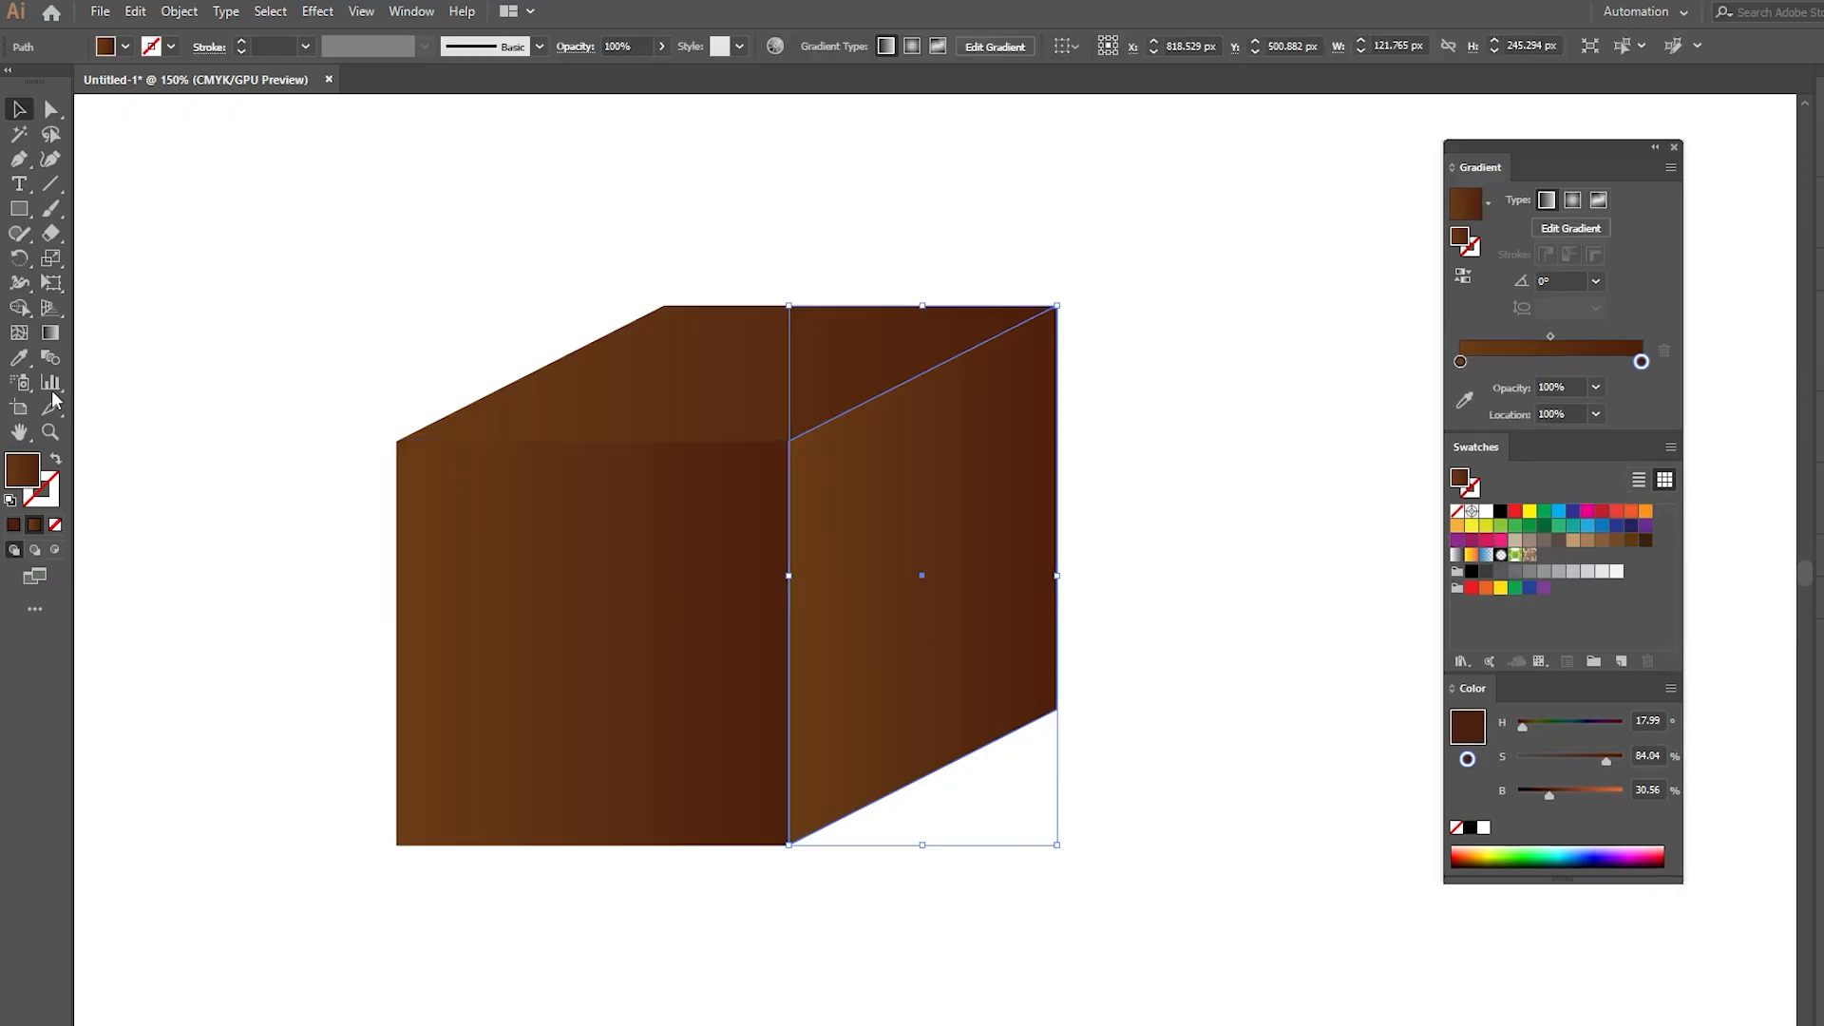
{"action": "left_click", "coordinate": [51, 332]}
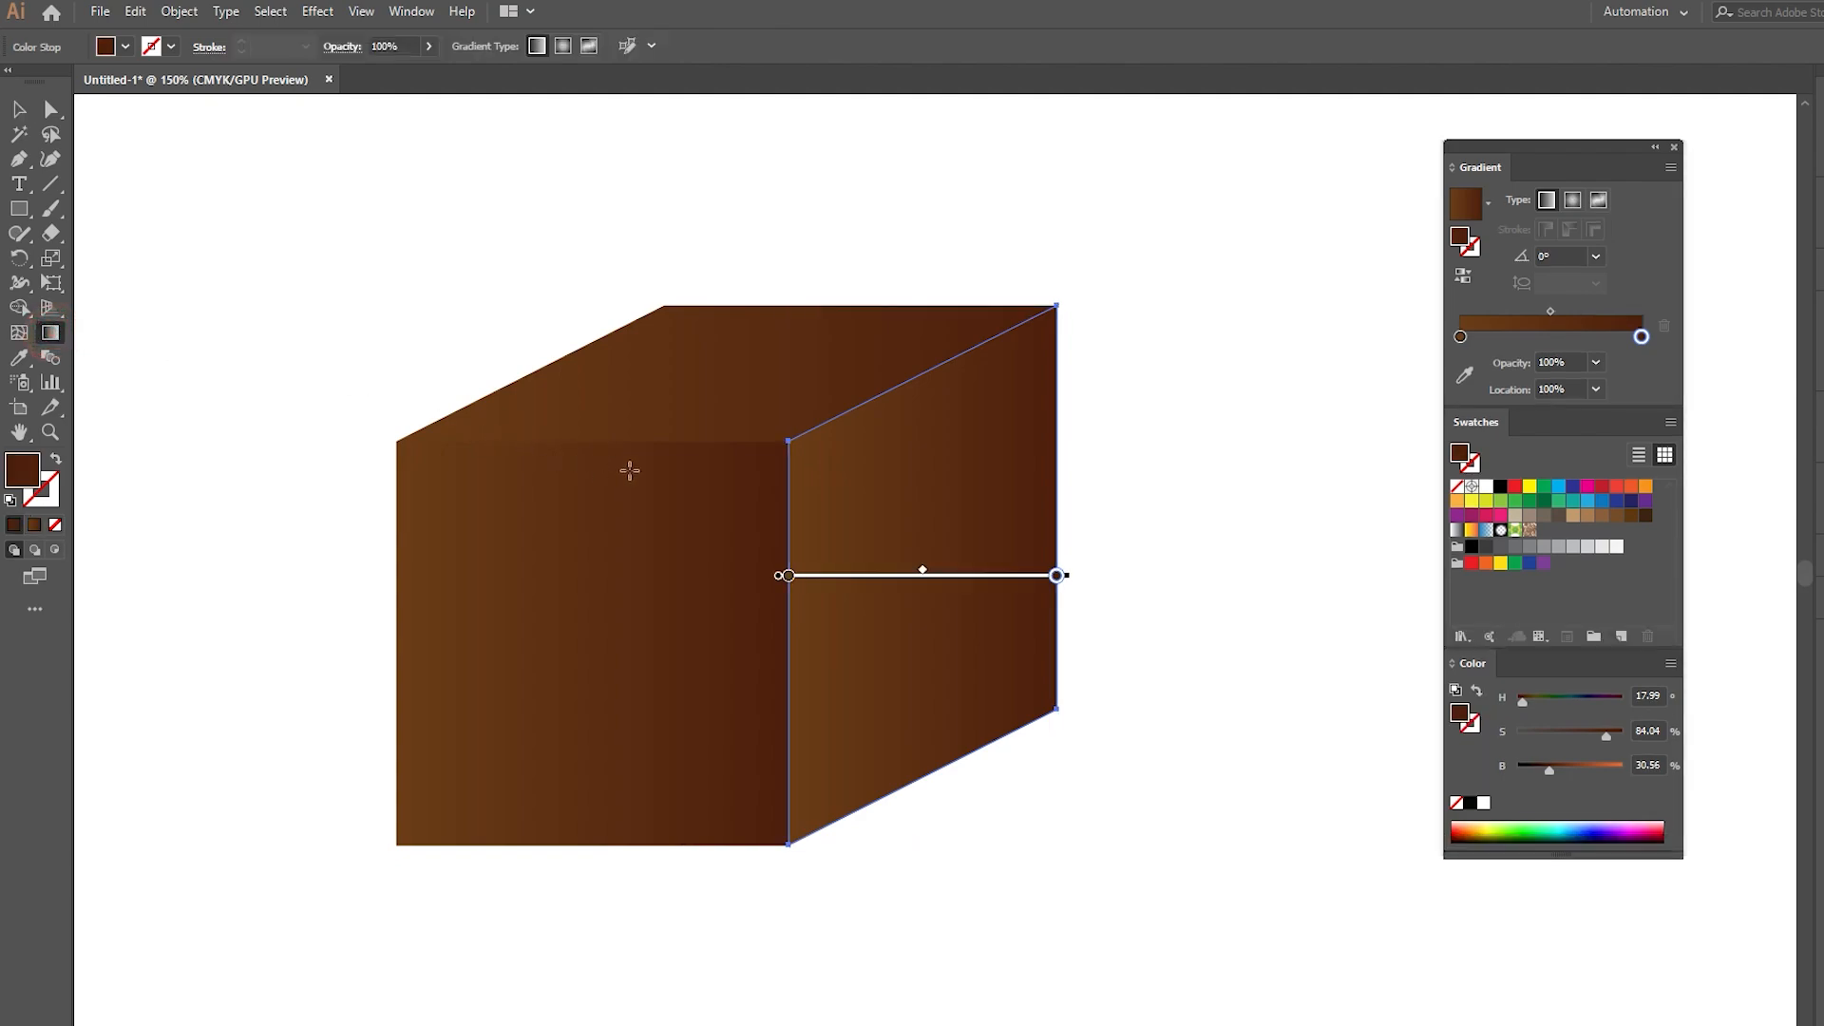
{"action": "left_click_drag", "start_coordinate": [805, 470], "coordinate": [976, 492]}
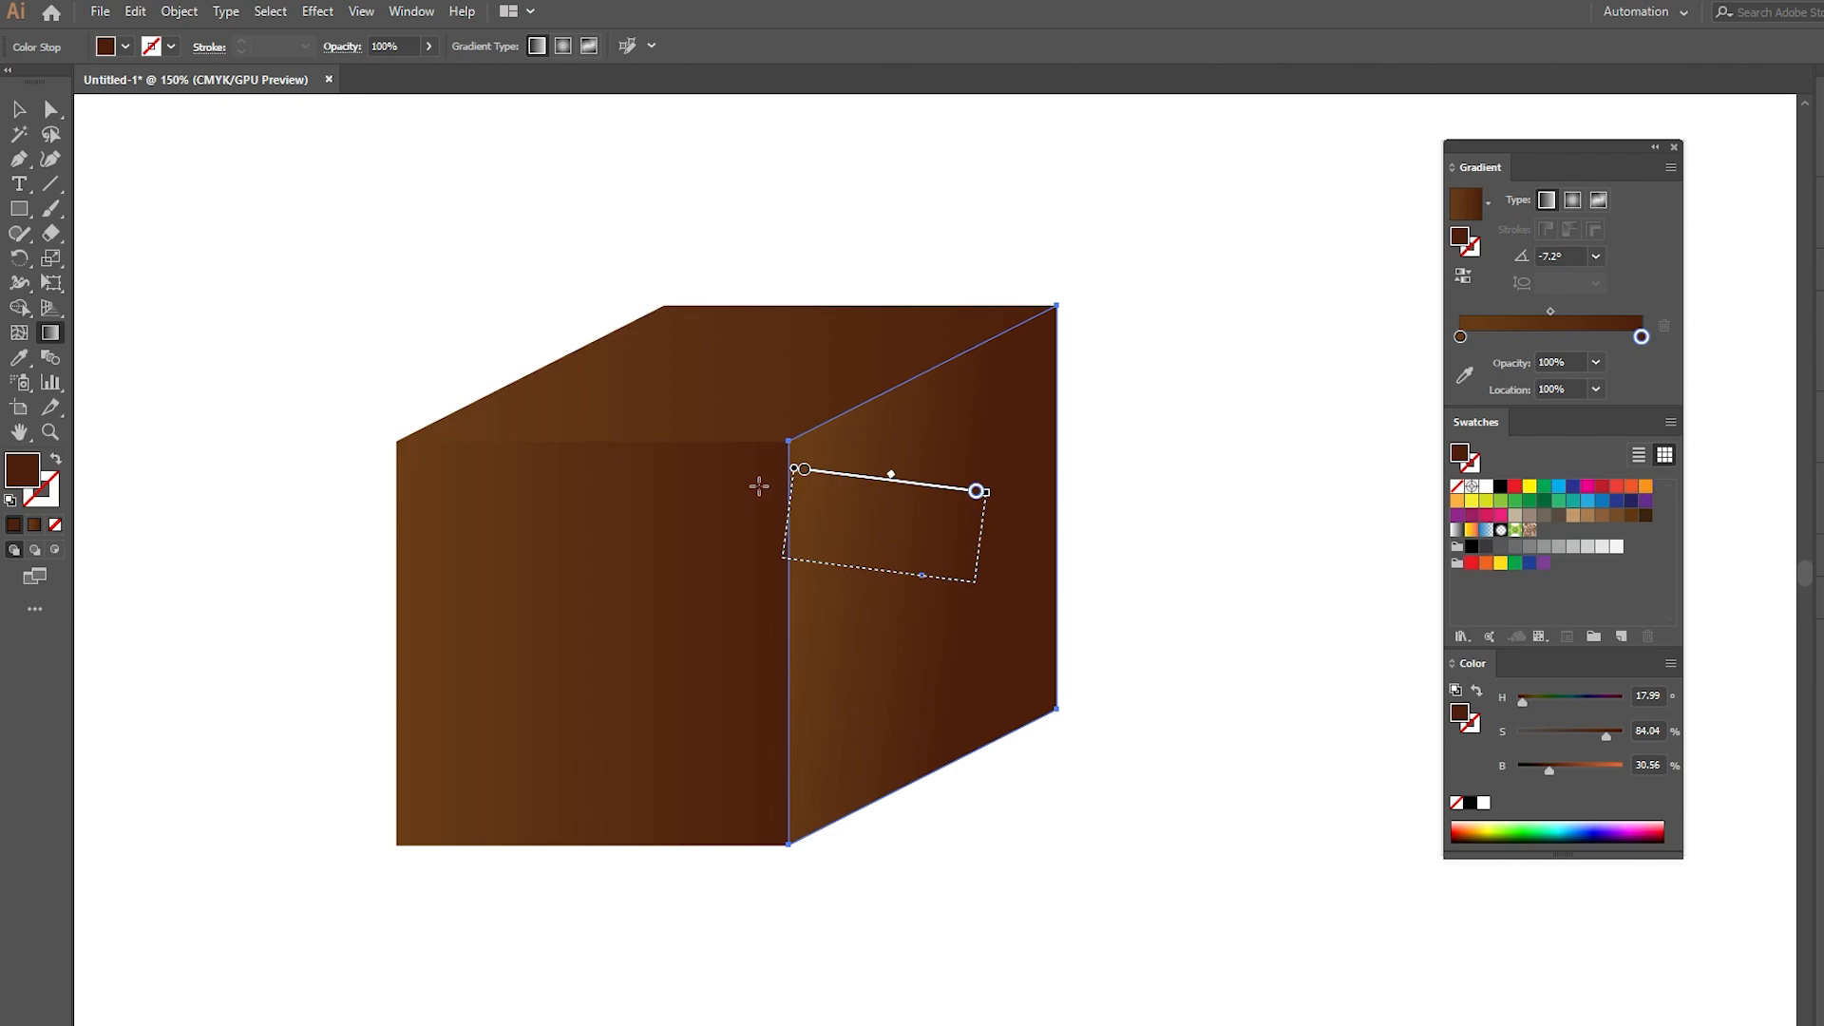
{"action": "left_click", "coordinate": [17, 108]}
Reverse the front face's gradient so it runs horizontally from the edge shared with the right face to the far edge
{"action": "left_click", "coordinate": [523, 561]}
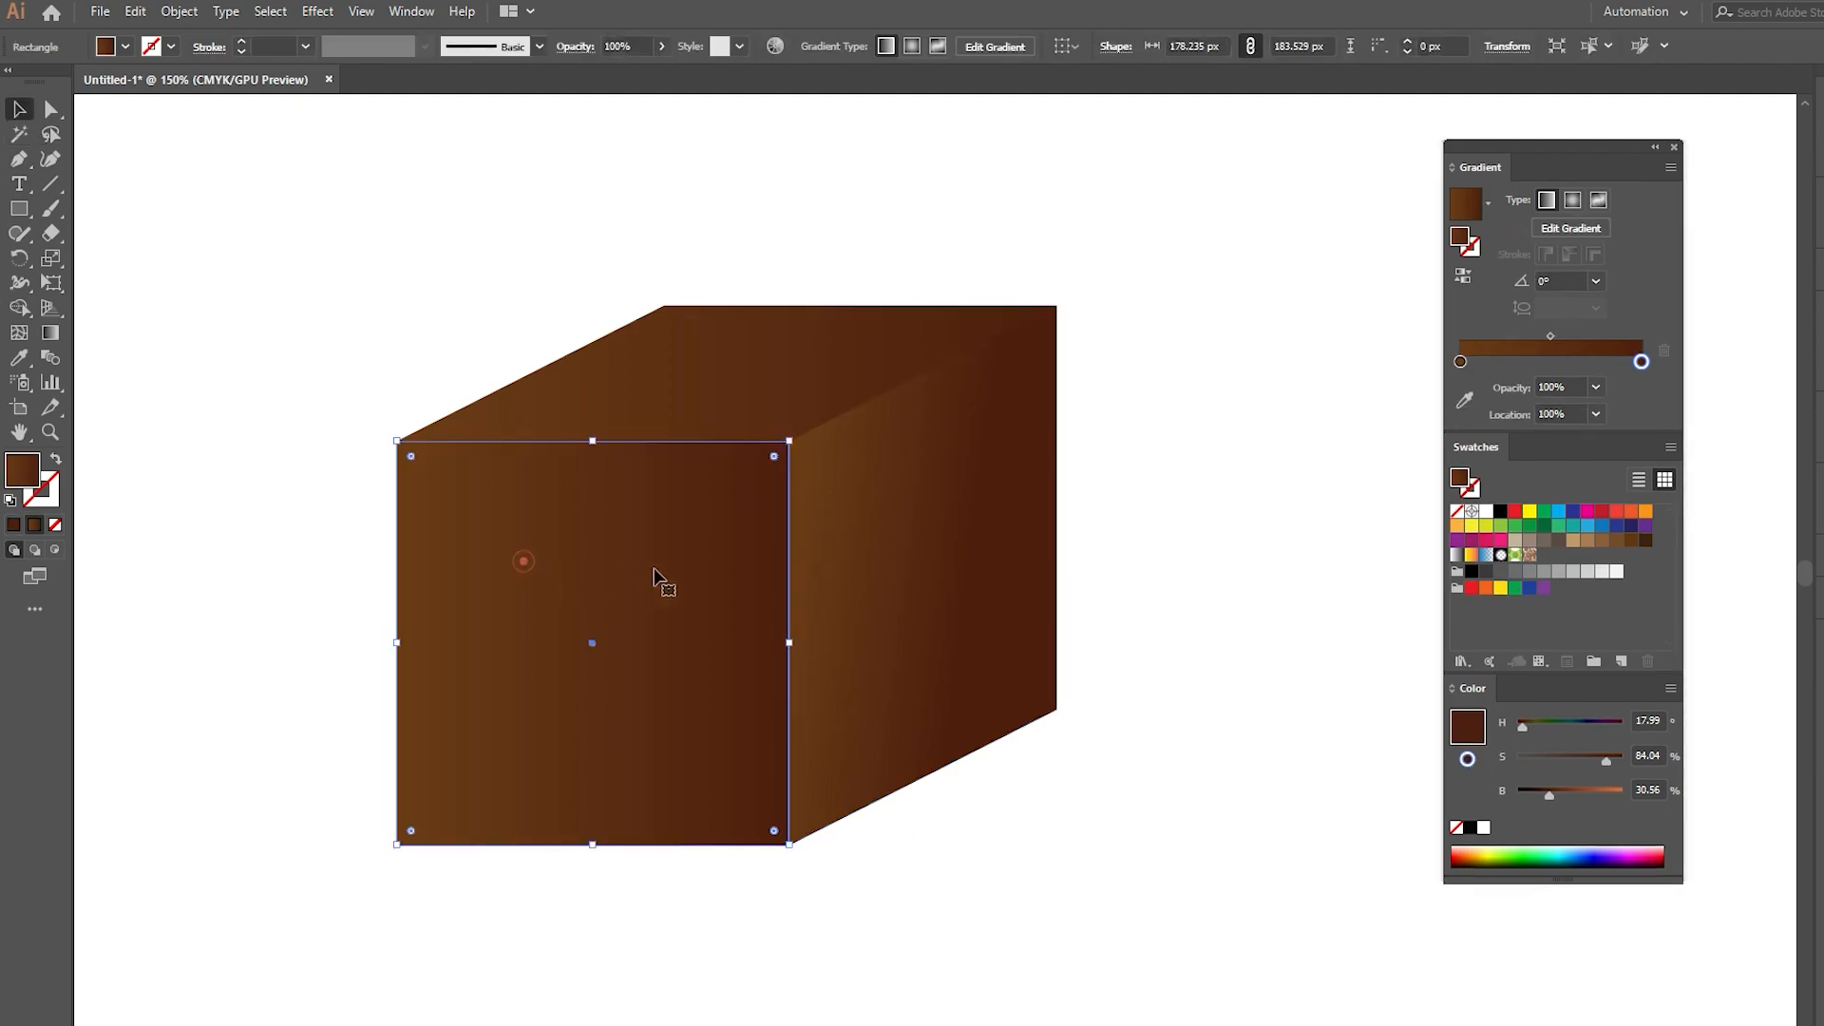
{"action": "left_click", "coordinate": [50, 332]}
{"action": "mouse_move", "coordinate": [771, 498]}
{"action": "left_mouse_down"}
{"action": "mouse_move", "coordinate": [611, 568]}
{"action": "mouse_move", "coordinate": [554, 542]}
{"action": "mouse_move", "coordinate": [550, 509]}
{"action": "mouse_move", "coordinate": [654, 500]}
{"action": "mouse_move", "coordinate": [442, 500]}
{"action": "left_mouse_up"}
Redraw the top face's gradient from the corner where all three faces meet toward the back edge, then deselect the face
{"action": "left_click", "coordinate": [773, 424]}
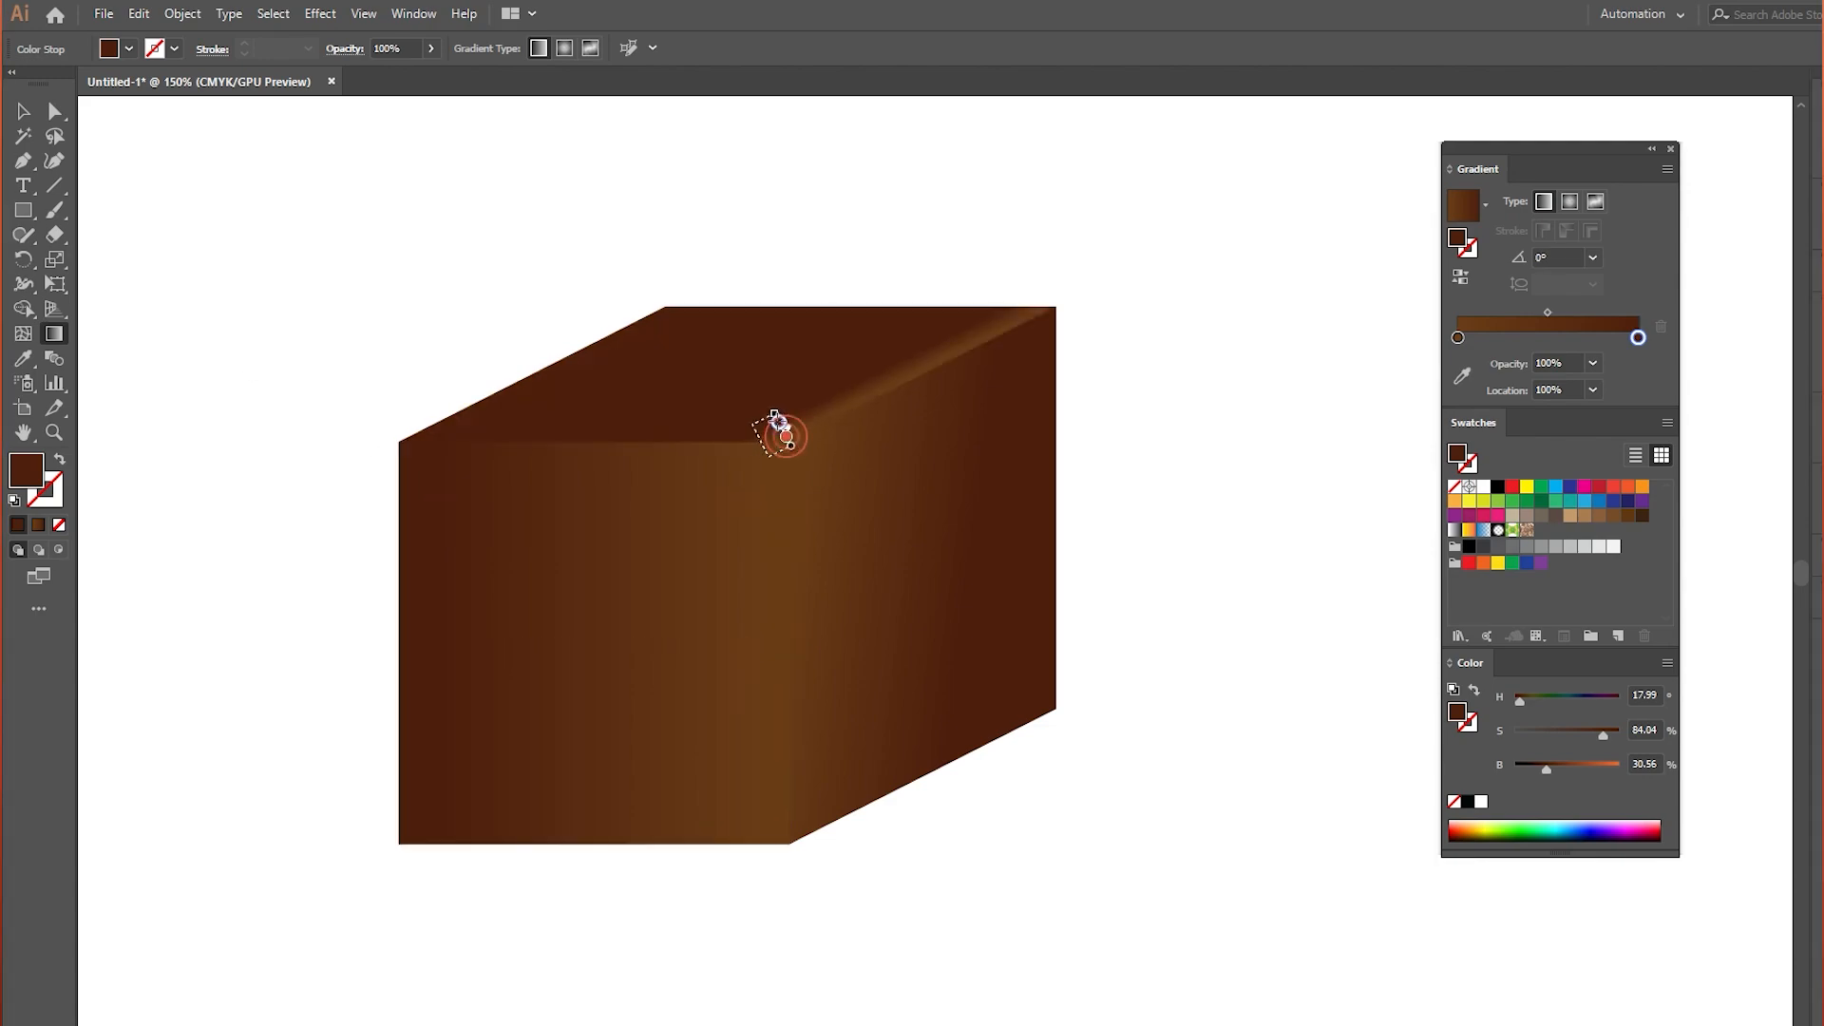
{"action": "left_click_drag", "start_coordinate": [787, 439], "coordinate": [760, 357]}
{"action": "key", "text": "v"}
{"action": "left_click", "coordinate": [253, 171]}
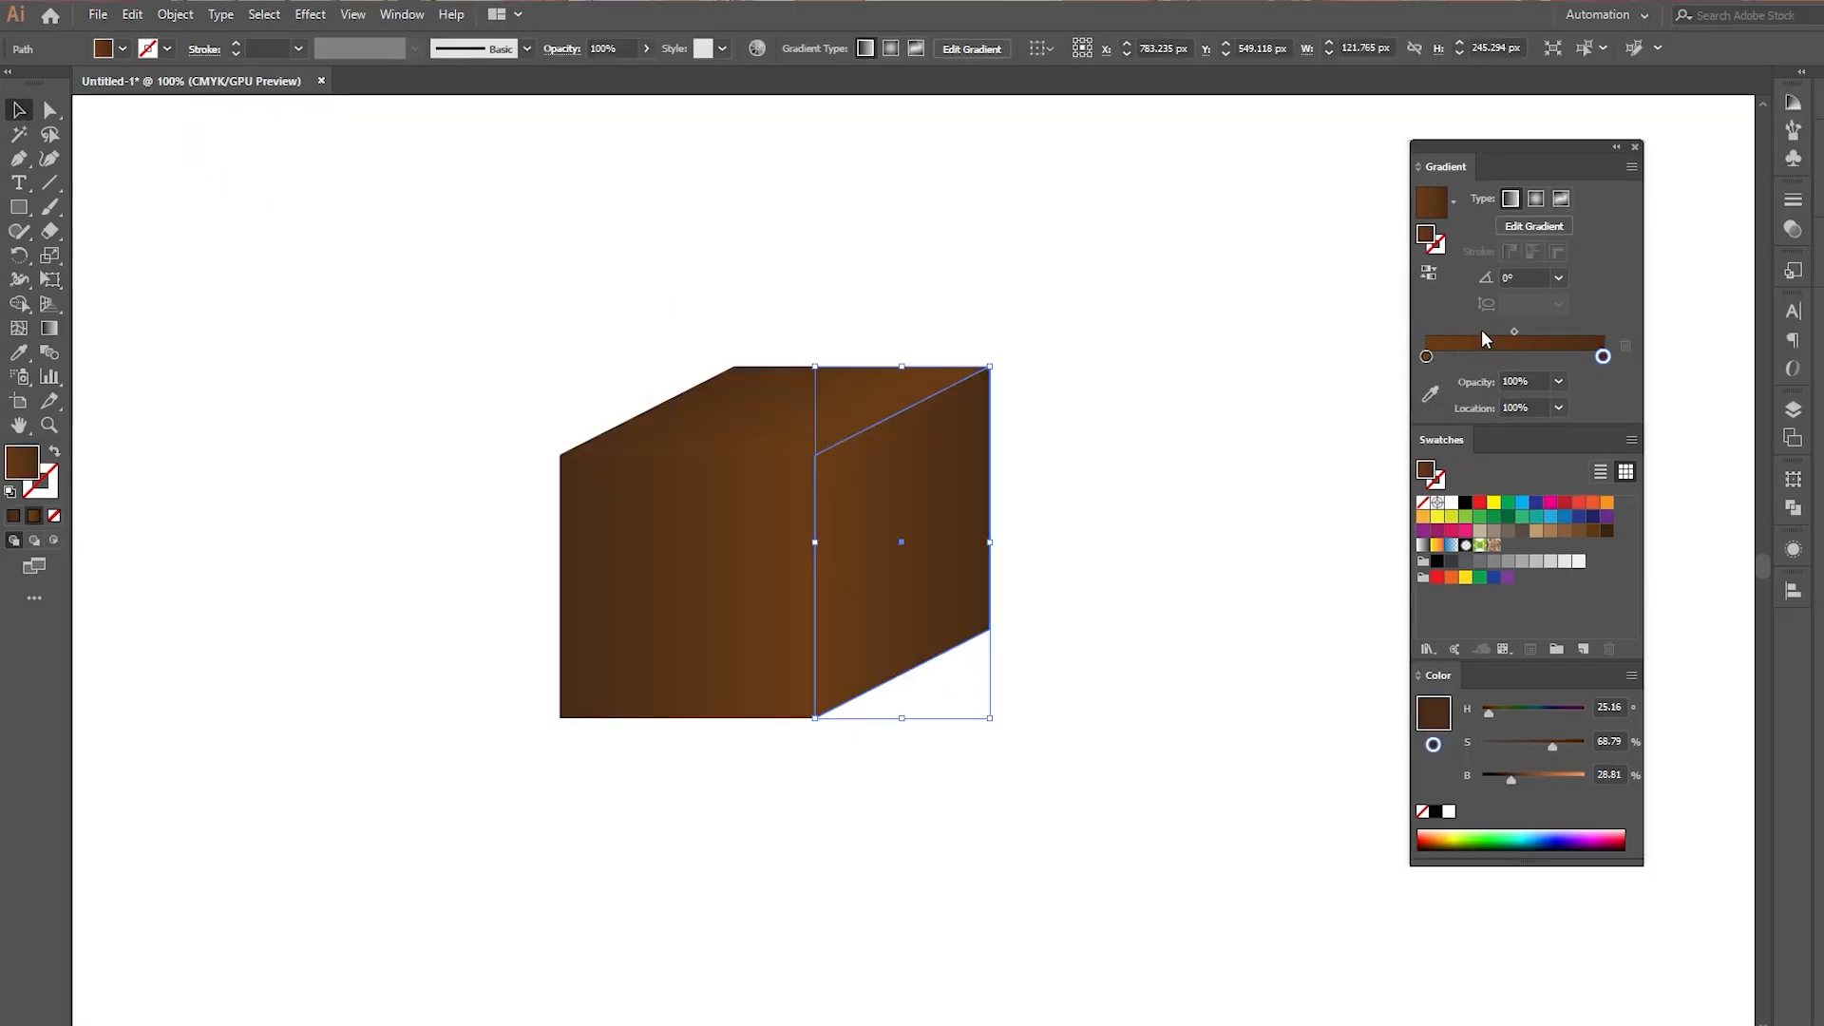
Add a second stop near the right face's gradient start and set the start stop to 63% saturation and 50% brightness
{"action": "left_click", "coordinate": [1426, 357]}
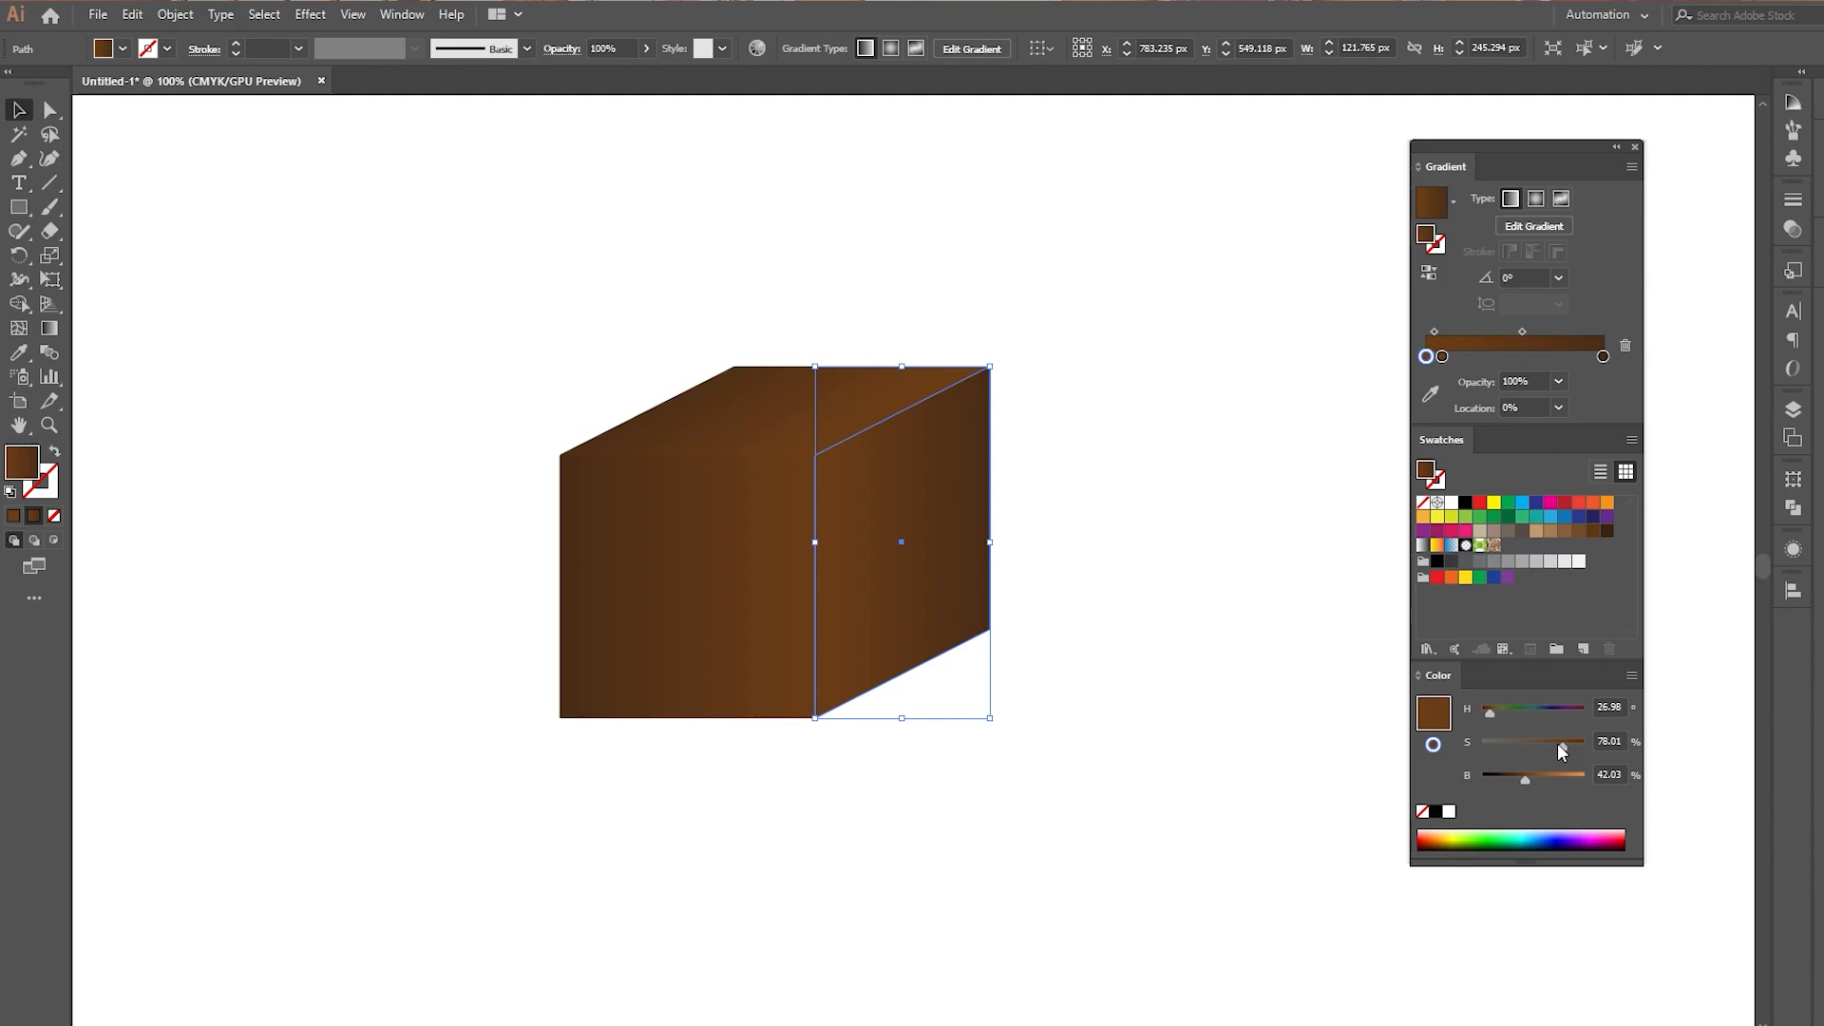
{"action": "left_click_drag", "start_coordinate": [1552, 747], "coordinate": [1535, 777]}
{"action": "left_click", "coordinate": [1227, 710]}
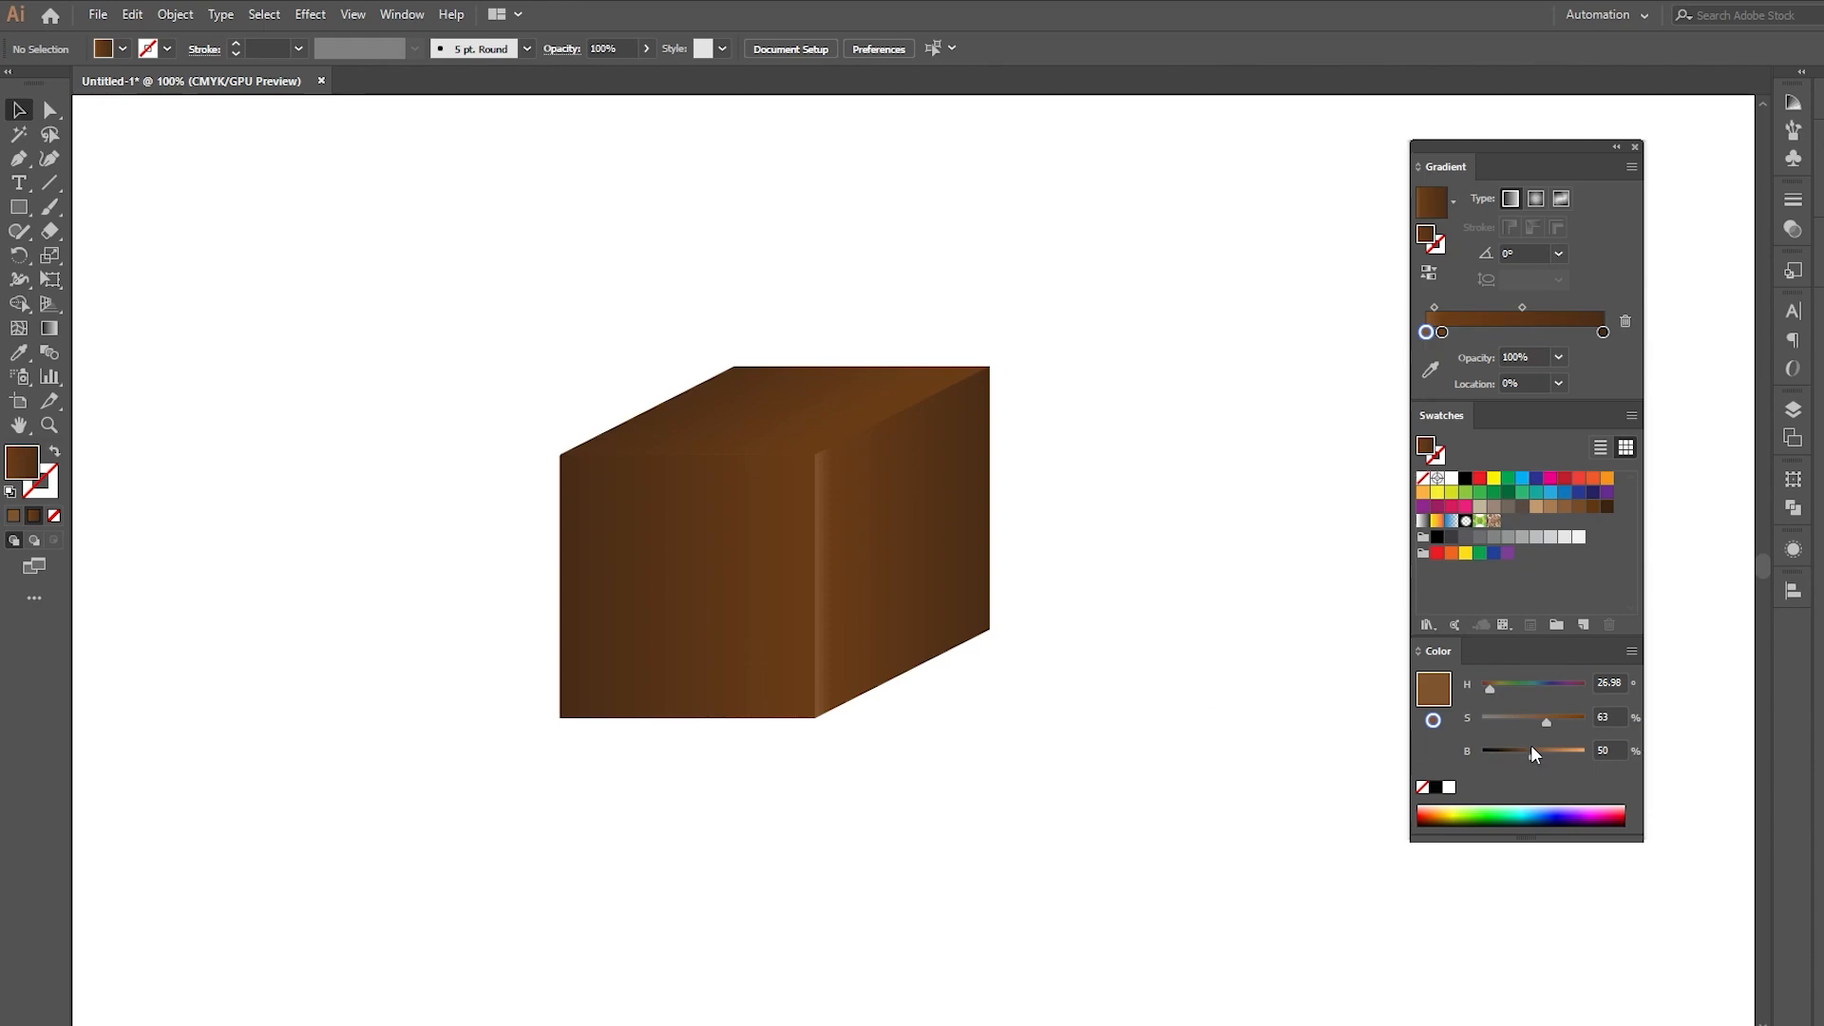
Add a second stop near the front face's gradient start and set the start stop to 70% saturation and 46% brightness
{"action": "left_click", "coordinate": [692, 594]}
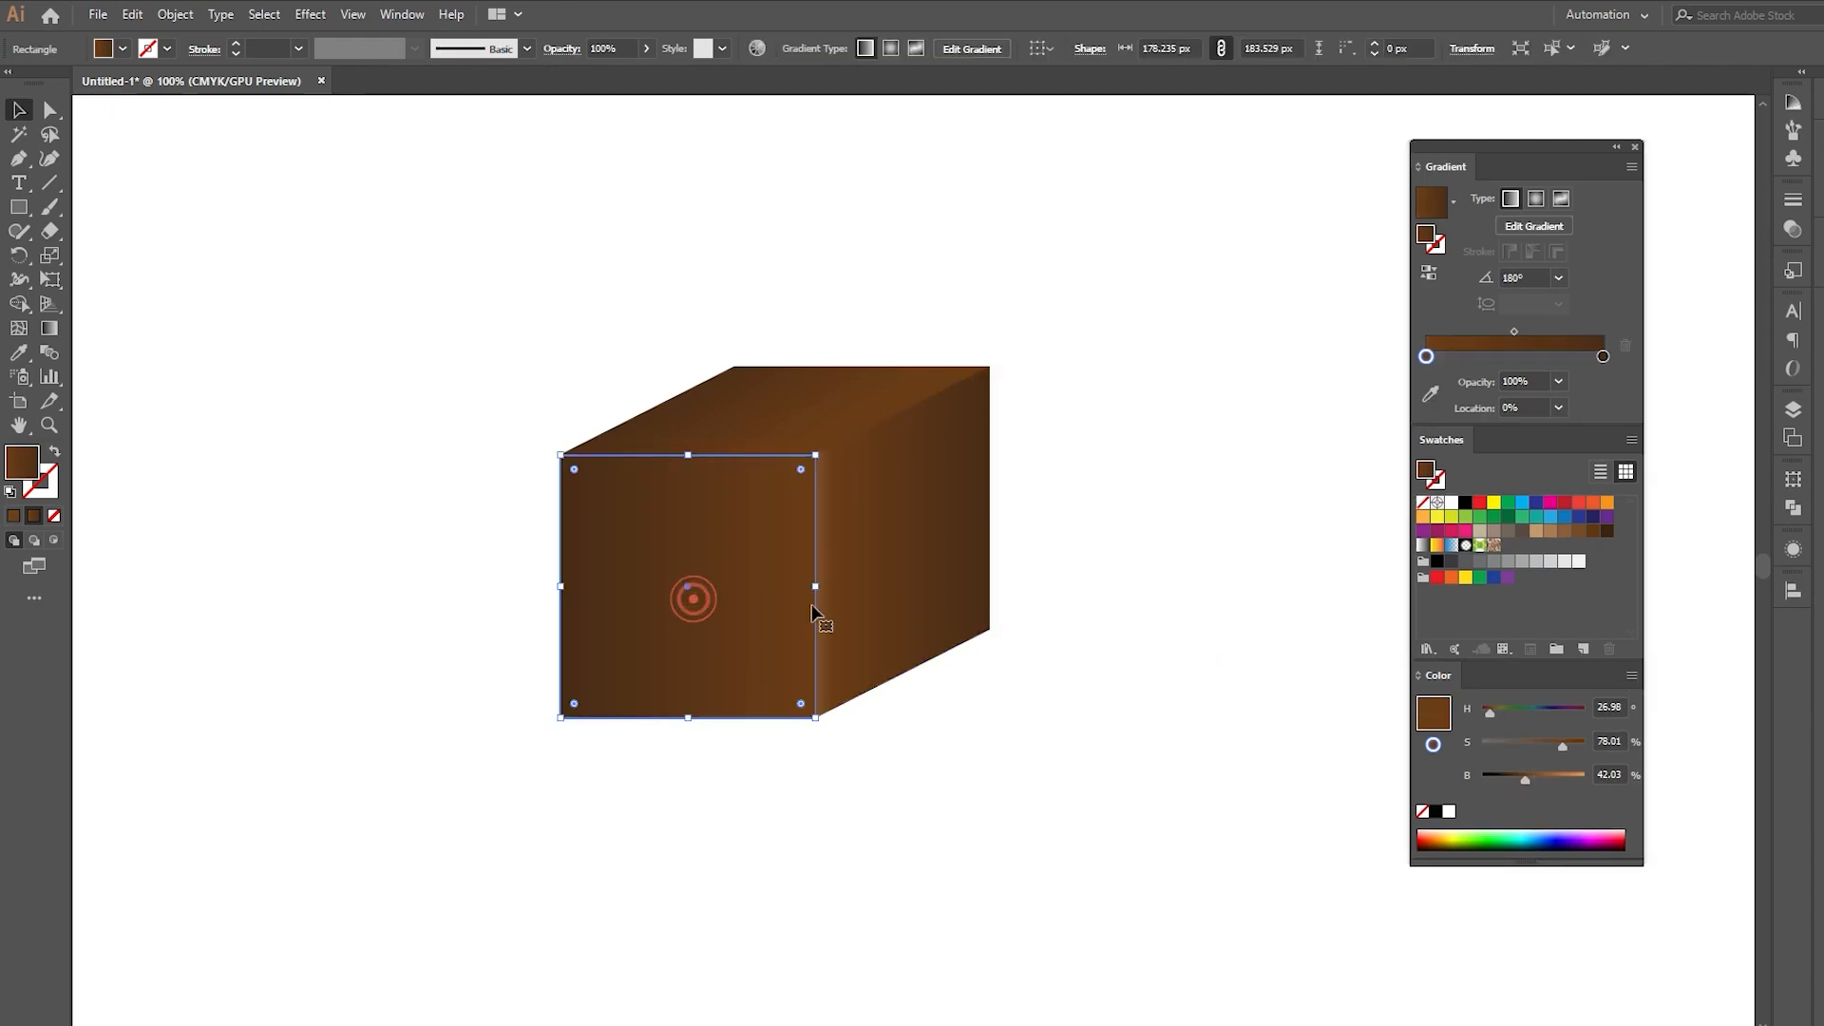
{"action": "left_click", "coordinate": [1438, 355]}
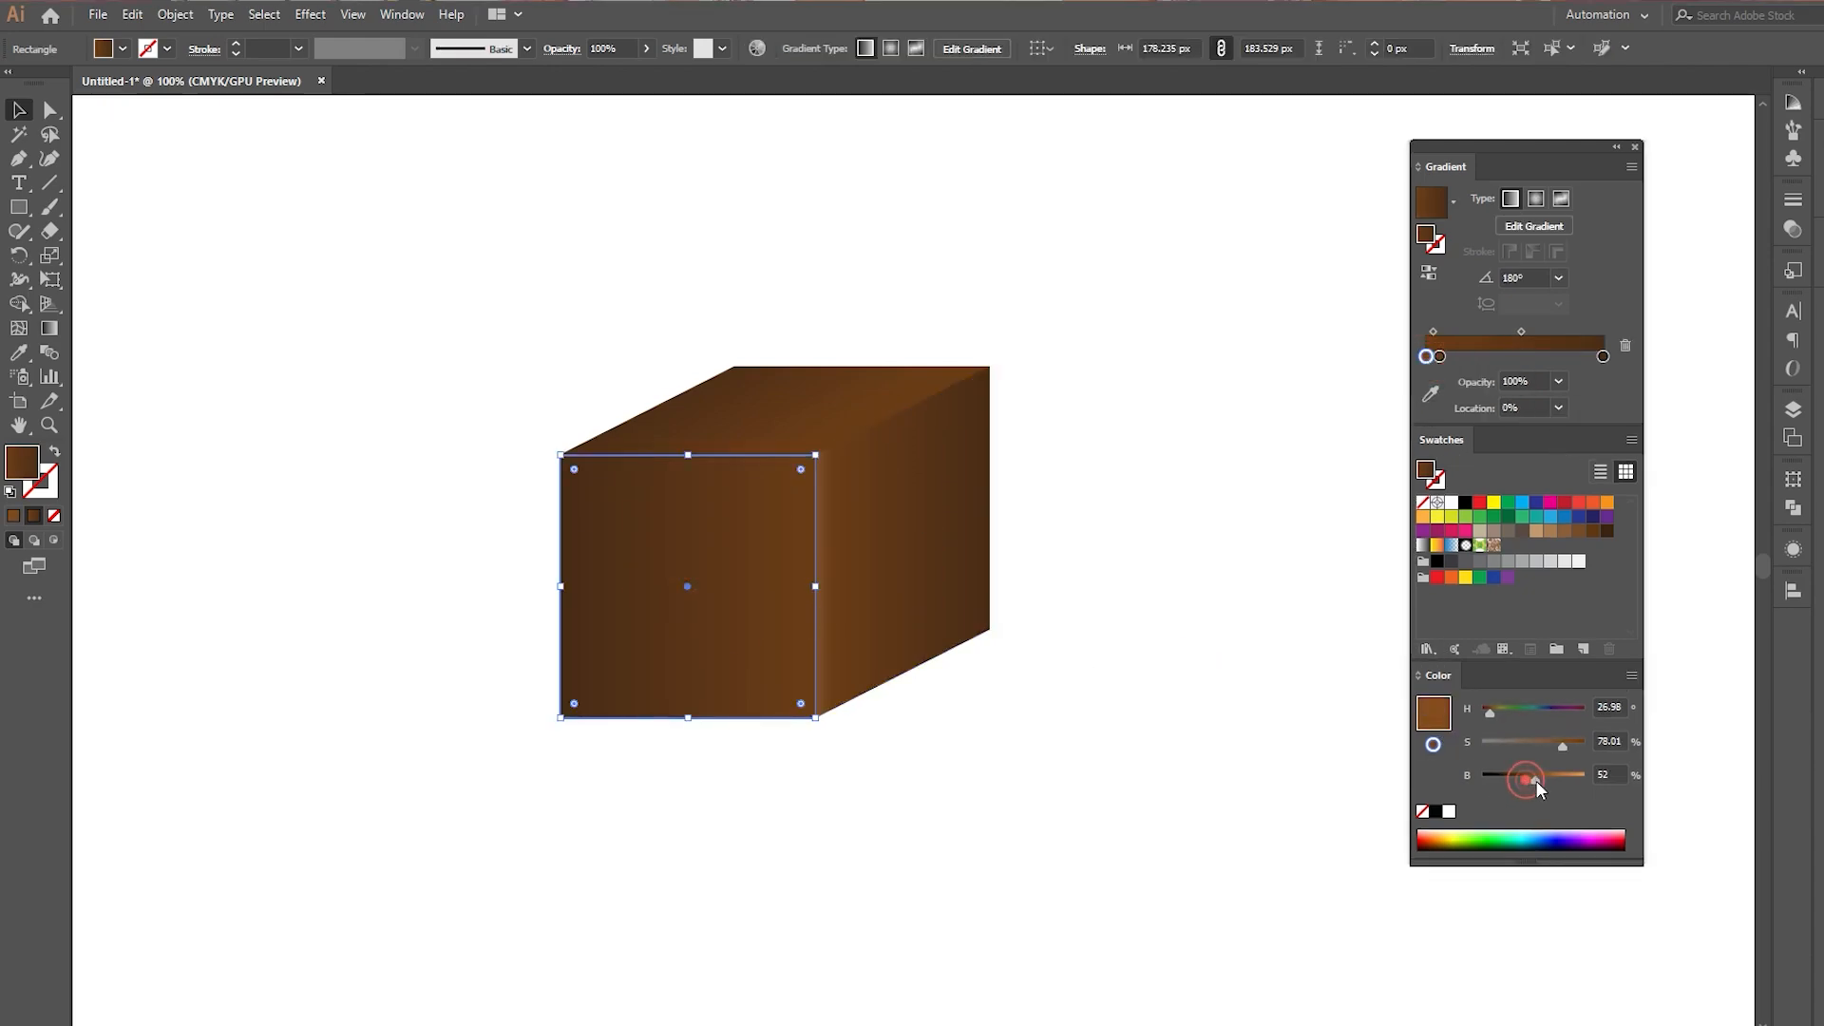
{"action": "left_click_drag", "start_coordinate": [1535, 778], "coordinate": [1533, 778]}
{"action": "left_click_drag", "start_coordinate": [1548, 750], "coordinate": [1553, 750]}
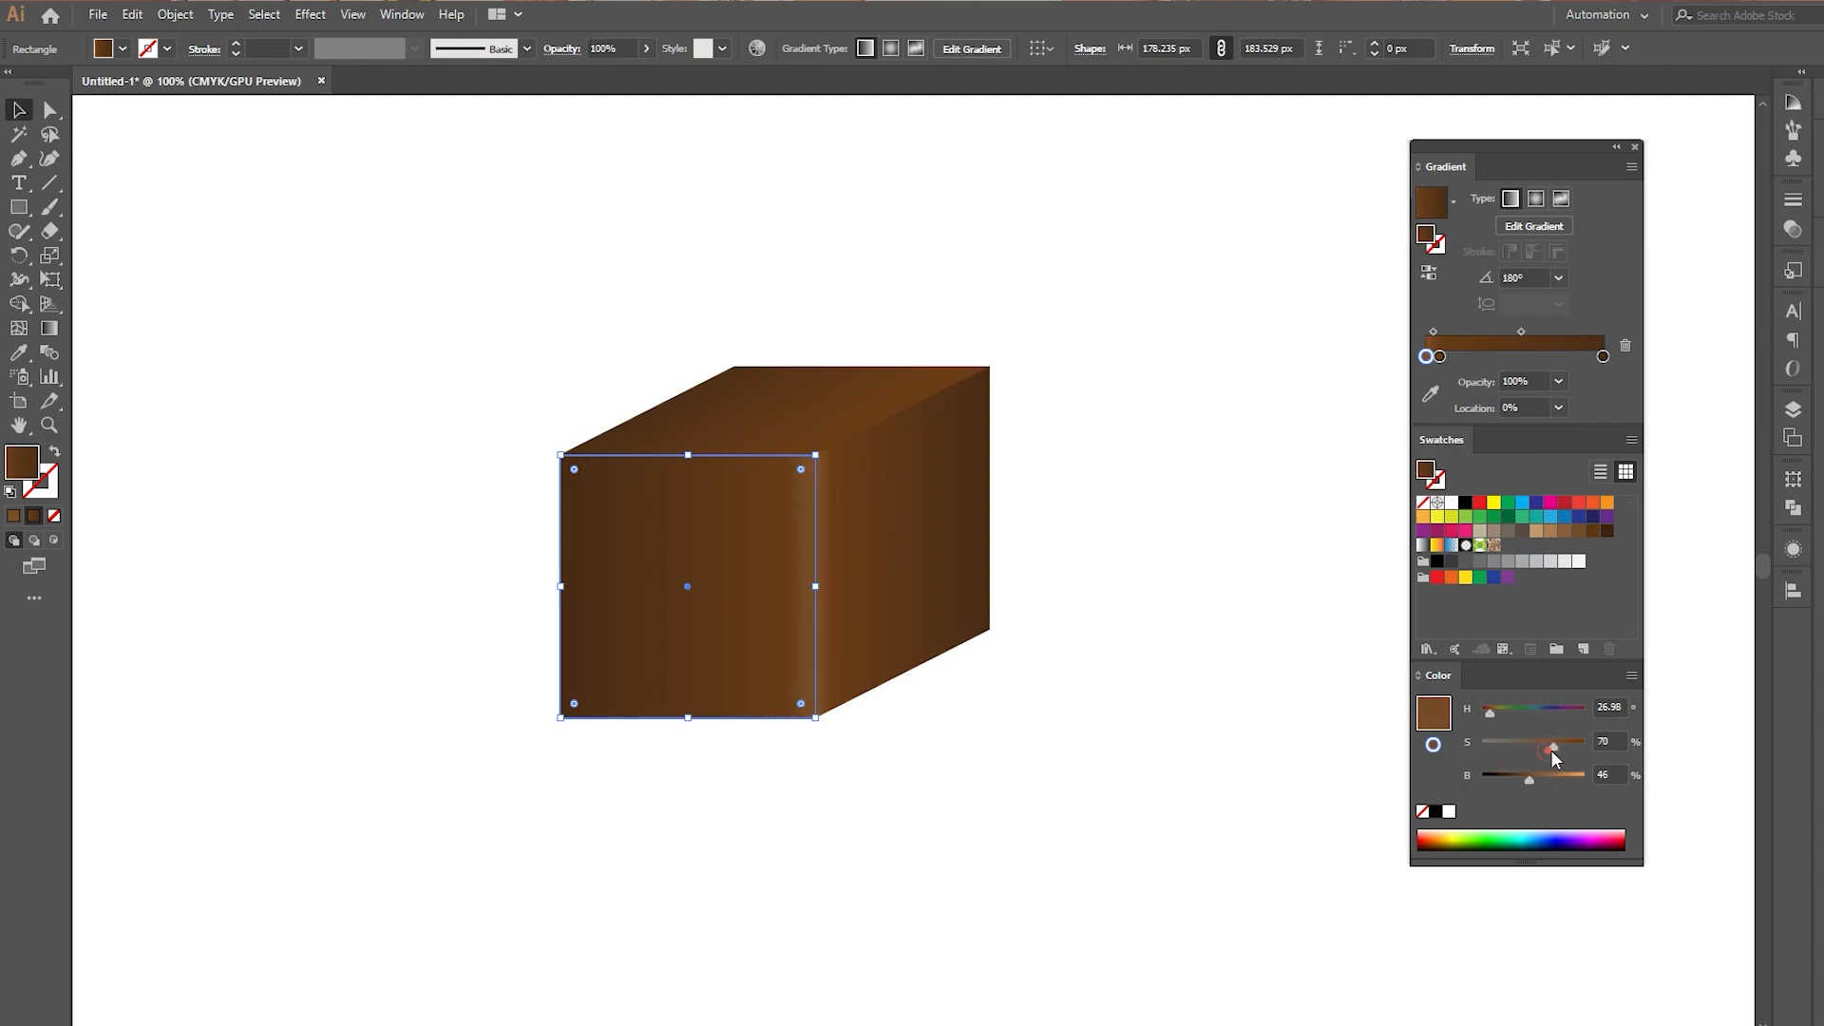
{"action": "left_click", "coordinate": [1245, 671]}
Select all three cube faces together and scale the cube down proportionally
{"action": "left_click", "coordinate": [1128, 385]}
{"action": "left_click_drag", "start_coordinate": [517, 325], "coordinate": [972, 789]}
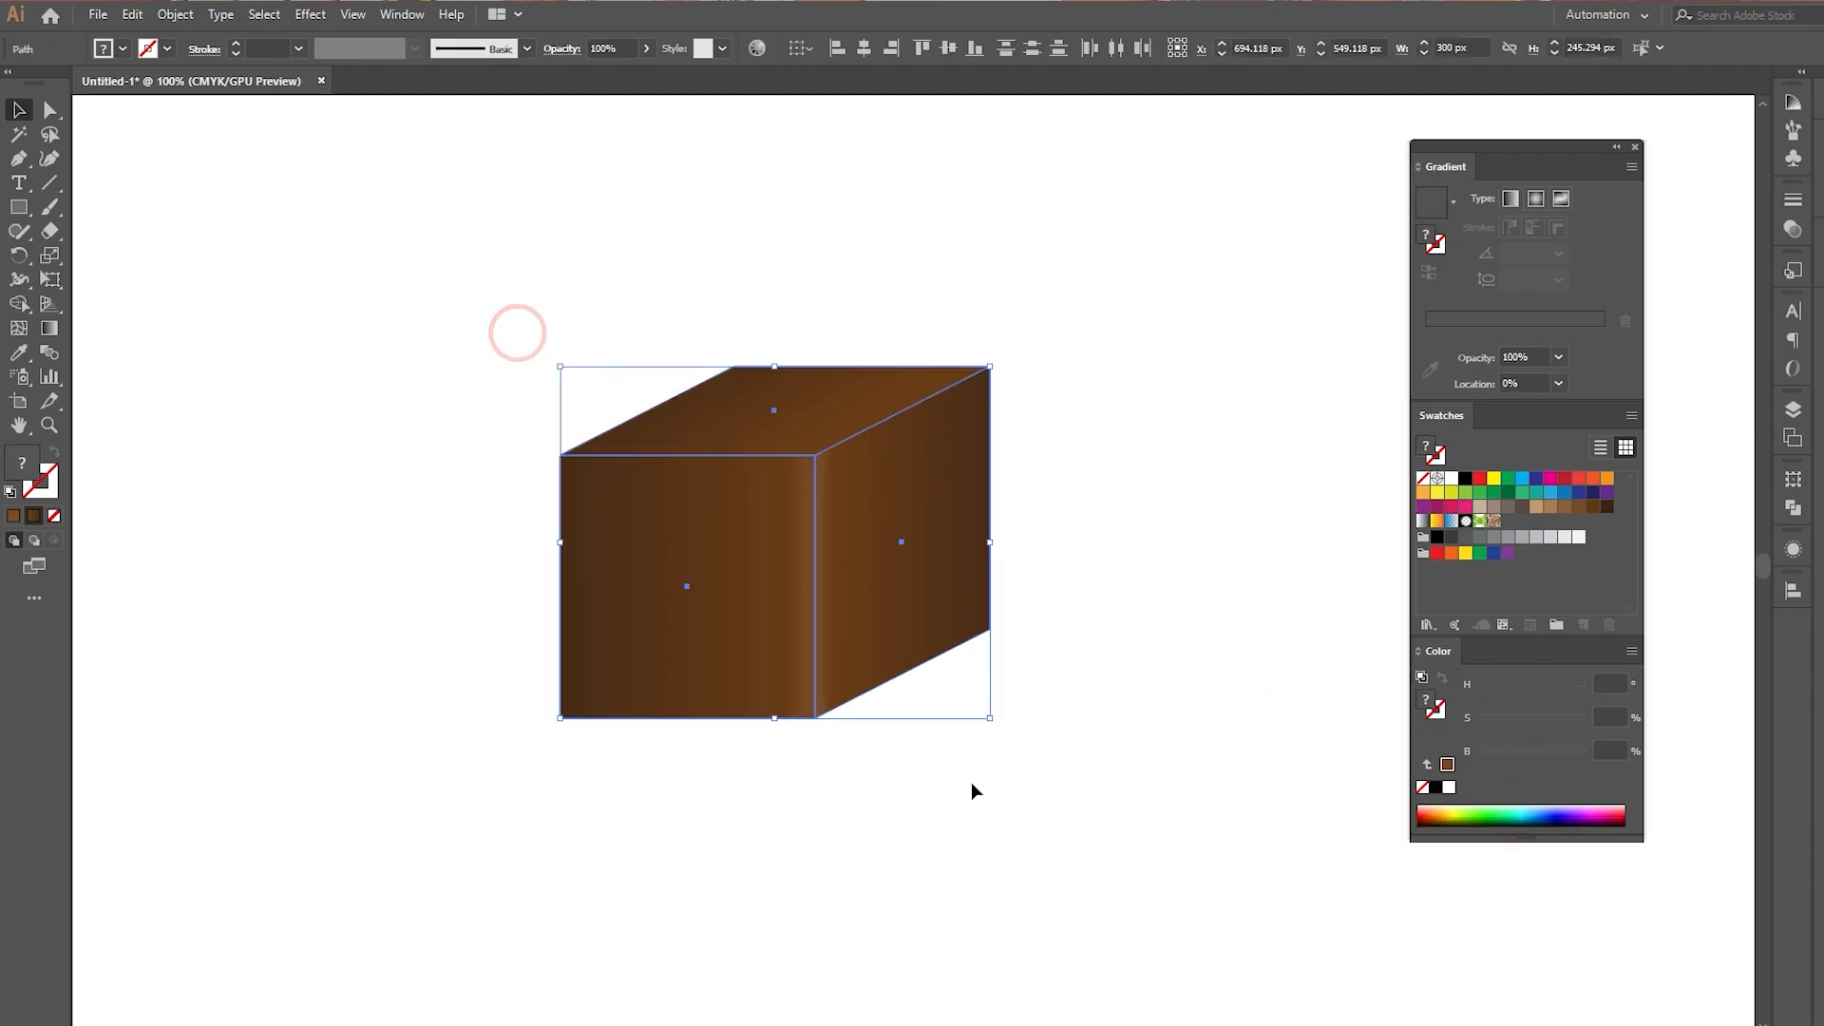
{"action": "left_click", "coordinate": [1250, 429]}
{"action": "left_click_drag", "start_coordinate": [1163, 330], "coordinate": [896, 741]}
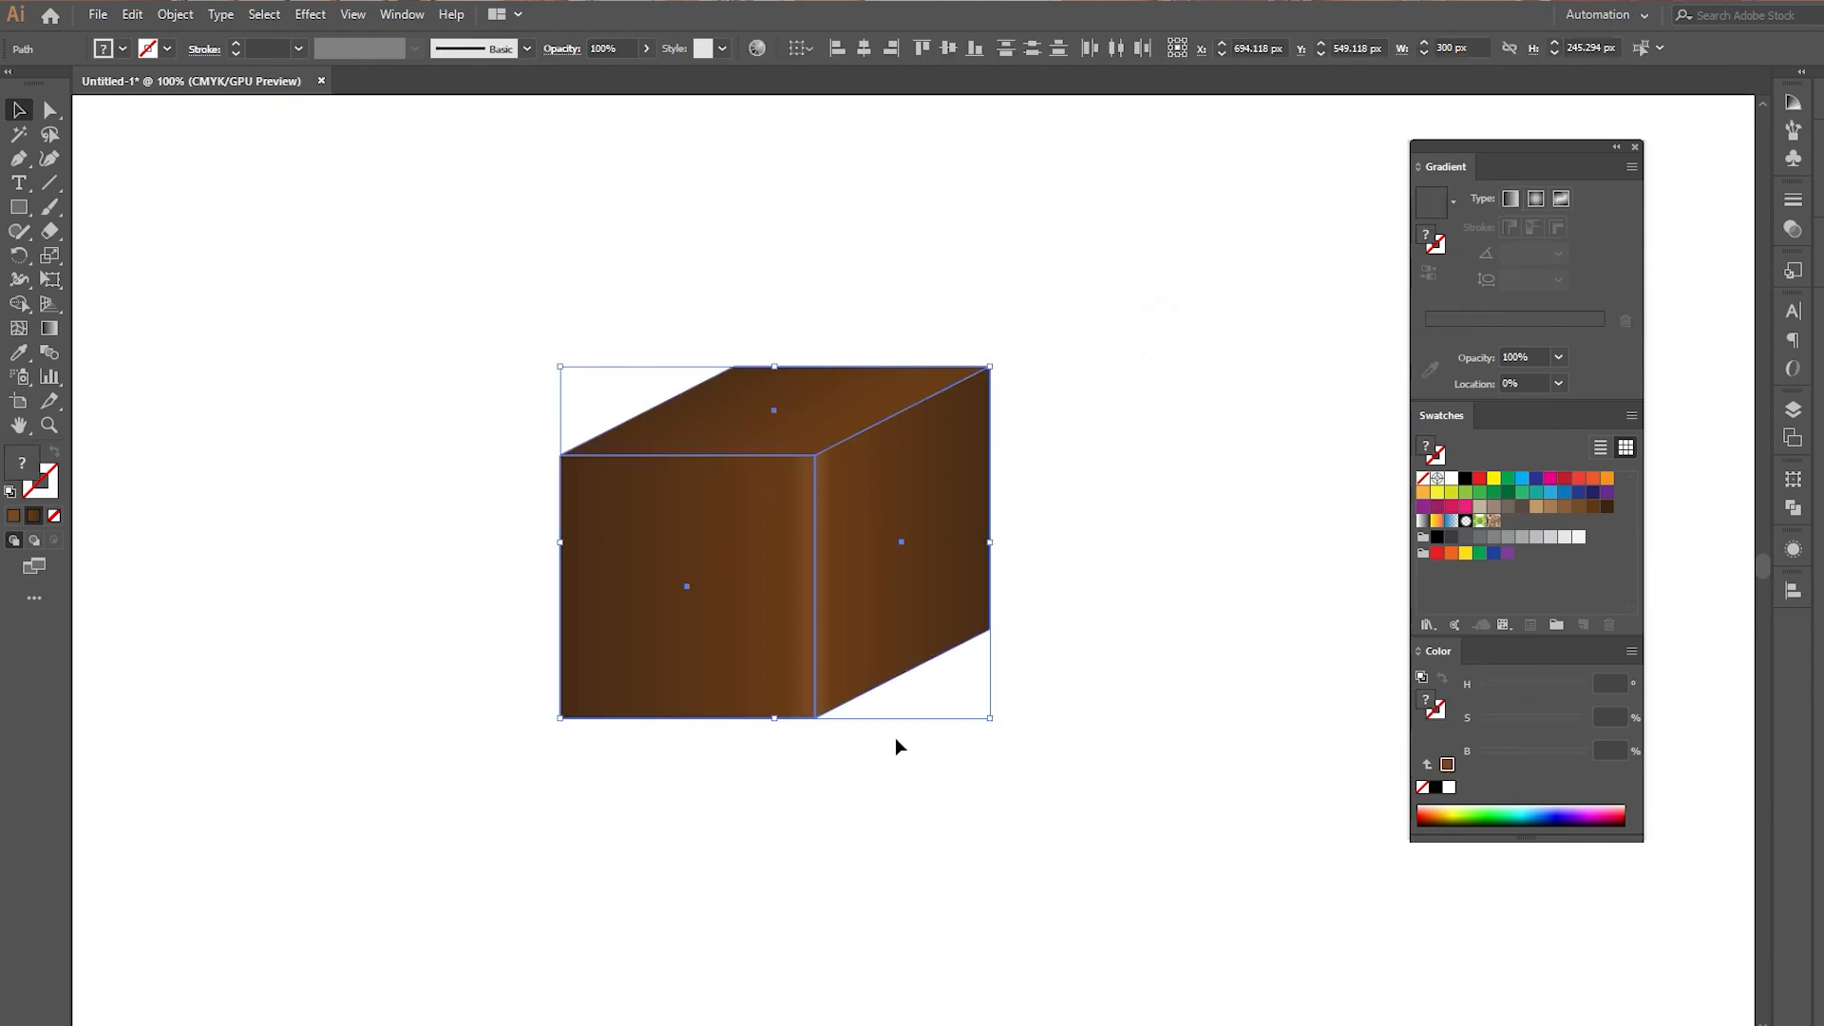
{"action": "left_click", "coordinate": [1056, 534]}
{"action": "left_click", "coordinate": [786, 397]}
{"action": "left_click_drag", "start_coordinate": [375, 294], "coordinate": [1108, 806]}
{"action": "left_click_drag", "start_coordinate": [989, 716], "coordinate": [937, 672]}
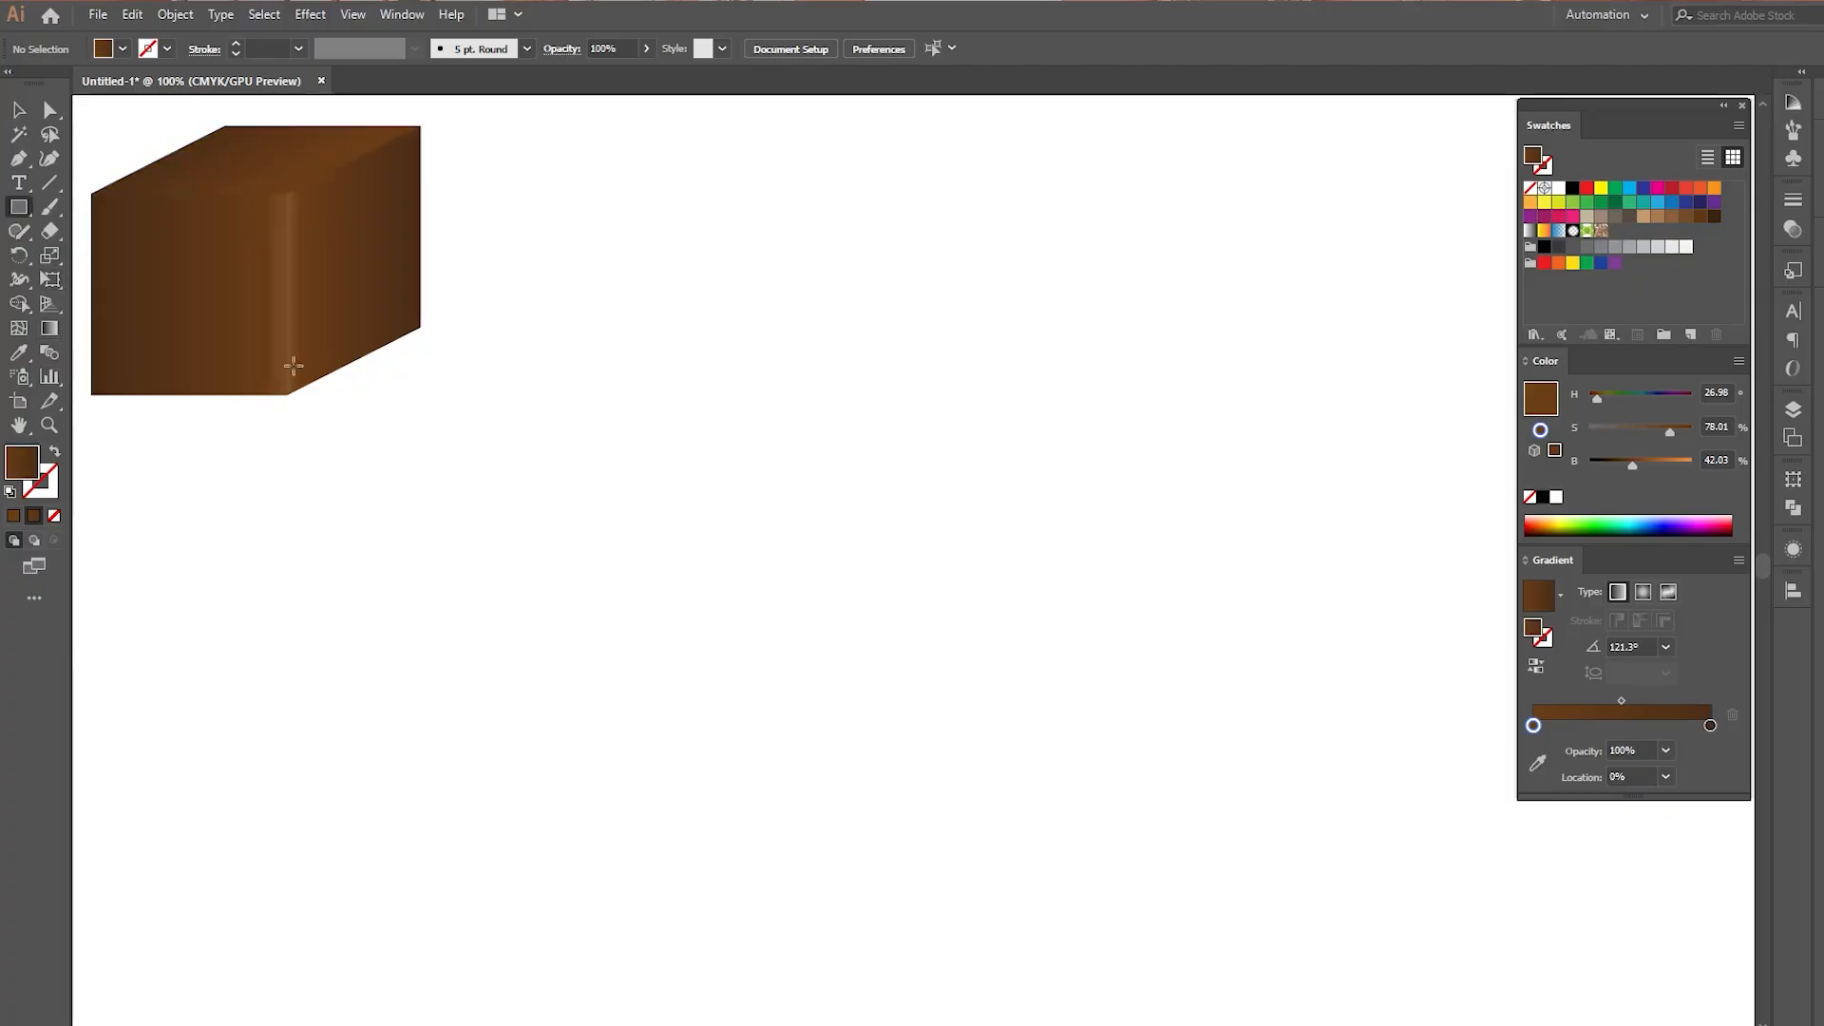
Draw a tall narrow rectangle about 24 by 353 px beside the cube, with default fill and stroke, and reposition it slightly
{"action": "mouse_move", "coordinate": [694, 192]}
{"action": "left_mouse_down"}
{"action": "mouse_move", "coordinate": [757, 639]}
{"action": "mouse_move", "coordinate": [730, 698]}
{"action": "left_mouse_up"}
{"action": "key", "text": "d"}
{"action": "left_click", "coordinate": [298, 489]}
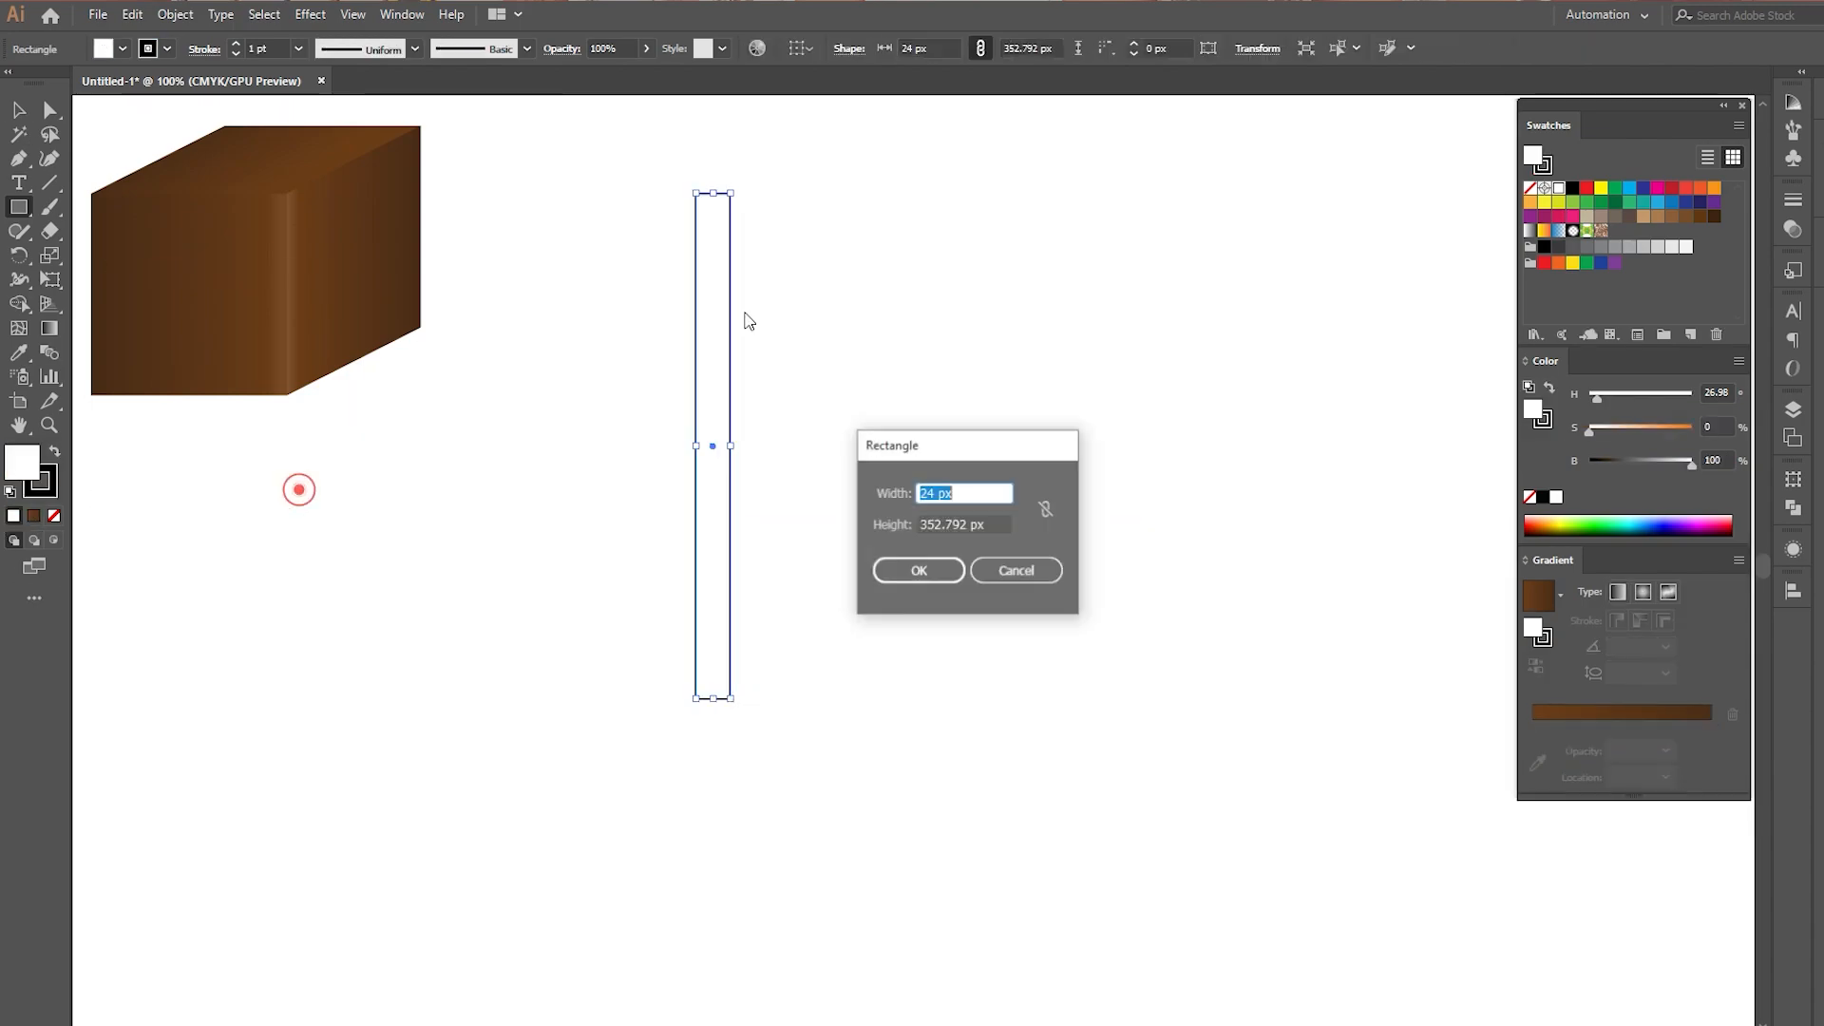
{"action": "left_click", "coordinate": [1005, 569]}
{"action": "key", "text": "v"}
{"action": "mouse_move", "coordinate": [717, 242]}
{"action": "left_mouse_down"}
{"action": "mouse_move", "coordinate": [720, 328]}
{"action": "mouse_move", "coordinate": [720, 278]}
{"action": "left_mouse_up"}
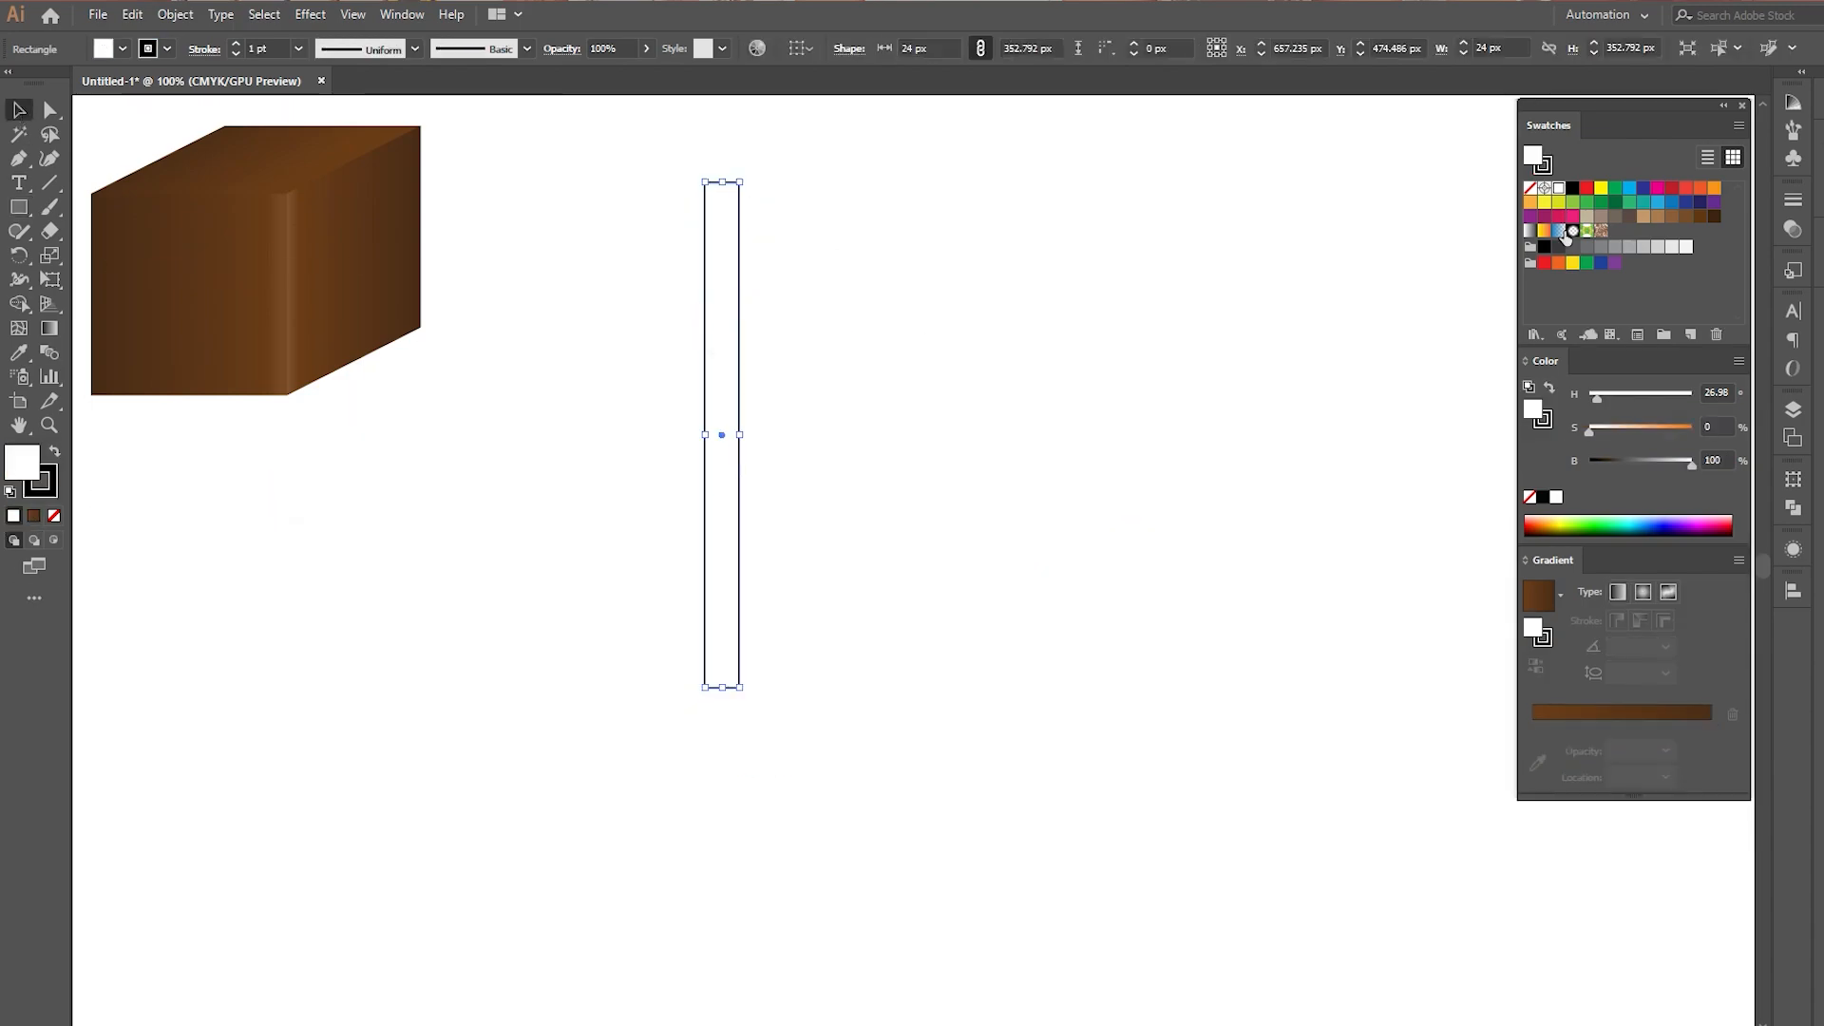
Fill the narrow rectangle with red, remove its stroke, and deselect it
{"action": "left_click", "coordinate": [1587, 188]}
{"action": "left_click", "coordinate": [40, 481]}
{"action": "left_click", "coordinate": [54, 515]}
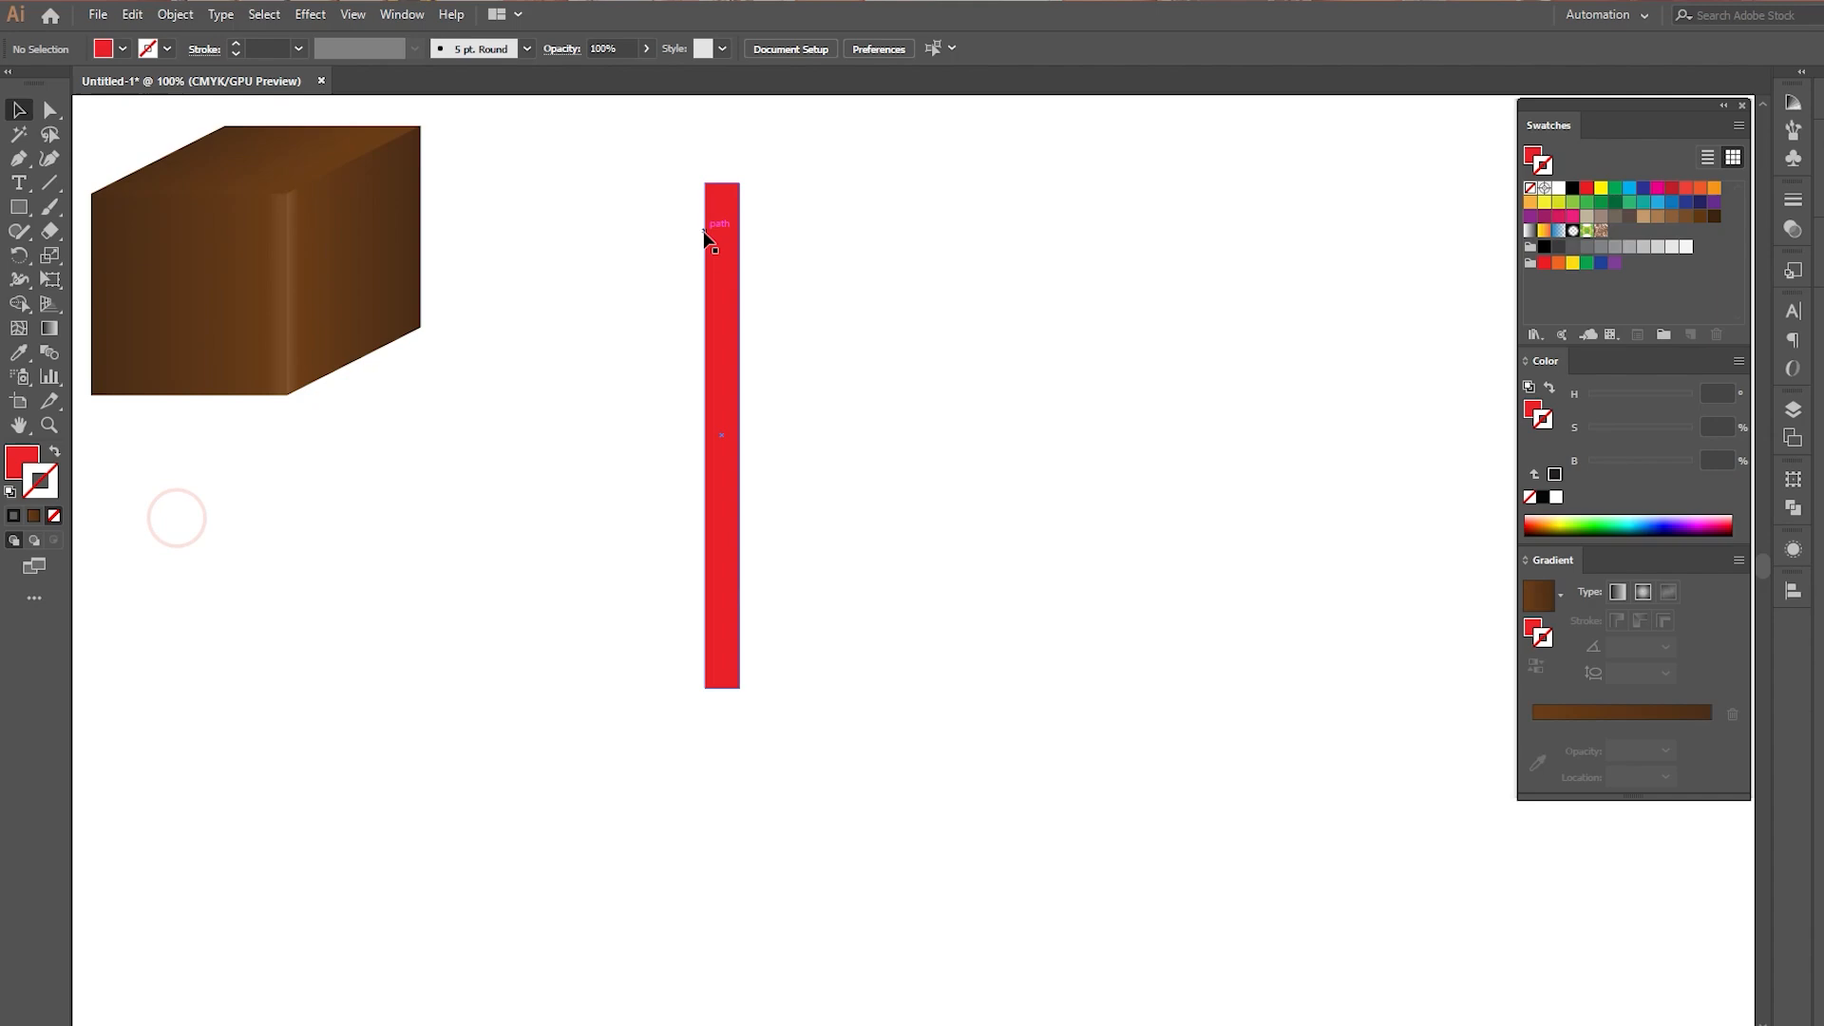
{"action": "left_click", "coordinate": [517, 301]}
Add an anchor point at the middle of the red strip's bottom edge and pull it down into a pointed tip
{"action": "left_click", "coordinate": [717, 327]}
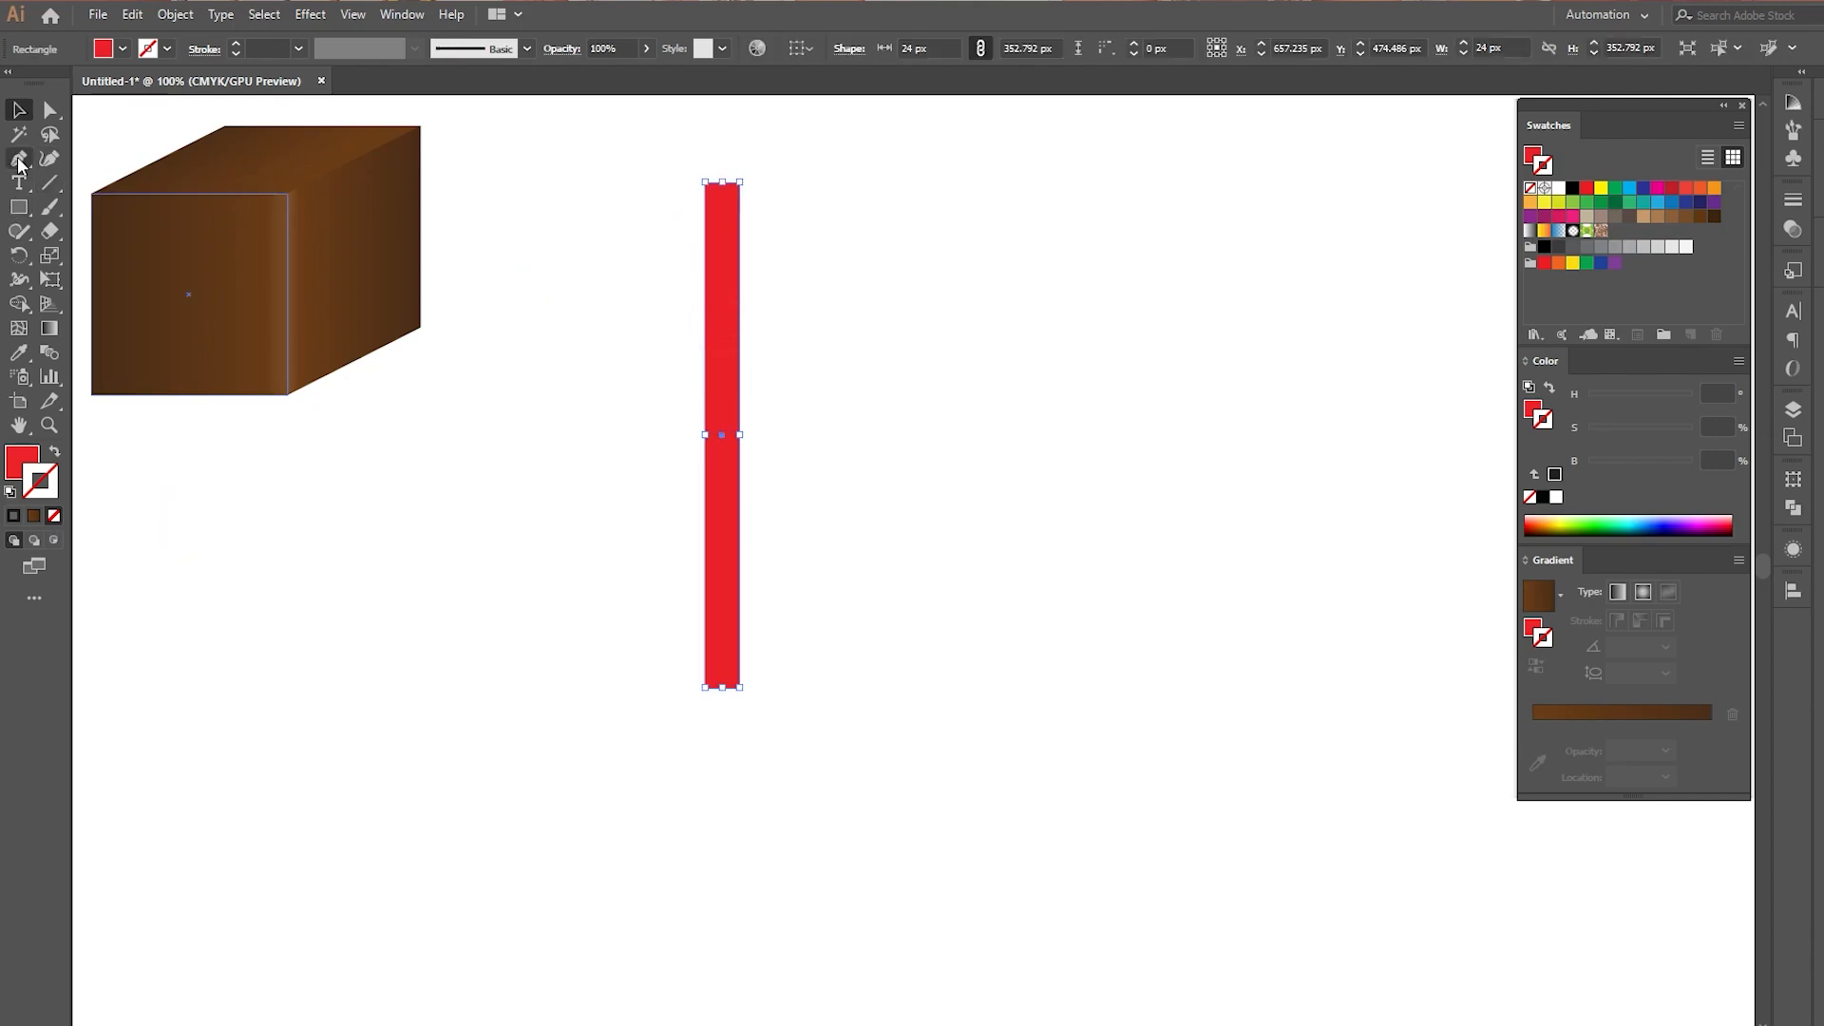
{"action": "left_click", "coordinate": [19, 160]}
{"action": "scroll", "coordinate": [680, 684], "scroll_direction": "up", "scroll_amount": 7}
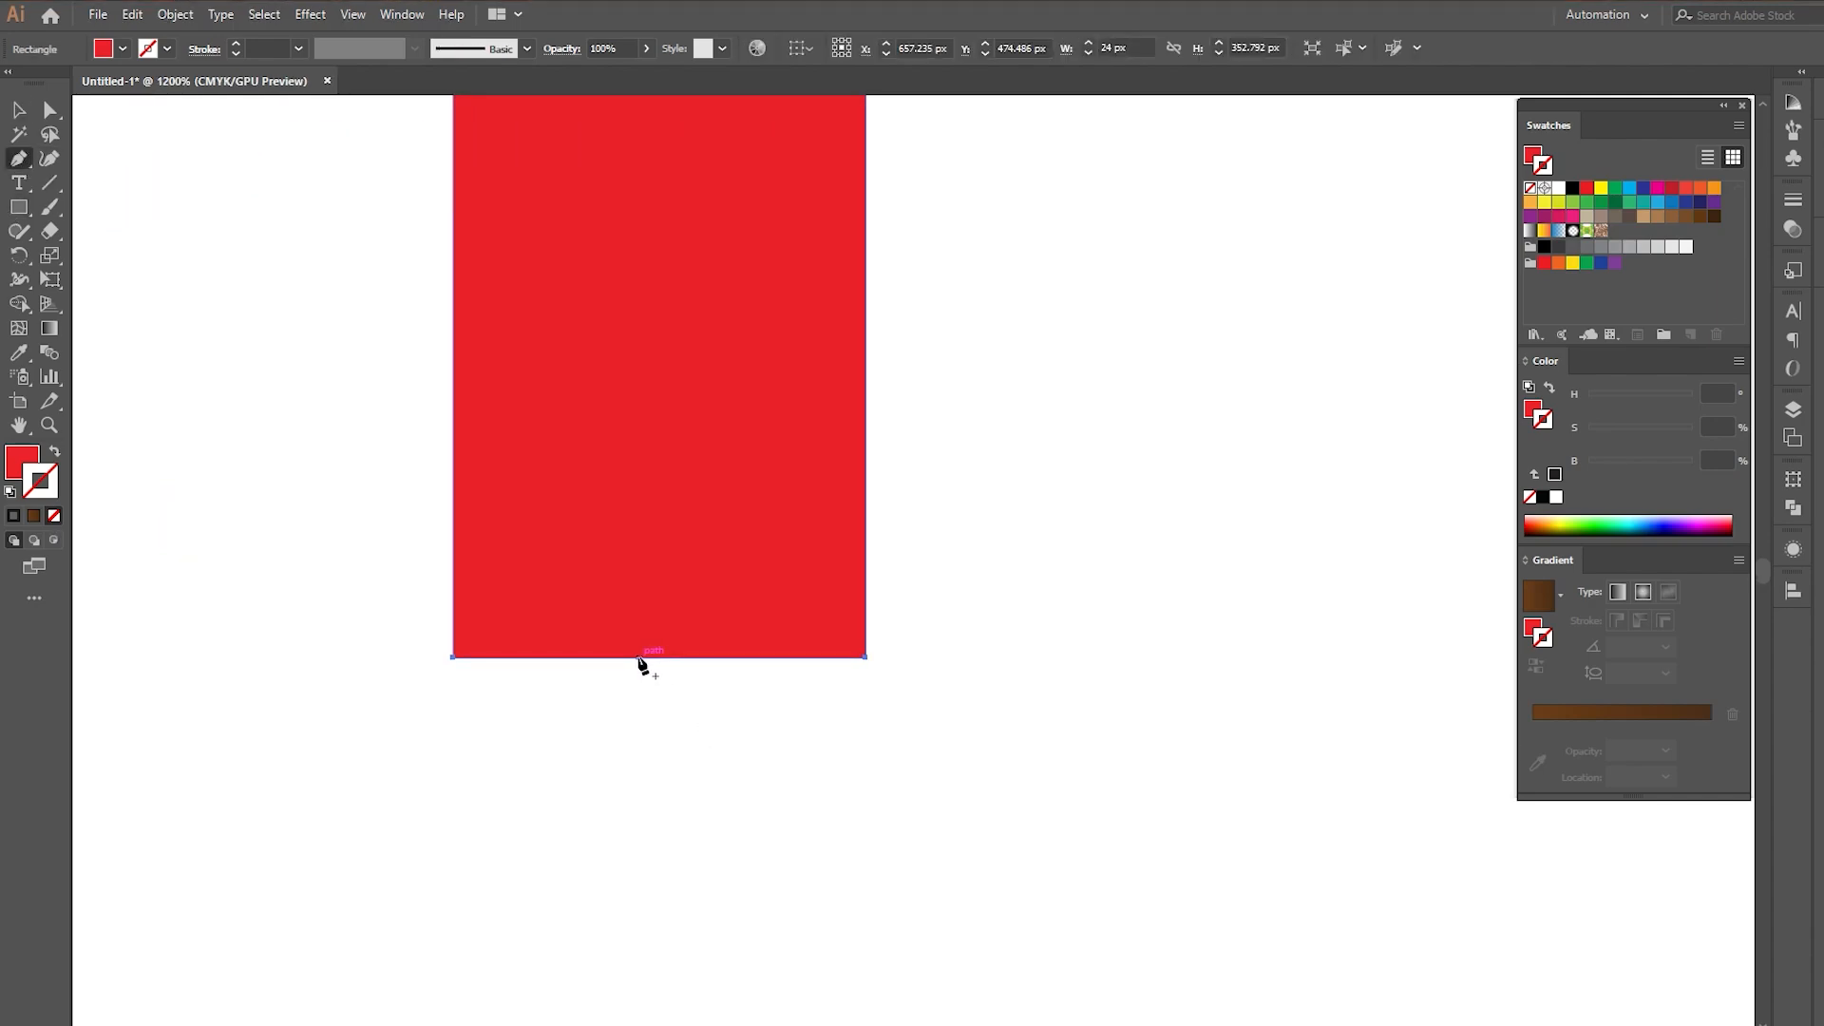
{"action": "left_click", "coordinate": [647, 657]}
{"action": "key", "text": "a"}
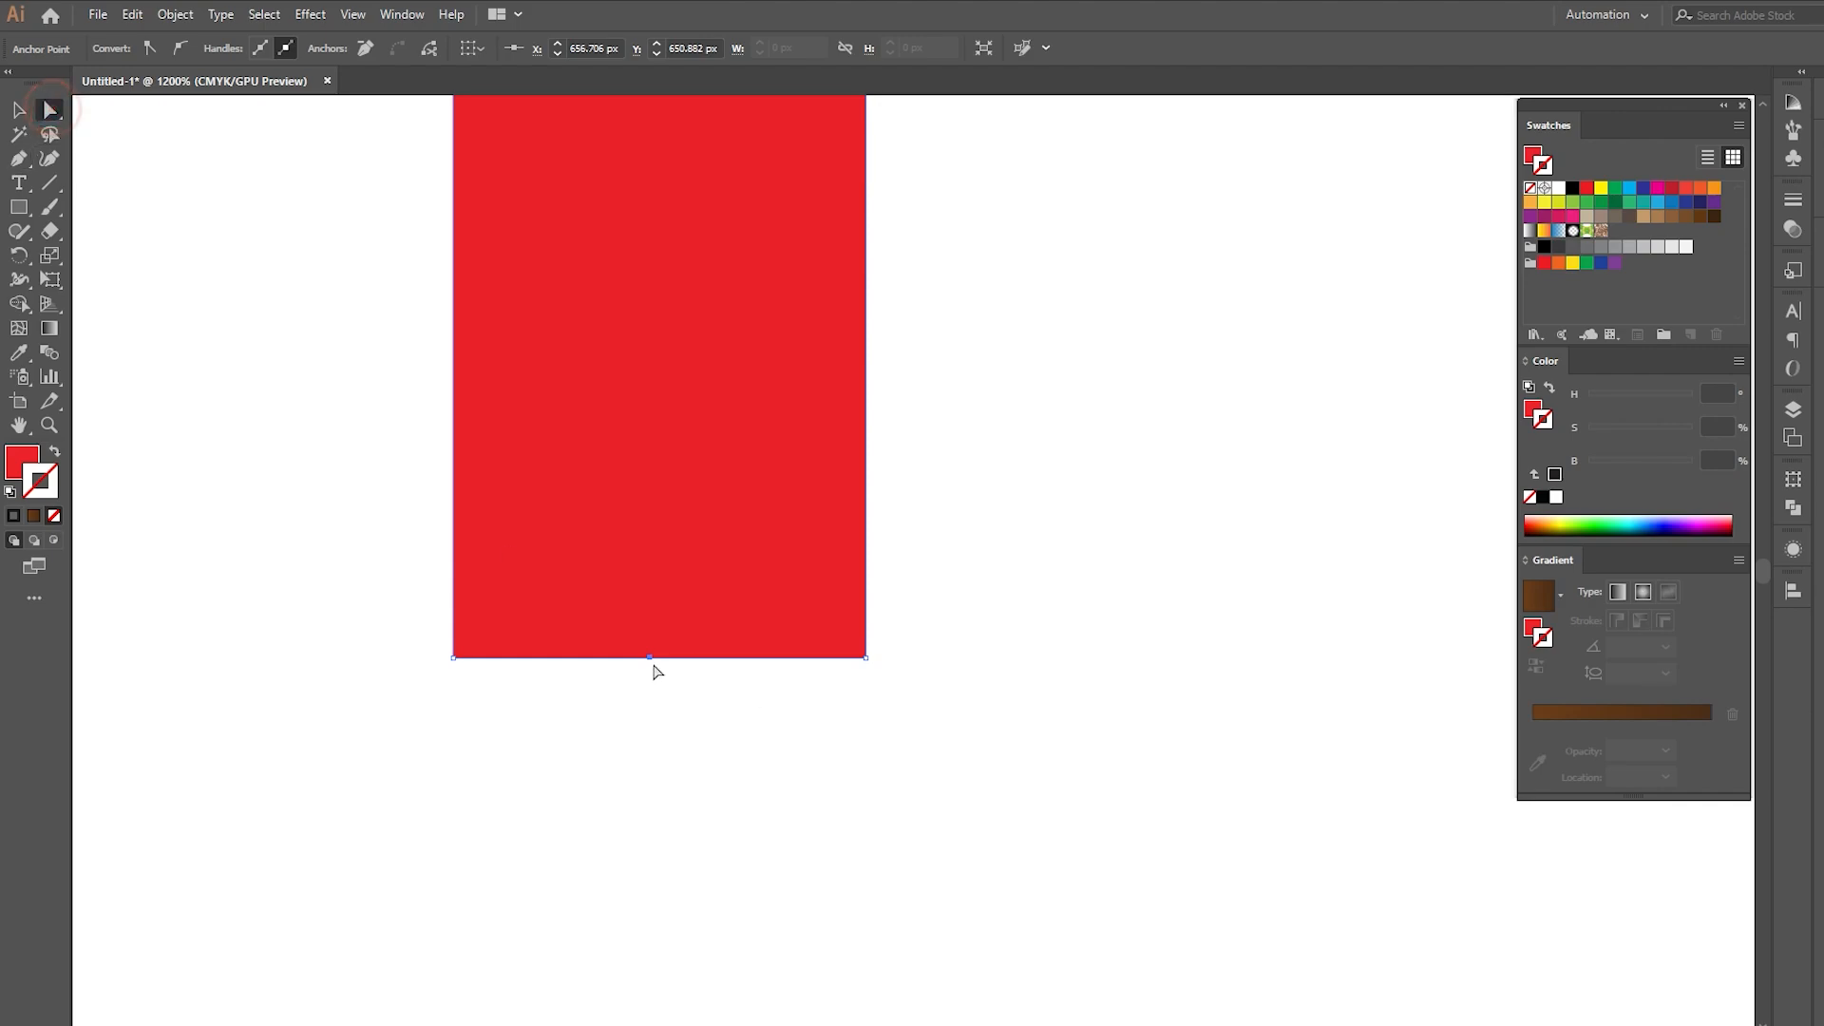
{"action": "left_click_drag", "start_coordinate": [651, 659], "coordinate": [654, 953]}
{"action": "left_click_drag", "start_coordinate": [657, 781], "coordinate": [666, 647]}
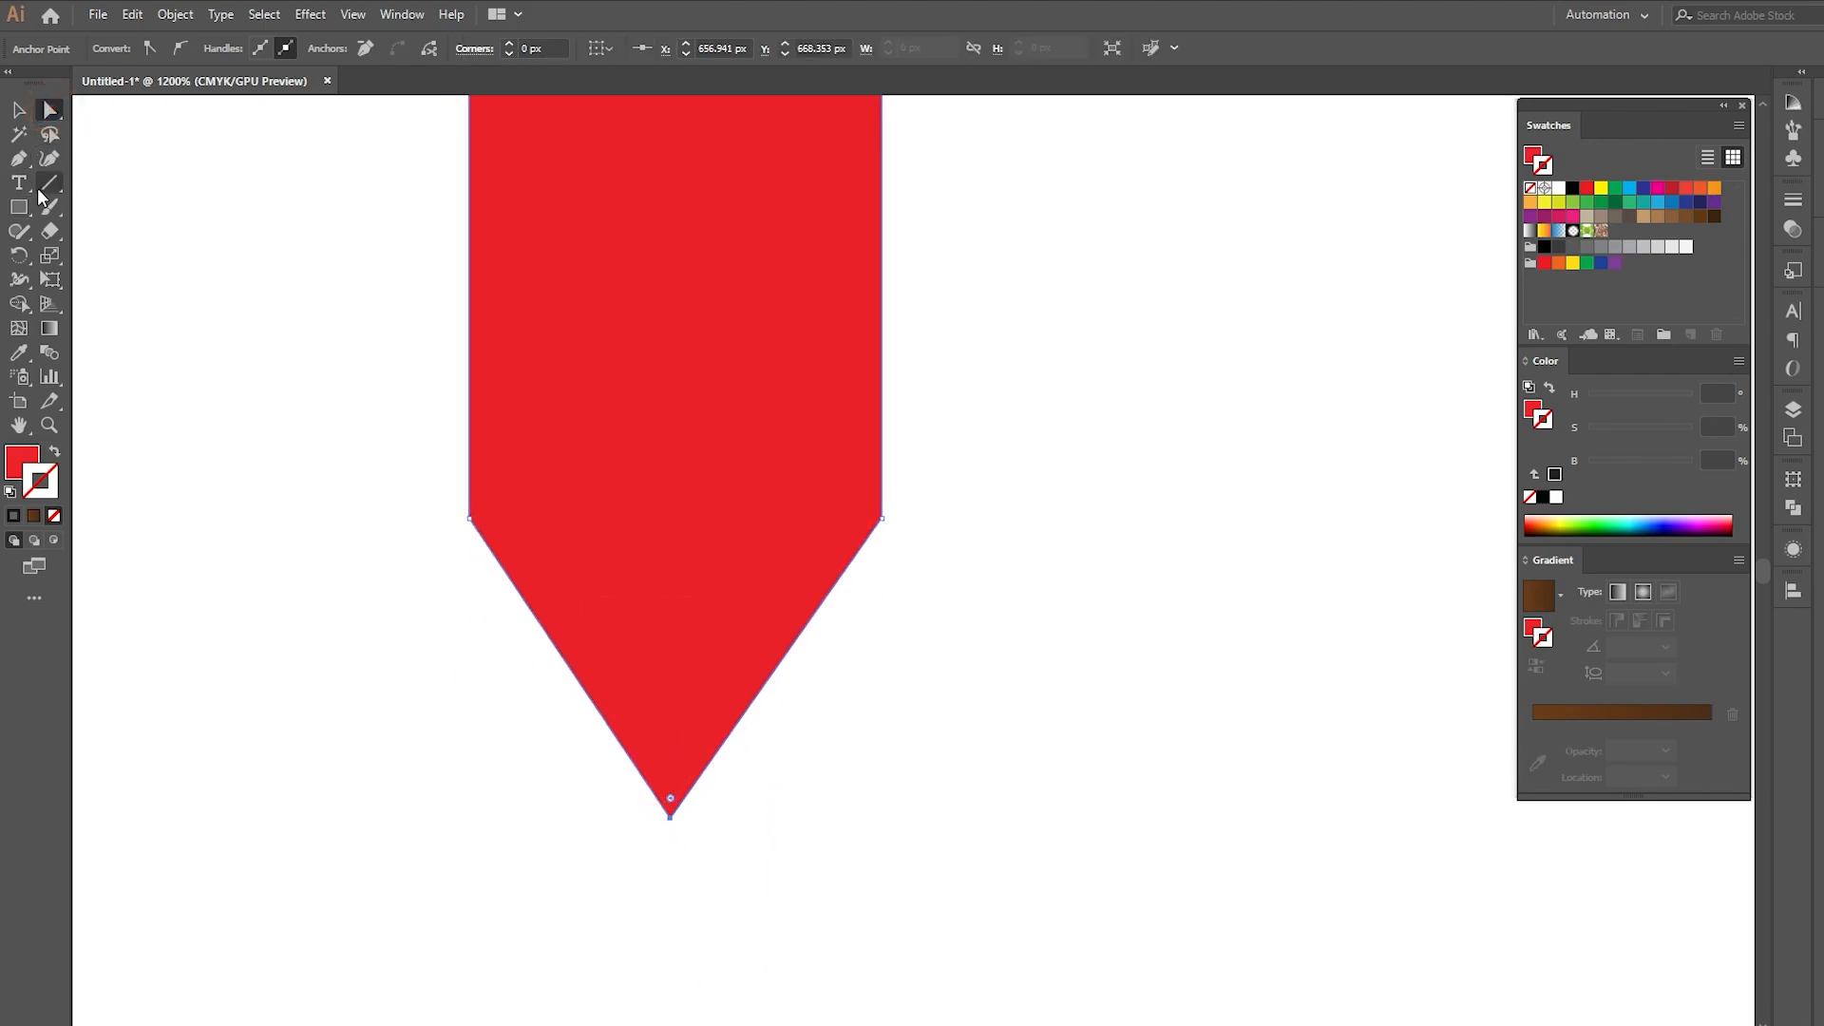
Convert the strip's bottom tip to a smooth point with horizontal handles so the end becomes rounded
{"action": "left_click", "coordinate": [19, 158]}
{"action": "left_click", "coordinate": [110, 228]}
{"action": "left_click_drag", "start_coordinate": [671, 817], "coordinate": [522, 818]}
{"action": "key", "text": "v"}
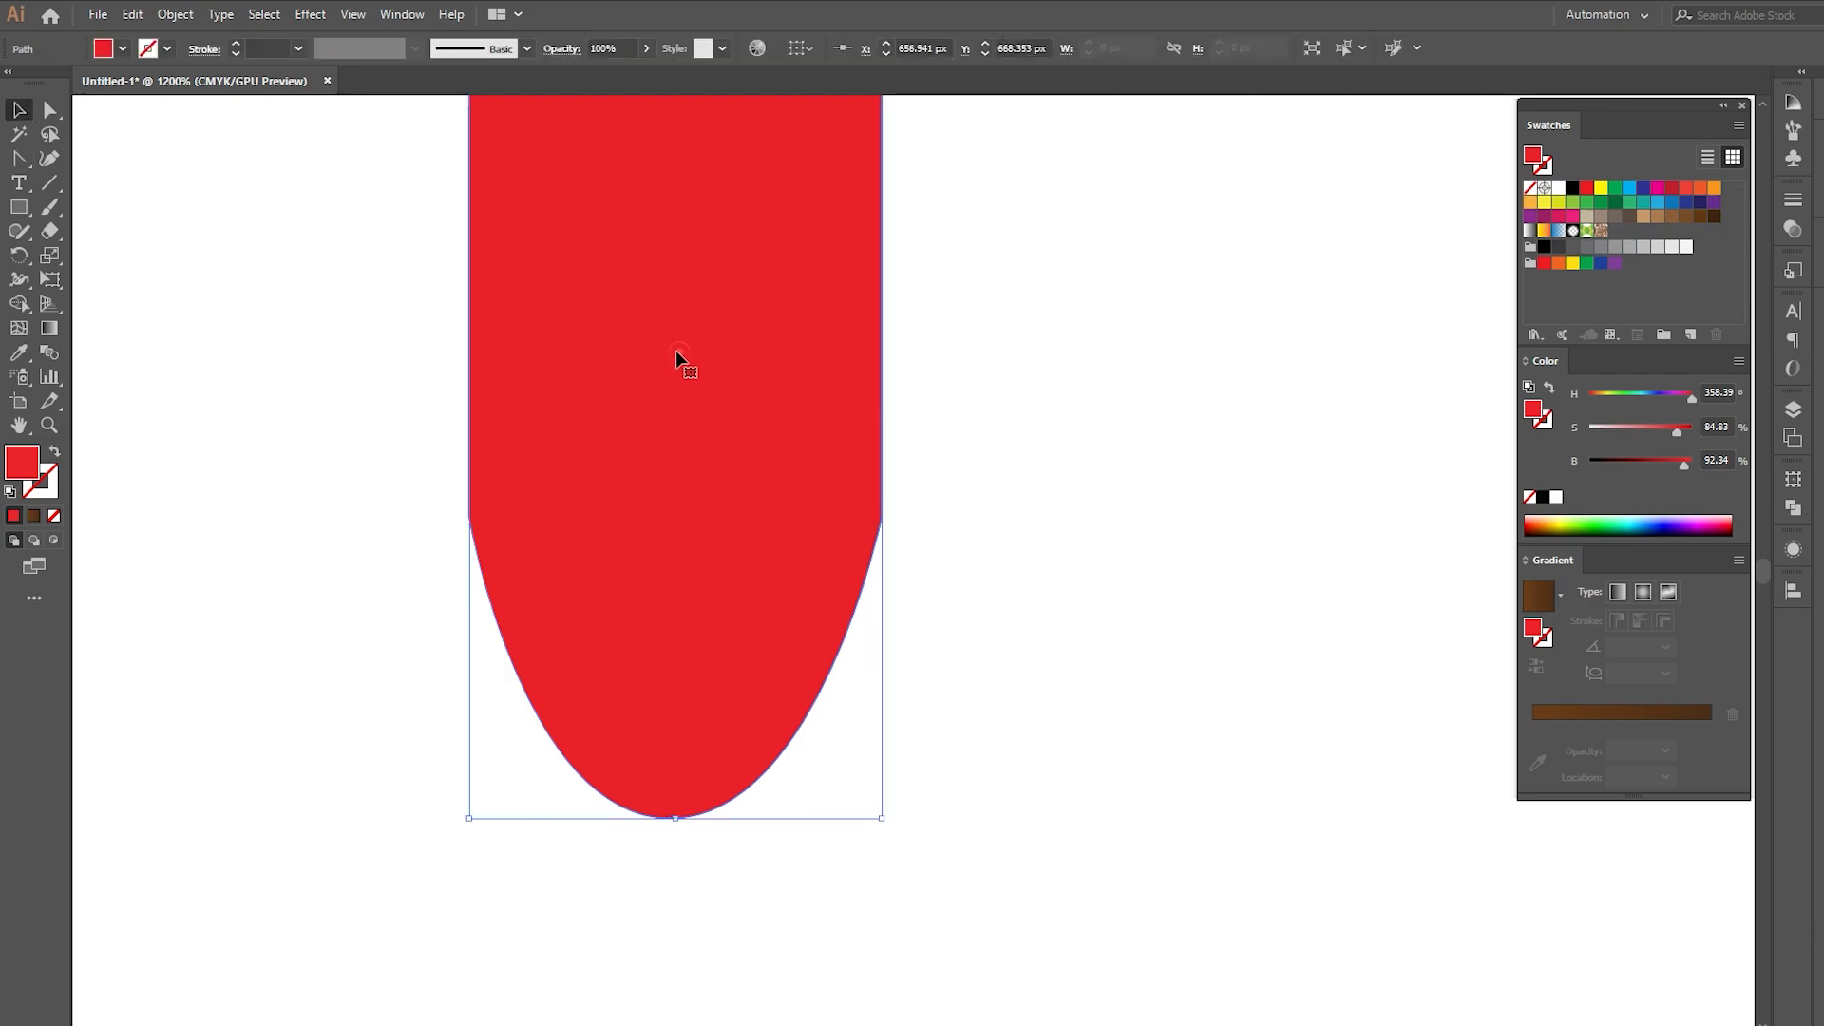
Duplicate the rounded red strip twice to the right so three strips sit edge to edge, then deselect them
{"action": "scroll", "coordinate": [607, 493], "scroll_direction": "down", "scroll_amount": 1}
{"action": "scroll", "coordinate": [712, 469], "scroll_direction": "up", "scroll_amount": 1}
{"action": "scroll", "coordinate": [712, 468], "scroll_direction": "right", "scroll_amount": 5}
{"action": "left_click", "coordinate": [544, 481]}
{"action": "left_click_drag", "start_coordinate": [544, 481], "coordinate": [955, 505]}
{"action": "key", "text": "ctrl+d"}
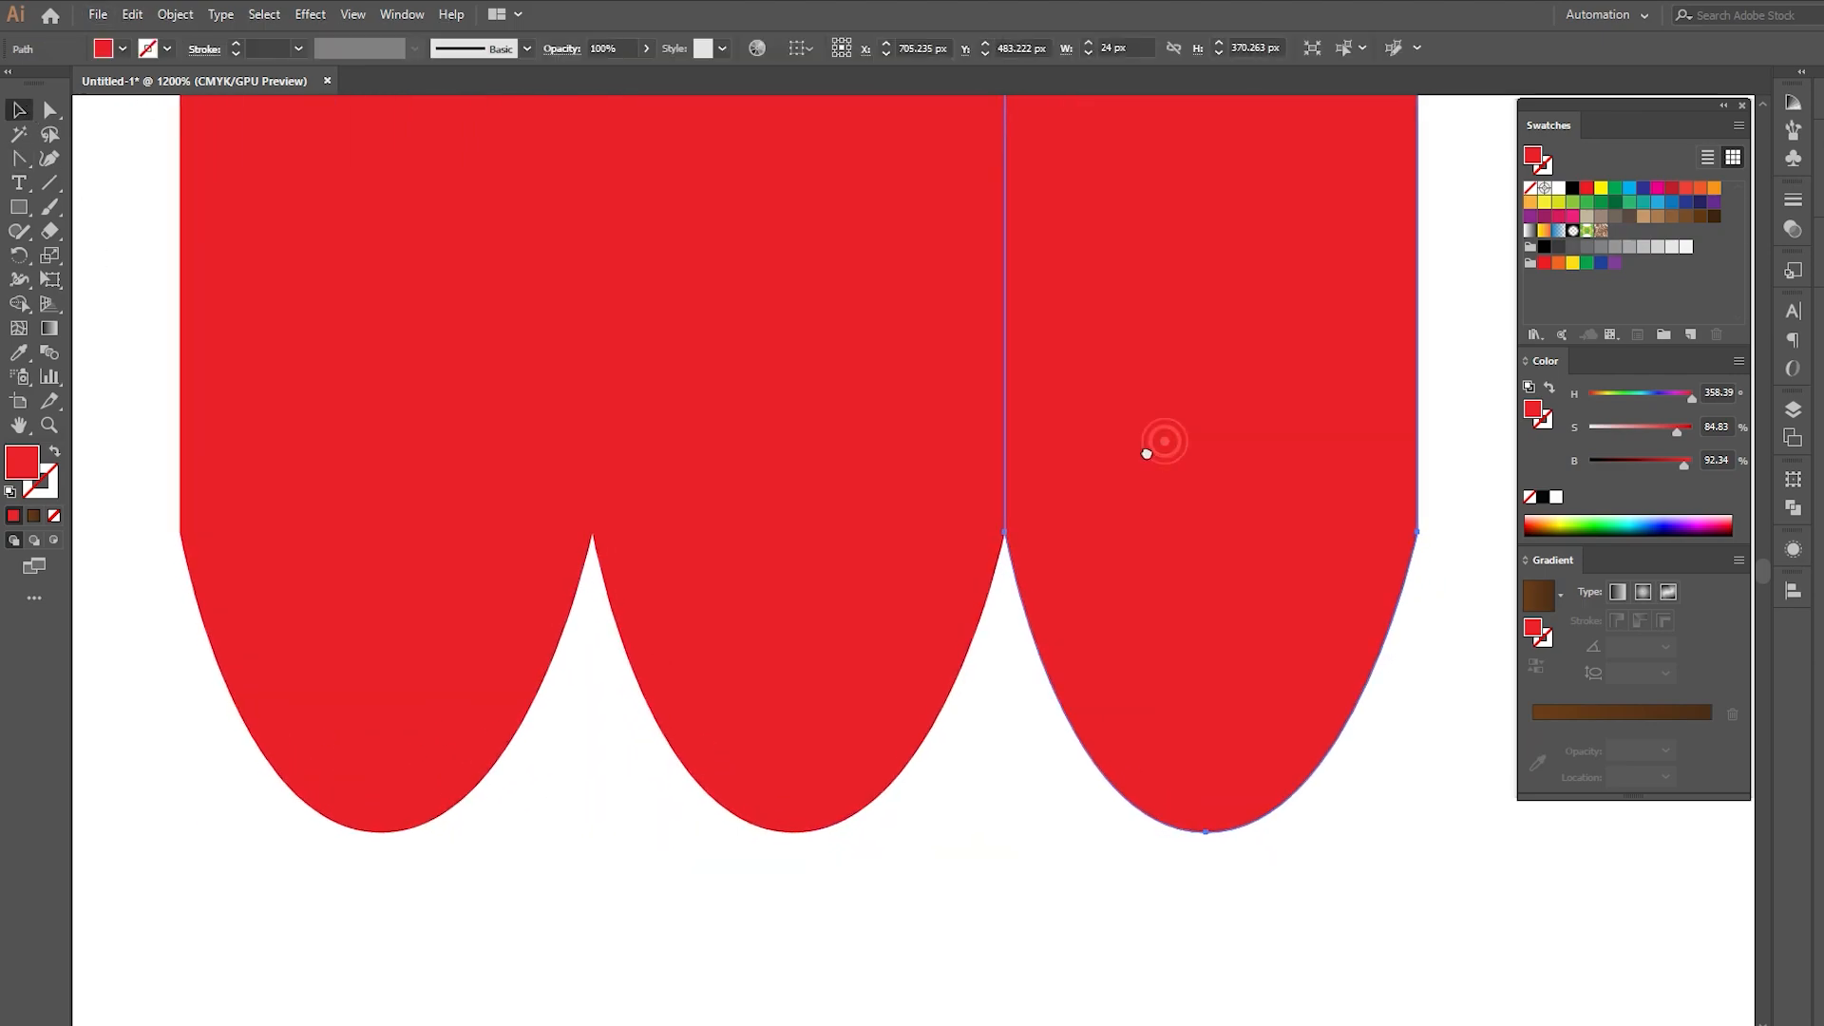
{"action": "key", "text": "ctrl+minus"}
{"action": "left_click", "coordinate": [1323, 472]}
Select the rightmost red strip and apply the current brown linear gradient to it
{"action": "scroll", "coordinate": [1187, 669], "scroll_direction": "down", "scroll_amount": 1}
{"action": "left_click_drag", "start_coordinate": [1325, 425], "coordinate": [1200, 495]}
{"action": "scroll", "coordinate": [986, 574], "scroll_direction": "down", "scroll_amount": 6}
{"action": "left_click_drag", "start_coordinate": [1054, 442], "coordinate": [894, 553]}
{"action": "scroll", "coordinate": [816, 567], "scroll_direction": "up", "scroll_amount": 2}
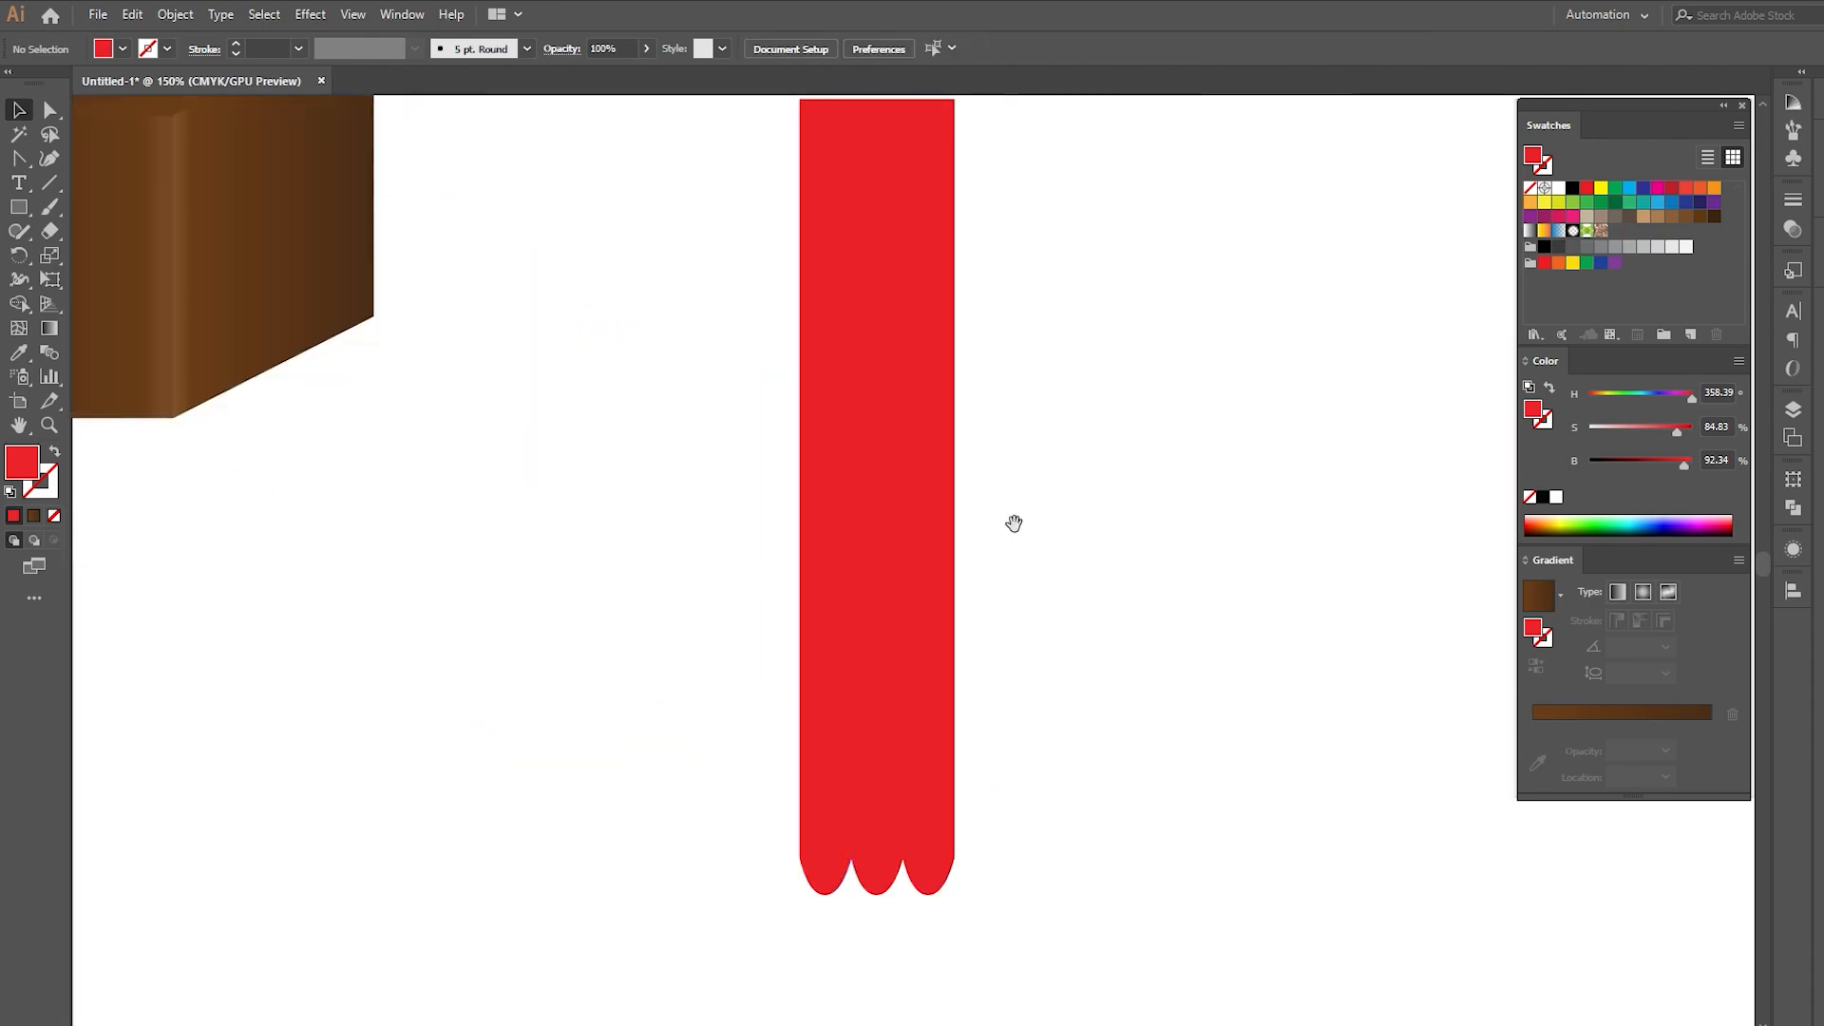
{"action": "left_click_drag", "start_coordinate": [1092, 521], "coordinate": [1046, 557]}
{"action": "left_click", "coordinate": [883, 597]}
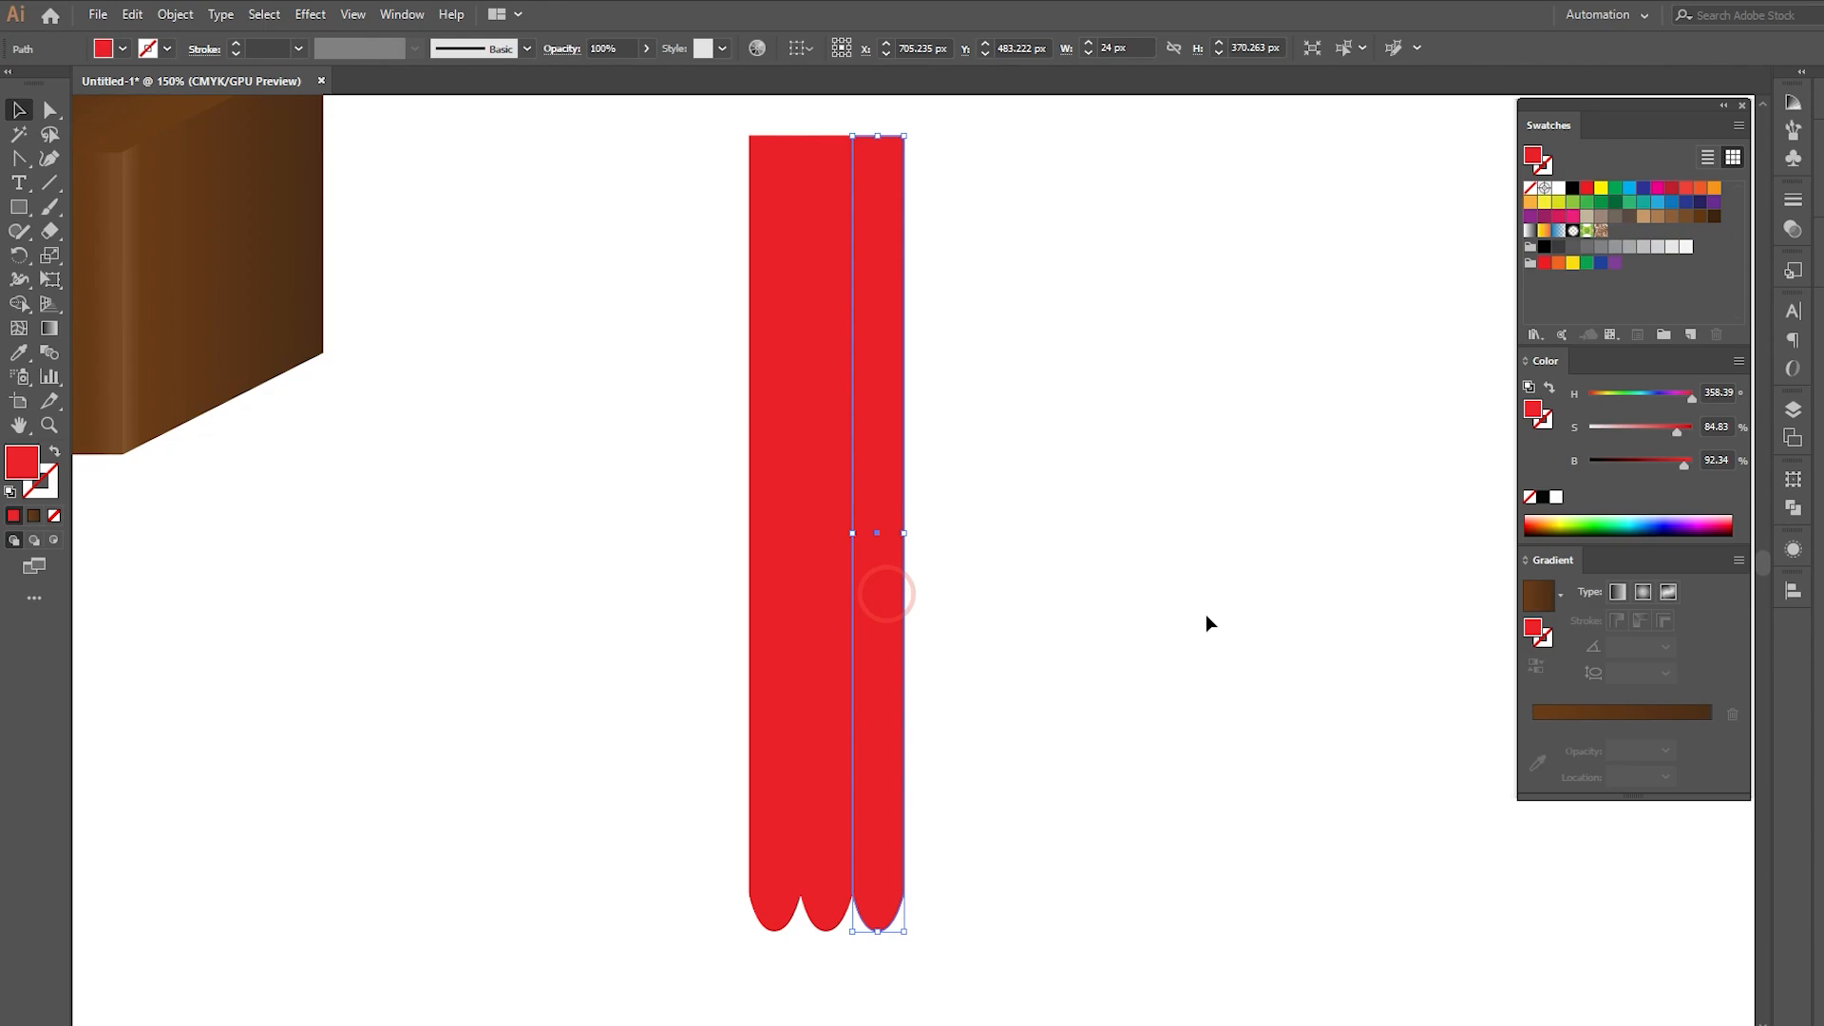
{"action": "left_click", "coordinate": [1581, 712]}
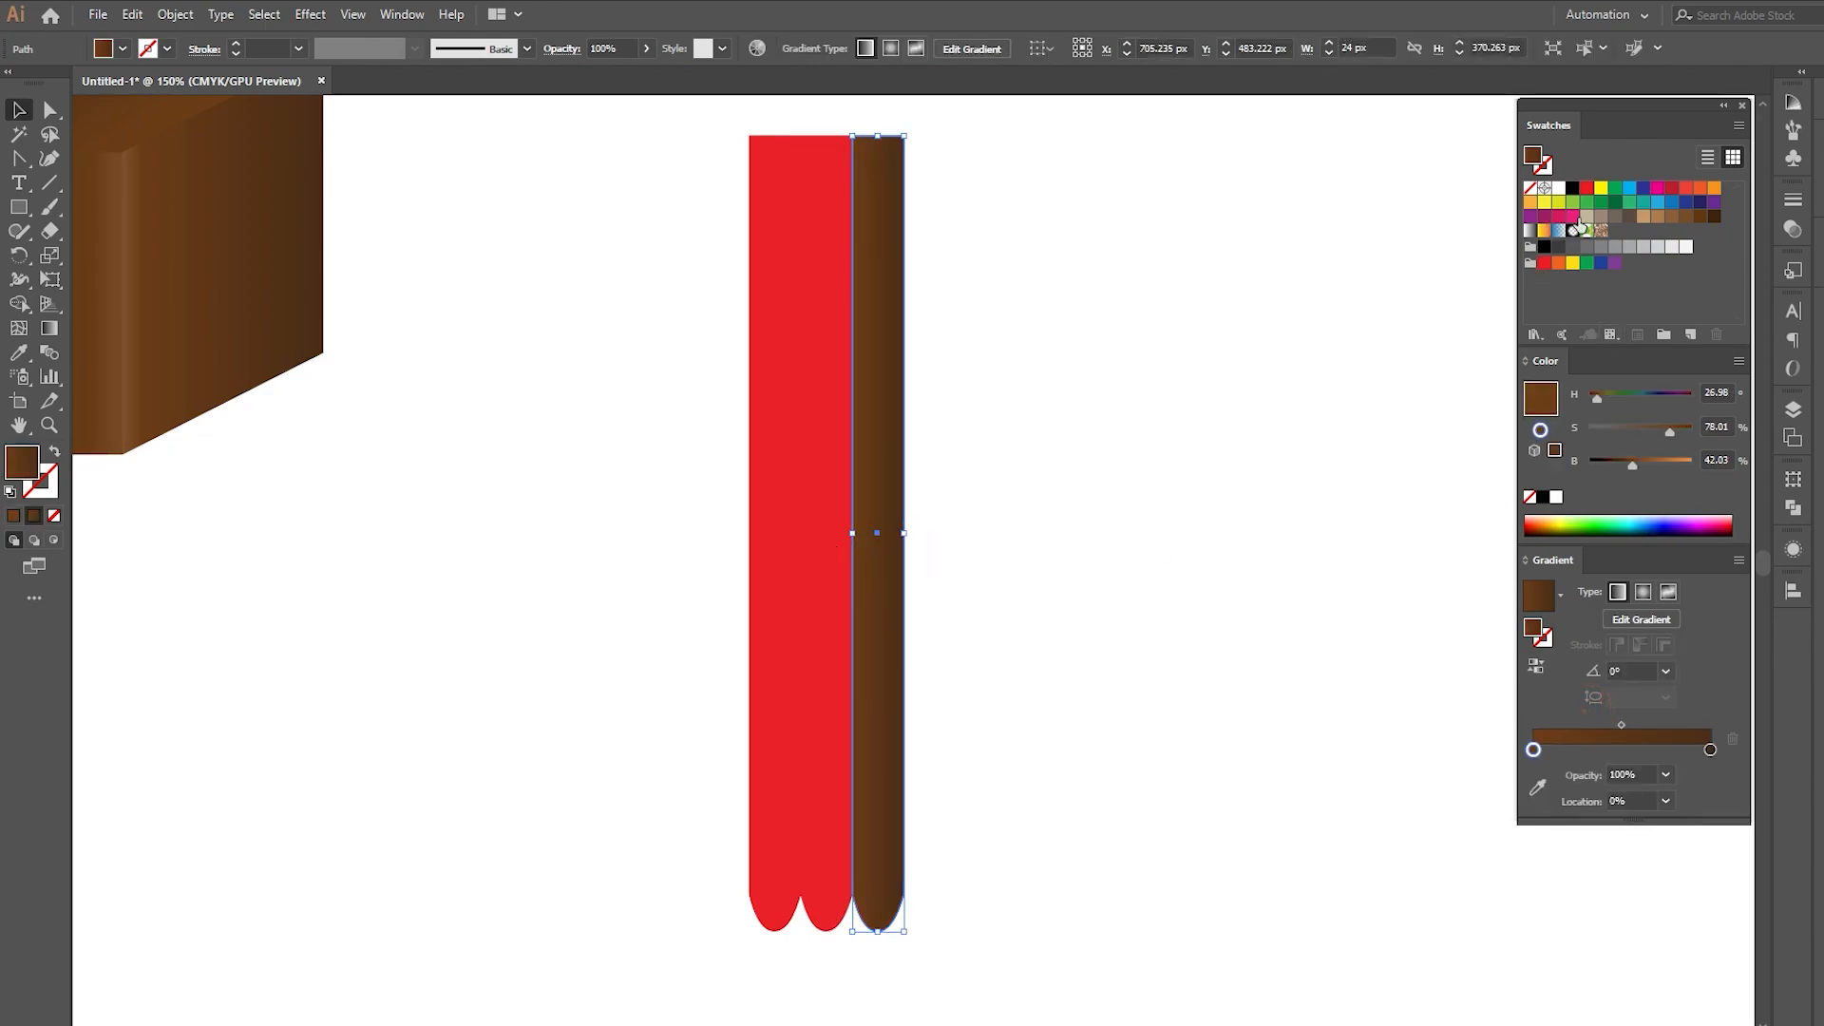
Recolour both gradient stops red, darken the end stop to 99% saturation and 64% brightness, and deselect the strip
{"action": "left_click_drag", "start_coordinate": [1586, 187], "coordinate": [1533, 750]}
{"action": "left_click_drag", "start_coordinate": [1587, 190], "coordinate": [1711, 751]}
{"action": "double_click", "coordinate": [1711, 750]}
{"action": "left_click_drag", "start_coordinate": [1679, 432], "coordinate": [1658, 467]}
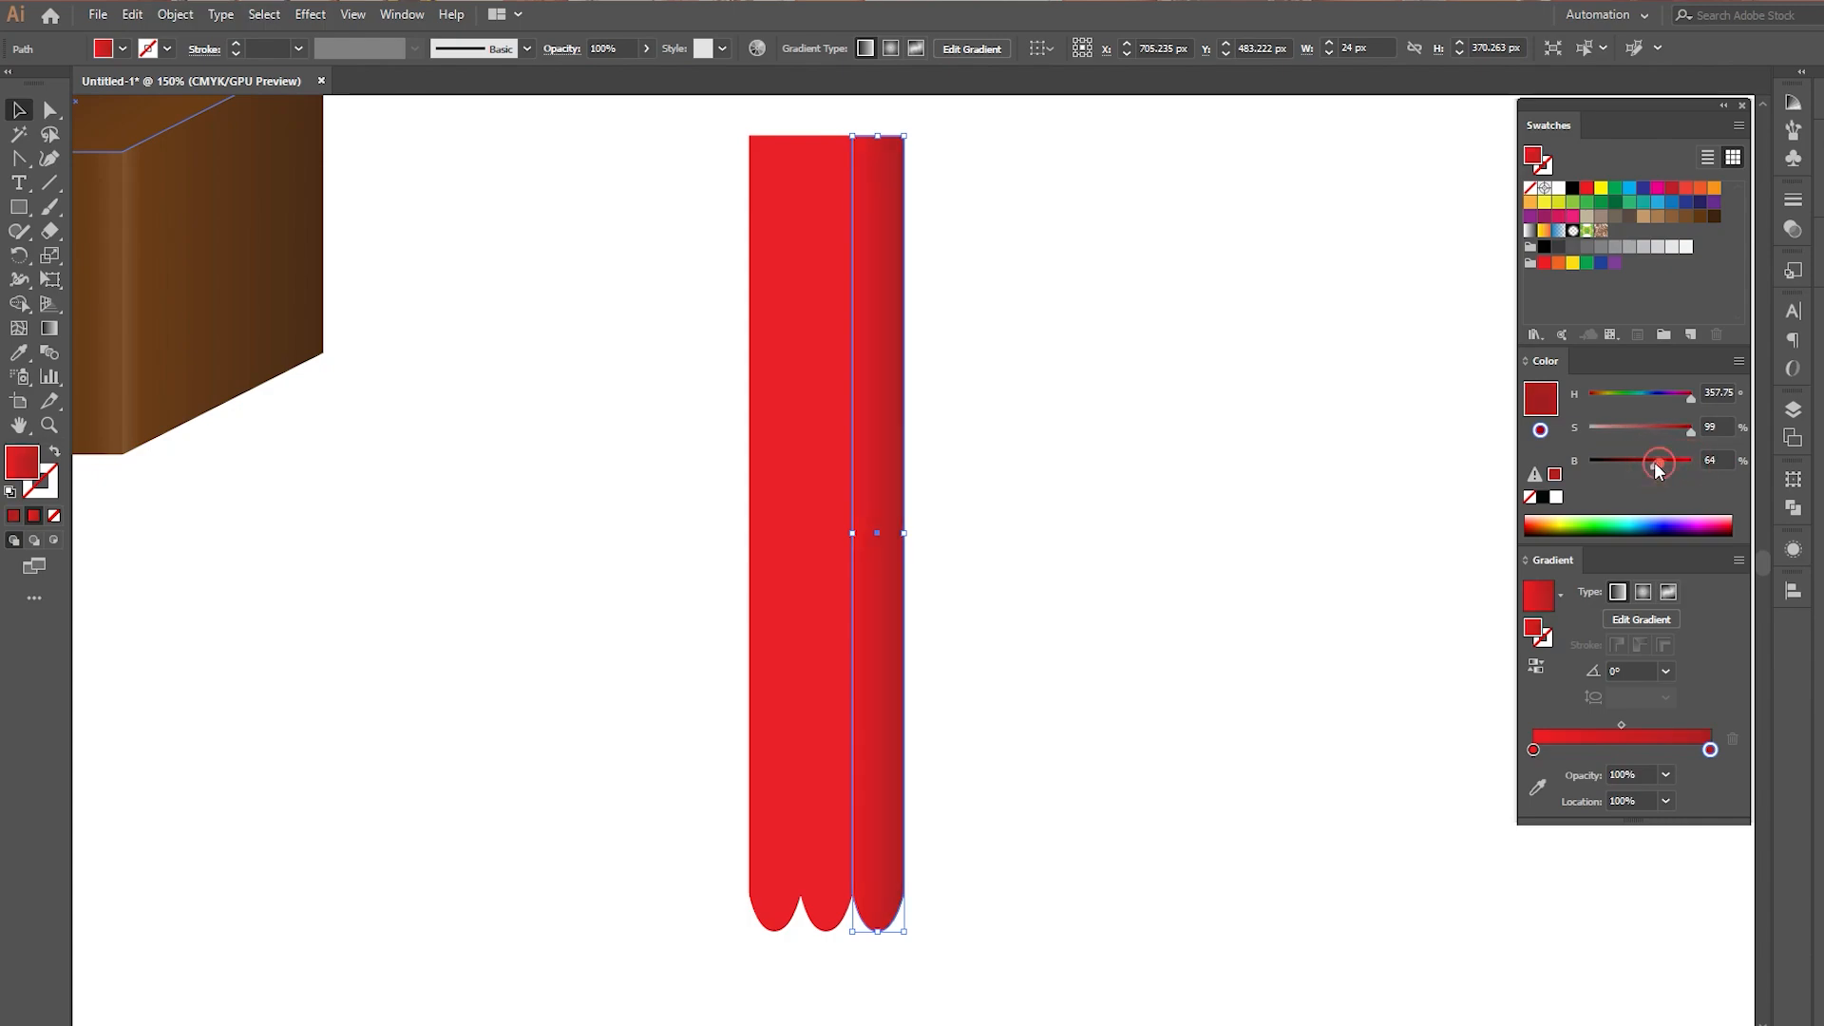
{"action": "left_click", "coordinate": [1364, 430]}
Copy the rightmost strip's red gradient onto the other two strips with the Eyedropper and deselect them
{"action": "left_click", "coordinate": [896, 467]}
{"action": "left_click_drag", "start_coordinate": [632, 685], "coordinate": [818, 967]}
{"action": "key", "text": "i"}
{"action": "left_click", "coordinate": [889, 644]}
{"action": "left_click", "coordinate": [19, 112]}
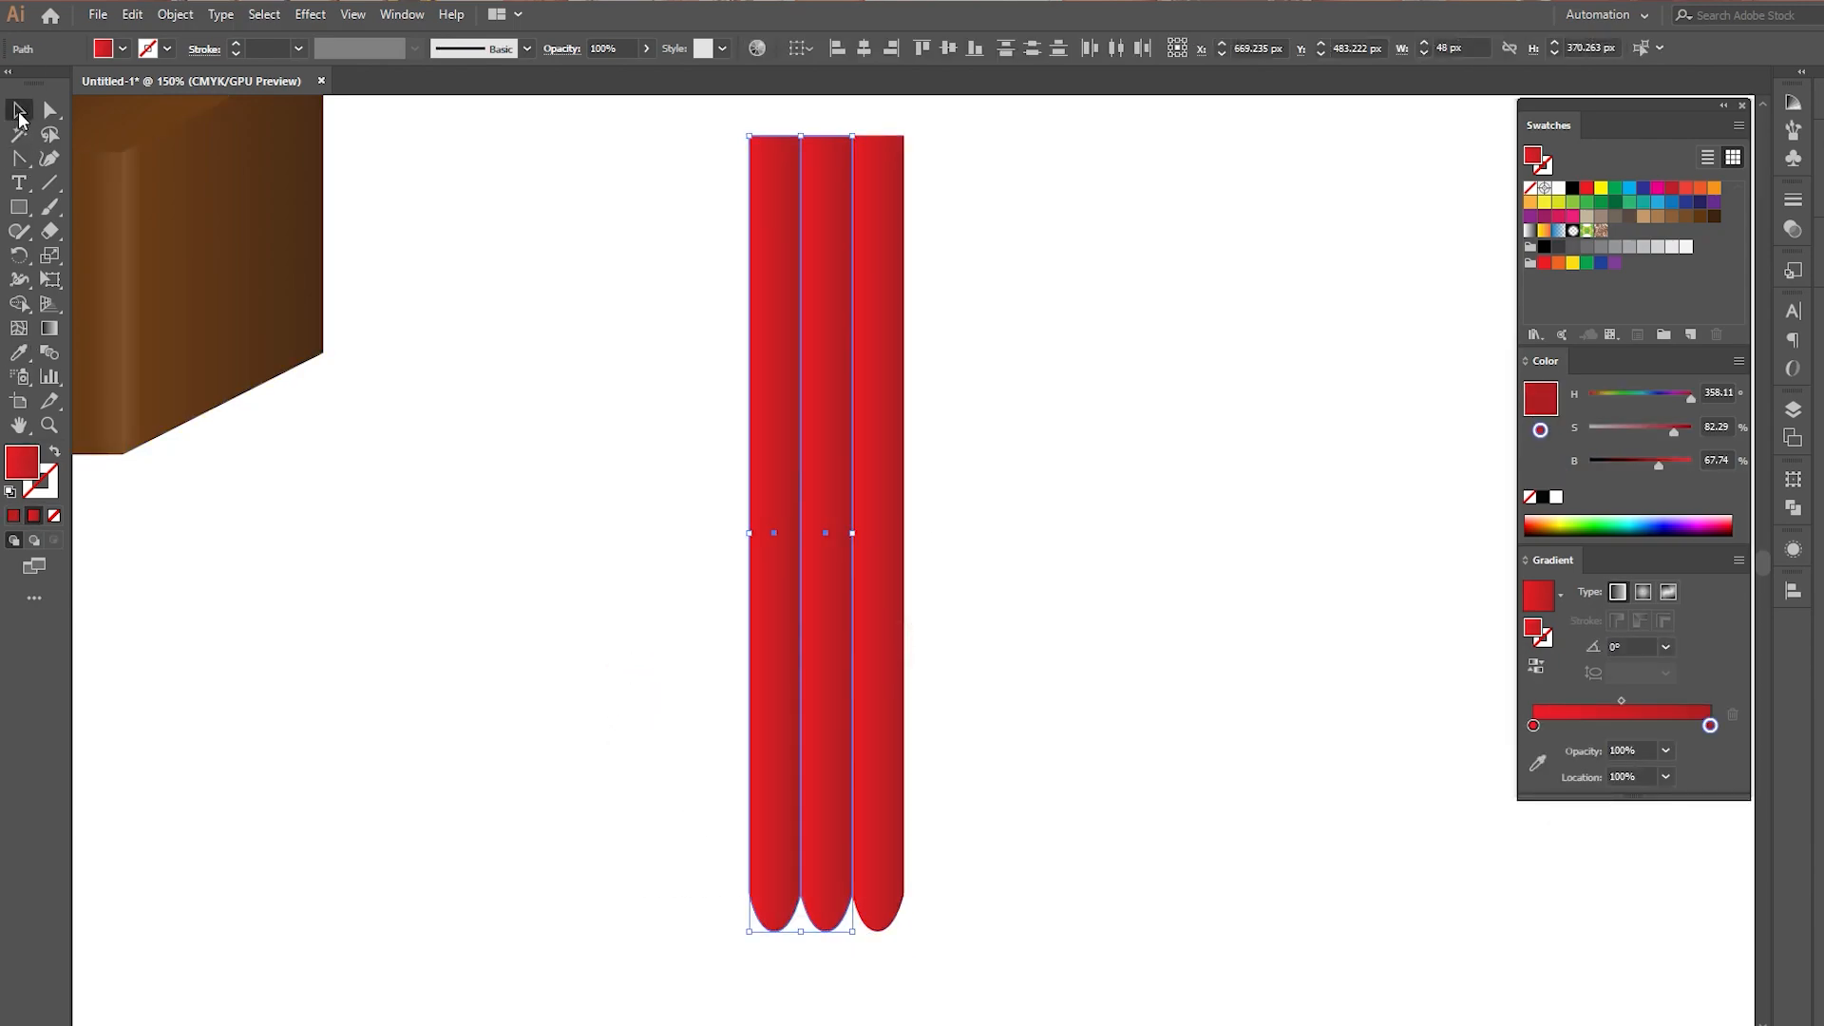
{"action": "left_click", "coordinate": [631, 293]}
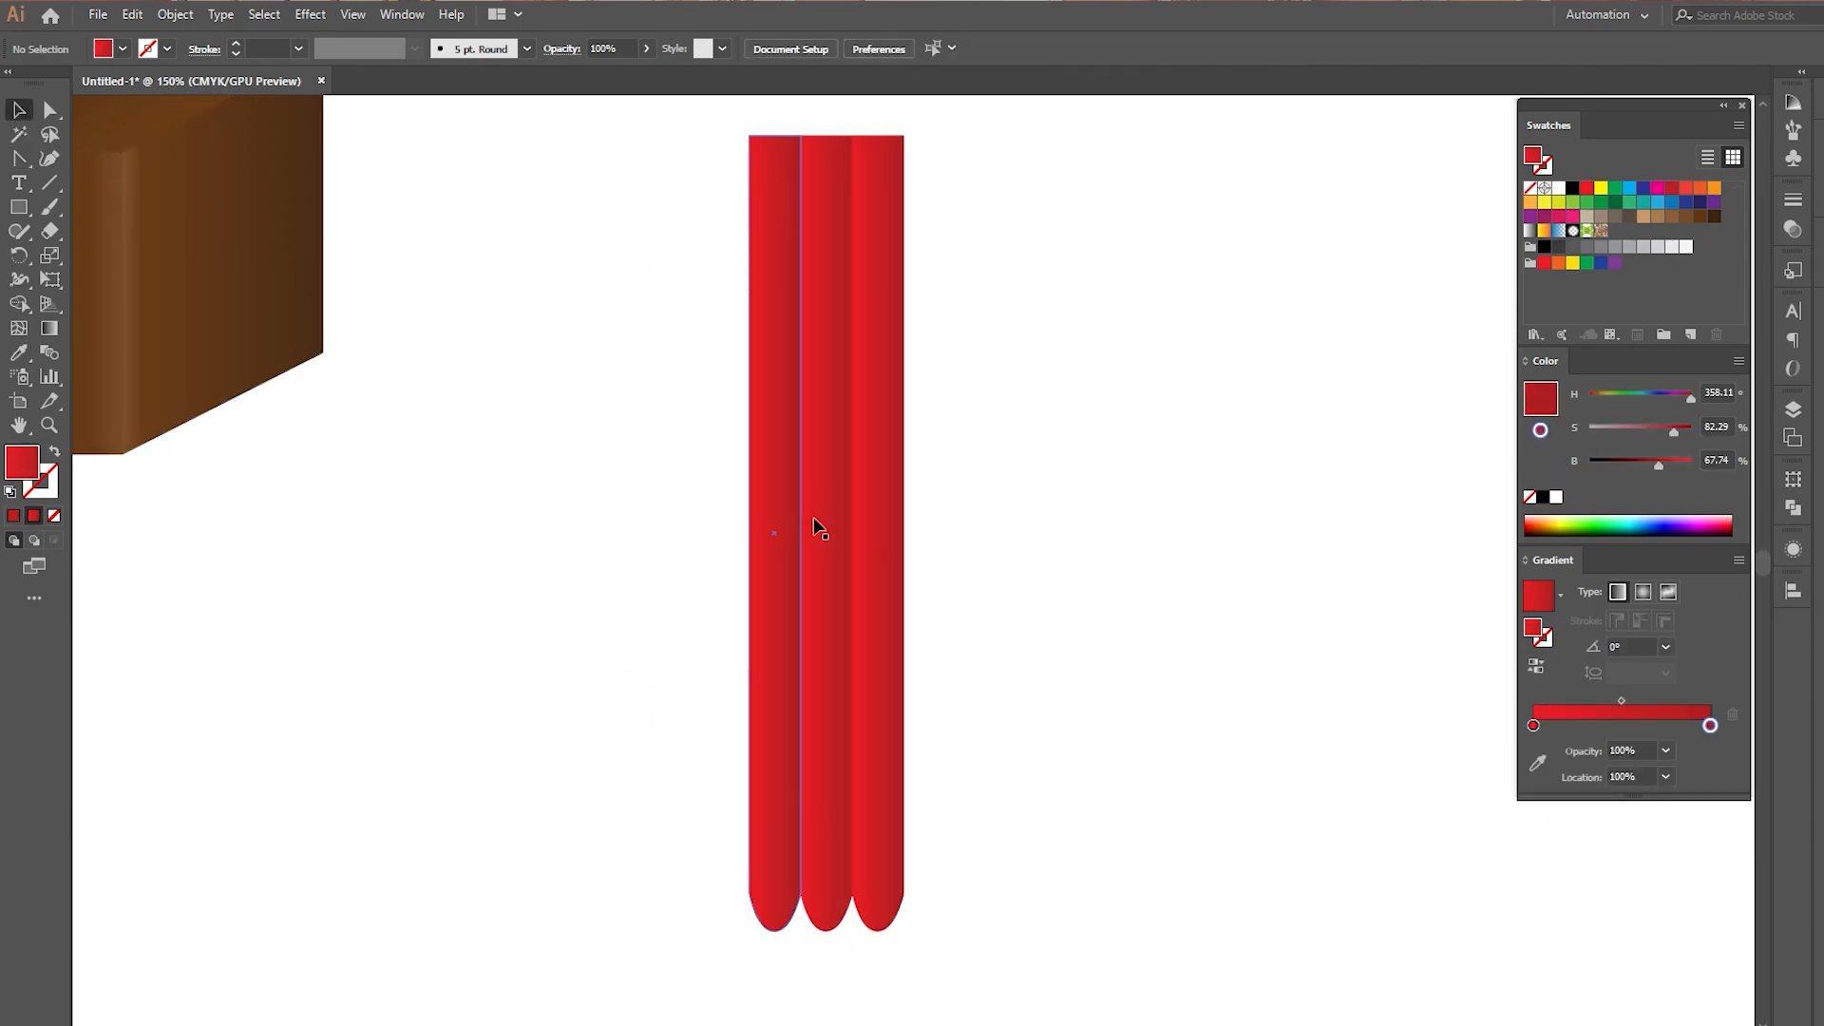
Reverse the leftmost strip's red gradient across its width with the Gradient tool so its outer edge is dark, and deselect it
{"action": "left_click", "coordinate": [780, 545]}
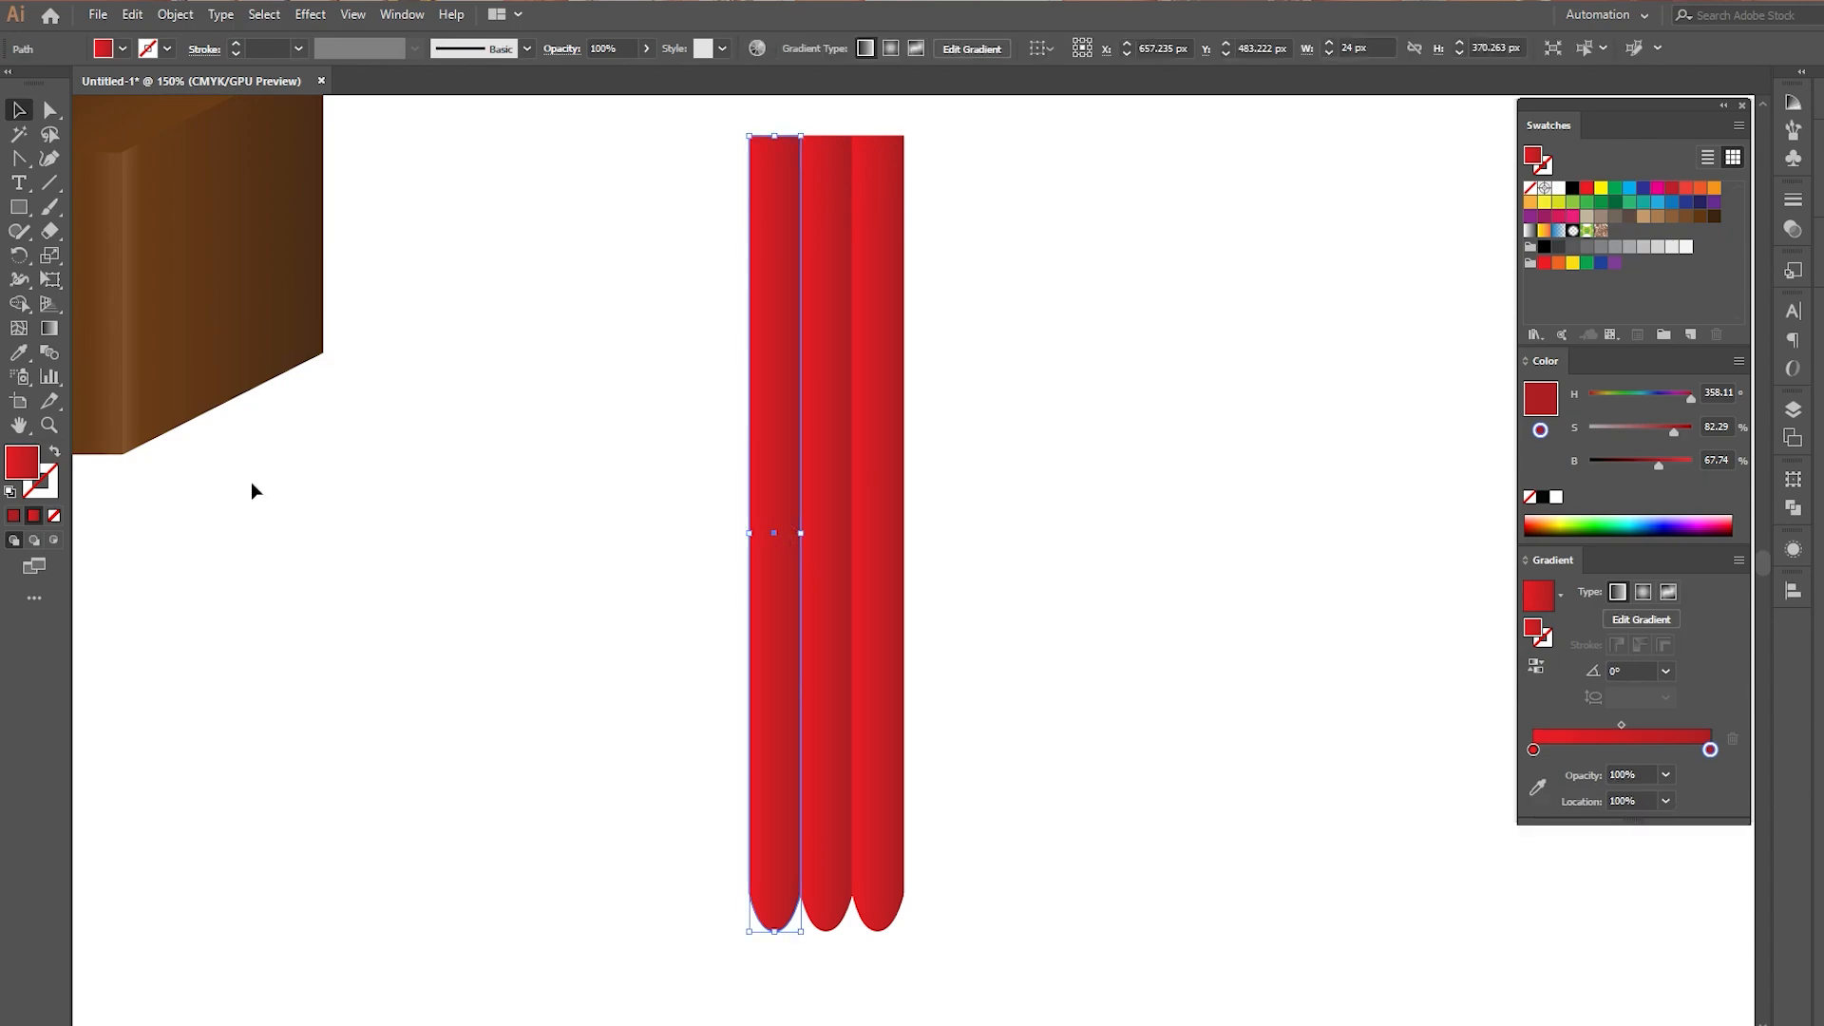
{"action": "left_click", "coordinate": [49, 329]}
{"action": "left_click_drag", "start_coordinate": [804, 565], "coordinate": [749, 565]}
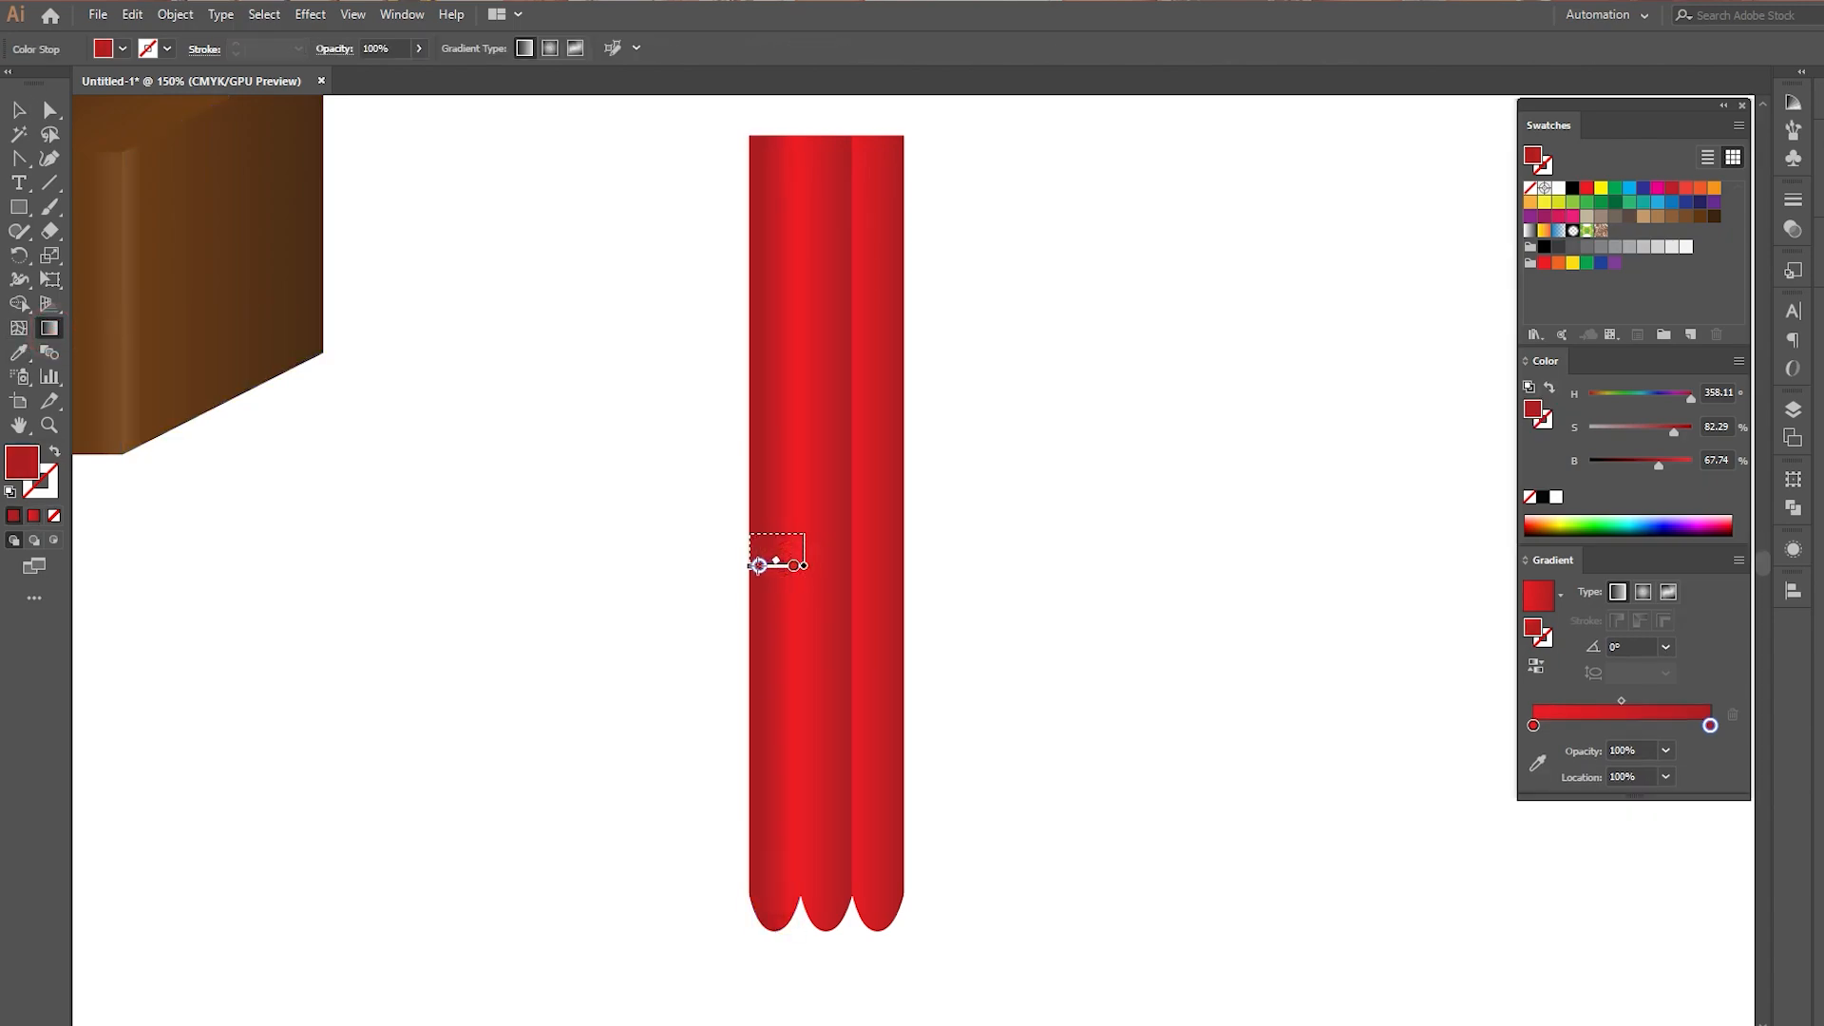
{"action": "left_click", "coordinate": [18, 110]}
{"action": "left_click", "coordinate": [470, 224]}
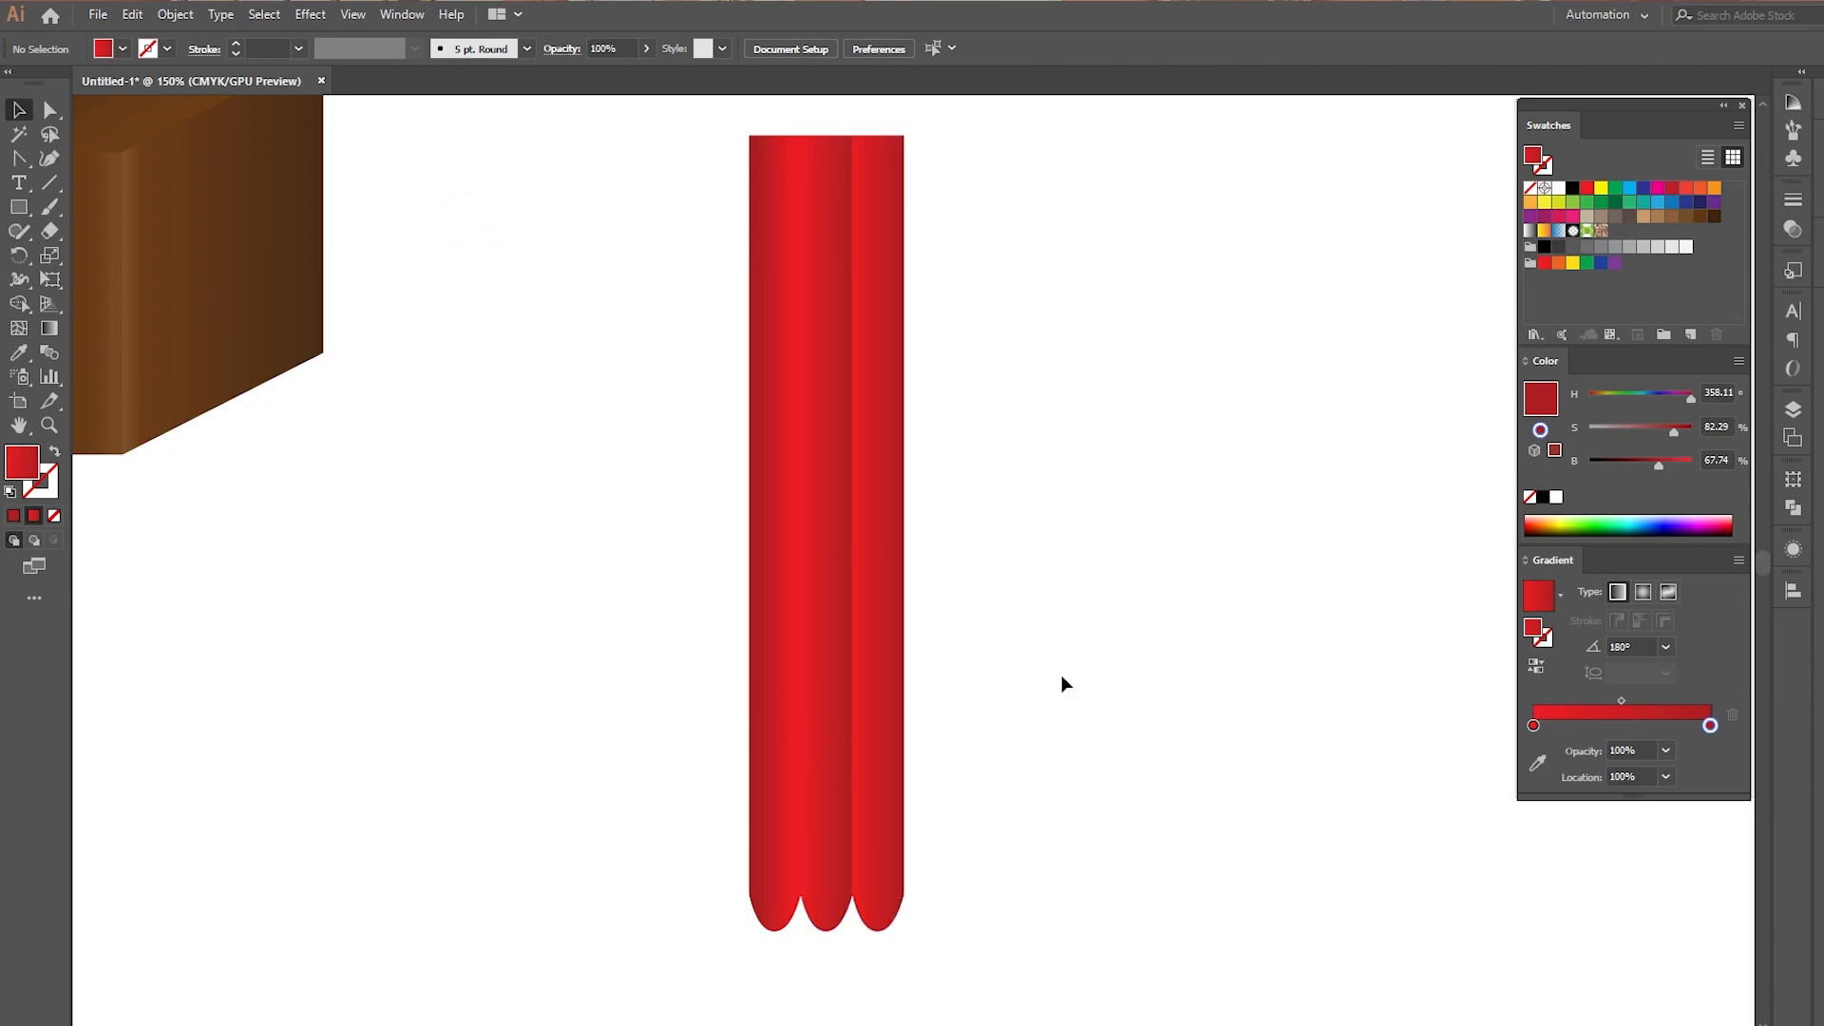
Add a highlight at the start of the rightmost strip's gradient: first stop 57% saturation and 88% brightness, neighbouring red stop at 16.48% location
{"action": "left_click_drag", "start_coordinate": [825, 772], "coordinate": [815, 679]}
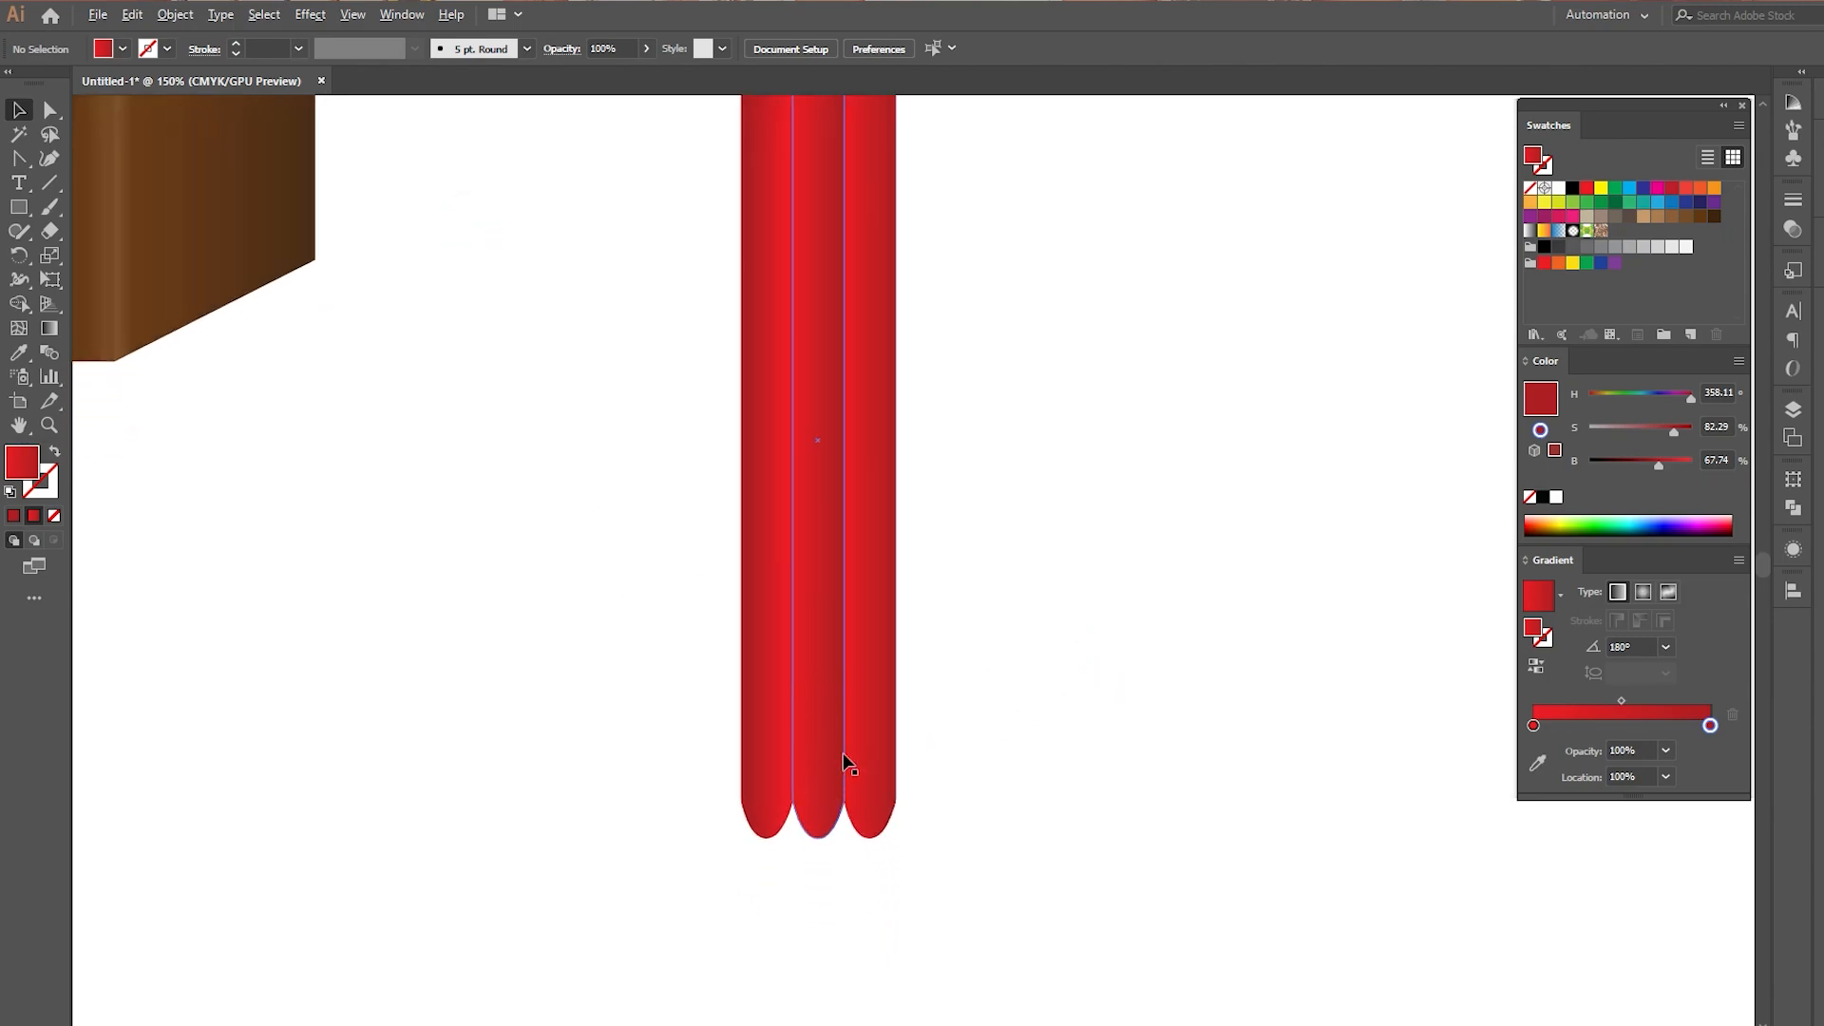
{"action": "scroll", "coordinate": [841, 752], "scroll_direction": "up", "scroll_amount": 2}
{"action": "scroll", "coordinate": [864, 670], "scroll_direction": "down", "scroll_amount": 1}
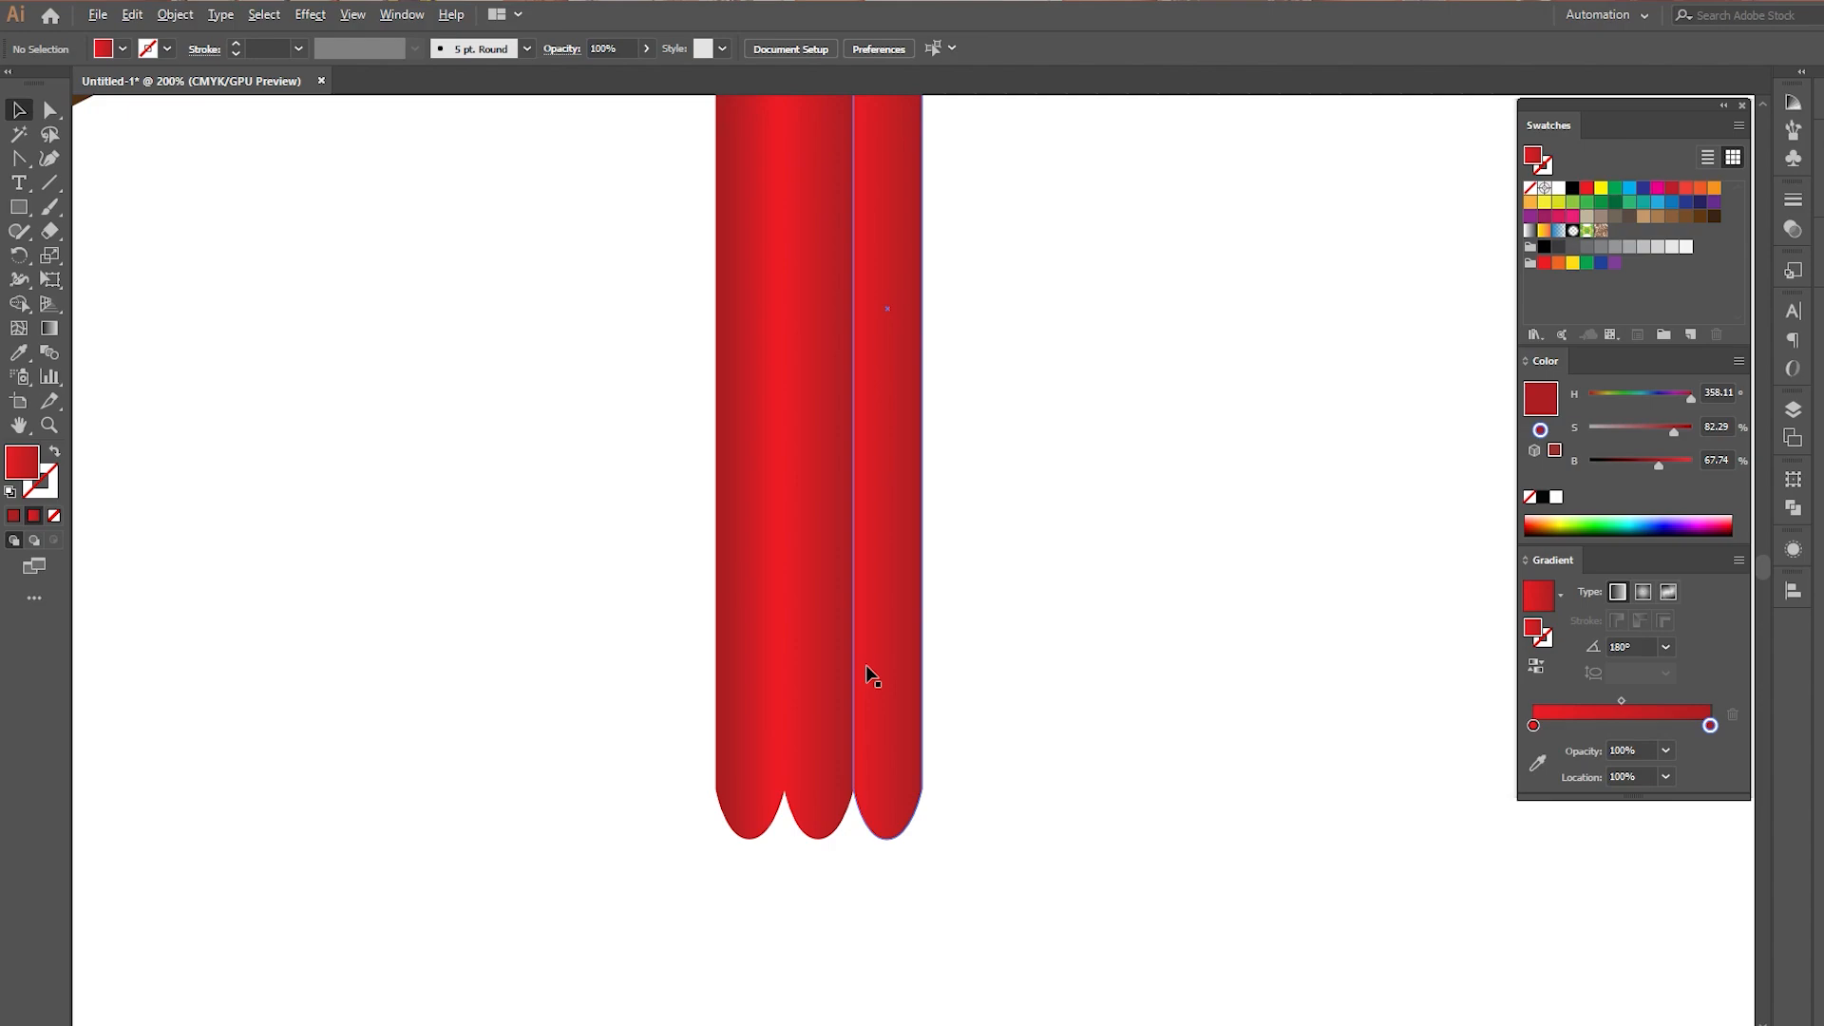
{"action": "left_click", "coordinate": [1546, 727]}
{"action": "left_click", "coordinate": [1533, 726]}
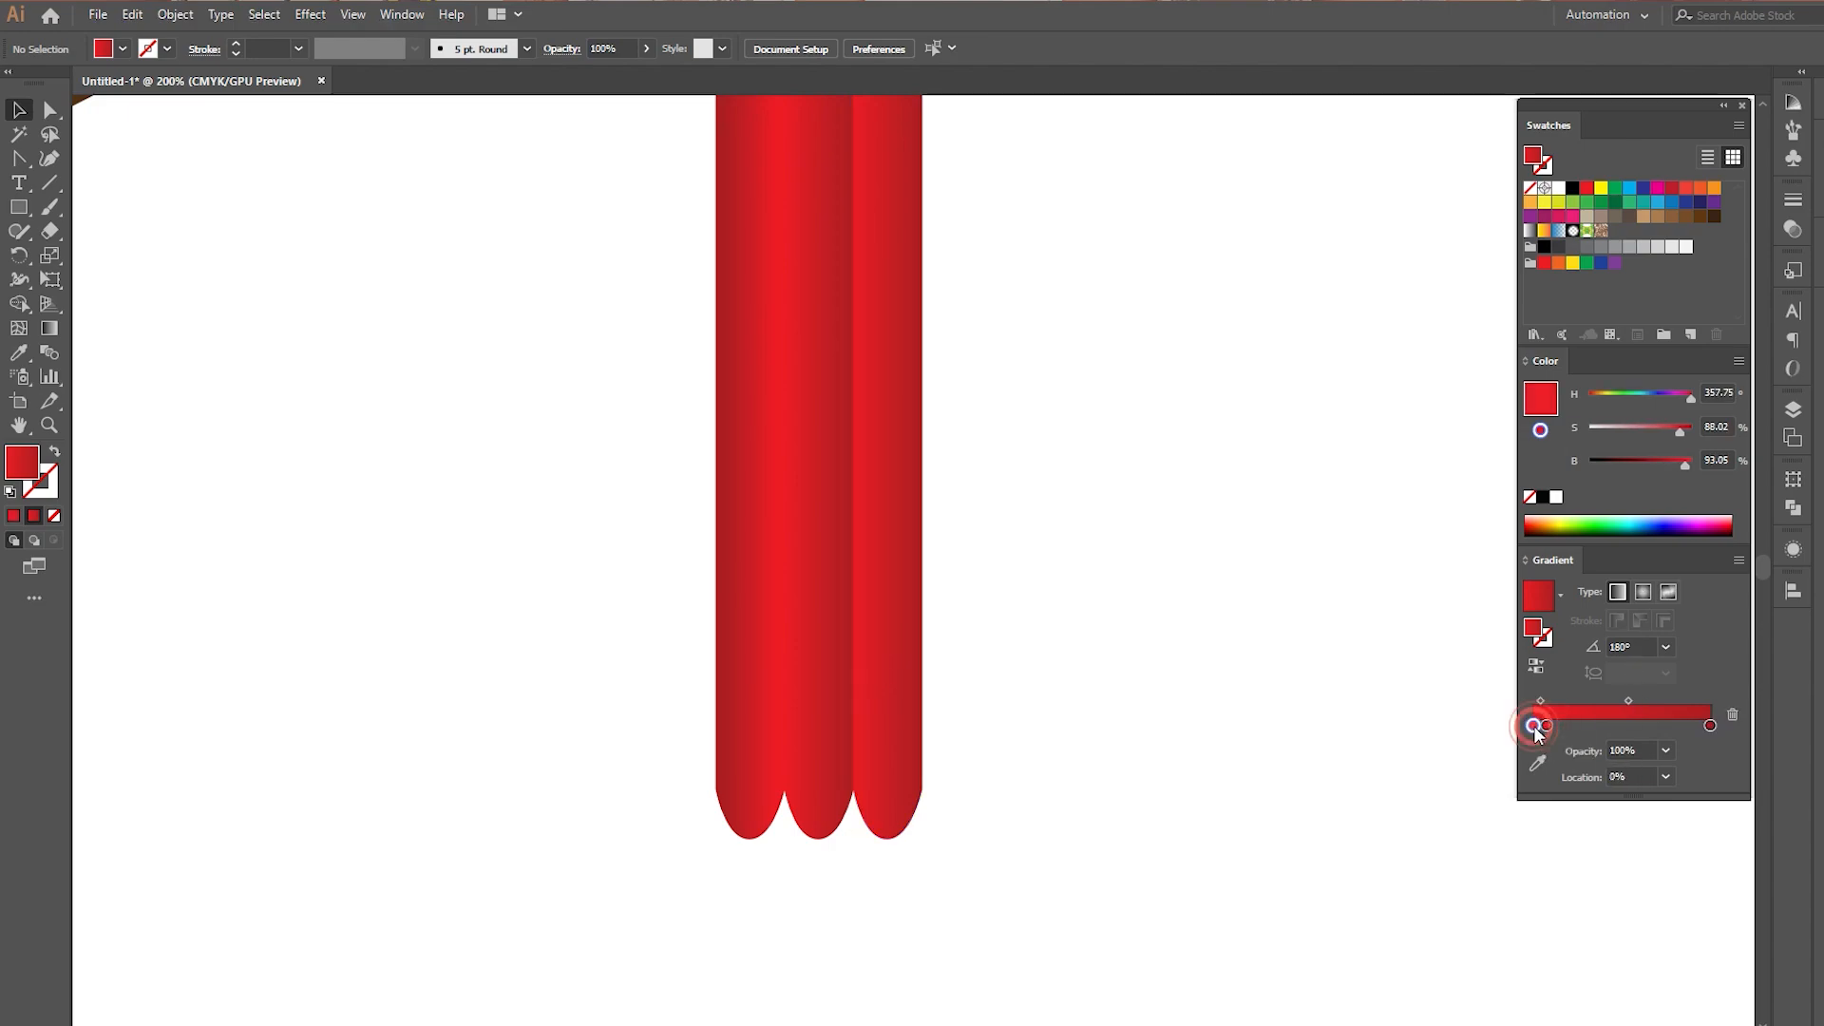
{"action": "left_click", "coordinate": [880, 691]}
{"action": "left_click", "coordinate": [1544, 749]}
{"action": "left_click", "coordinate": [1533, 749]}
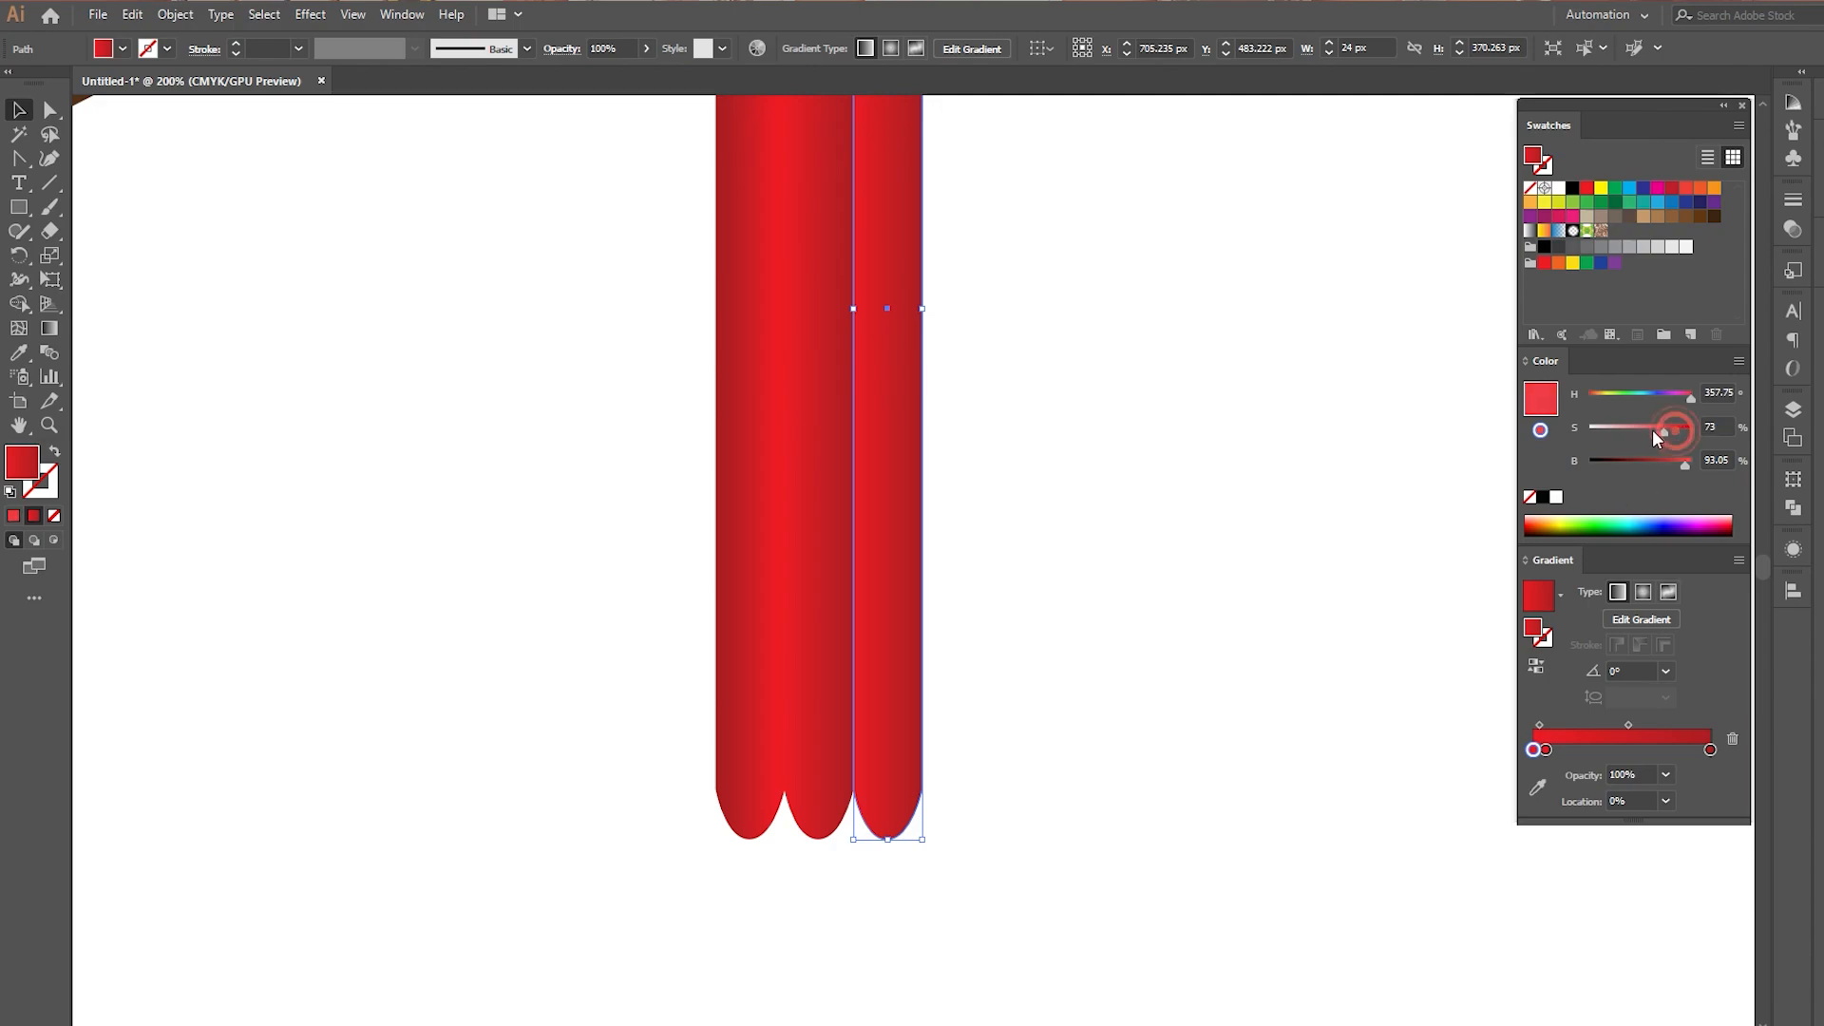
{"action": "left_click_drag", "start_coordinate": [1653, 431], "coordinate": [1679, 465]}
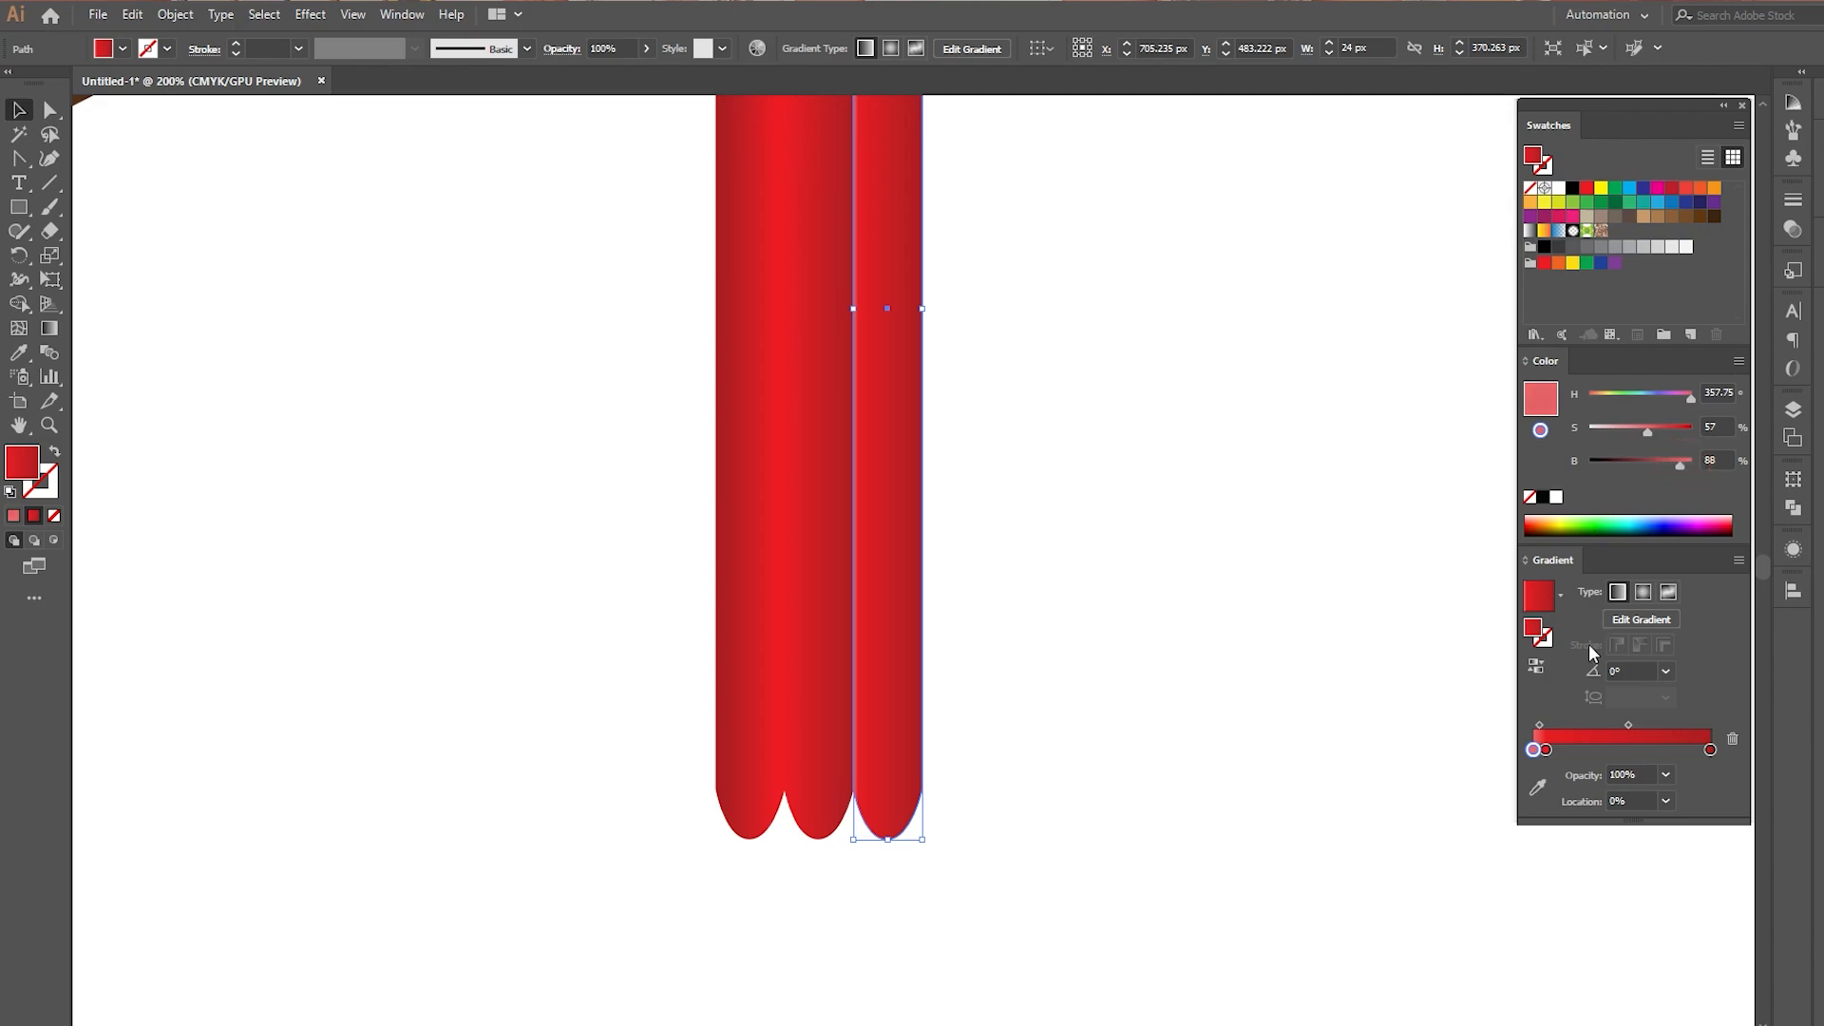
{"action": "mouse_move", "coordinate": [1547, 749]}
{"action": "left_mouse_down"}
{"action": "mouse_move", "coordinate": [1565, 747]}
{"action": "mouse_move", "coordinate": [1547, 750]}
{"action": "left_mouse_up"}
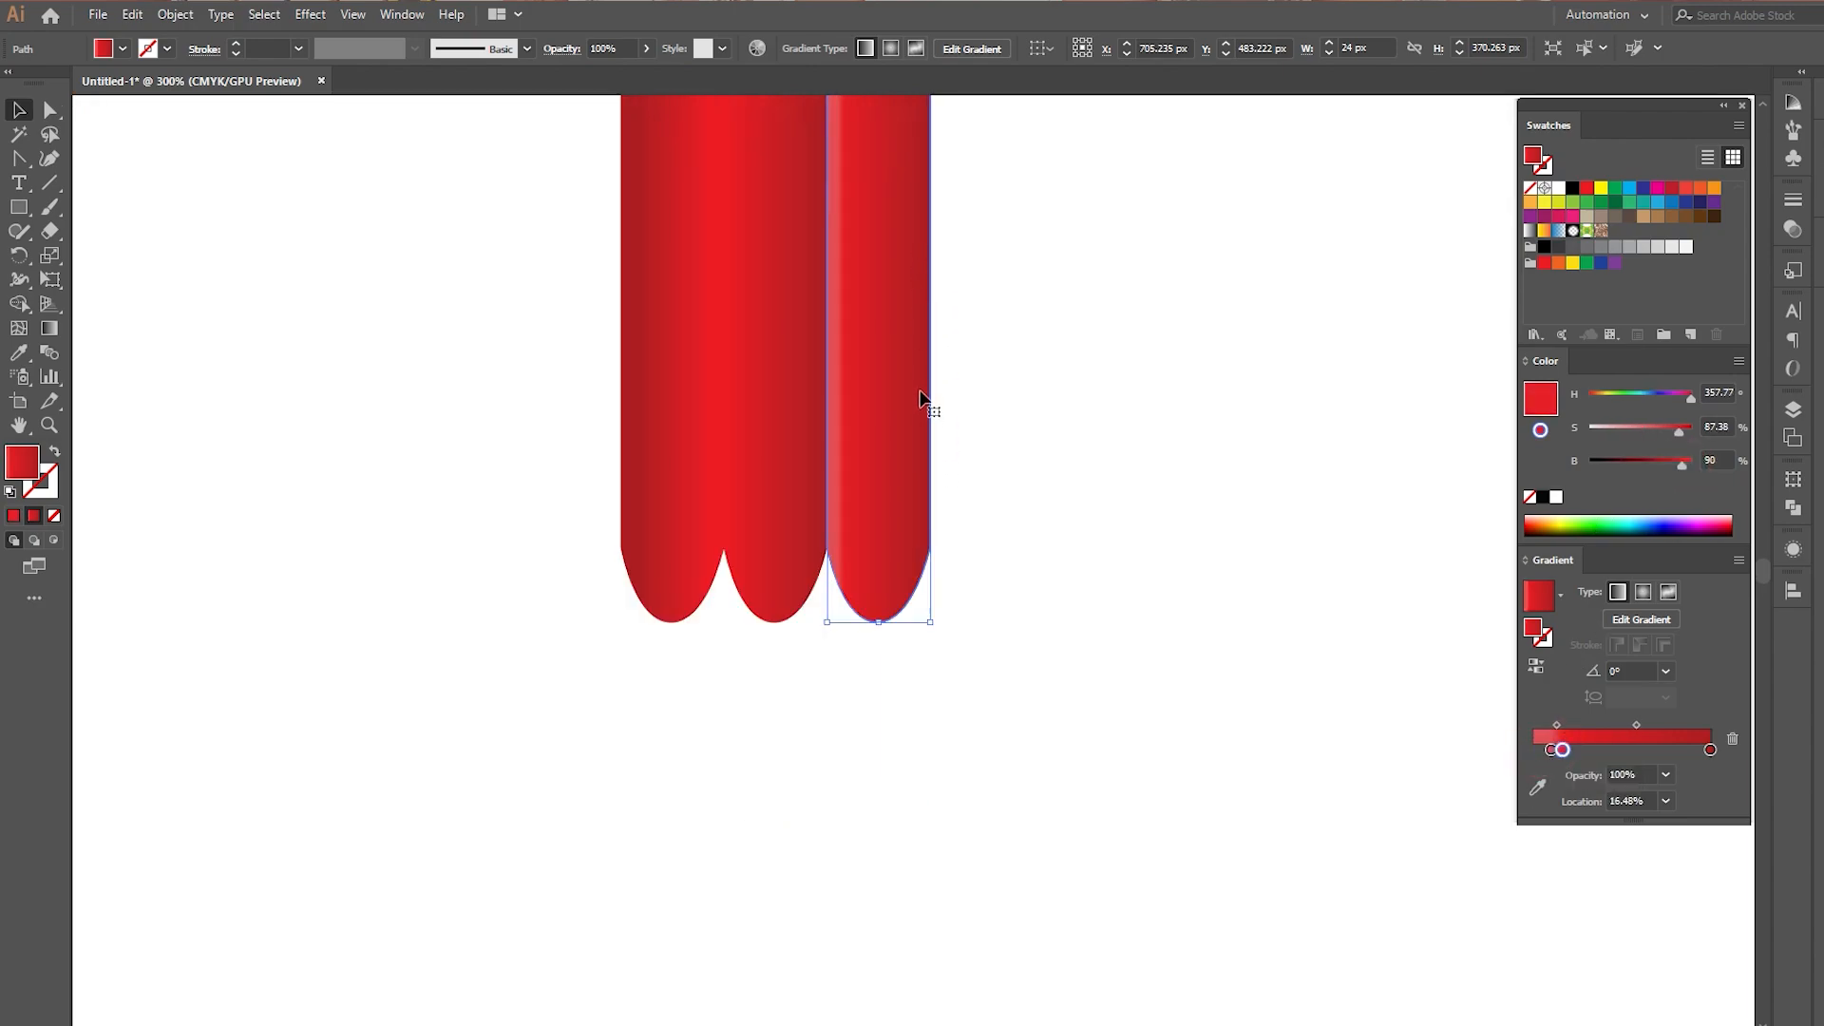
{"action": "scroll", "coordinate": [919, 399], "scroll_direction": "up", "scroll_amount": 3}
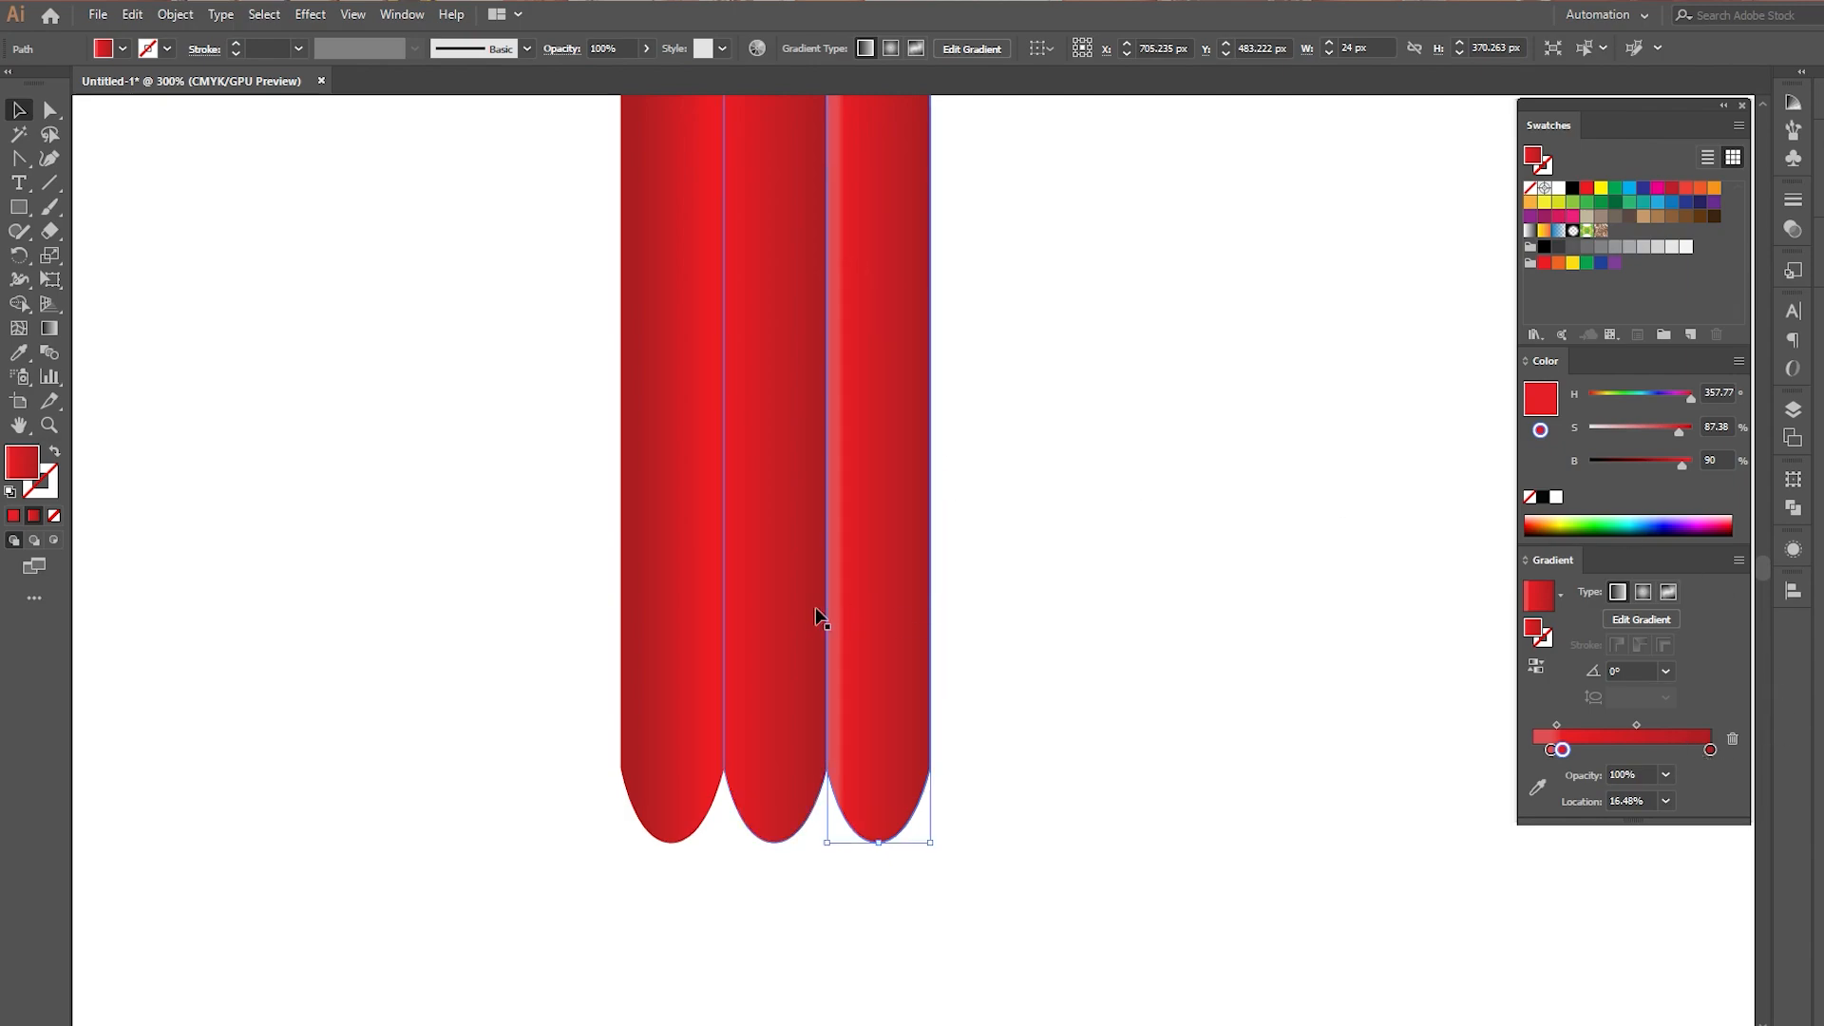
Darken the end stop of the rightmost strip's gradient to 88% saturation and 53% brightness
{"action": "left_click", "coordinate": [1710, 750]}
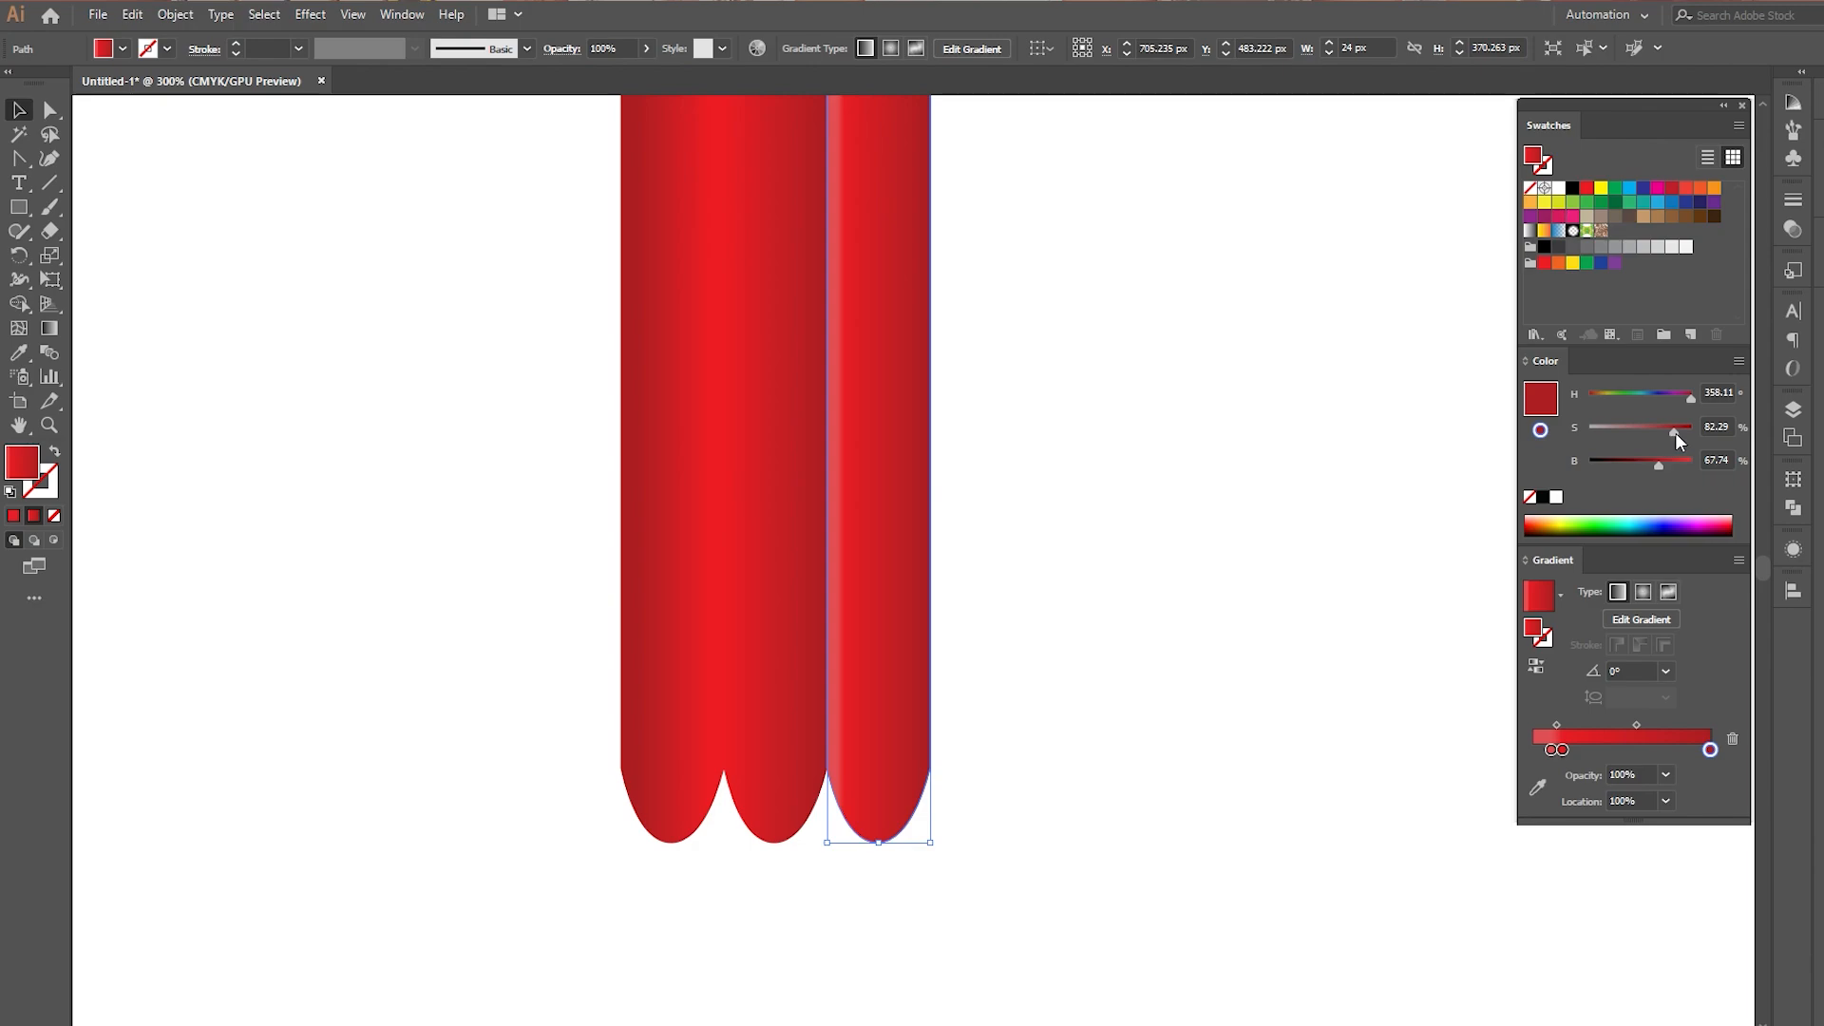
{"action": "left_click_drag", "start_coordinate": [1680, 432], "coordinate": [1647, 471]}
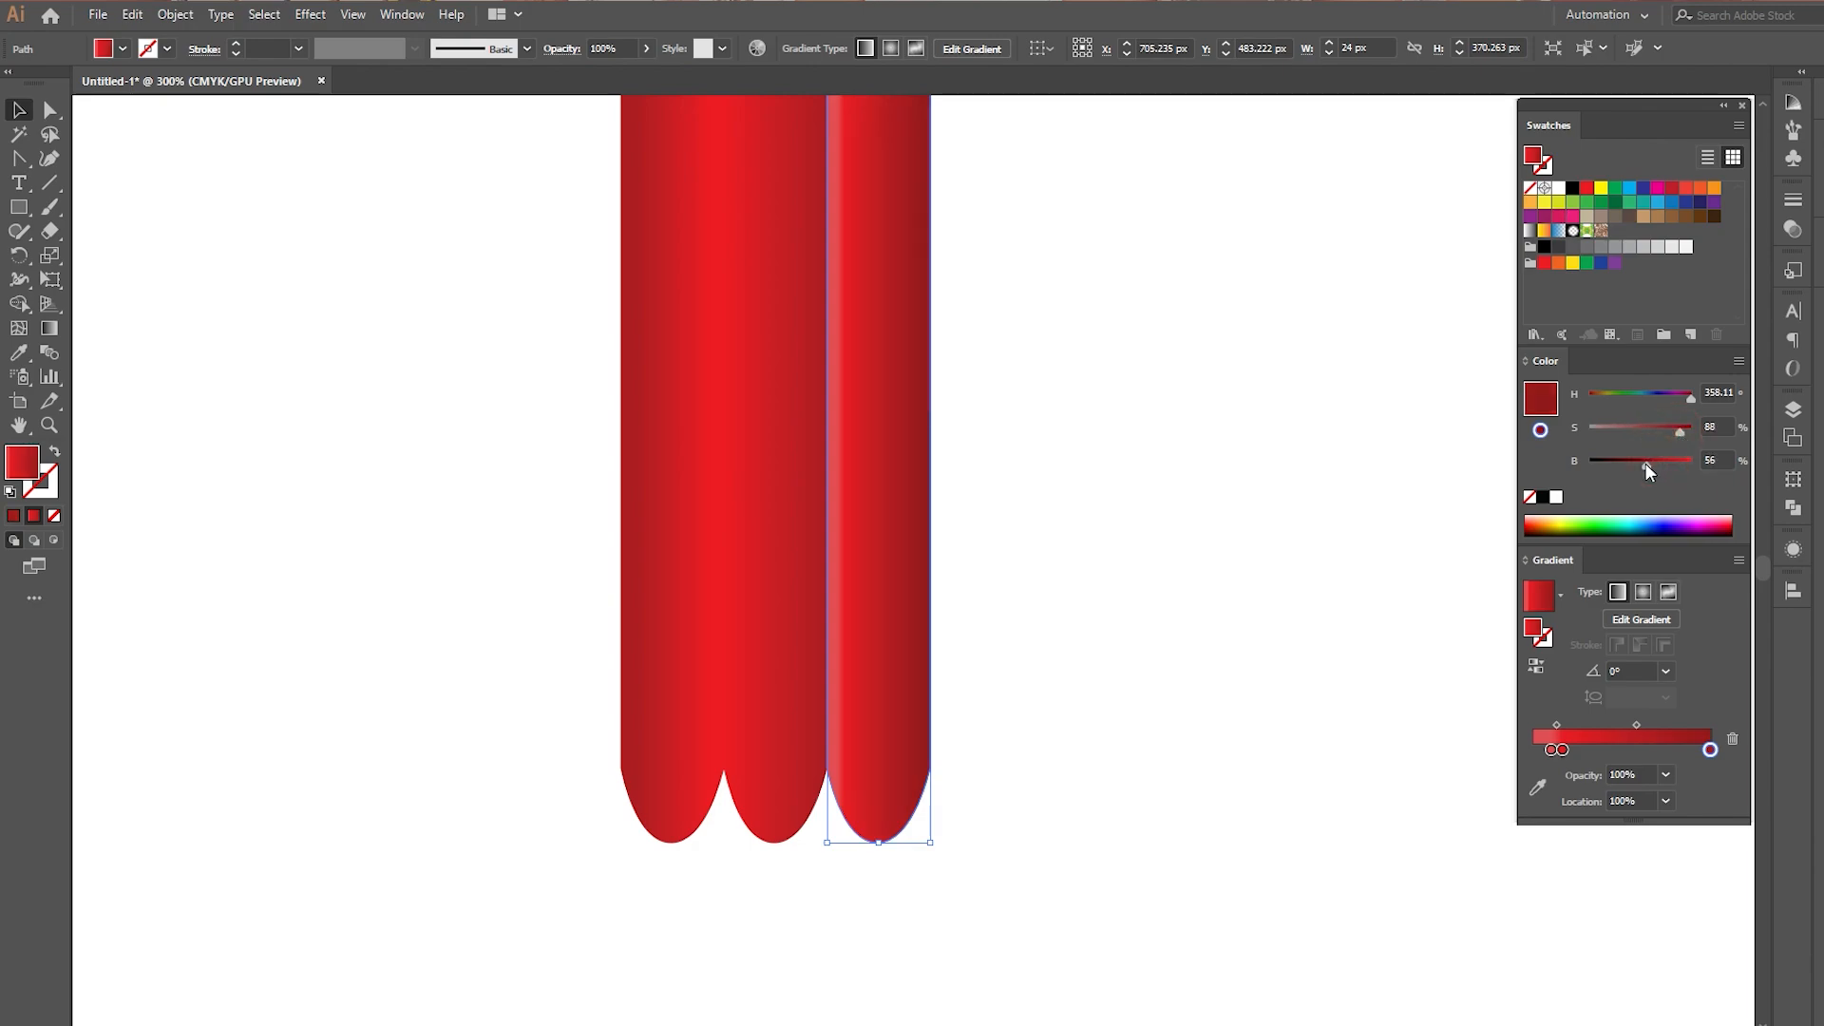
Copy the rightmost strip's gradient onto the leftmost strip, remove its light highlight stop and move the red stop to 0%
{"action": "left_click", "coordinate": [623, 504]}
{"action": "key", "text": "i"}
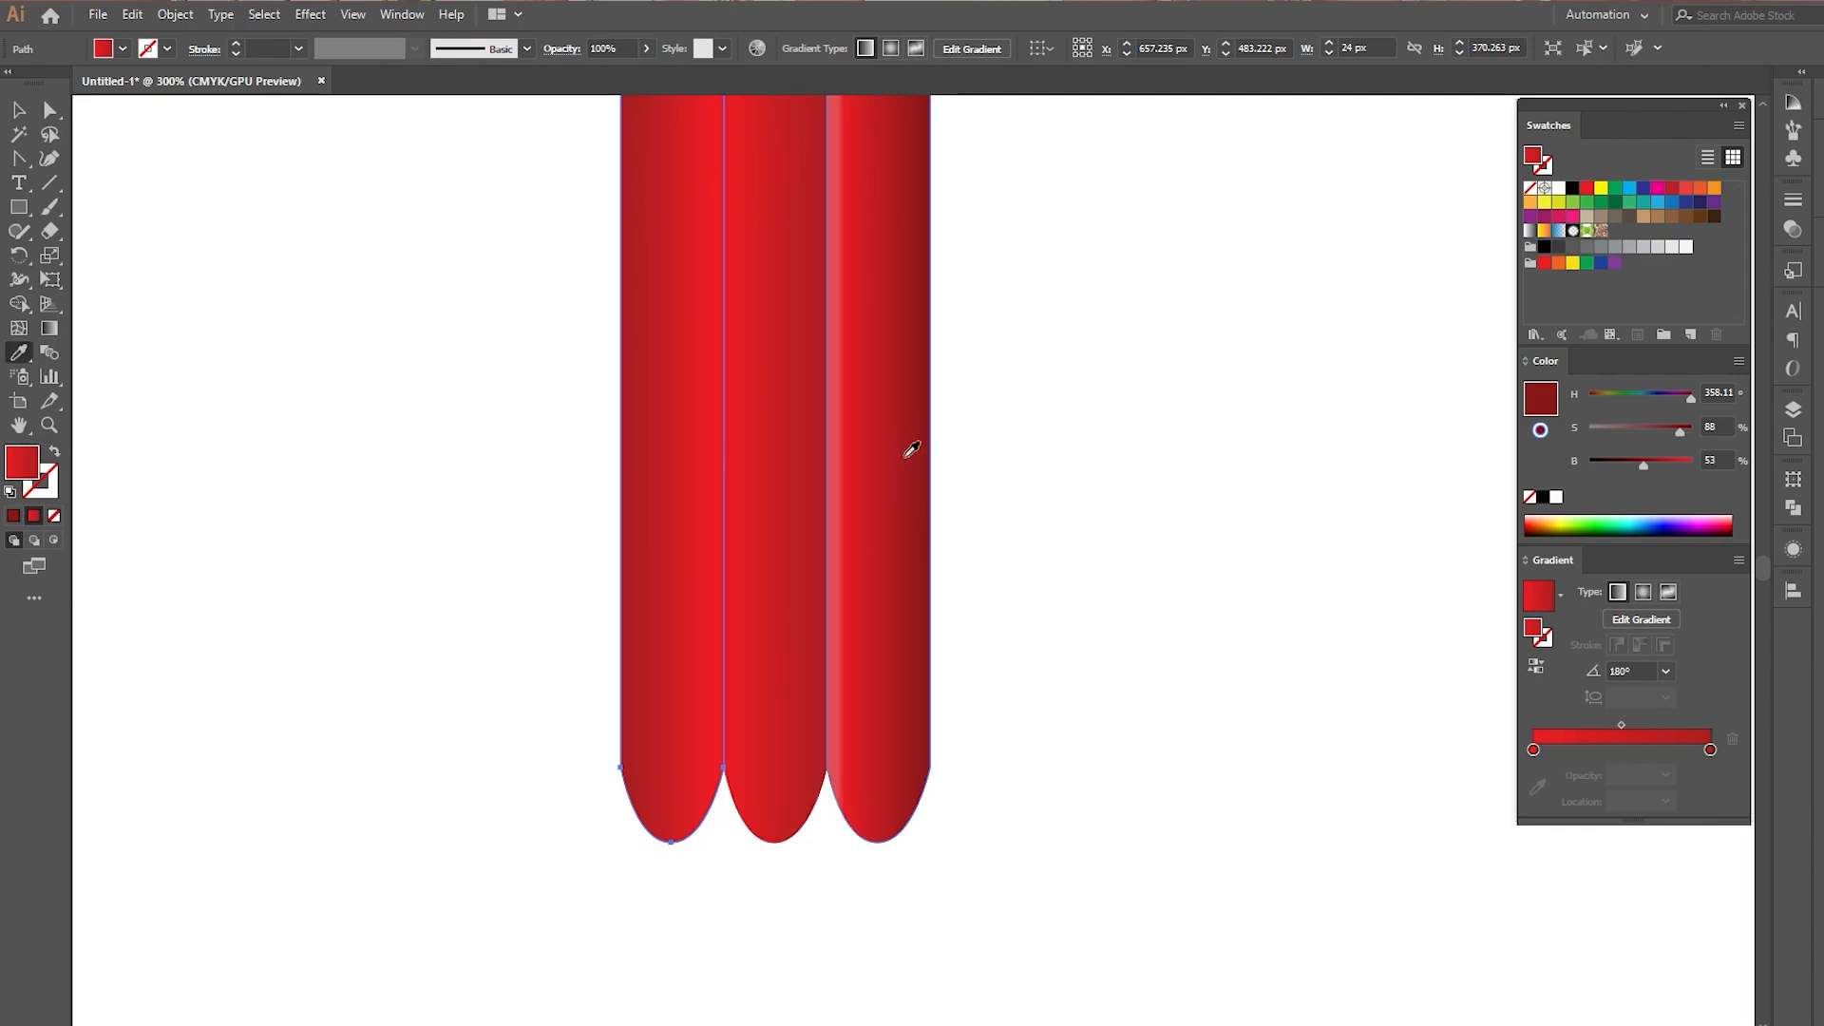
{"action": "left_click", "coordinate": [908, 448]}
{"action": "left_click", "coordinate": [20, 111]}
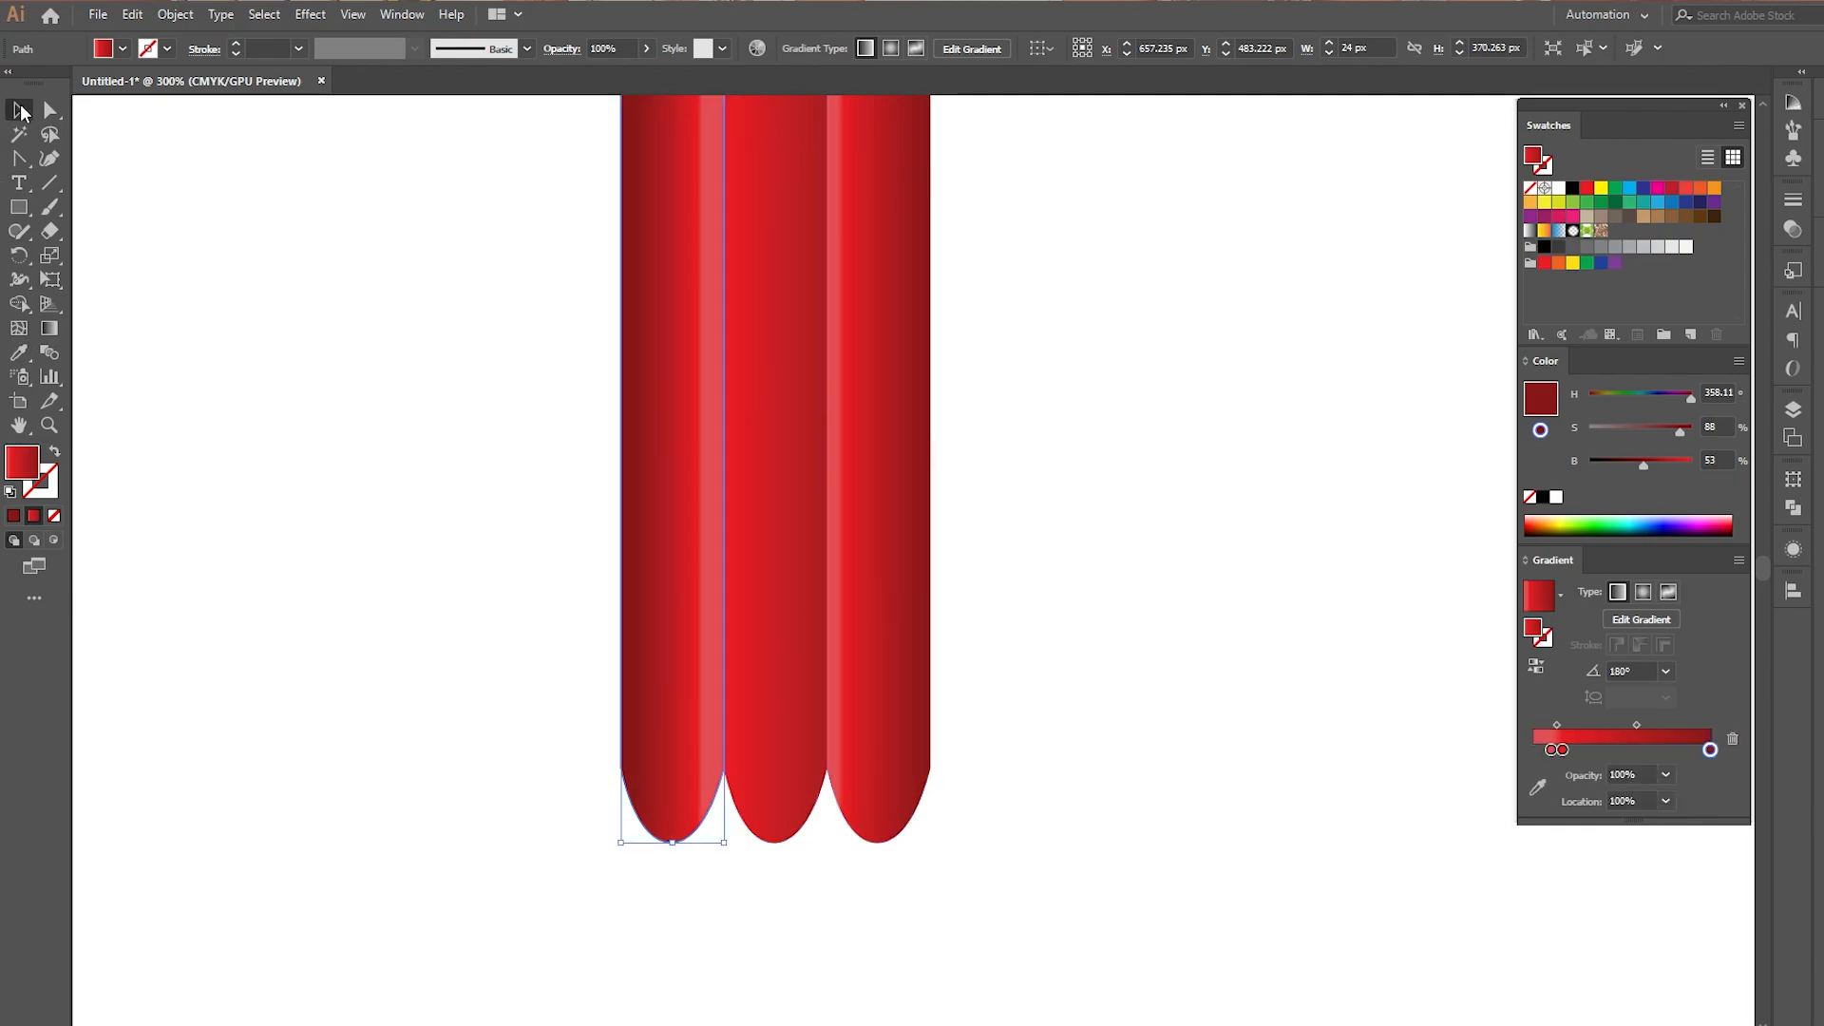
{"action": "left_click_drag", "start_coordinate": [1554, 750], "coordinate": [1518, 897]}
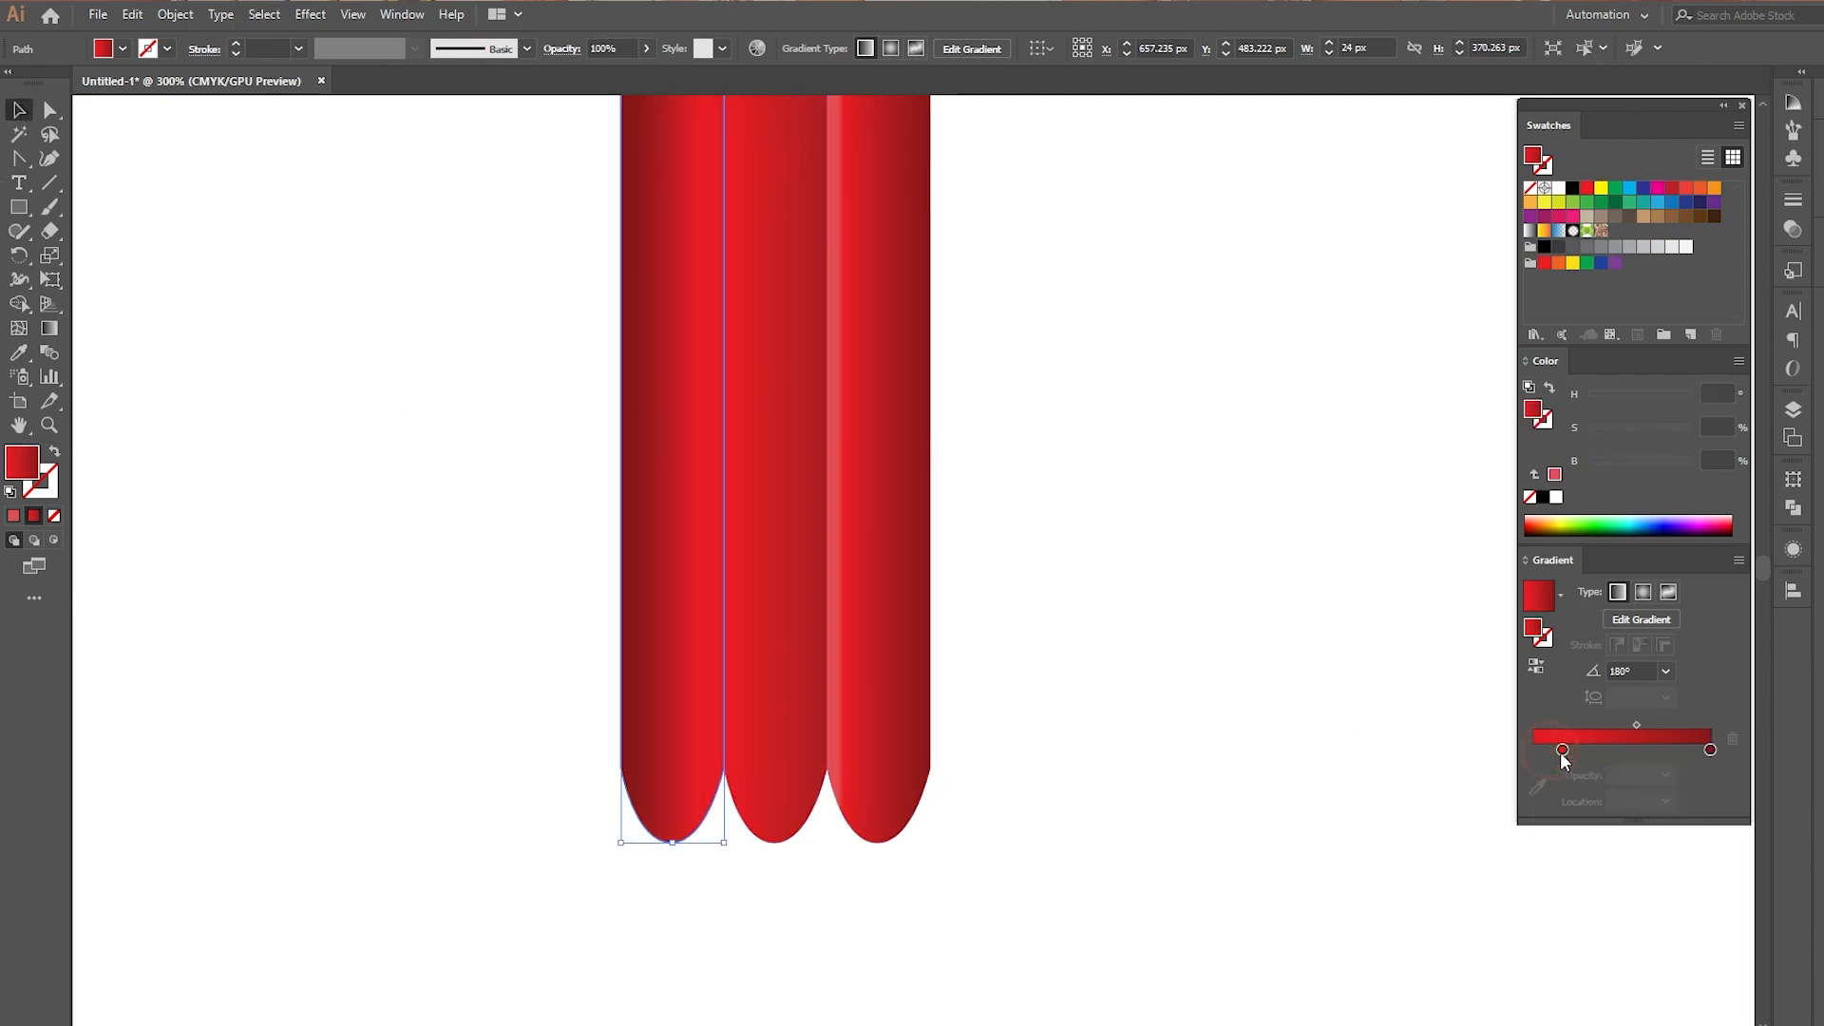
{"action": "left_click_drag", "start_coordinate": [1550, 749], "coordinate": [1467, 752]}
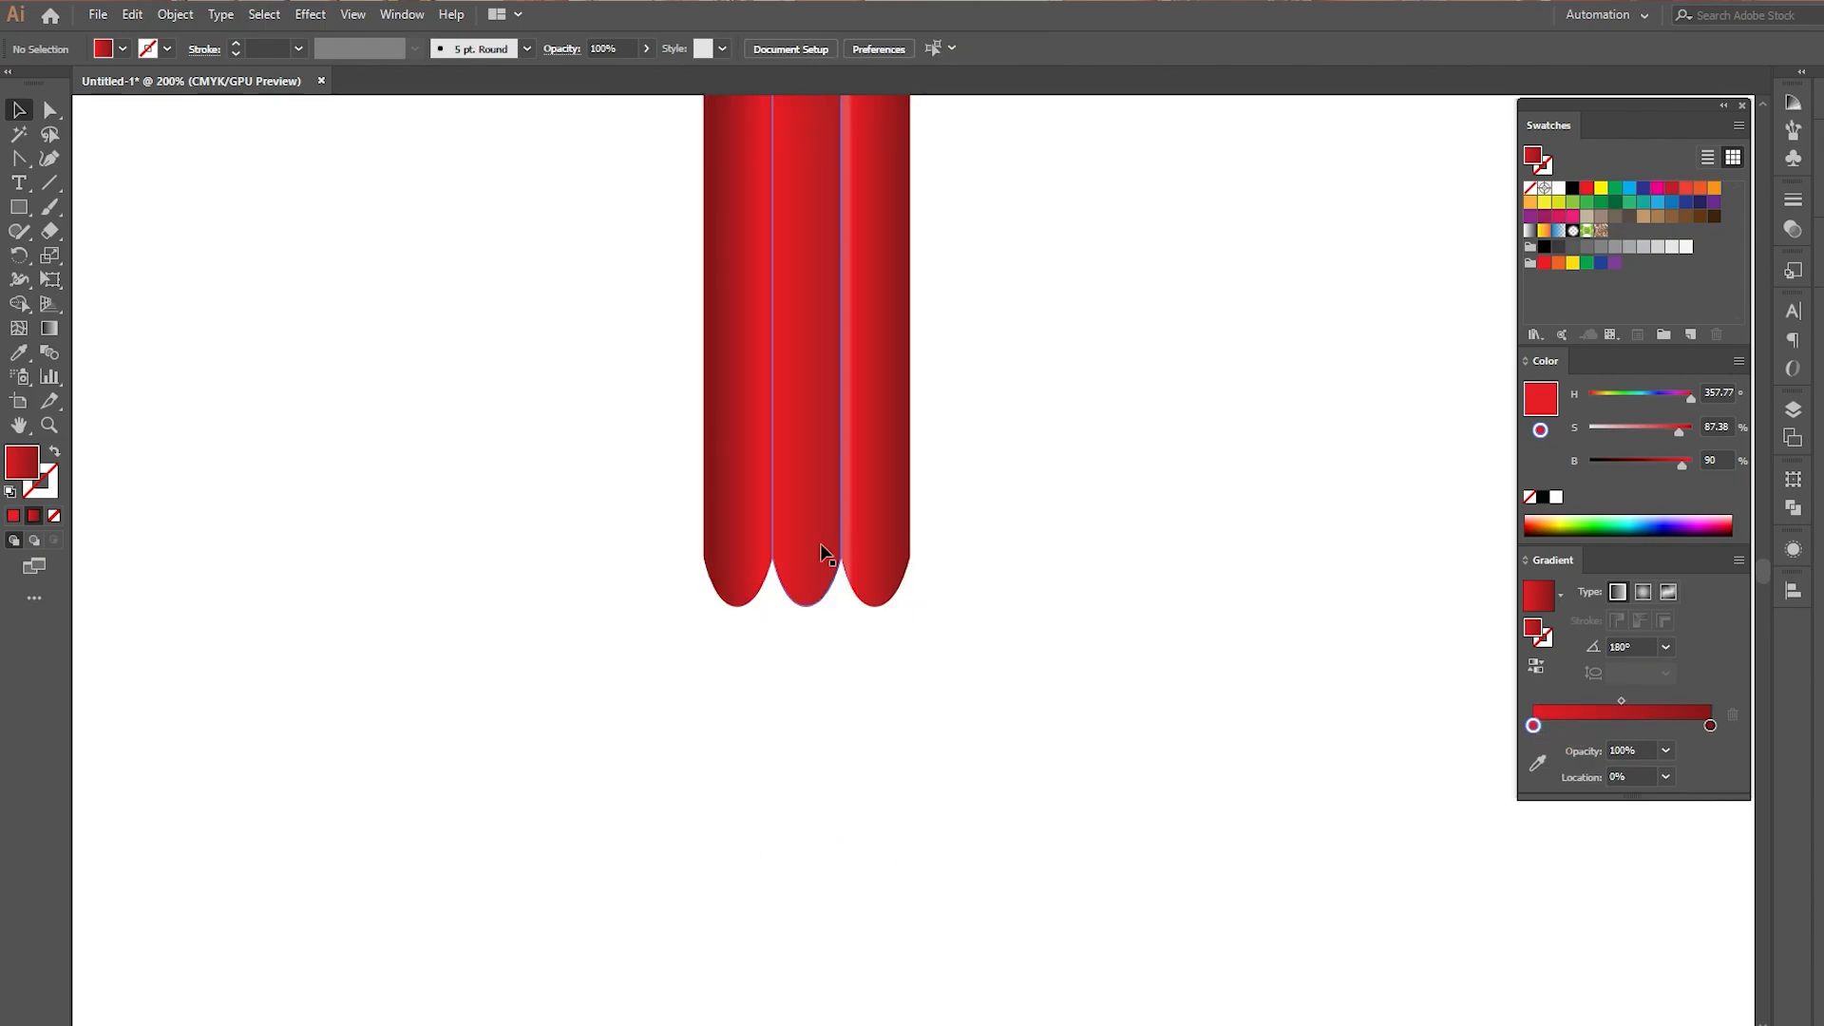
Select all three strips, narrow them symmetrically to about 48 px total width, and deselect them
{"action": "scroll", "coordinate": [809, 722], "scroll_direction": "up", "scroll_amount": 4}
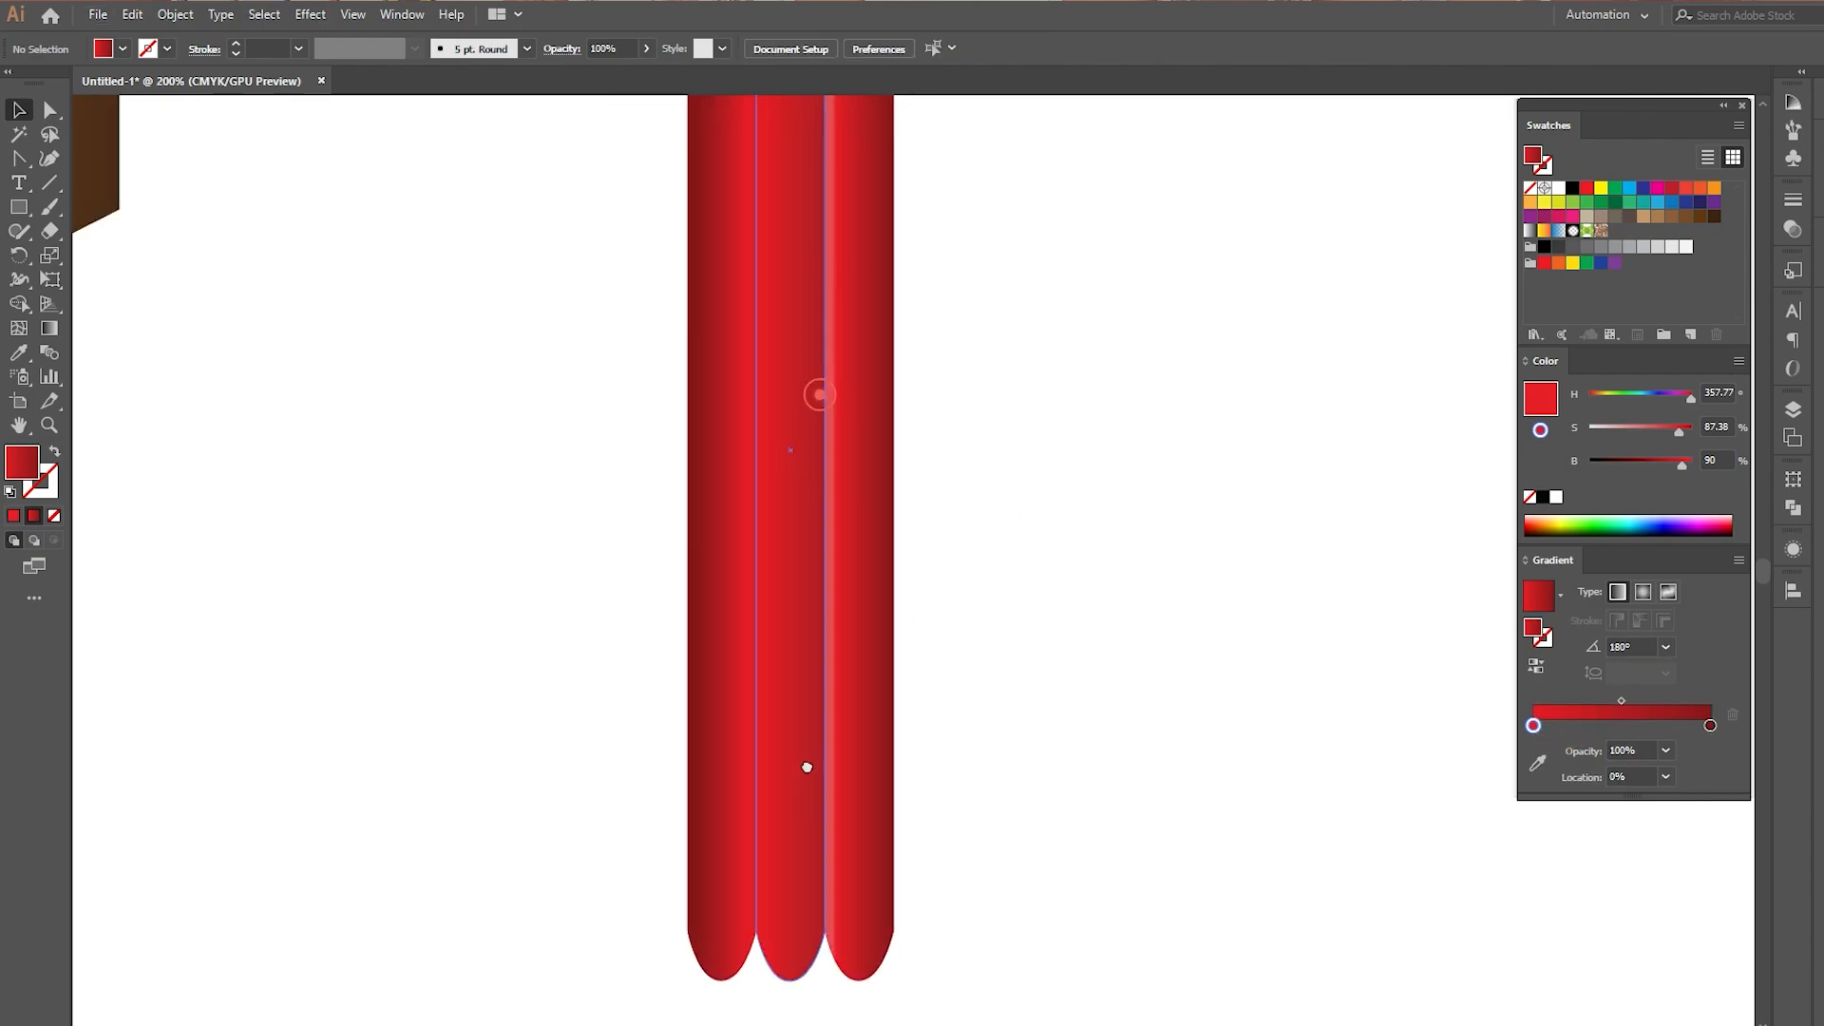
{"action": "scroll", "coordinate": [803, 765], "scroll_direction": "down", "scroll_amount": 1}
{"action": "left_click_drag", "start_coordinate": [568, 321], "coordinate": [1073, 879]}
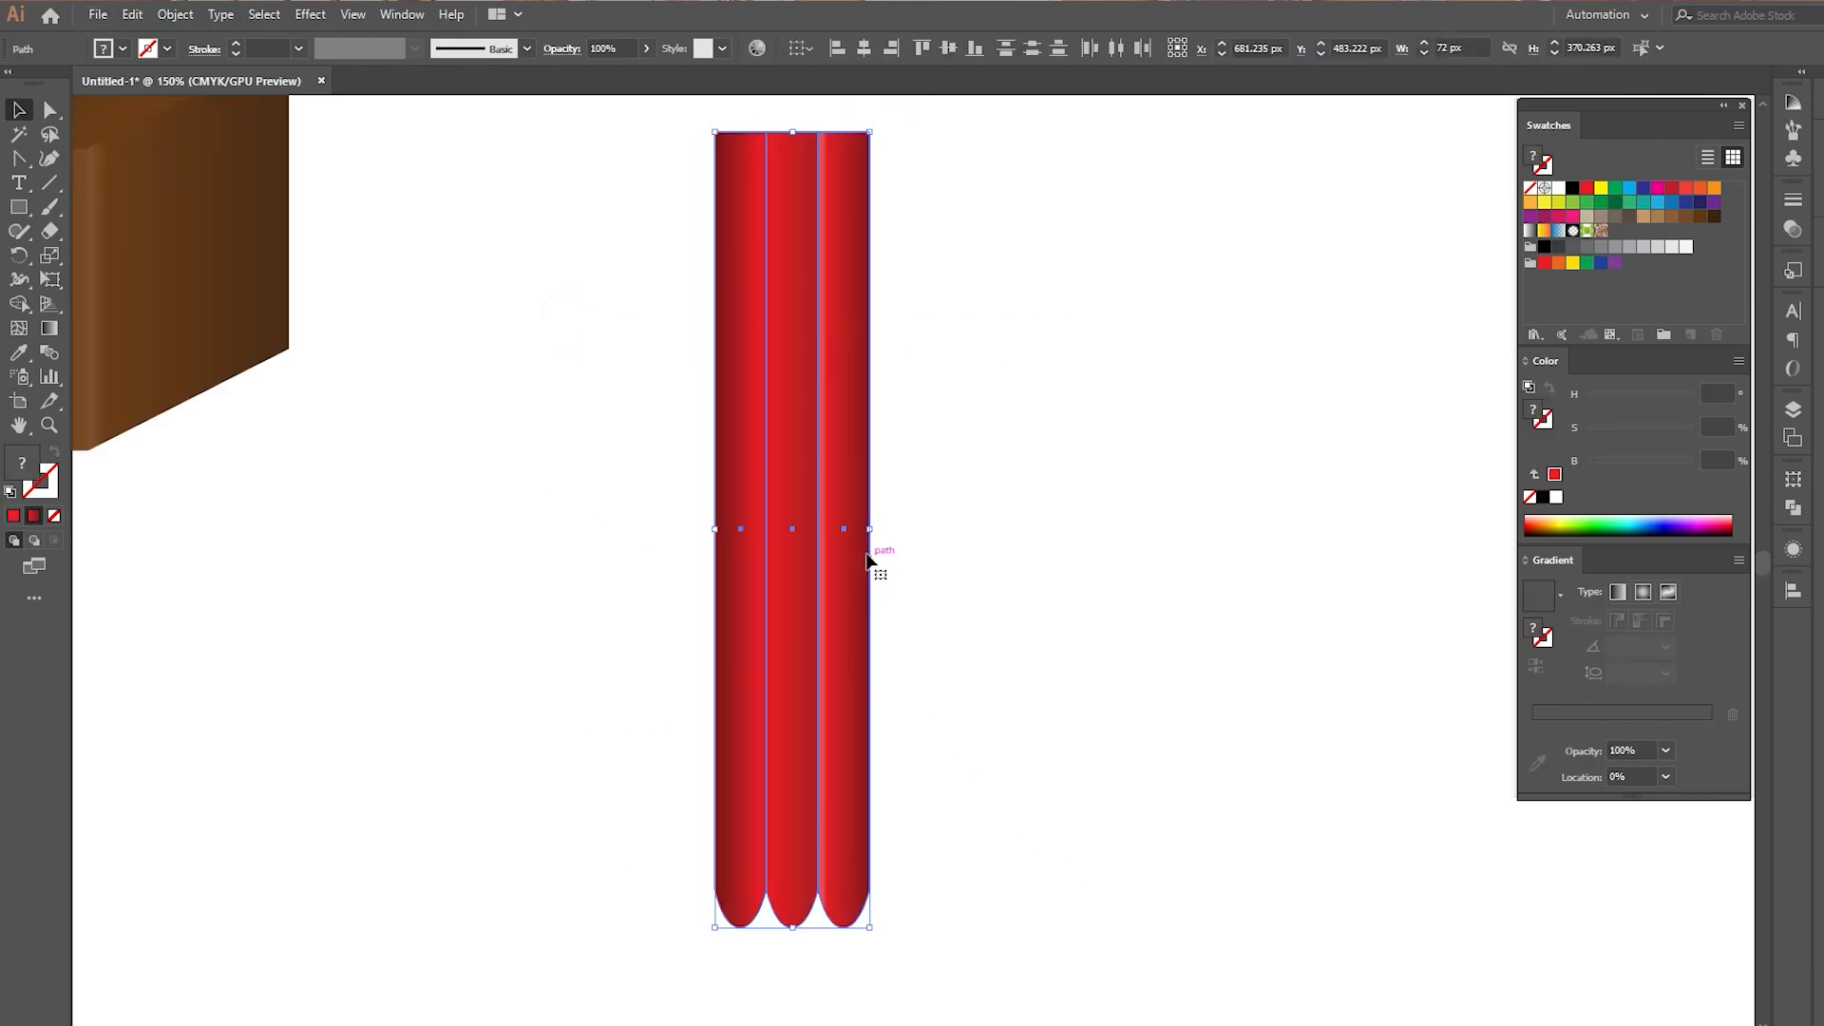
{"action": "left_click_drag", "start_coordinate": [872, 528], "coordinate": [844, 529]}
{"action": "left_click", "coordinate": [891, 530]}
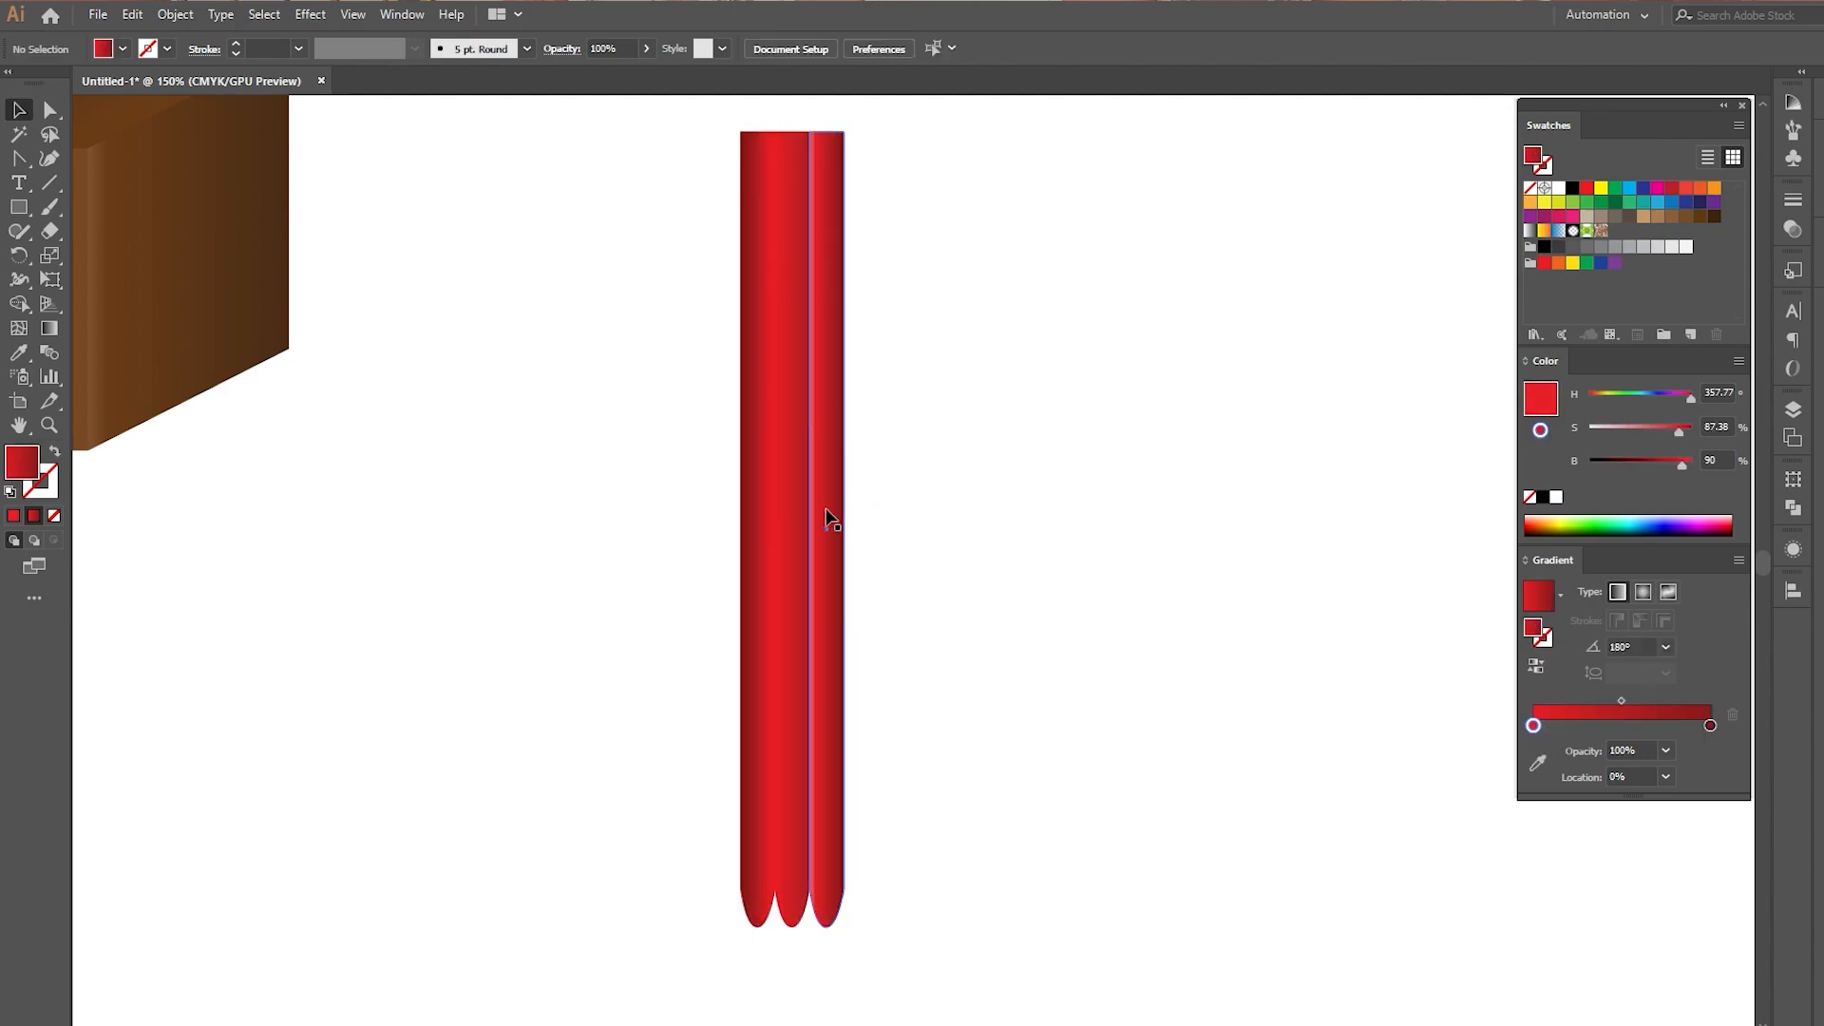
Select the lowest anchor points of the three strips, nudge them up 5 px to flatten the rounded ends, and deselect
{"action": "left_click_drag", "start_coordinate": [802, 771], "coordinate": [807, 517]}
{"action": "scroll", "coordinate": [798, 756], "scroll_direction": "up", "scroll_amount": 3}
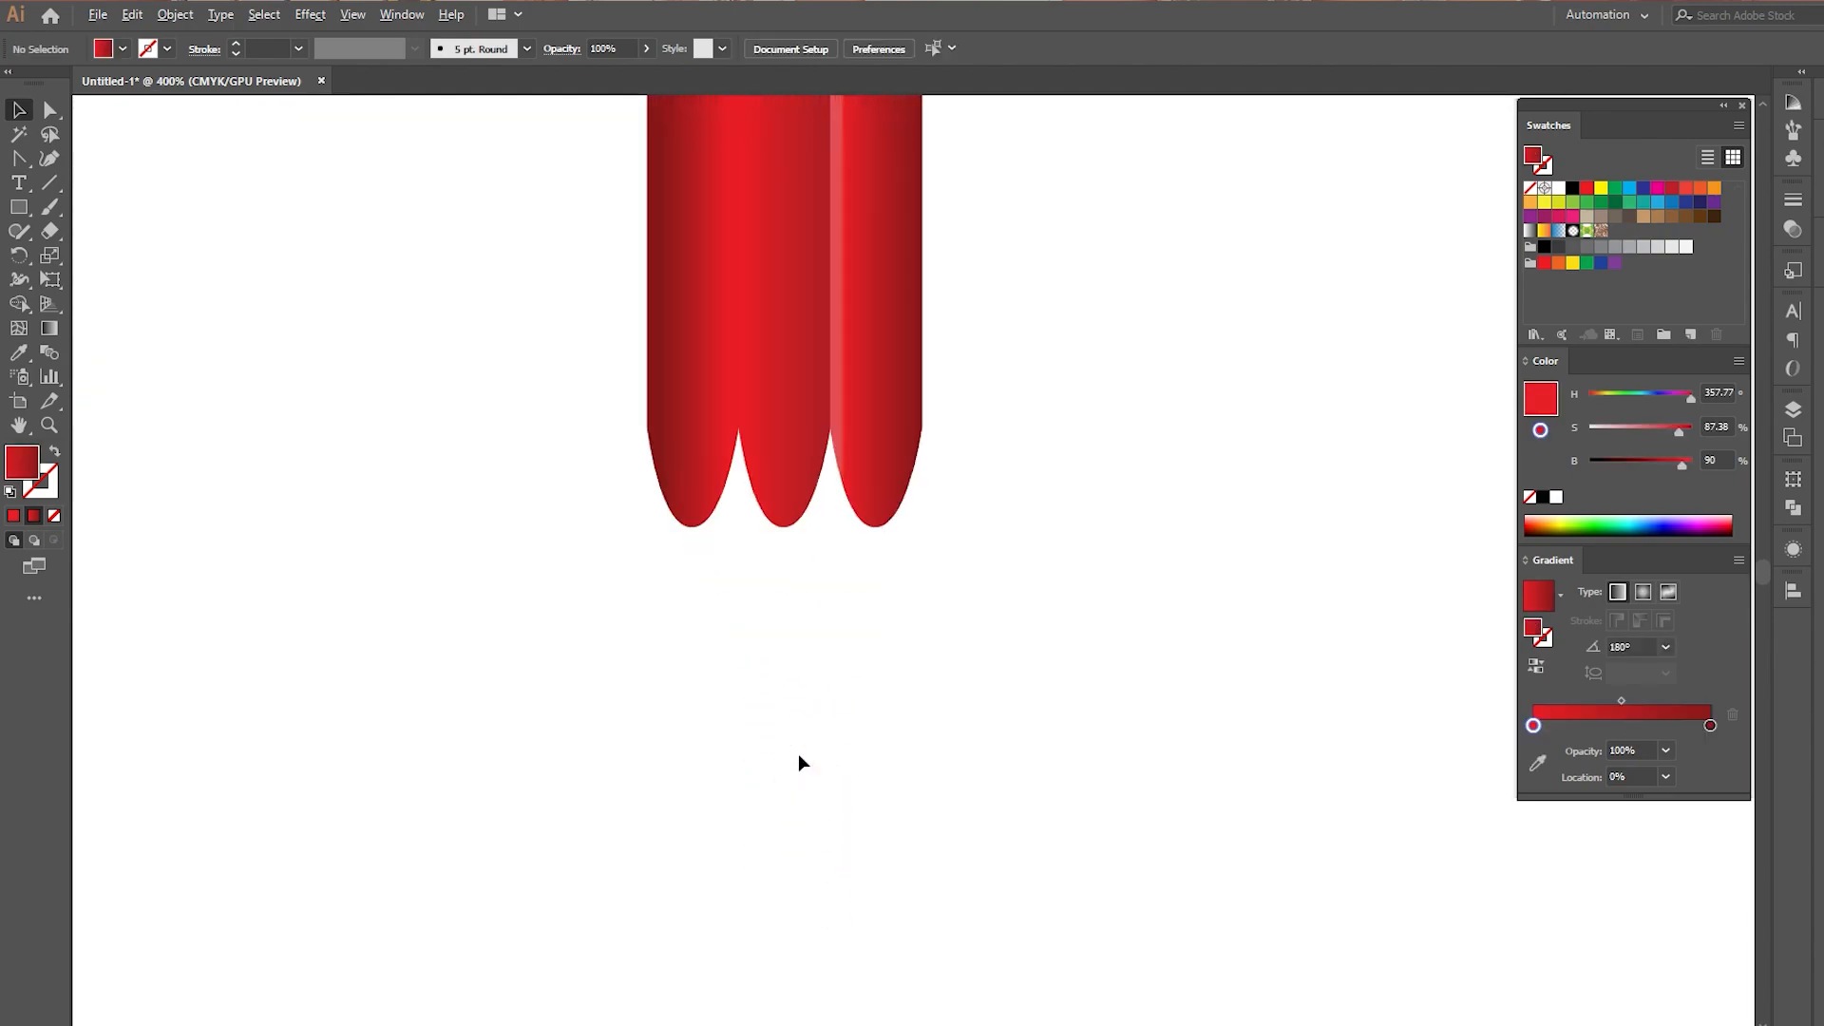
{"action": "left_click_drag", "start_coordinate": [840, 339], "coordinate": [838, 481]}
{"action": "scroll", "coordinate": [785, 627], "scroll_direction": "up", "scroll_amount": 2}
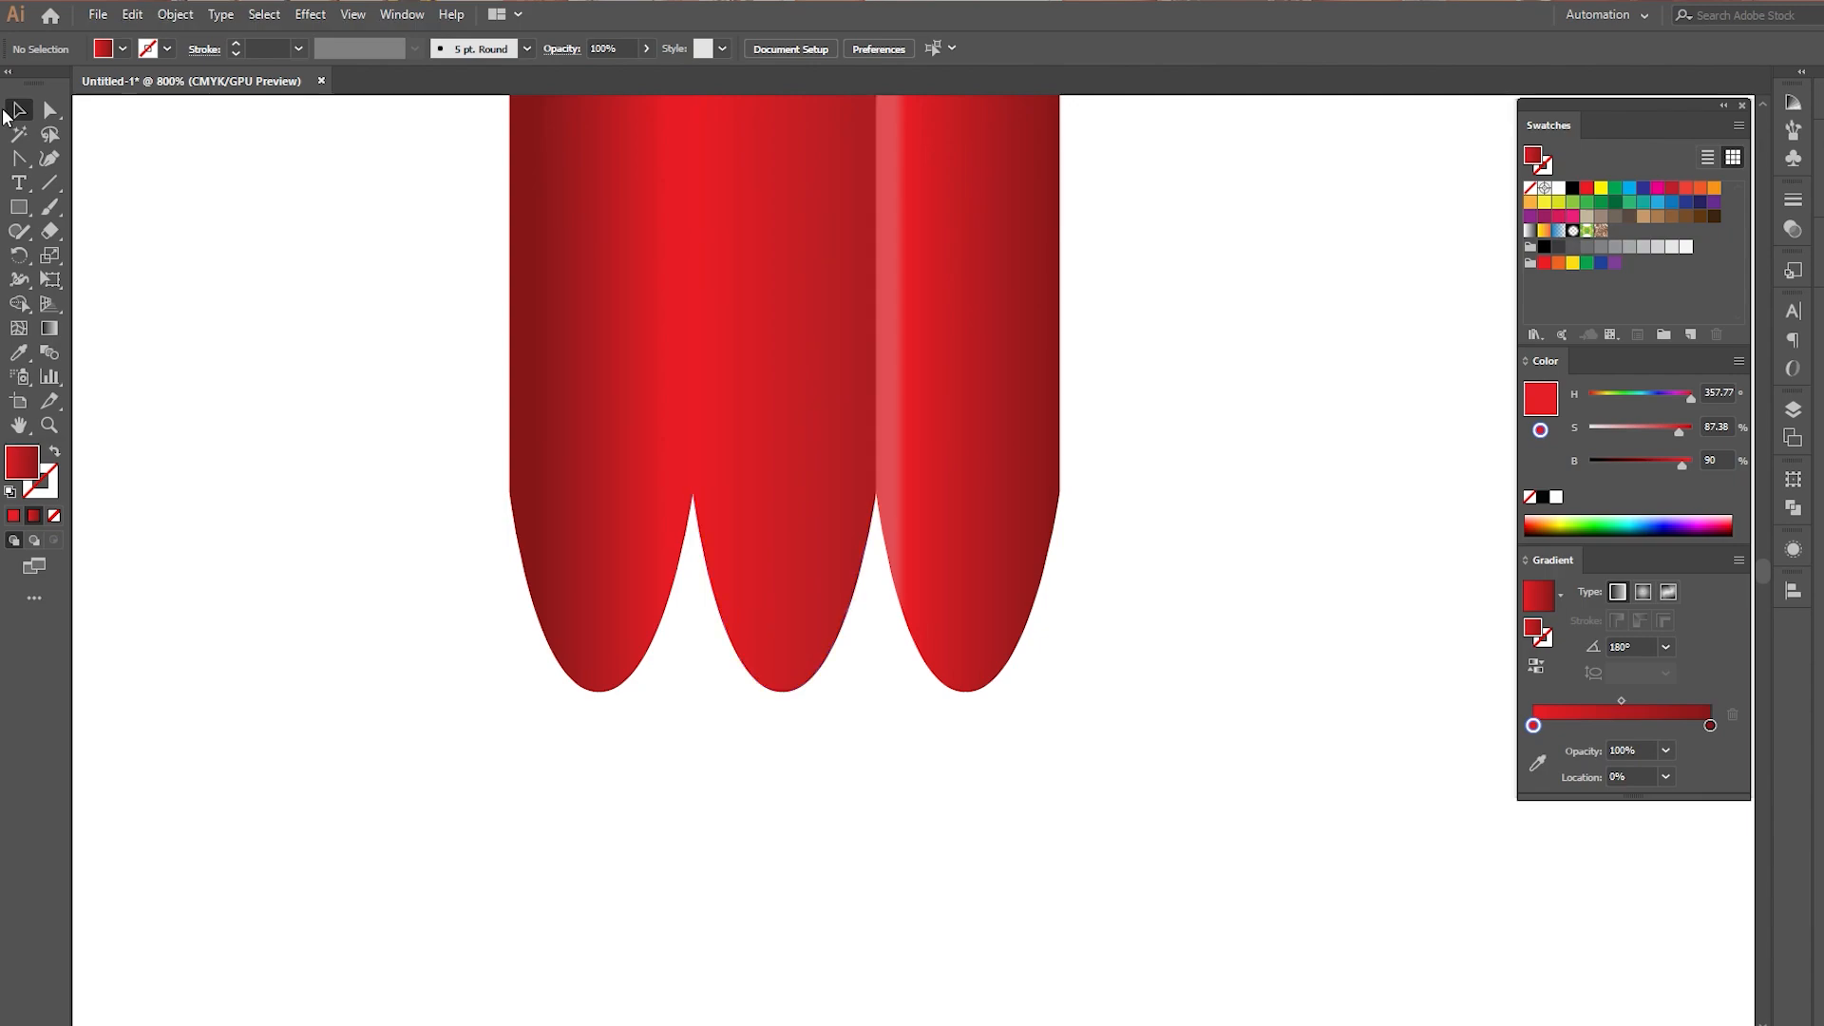
{"action": "left_click", "coordinate": [49, 110]}
{"action": "left_click_drag", "start_coordinate": [403, 639], "coordinate": [1086, 721]}
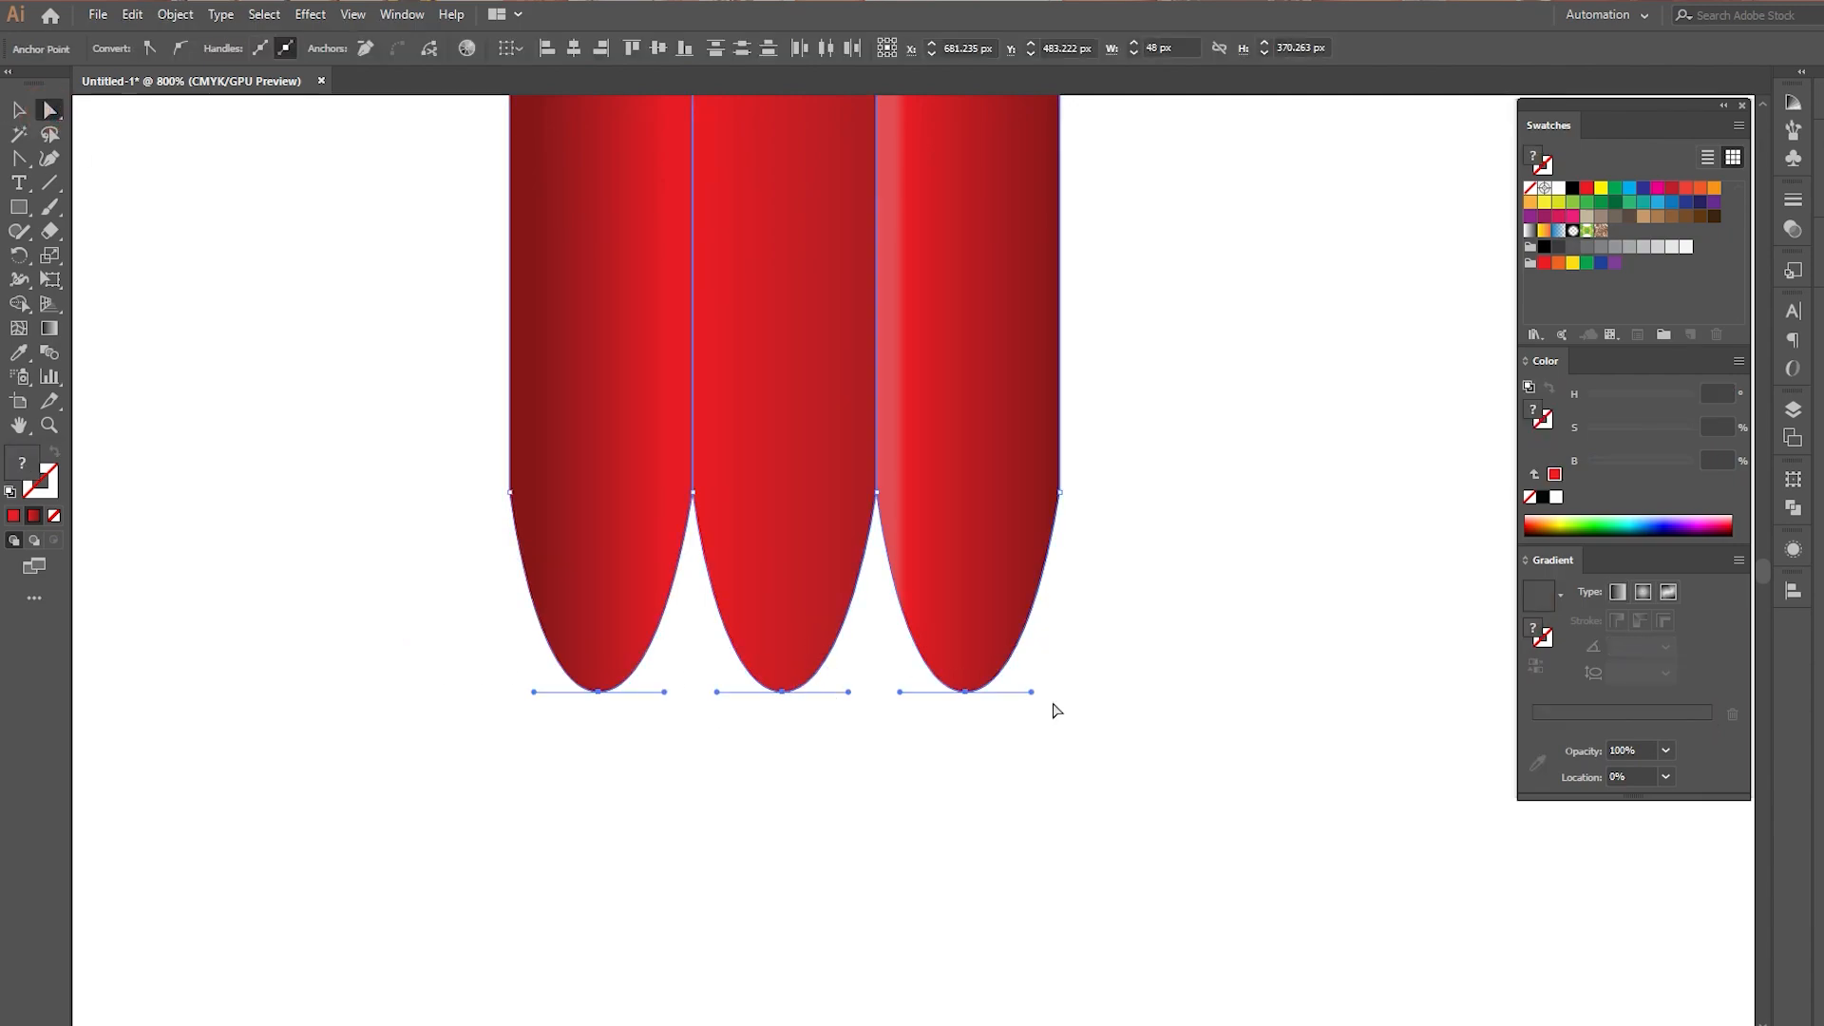
{"action": "key", "text": "Up"}
{"action": "key", "text": "Up"}
{"action": "key", "text": "Up"}
{"action": "key", "text": "Up"}
{"action": "key", "text": "Up"}
{"action": "key", "text": "Up"}
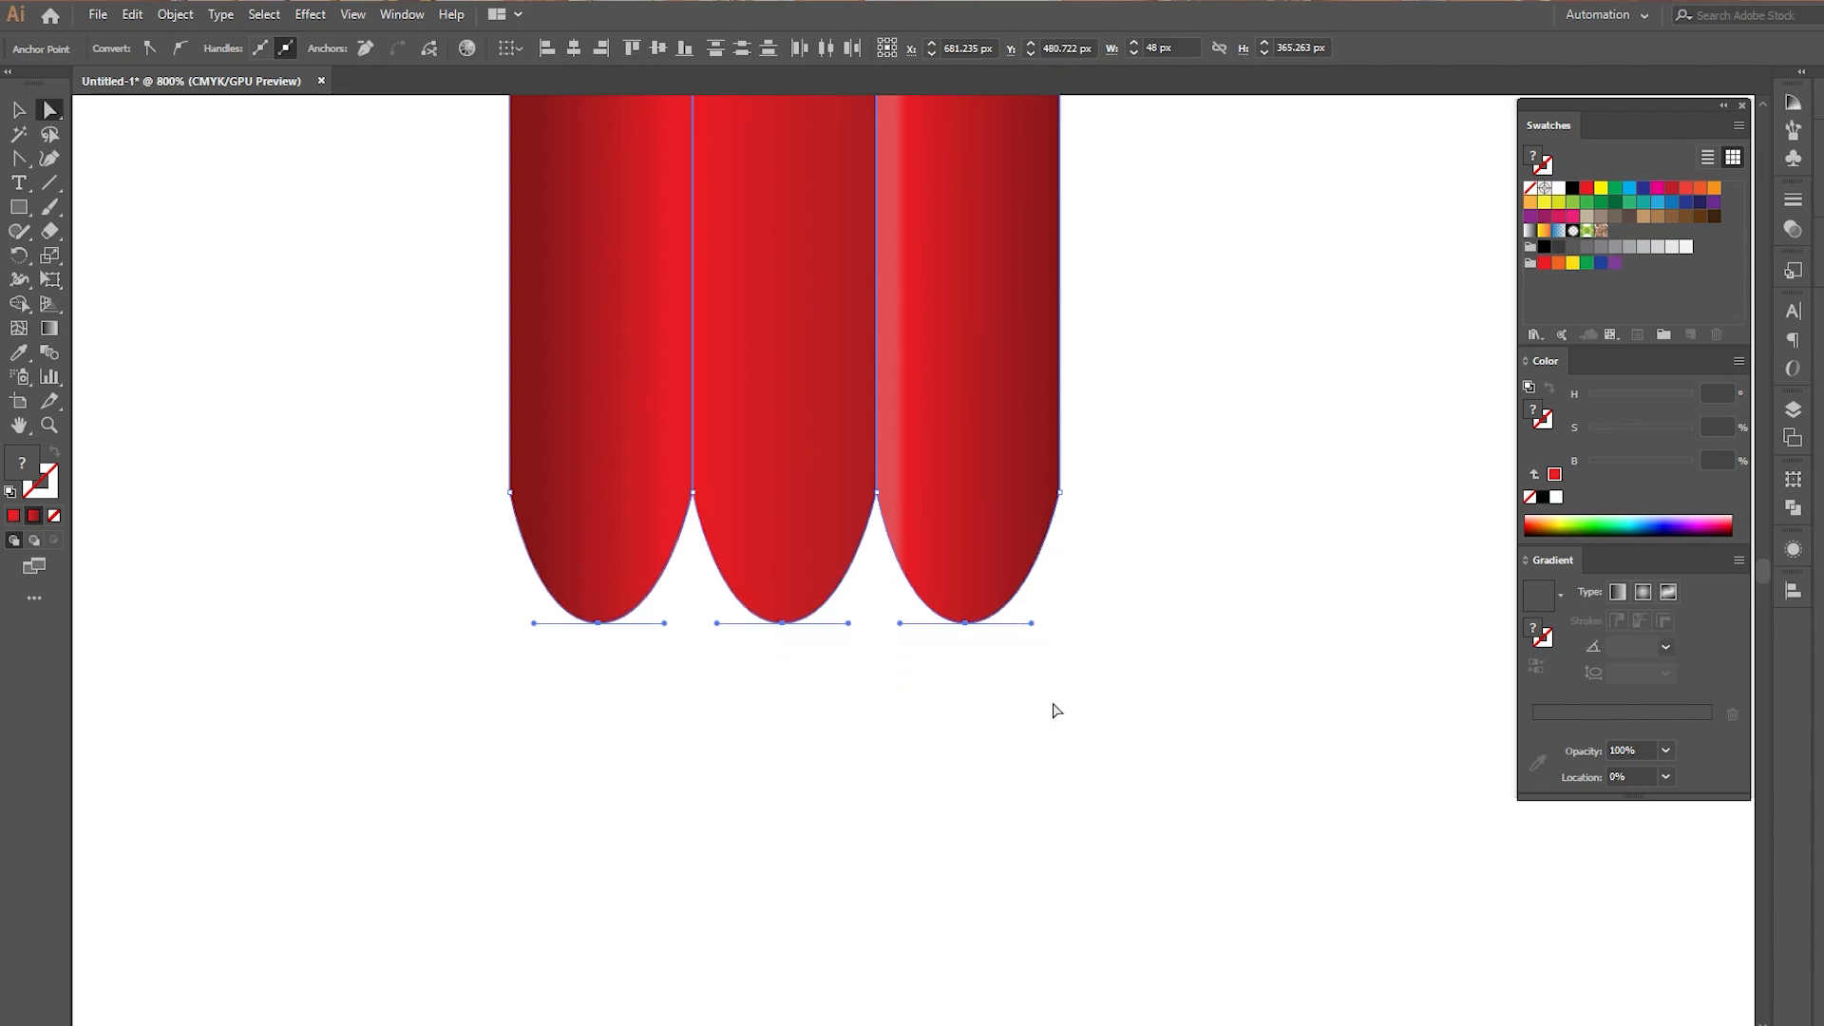
{"action": "key", "text": "Down"}
{"action": "left_click", "coordinate": [219, 500]}
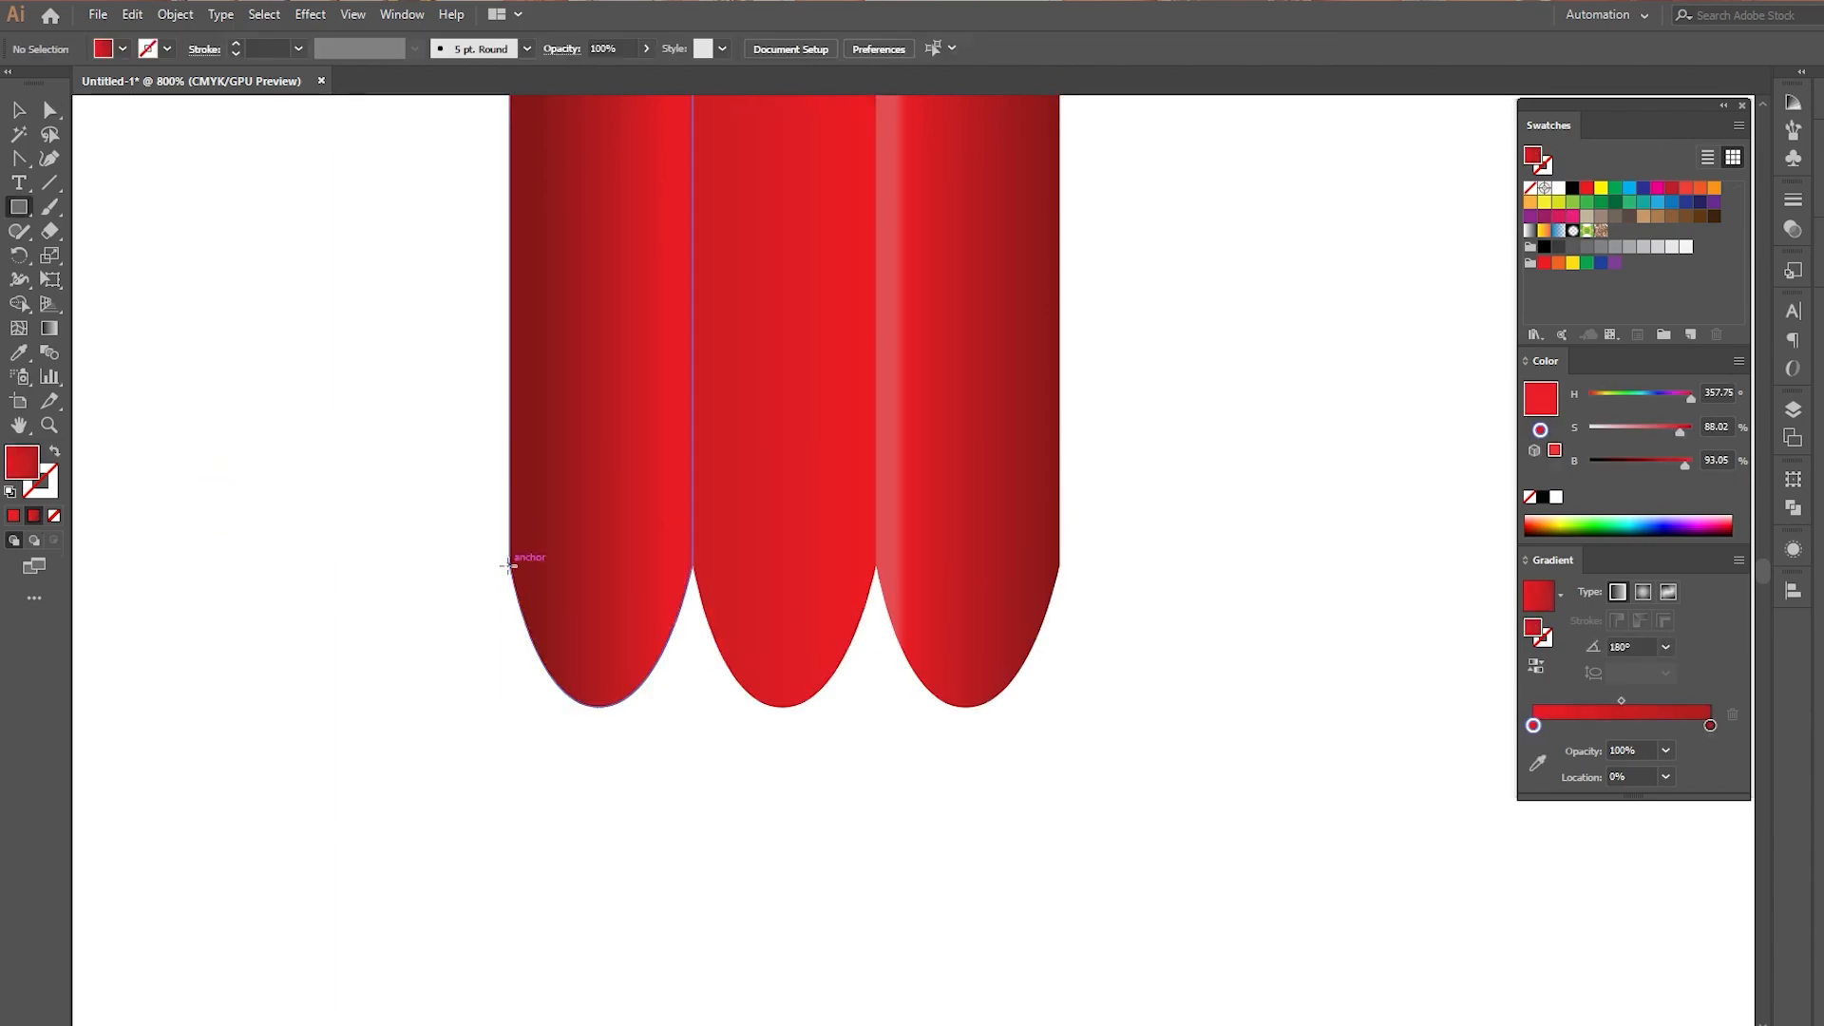
Draw a rectangle 48 px wide and about 70 px high down from the start of the strips' rounded ends and fill it tan
{"action": "left_click_drag", "start_coordinate": [508, 566], "coordinate": [1042, 824]}
{"action": "scroll", "coordinate": [939, 786], "scroll_direction": "down", "scroll_amount": 1}
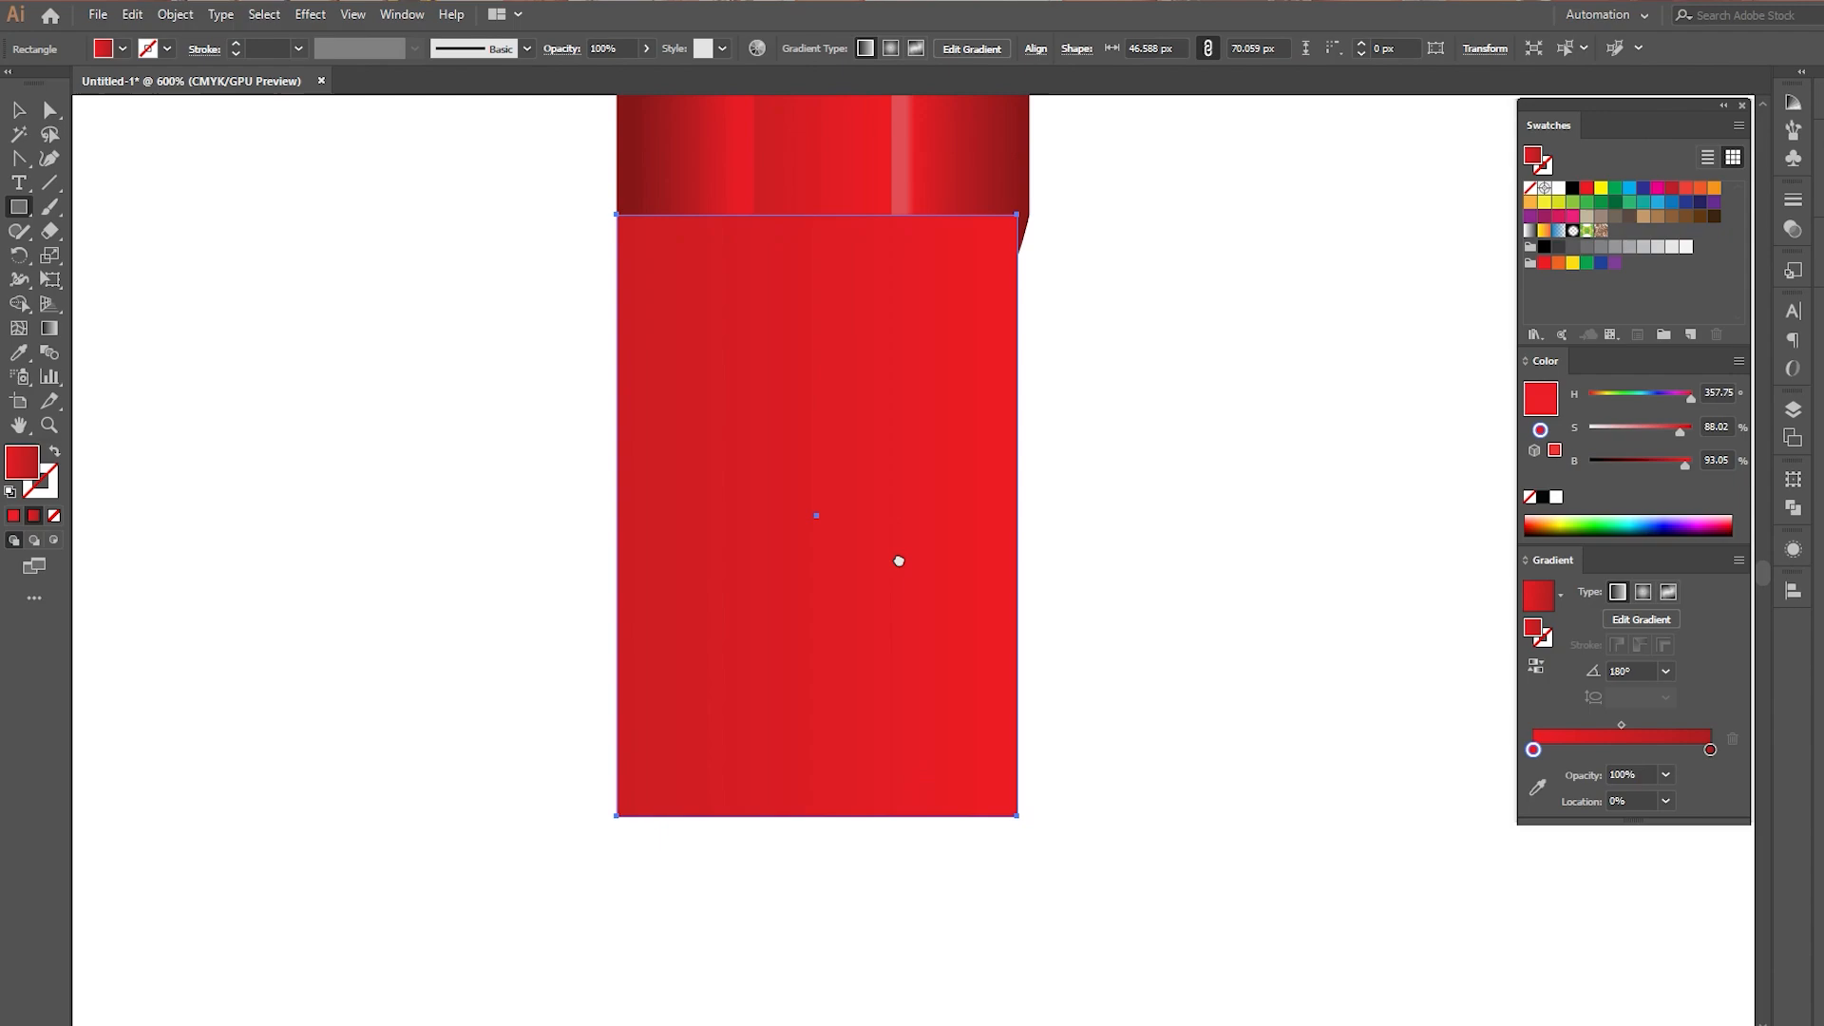
{"action": "left_click_drag", "start_coordinate": [899, 560], "coordinate": [877, 704]}
{"action": "left_click_drag", "start_coordinate": [995, 662], "coordinate": [1006, 659]}
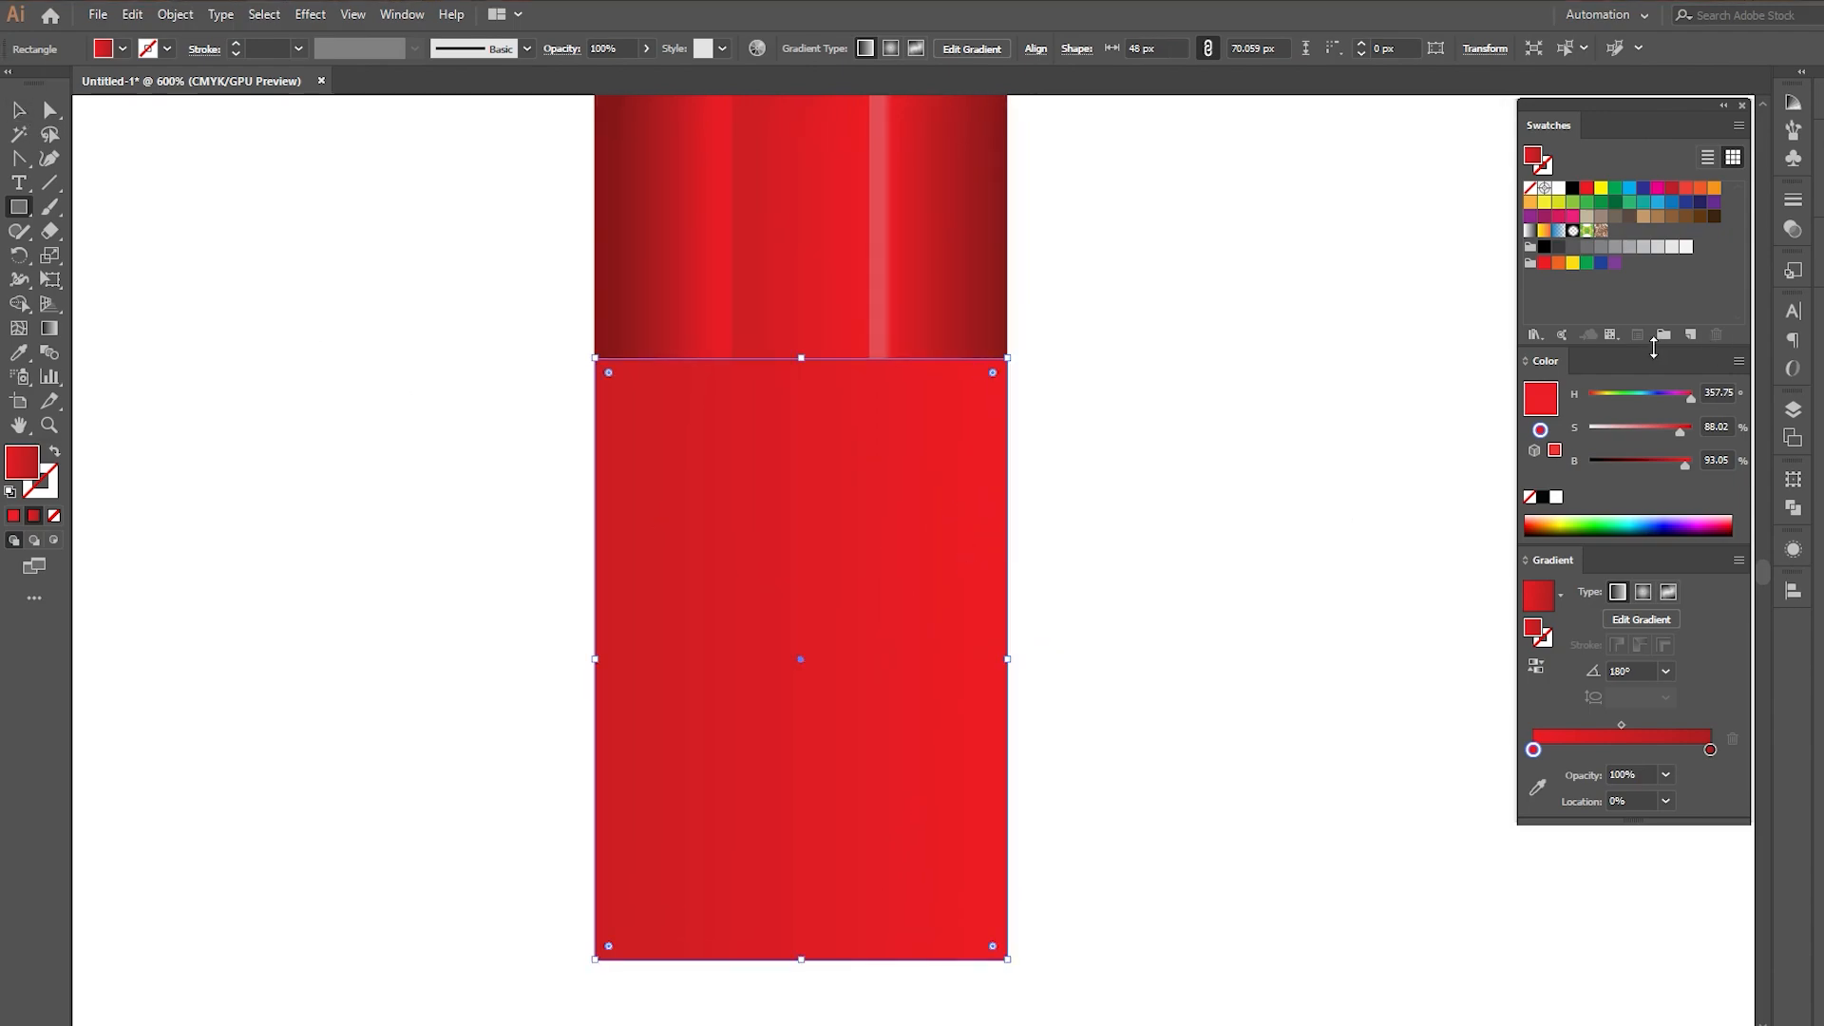
{"action": "left_click", "coordinate": [1657, 217]}
{"action": "left_click", "coordinate": [1643, 216]}
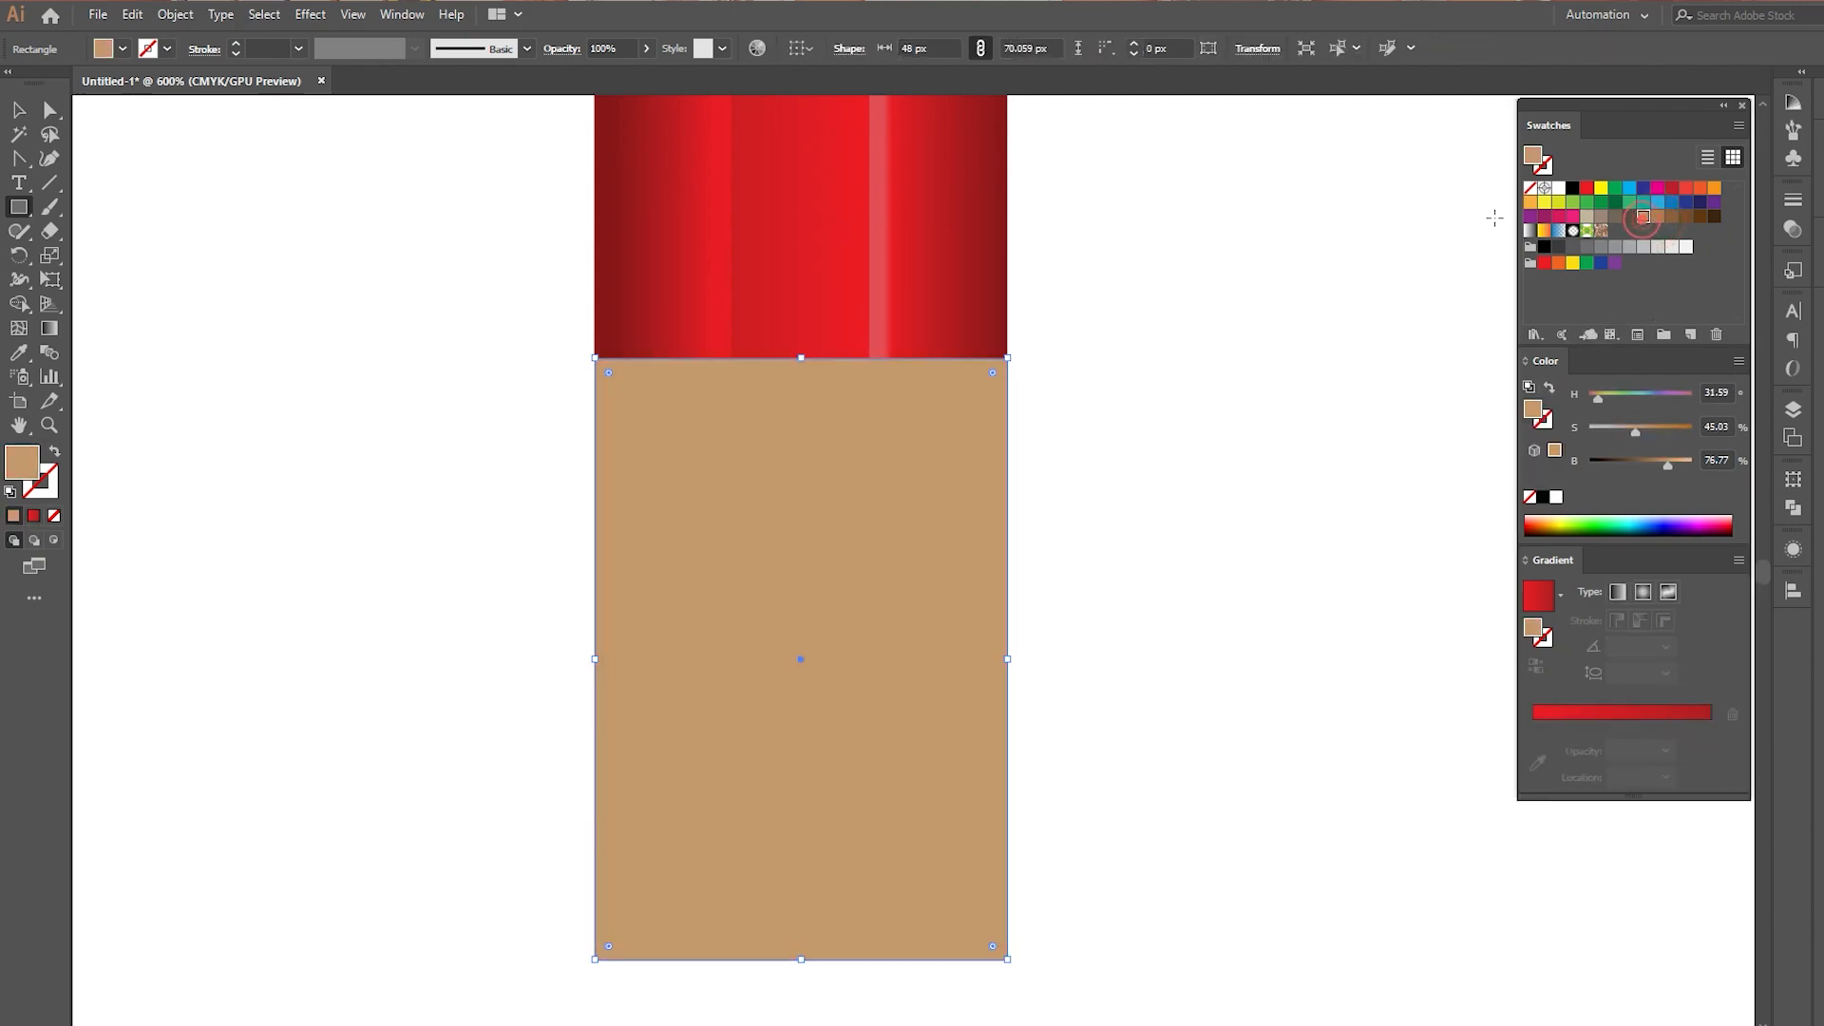
Send the tan rectangle behind the red strips and deselect it
{"action": "left_click", "coordinate": [20, 108]}
{"action": "left_click", "coordinate": [362, 291]}
{"action": "left_click", "coordinate": [700, 500]}
{"action": "right_click", "coordinate": [839, 539]}
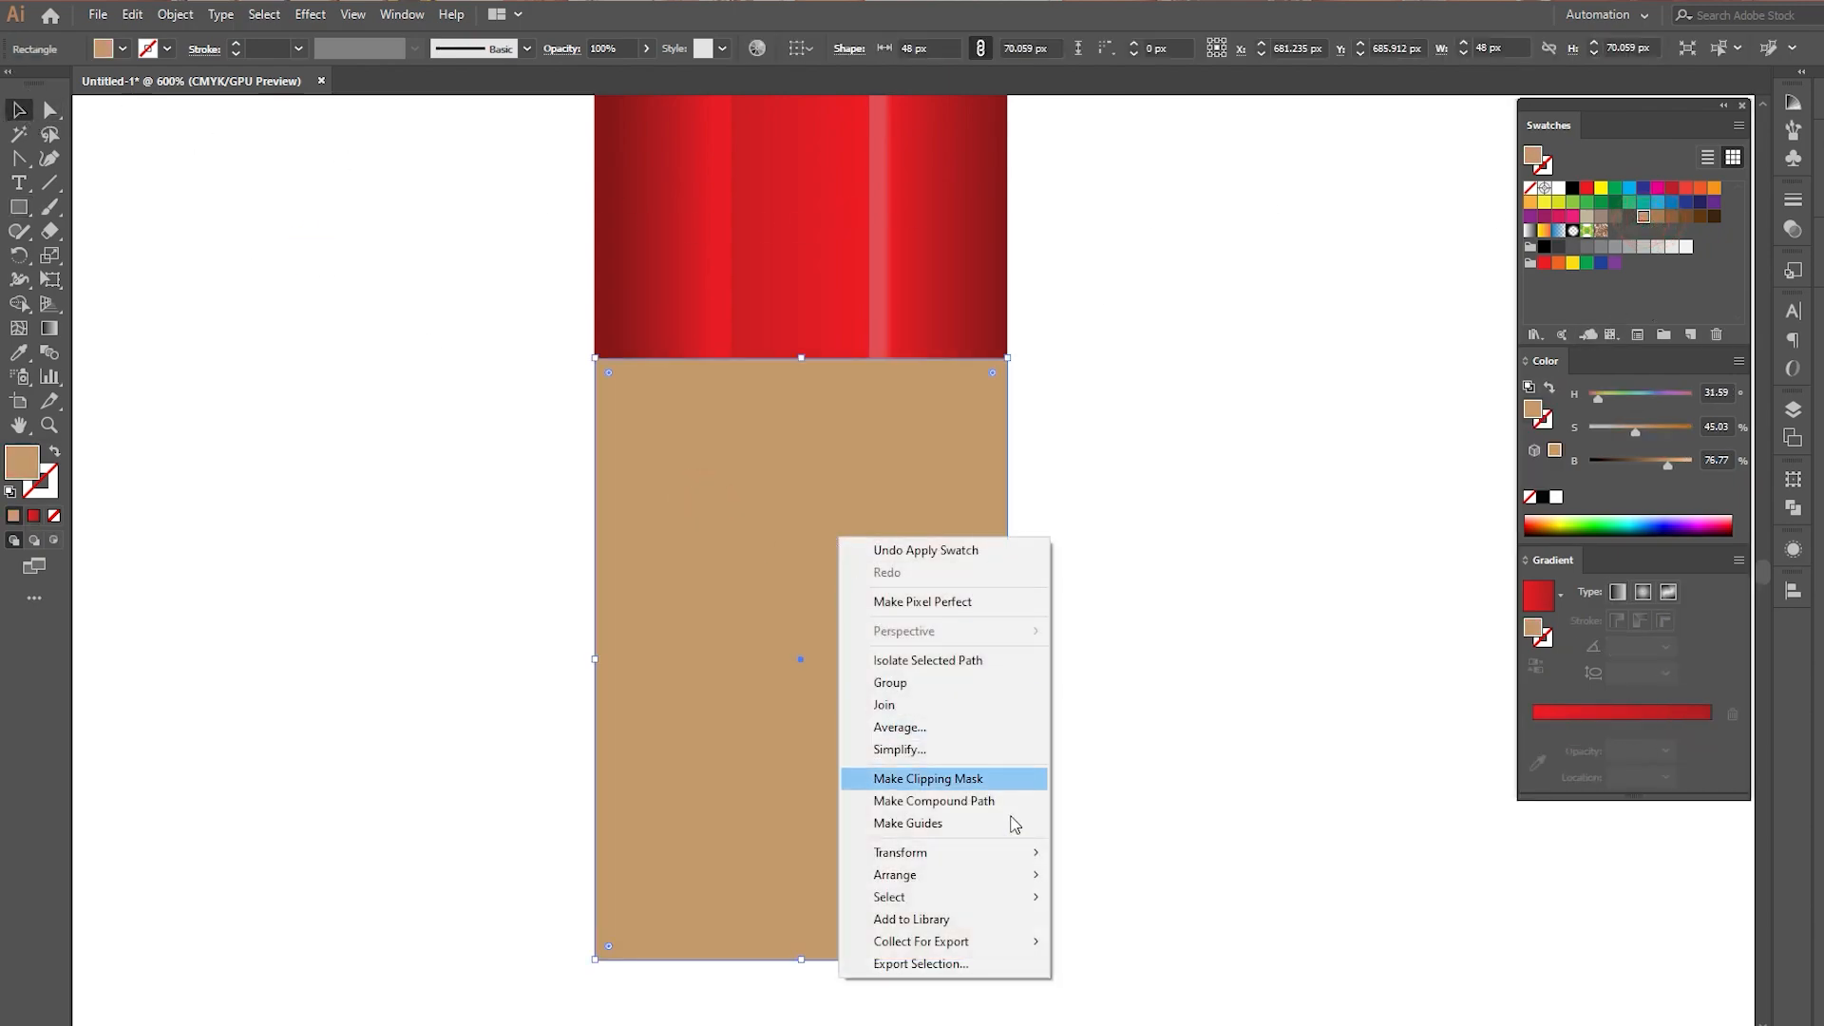
{"action": "mouse_move", "coordinate": [1030, 874]}
{"action": "left_click", "coordinate": [1143, 940]}
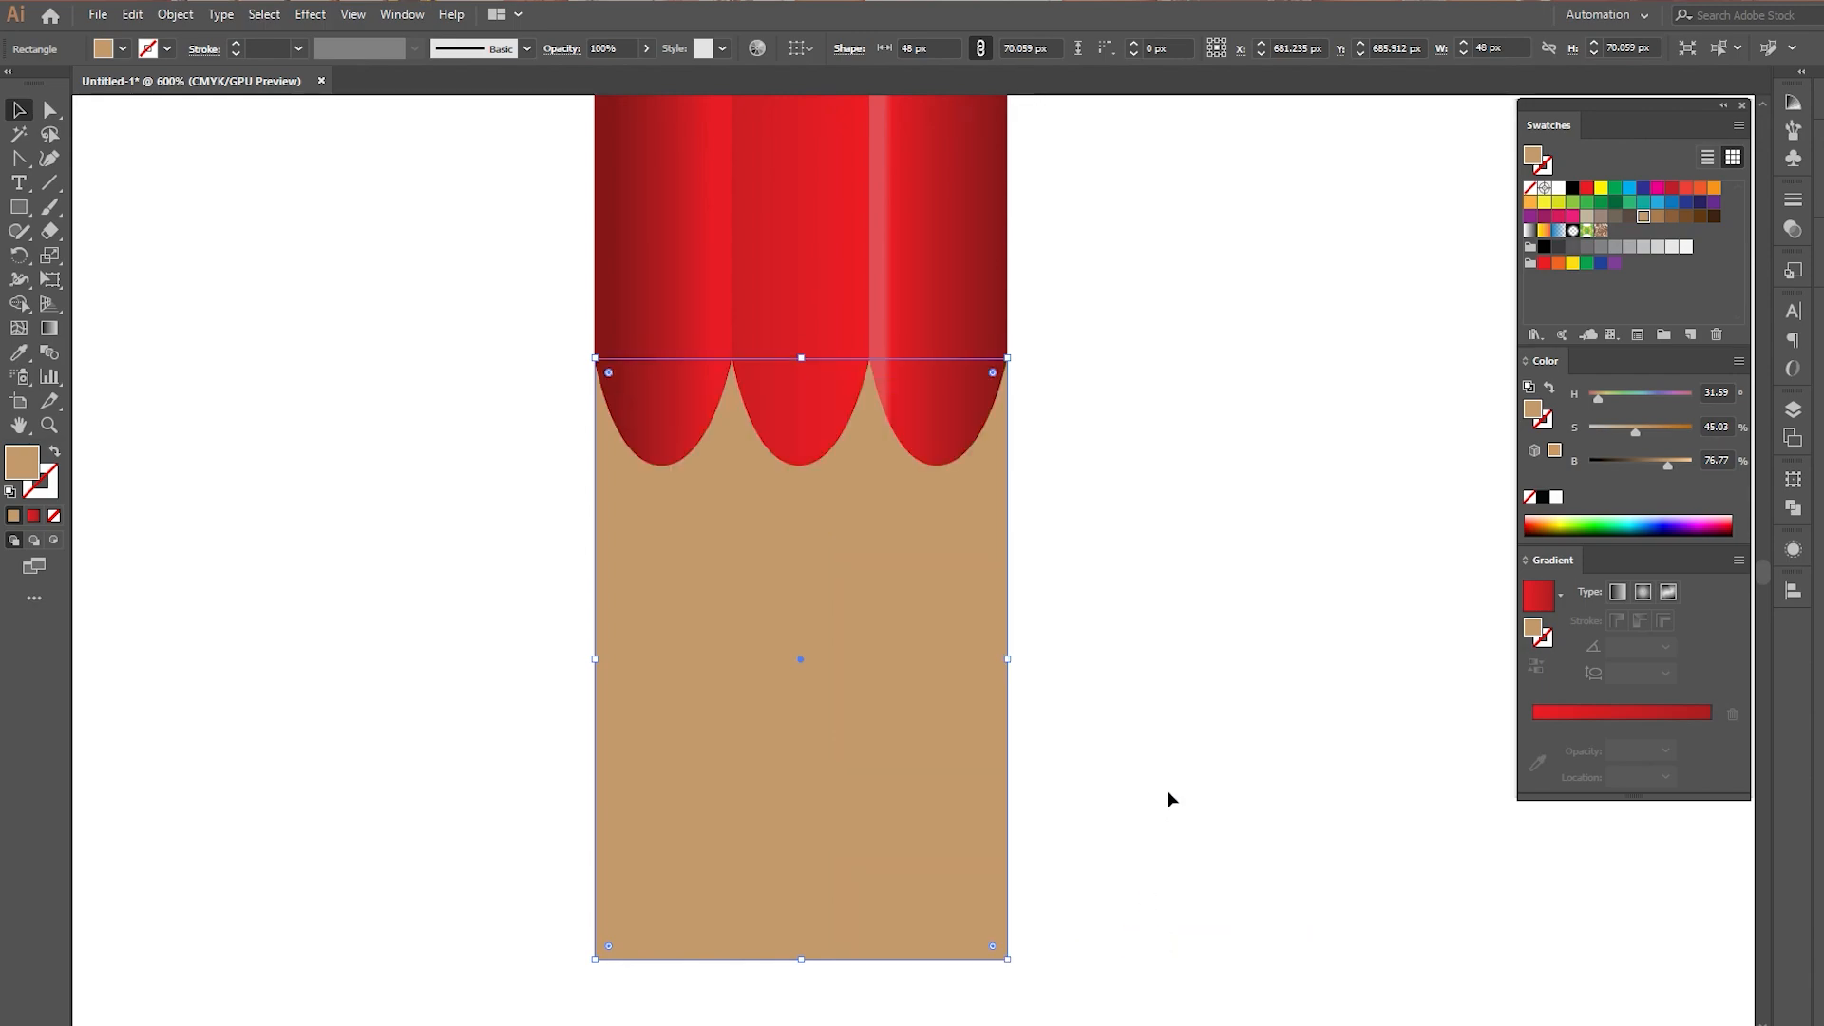
{"action": "left_click", "coordinate": [1166, 789]}
Add an anchor at the midpoint of the tan rectangle's lower edge and delete both lower corner anchors to form a downward-pointing triangle
{"action": "left_click", "coordinate": [861, 715]}
{"action": "left_click_drag", "start_coordinate": [19, 157], "coordinate": [100, 160]}
{"action": "scroll", "coordinate": [818, 830], "scroll_direction": "down", "scroll_amount": 4}
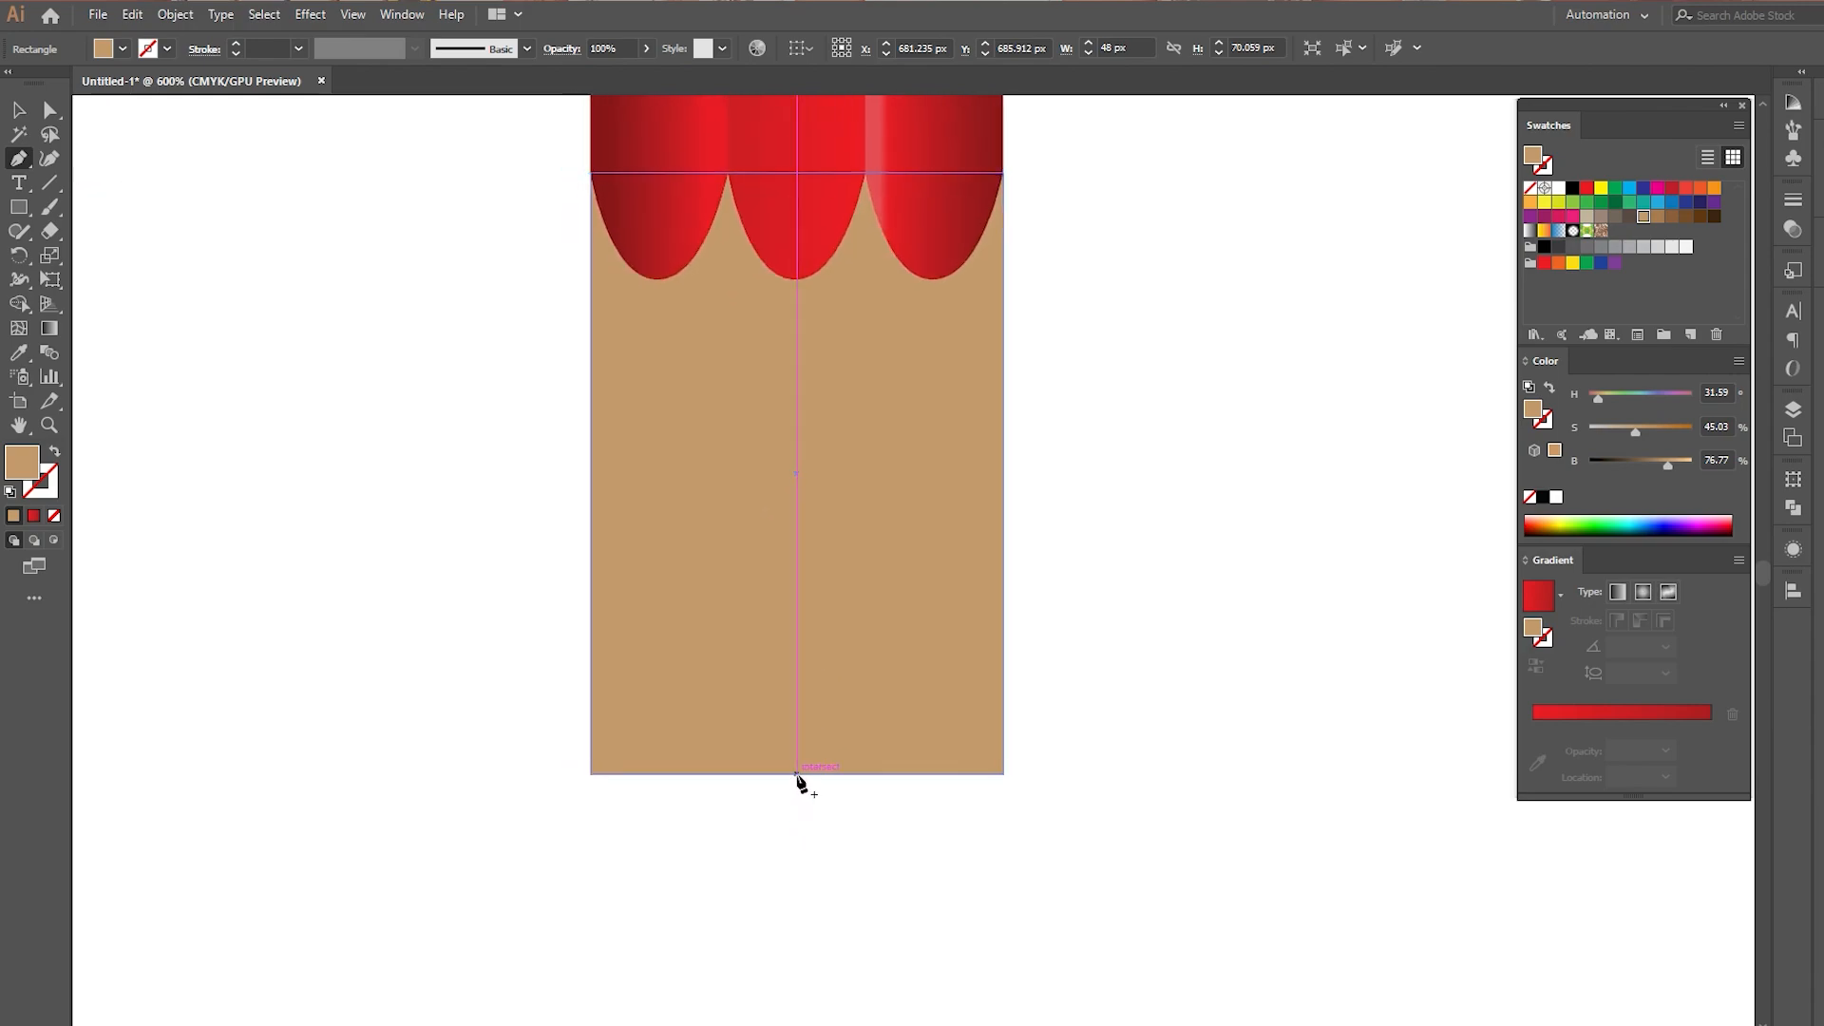
{"action": "left_click", "coordinate": [796, 774]}
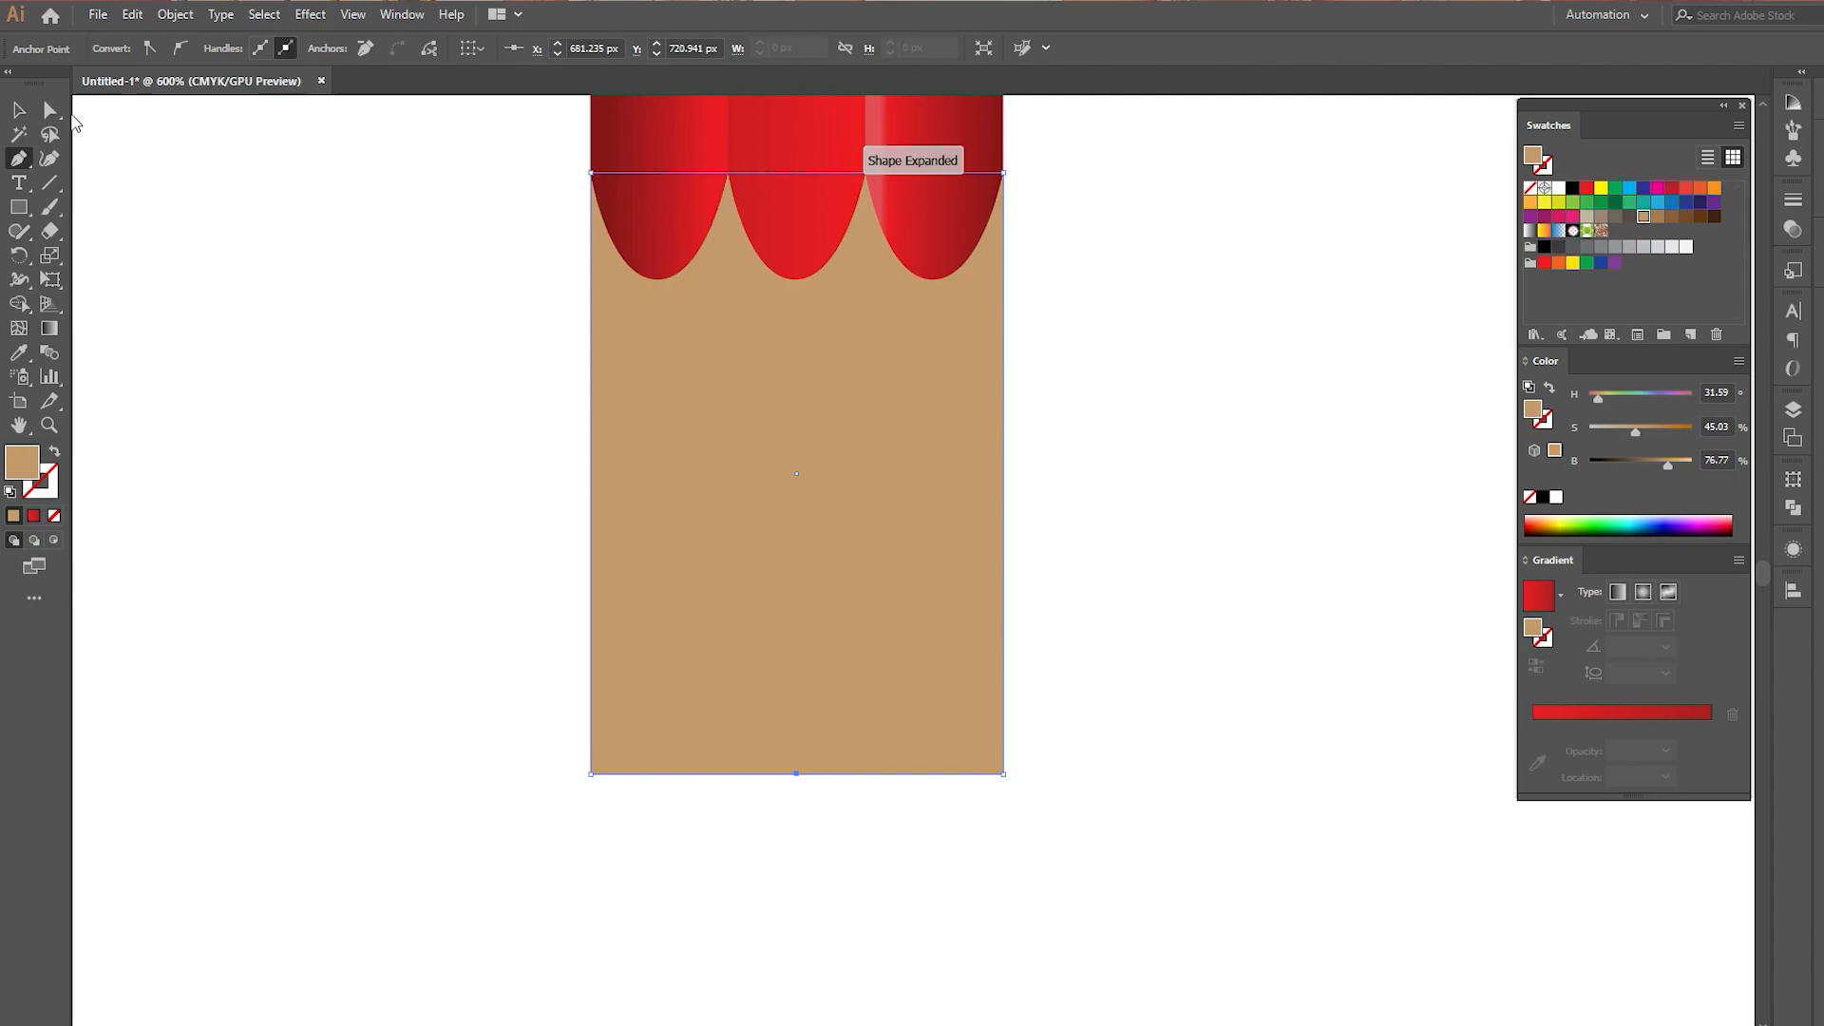
{"action": "left_click", "coordinate": [1003, 773]}
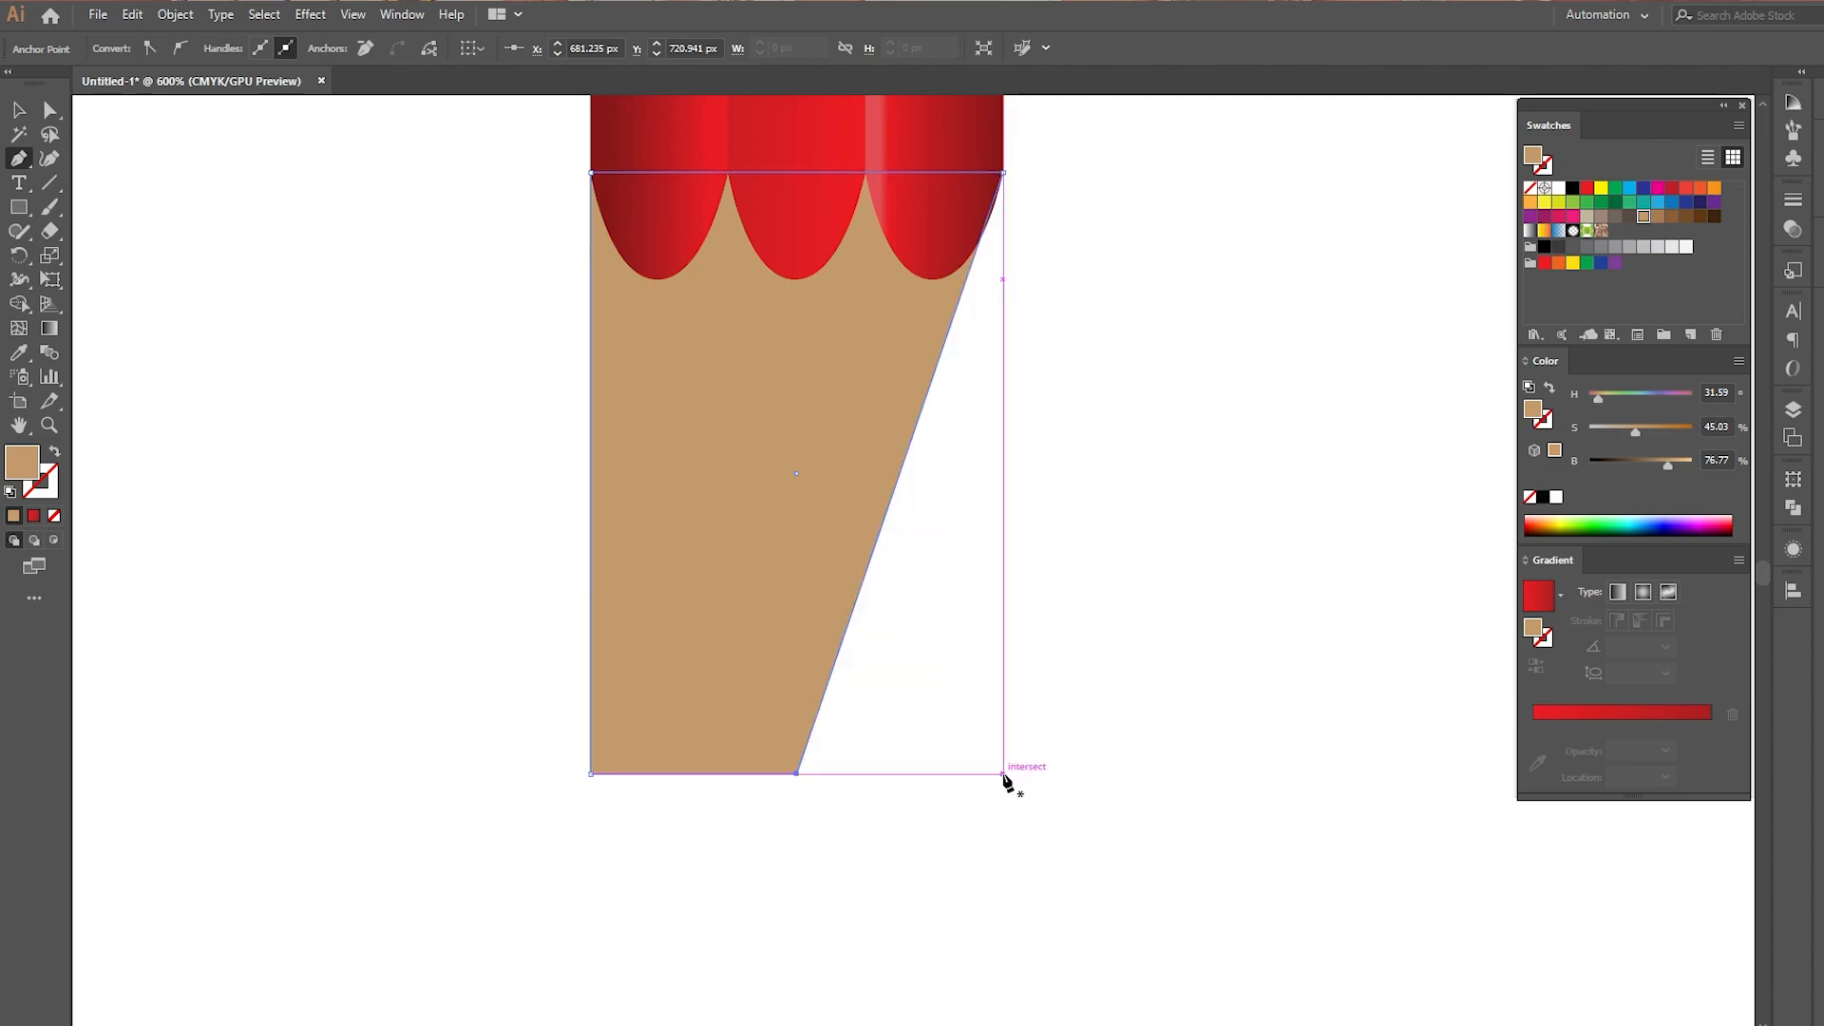
{"action": "left_click", "coordinate": [591, 774]}
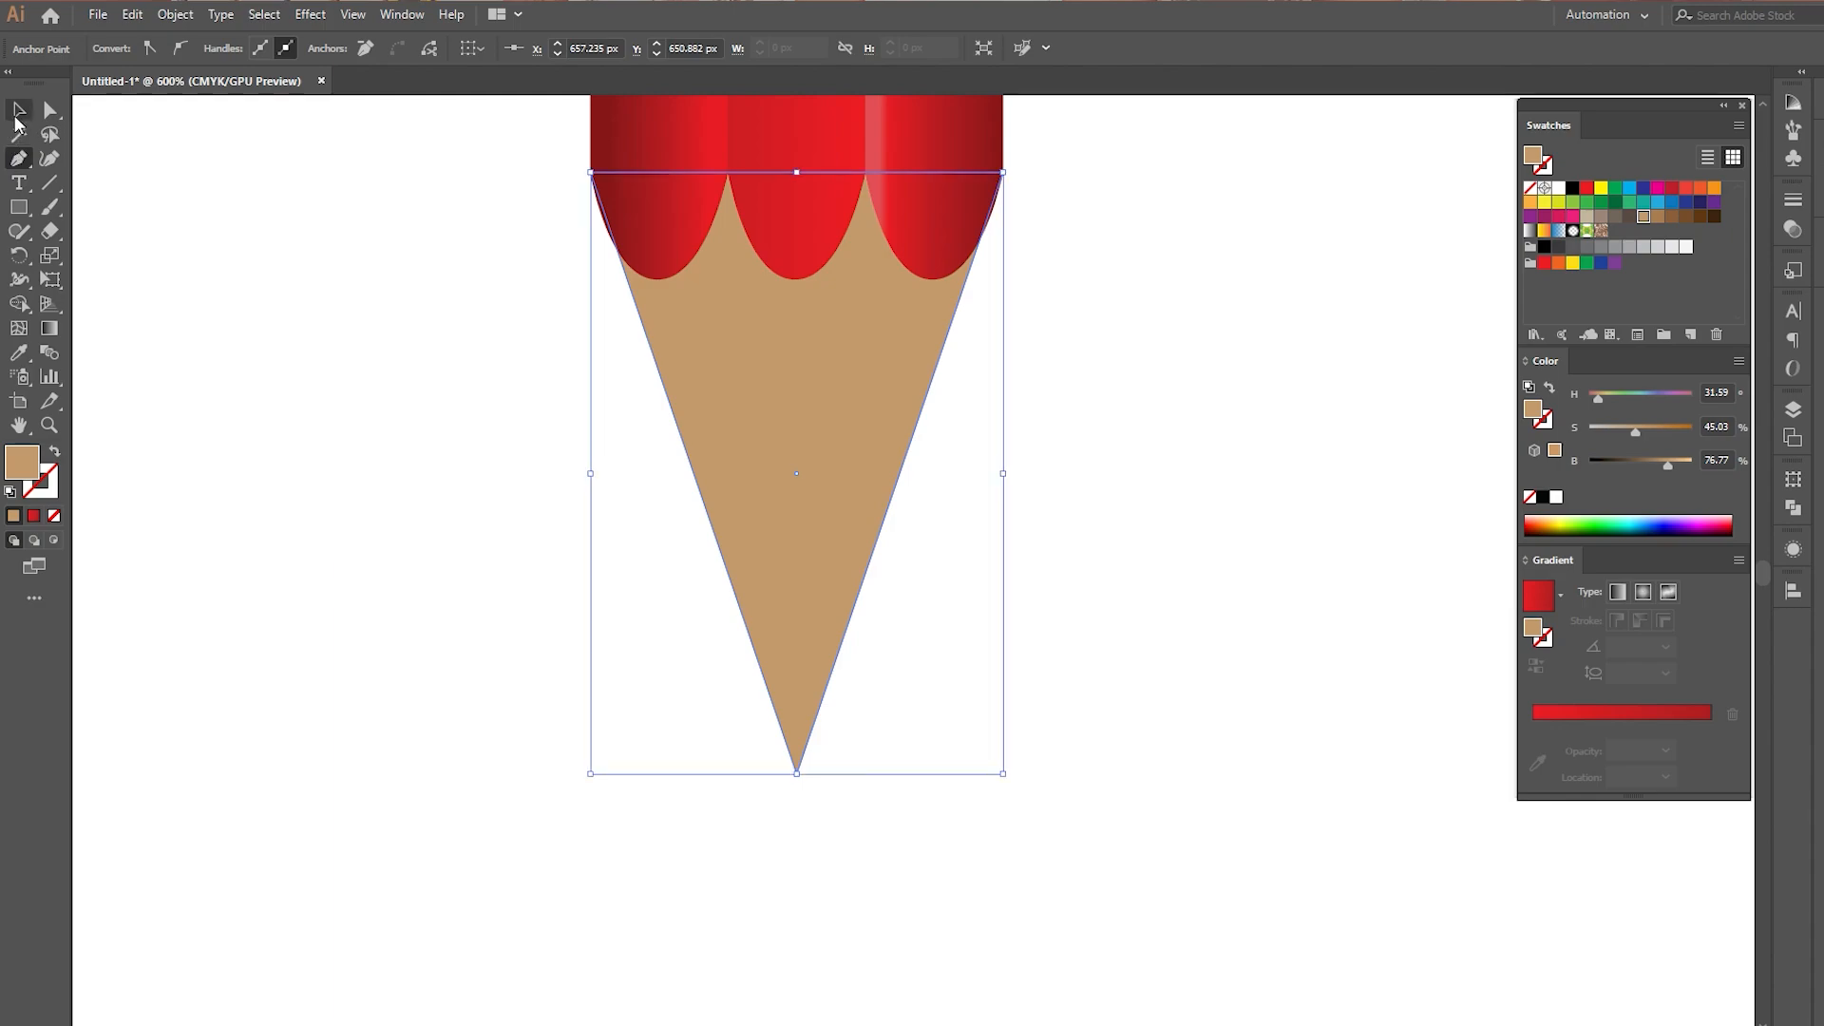
{"action": "left_click", "coordinate": [17, 114]}
Stretch the tan triangle downward from its tip to about 108 px tall and deselect it
{"action": "scroll", "coordinate": [601, 232], "scroll_direction": "up", "scroll_amount": 3}
{"action": "scroll", "coordinate": [777, 181], "scroll_direction": "up", "scroll_amount": 3}
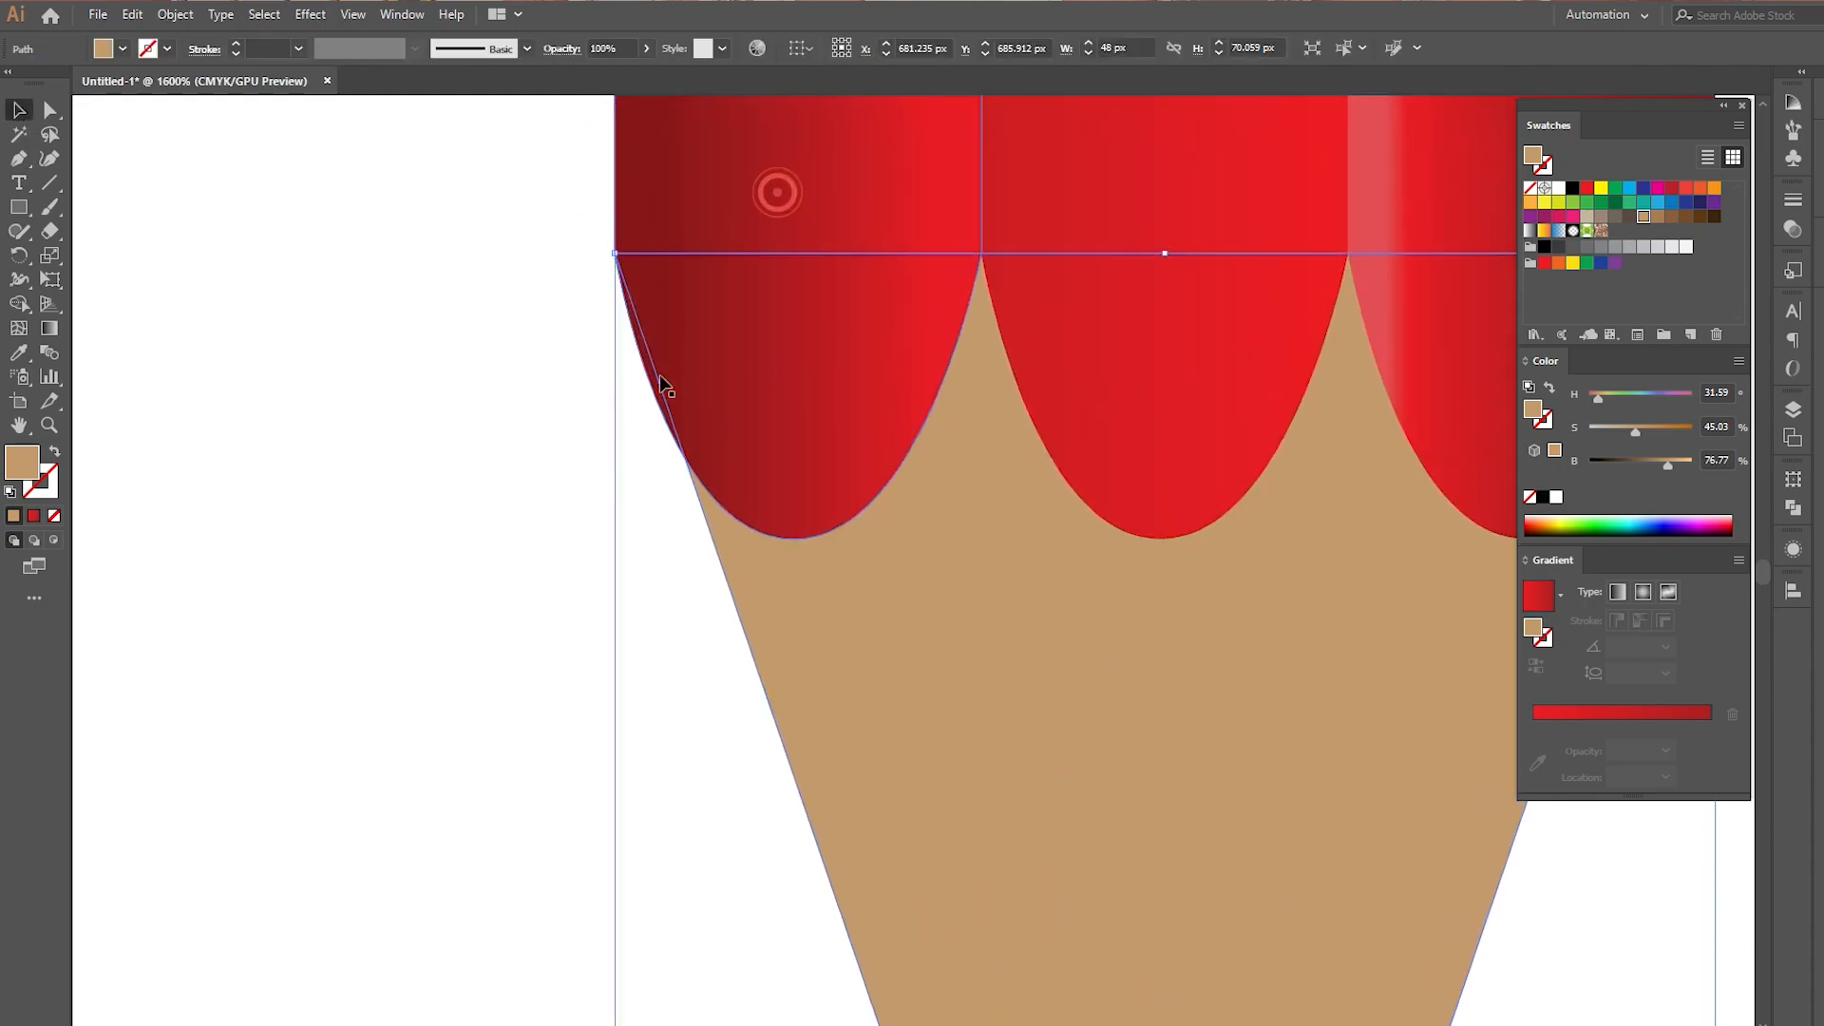
{"action": "left_click_drag", "start_coordinate": [872, 425], "coordinate": [554, 329]}
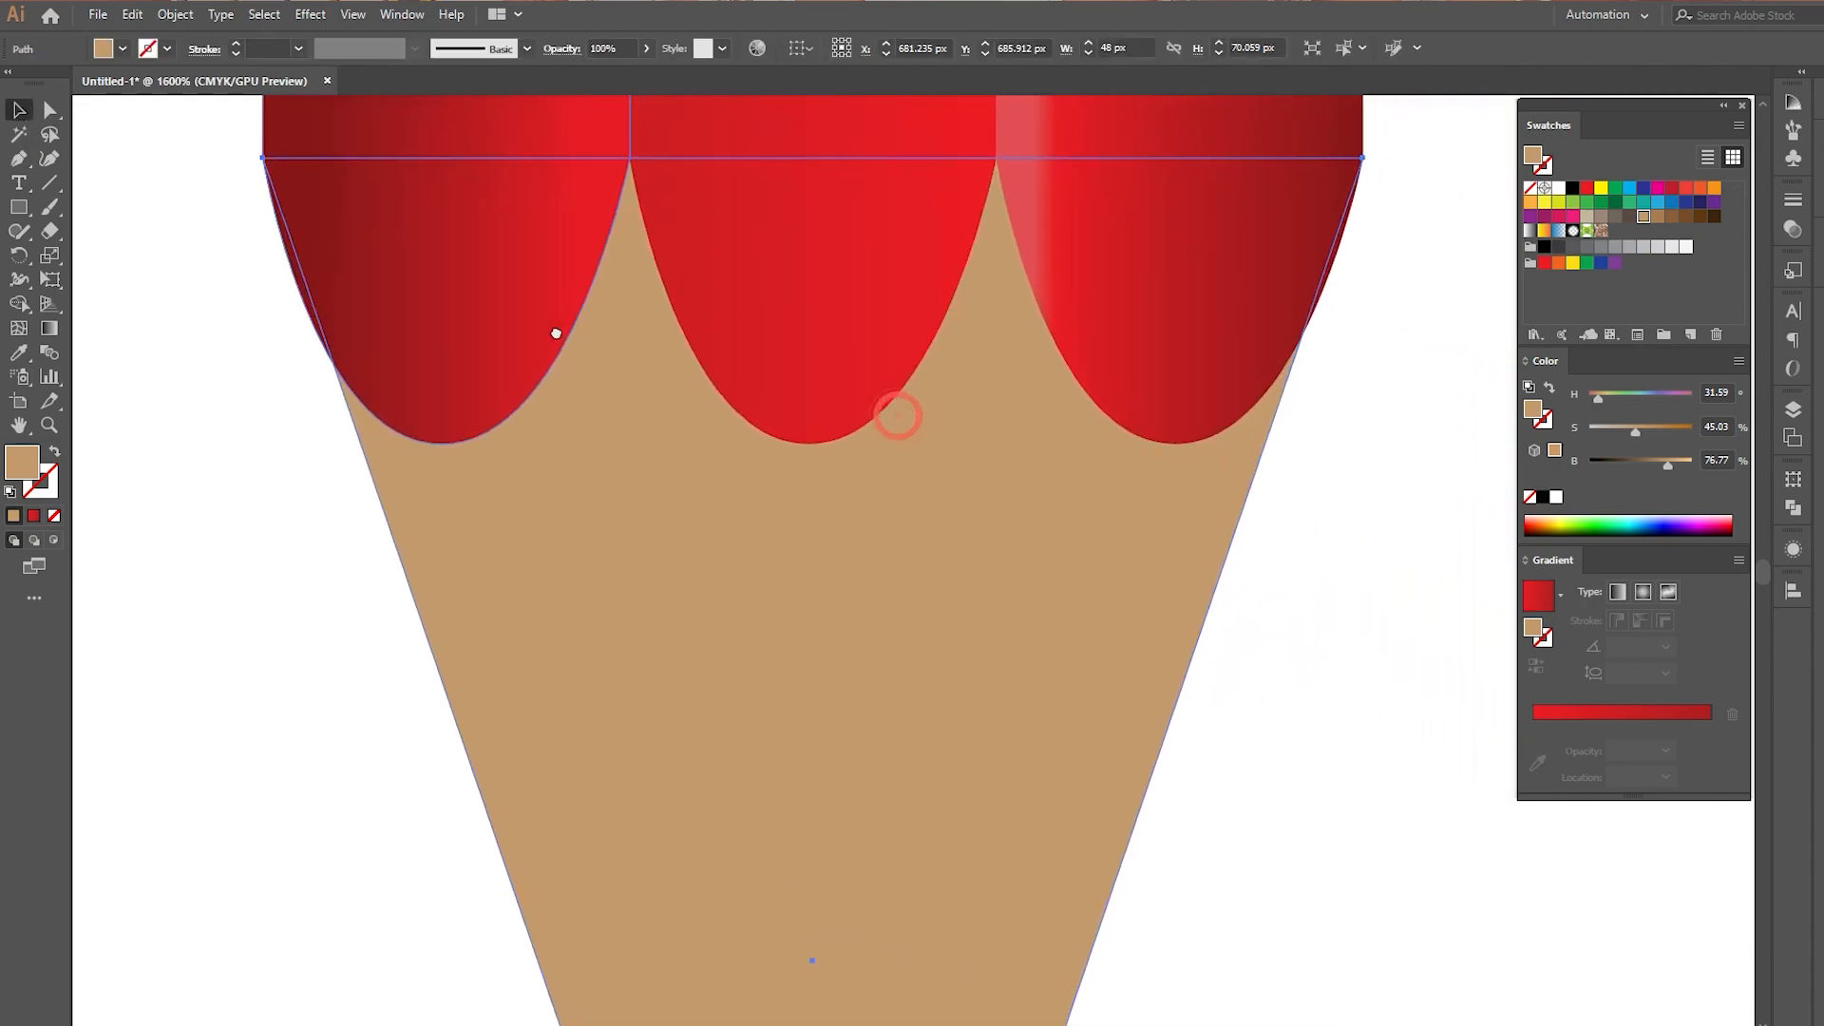
{"action": "scroll", "coordinate": [986, 461], "scroll_direction": "down", "scroll_amount": 2}
{"action": "scroll", "coordinate": [900, 475], "scroll_direction": "down", "scroll_amount": 2}
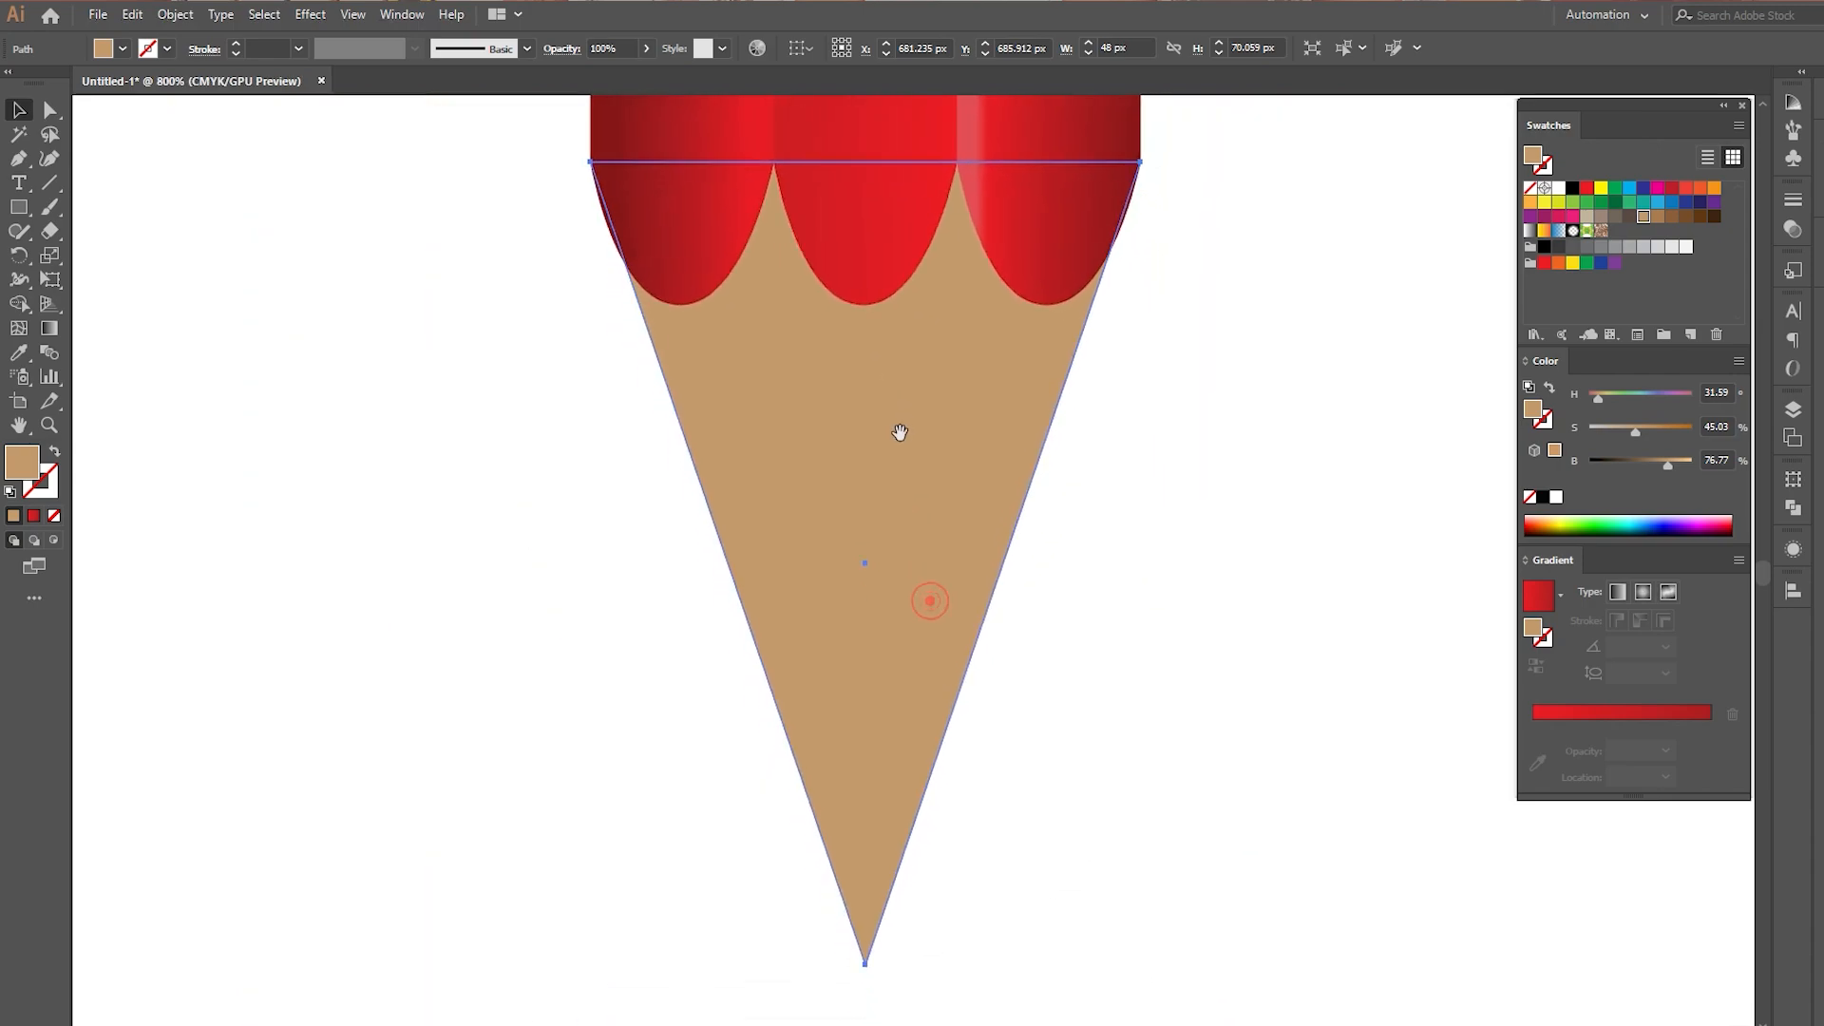
{"action": "scroll", "coordinate": [895, 541], "scroll_direction": "down", "scroll_amount": 2}
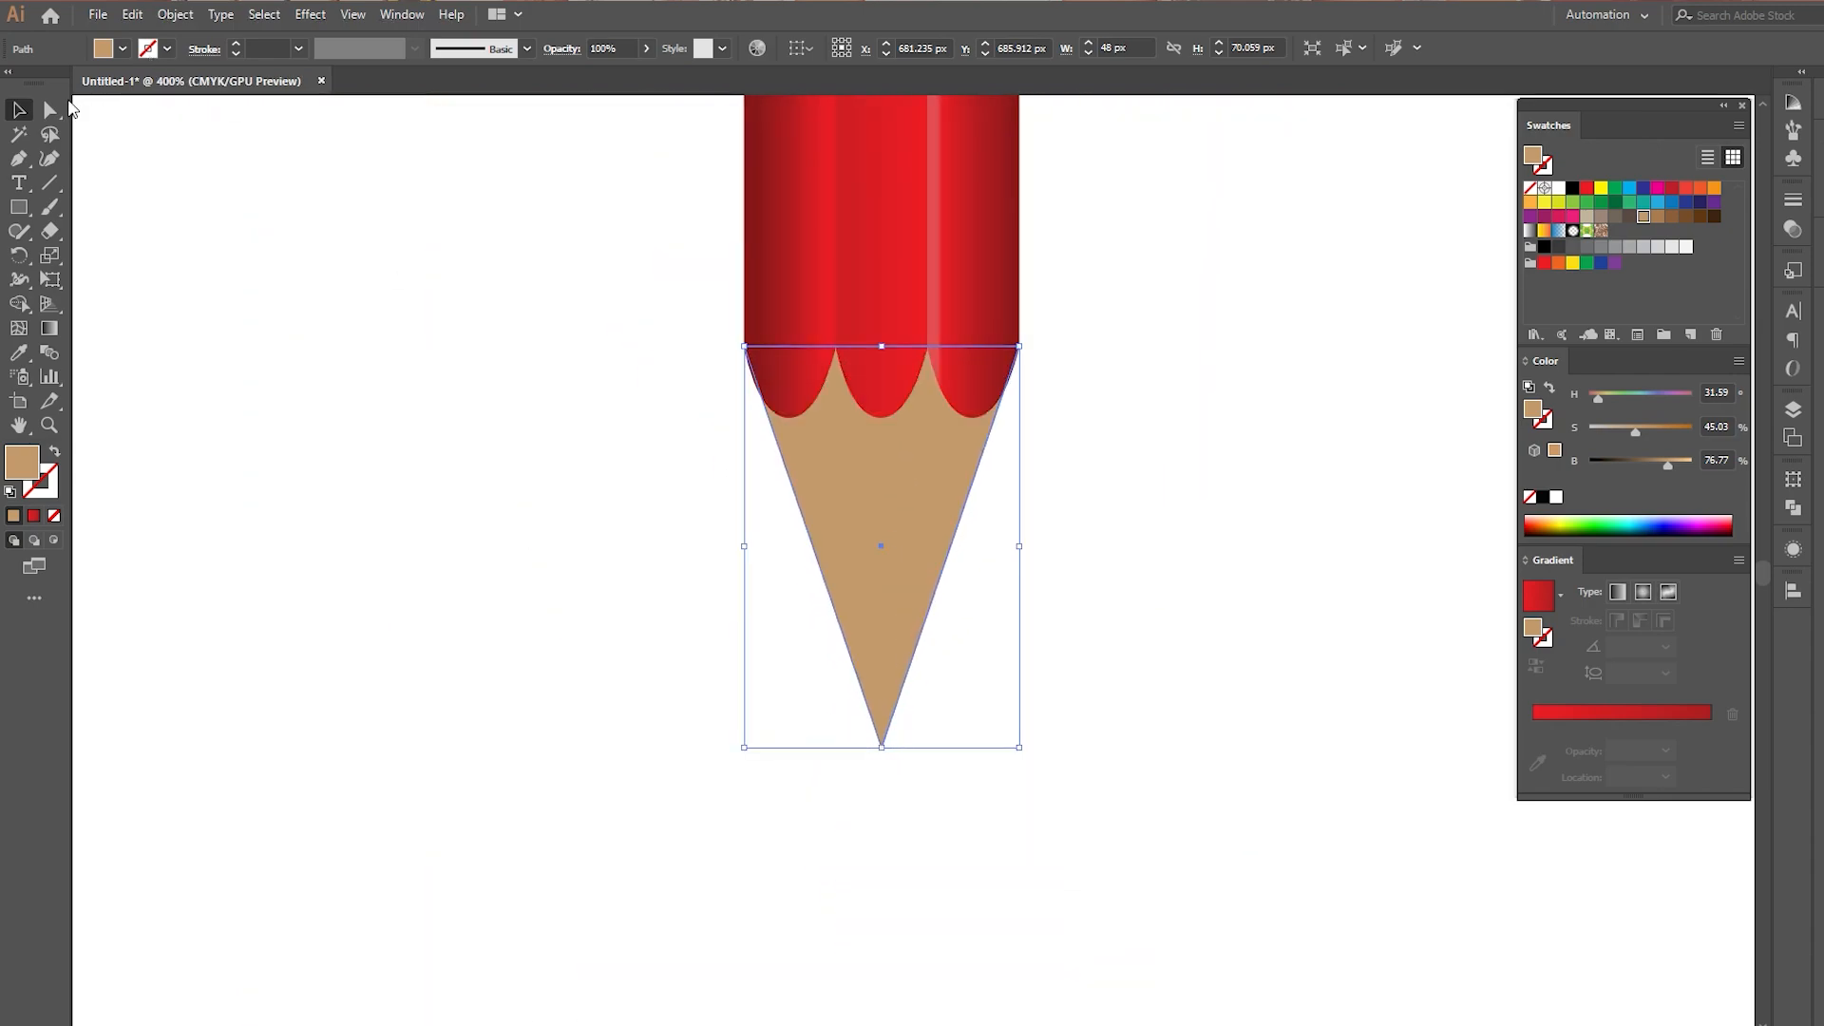
{"action": "left_click", "coordinate": [52, 109]}
{"action": "left_click", "coordinate": [18, 109]}
{"action": "left_click_drag", "start_coordinate": [882, 747], "coordinate": [882, 961]}
{"action": "left_click", "coordinate": [1081, 829]}
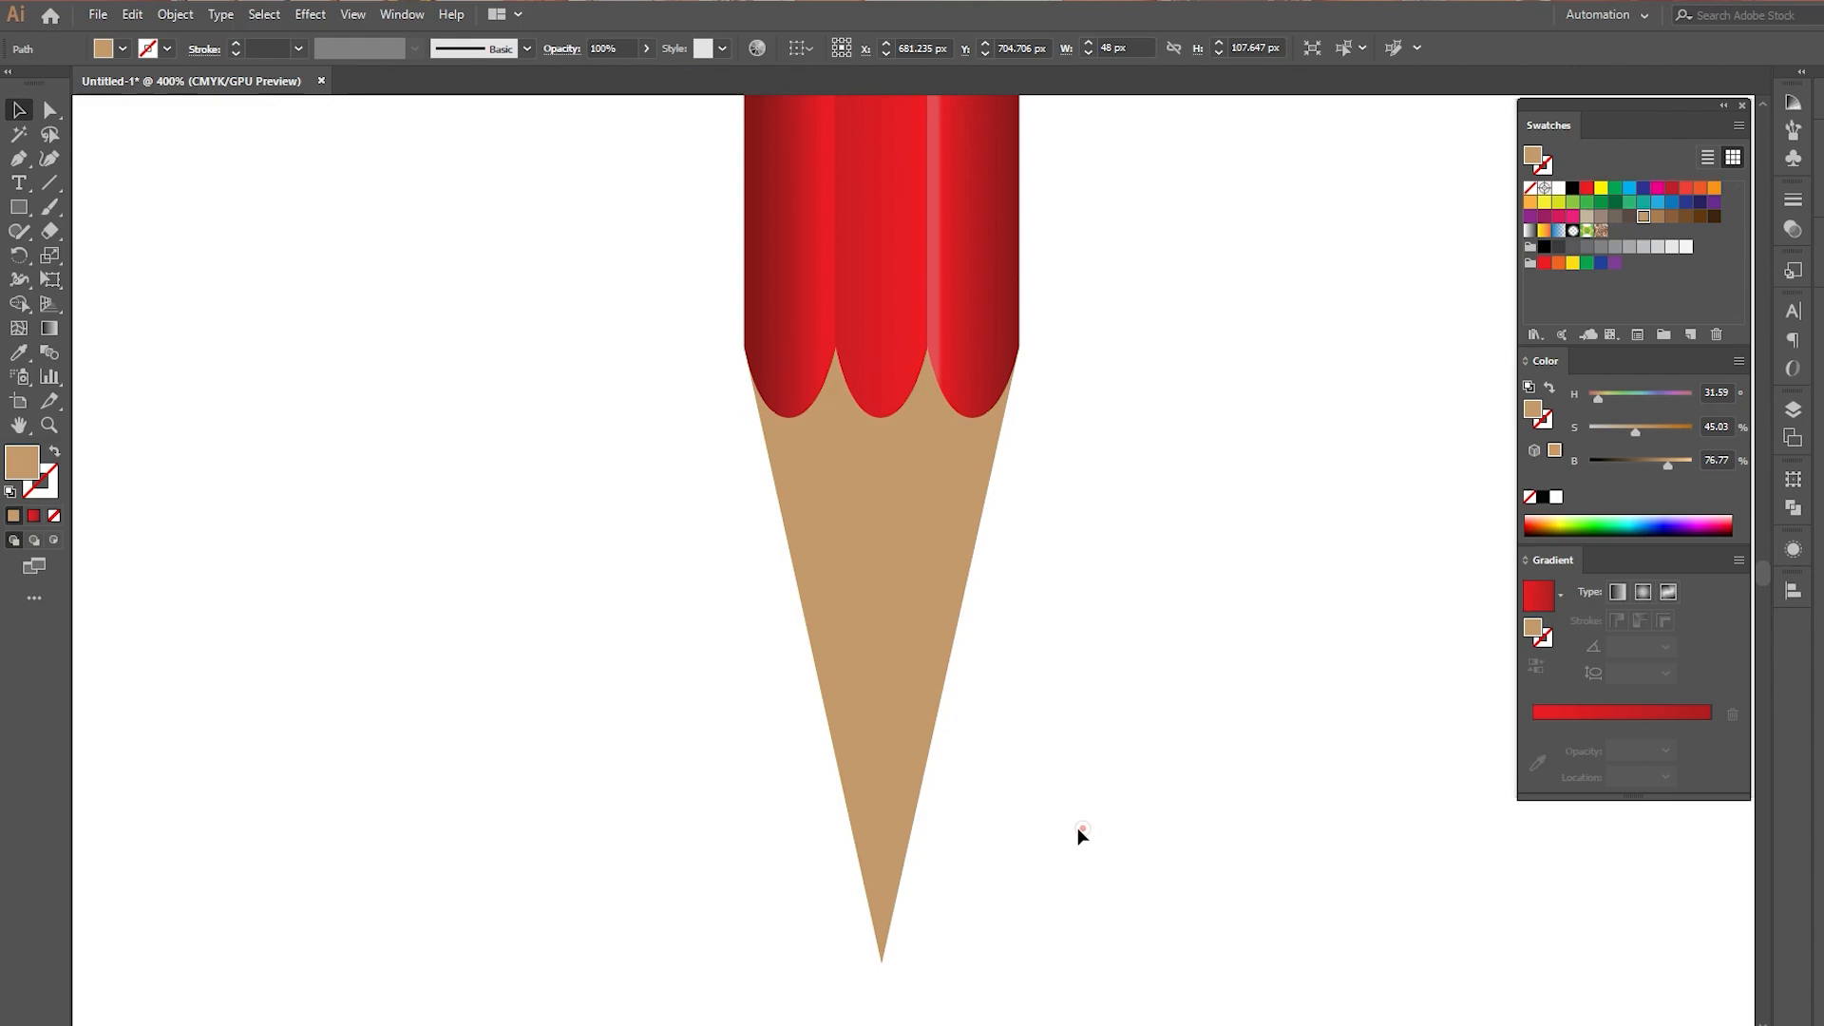
Apply a linear gradient to the tan triangle and replace the red stops at both ends with tan
{"action": "left_click", "coordinate": [965, 481]}
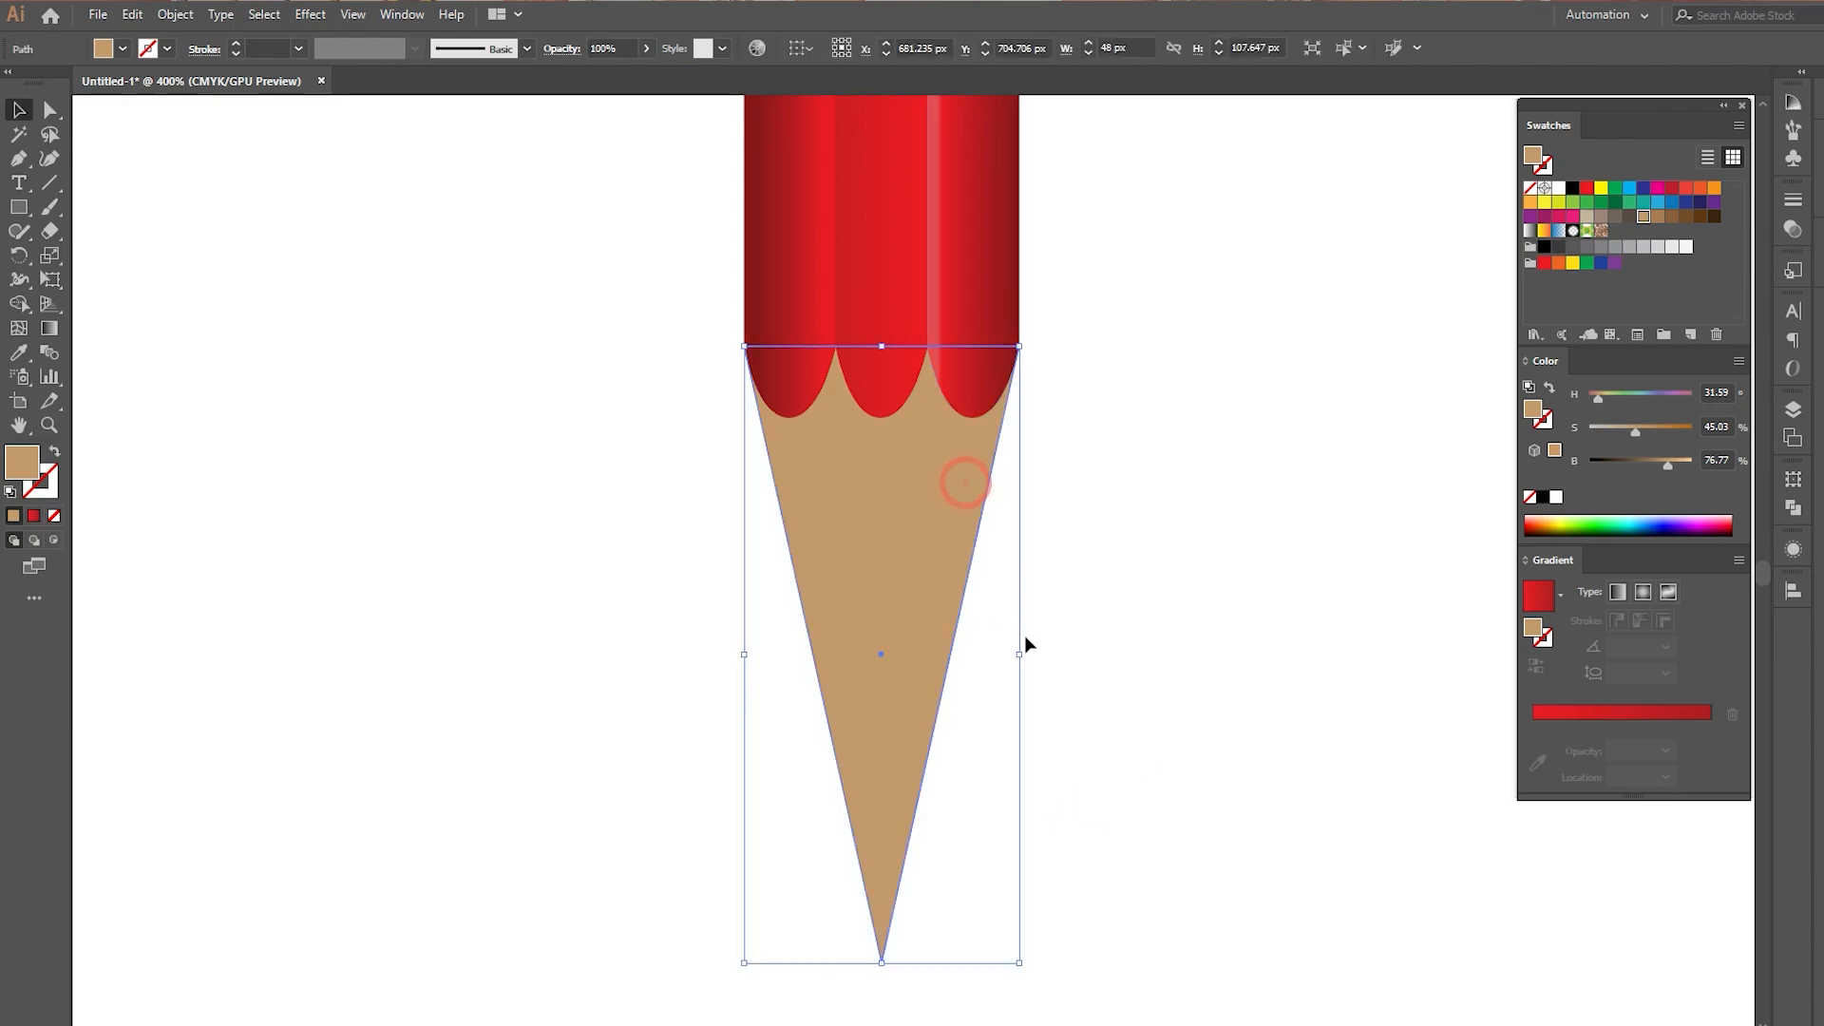
{"action": "left_click_drag", "start_coordinate": [805, 485], "coordinate": [566, 444]}
{"action": "left_click", "coordinate": [316, 394]}
{"action": "left_click_drag", "start_coordinate": [669, 408], "coordinate": [771, 388]}
{"action": "left_click", "coordinate": [1184, 500]}
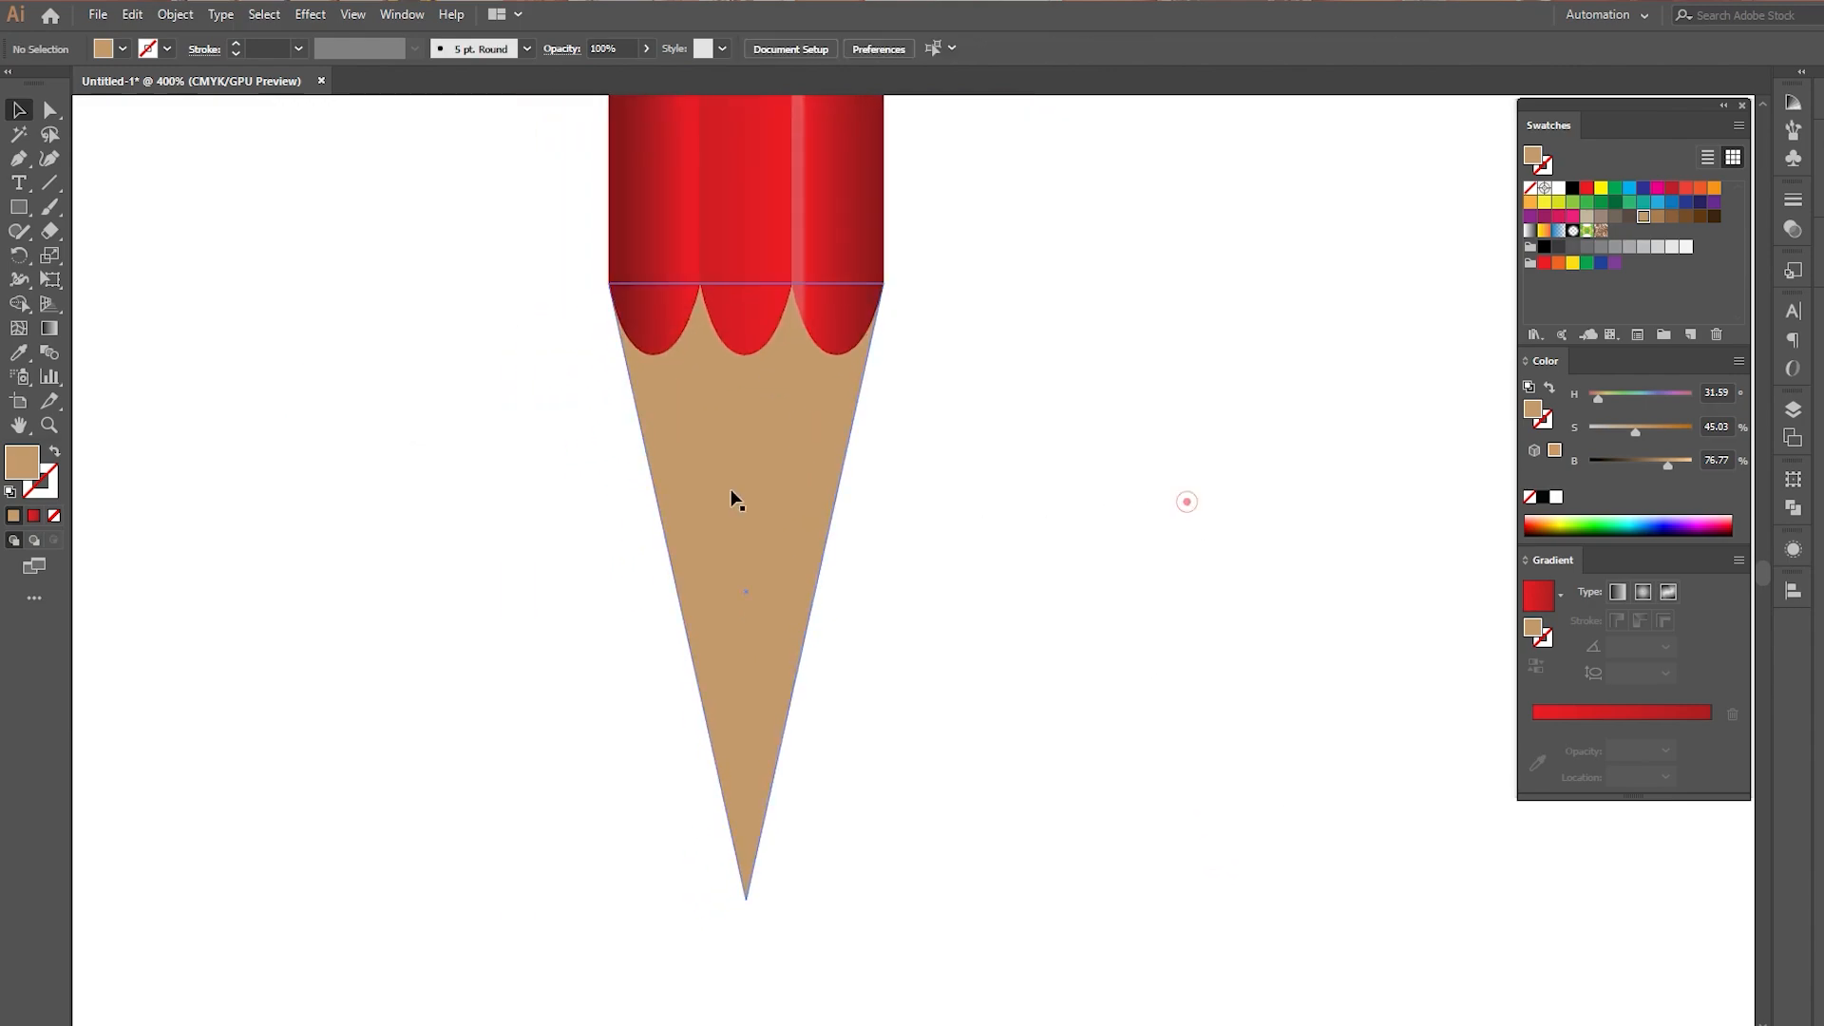
{"action": "left_click", "coordinate": [724, 489]}
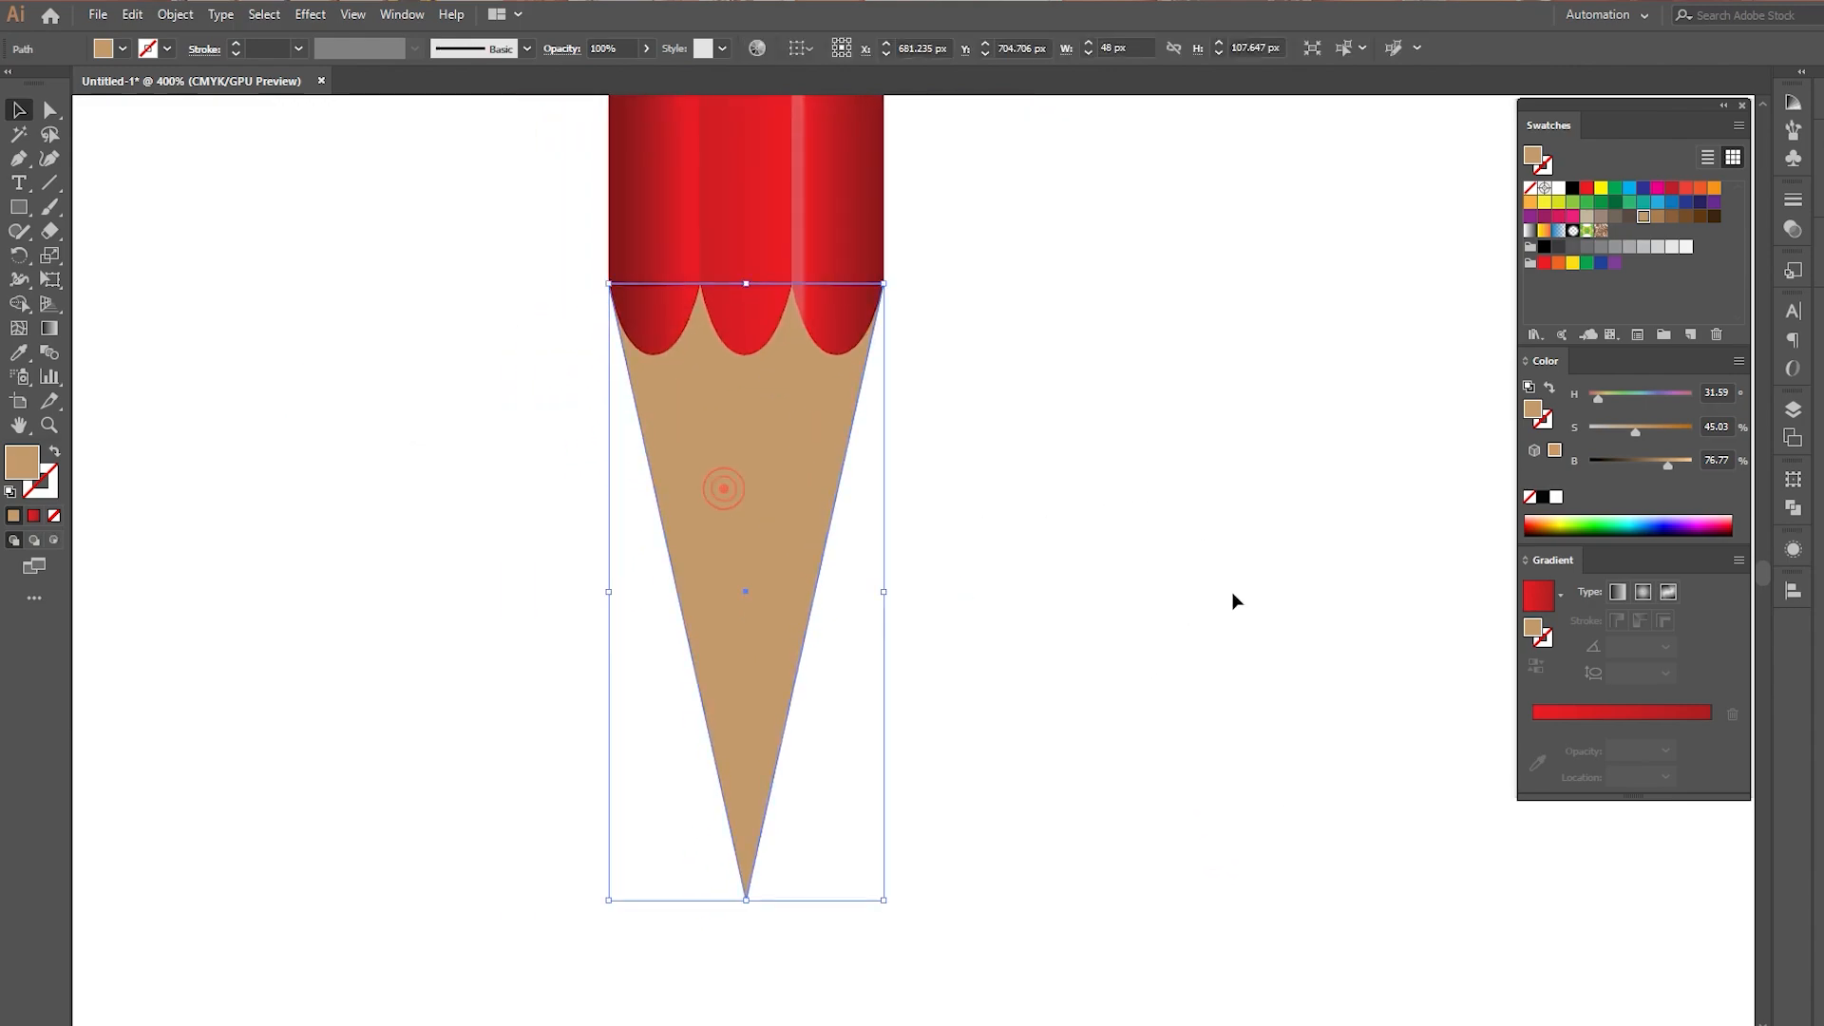
{"action": "left_click", "coordinate": [1540, 711]}
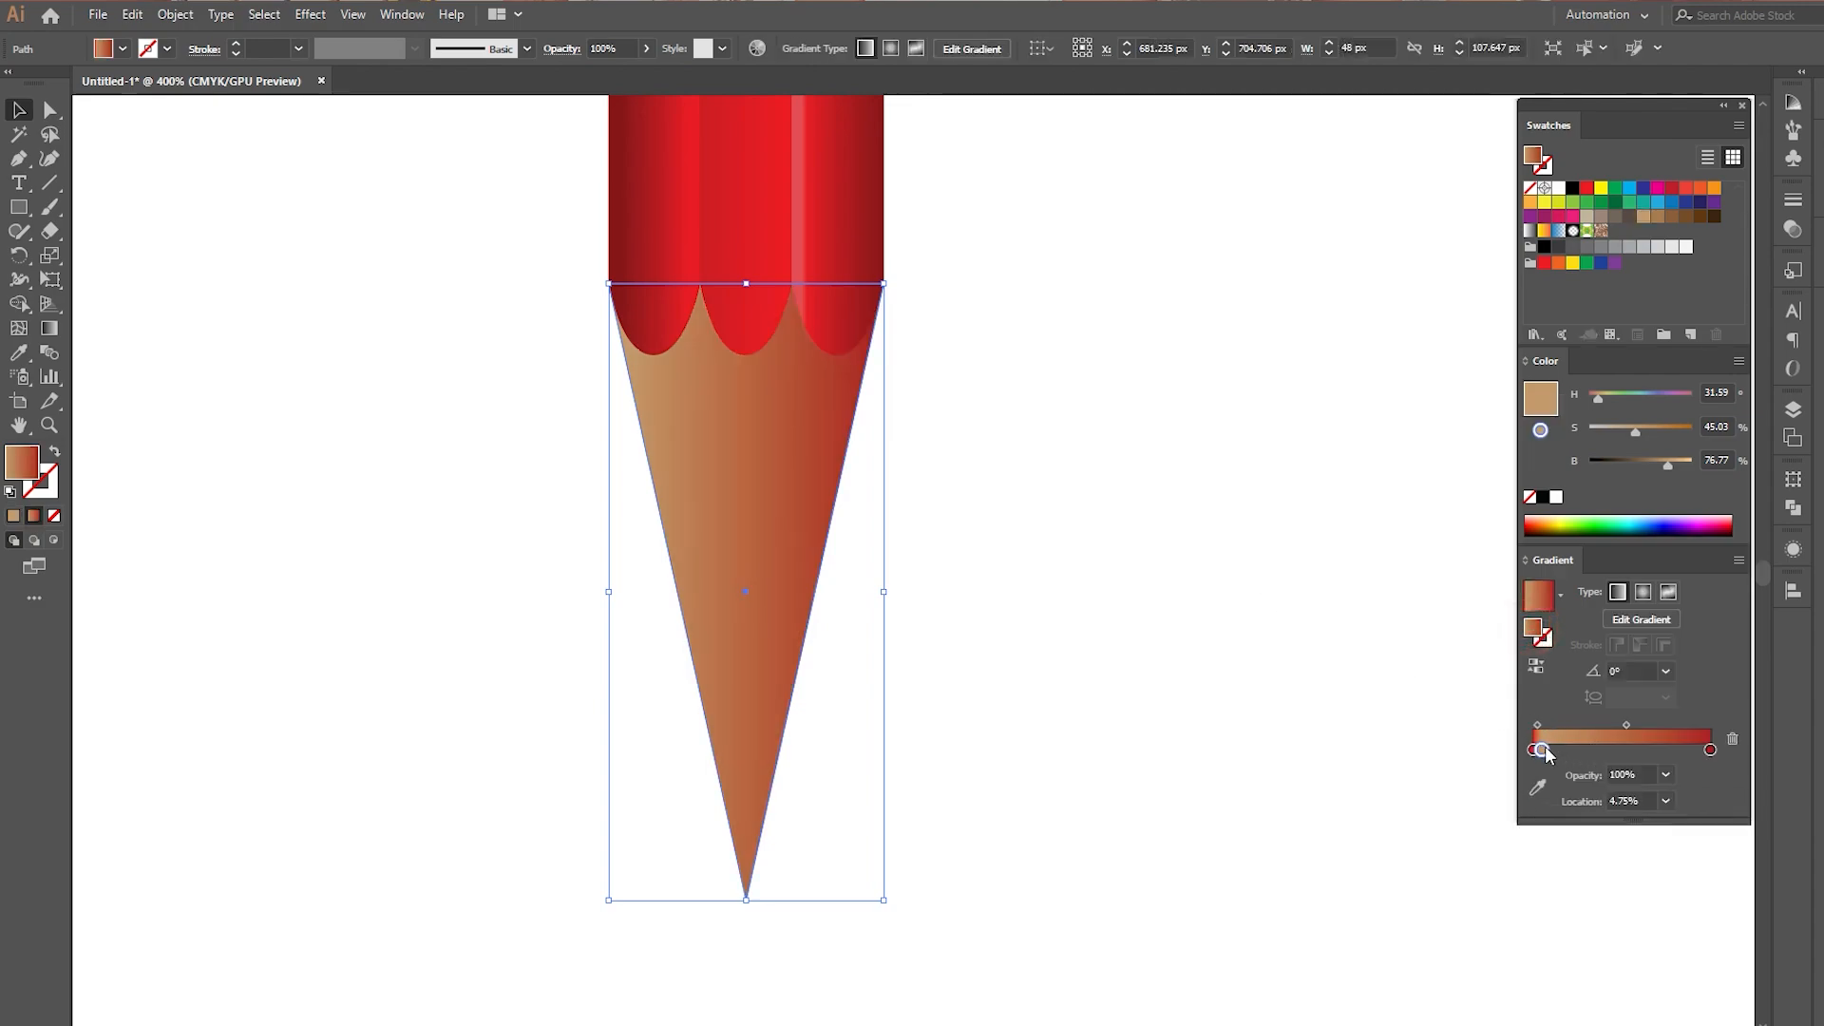
{"action": "left_click_drag", "start_coordinate": [1543, 750], "coordinate": [1455, 862]}
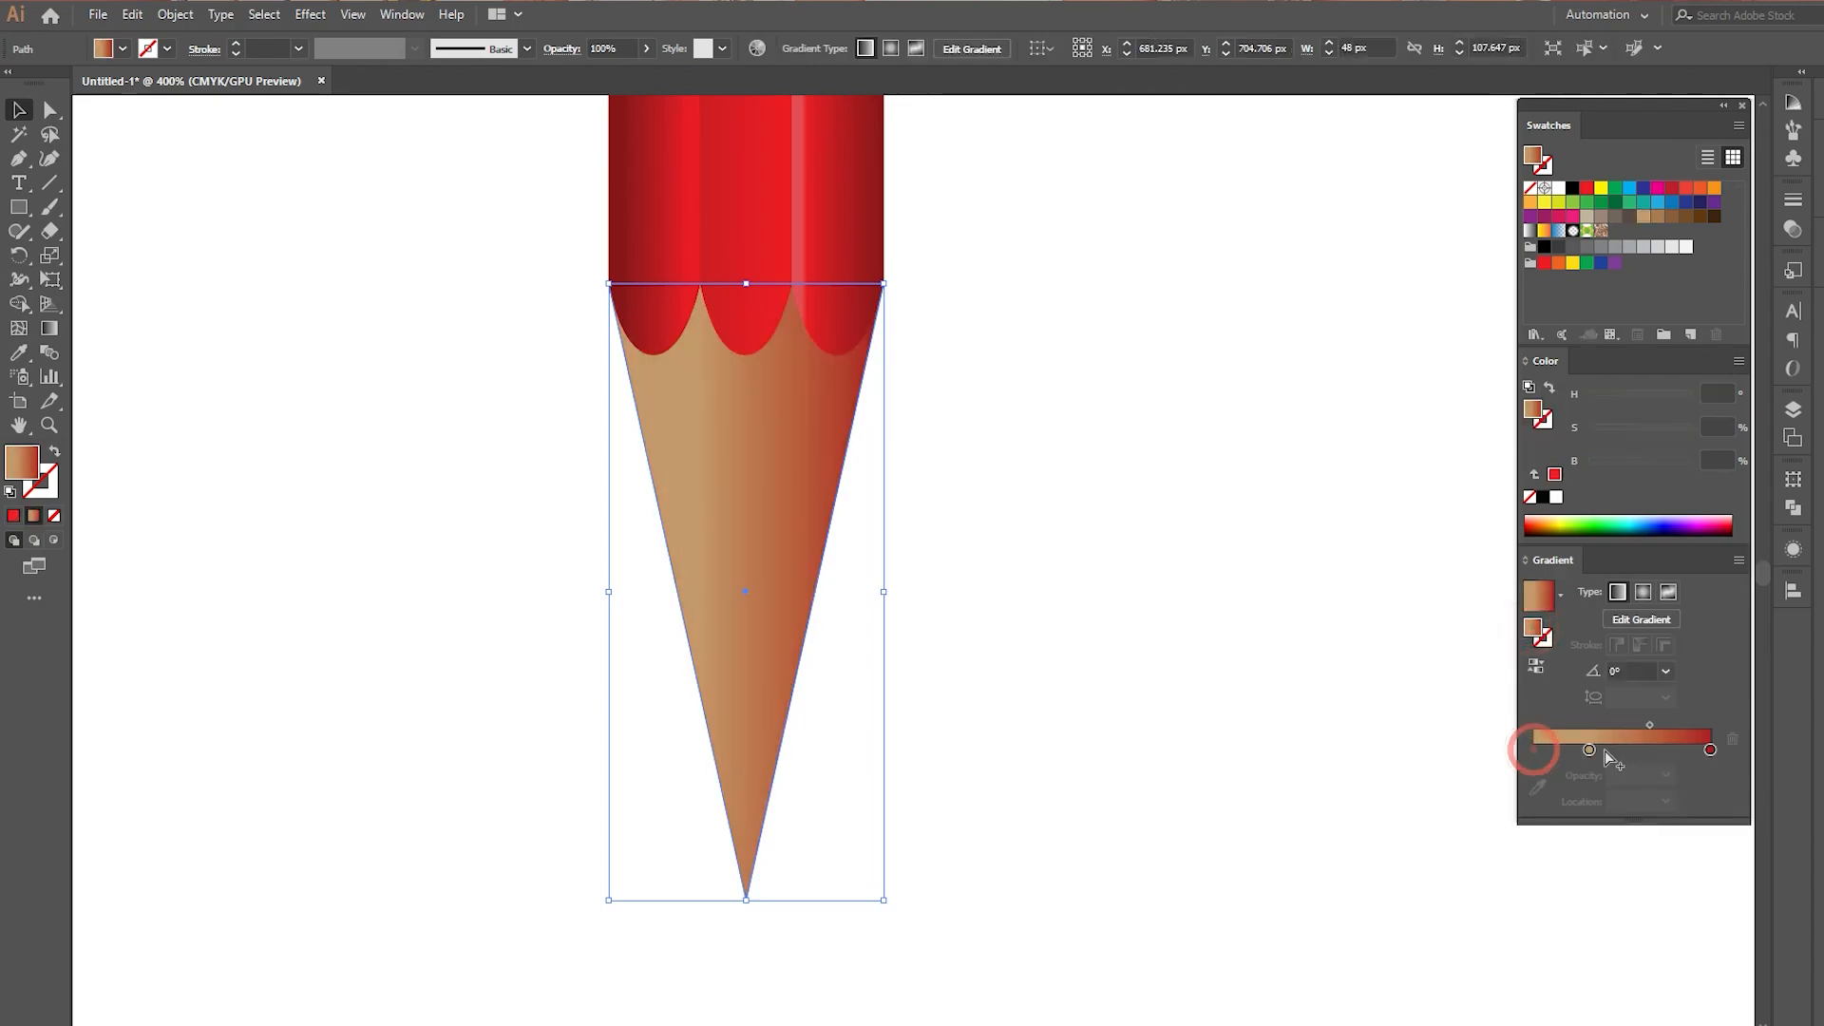
{"action": "left_click_drag", "start_coordinate": [1589, 749], "coordinate": [1425, 755]}
{"action": "left_click", "coordinate": [1710, 749]}
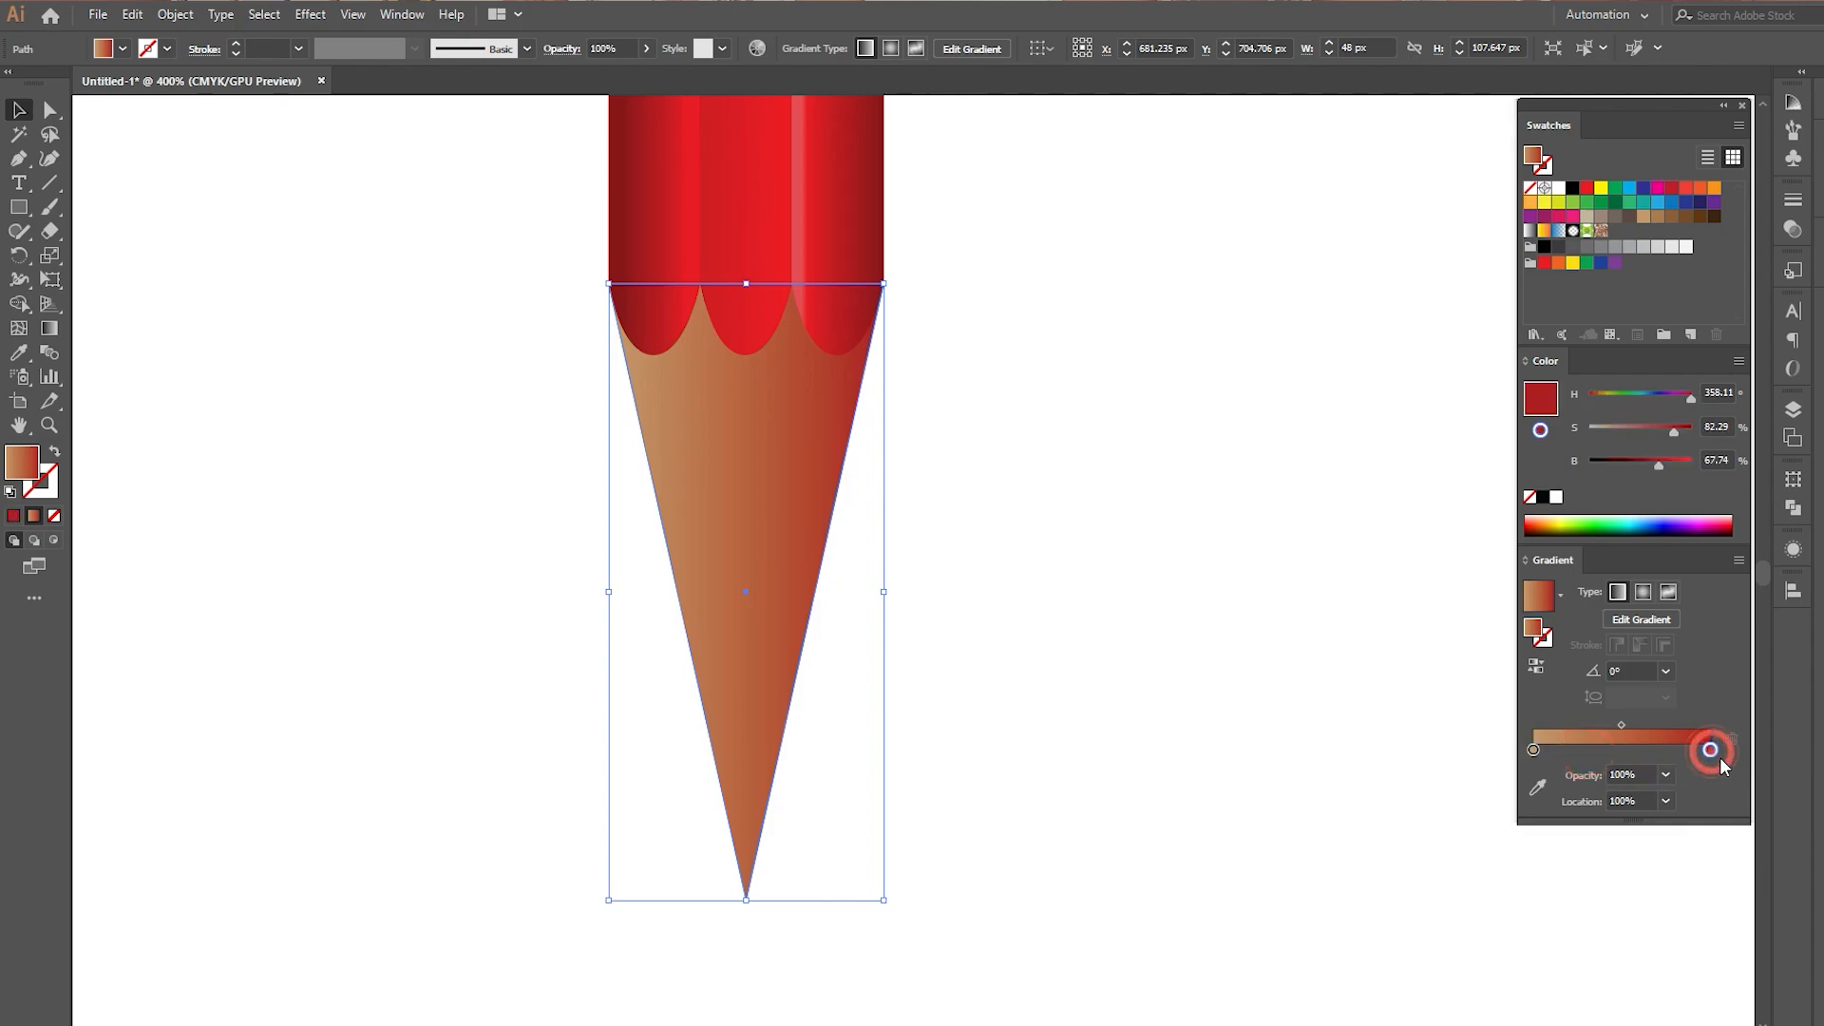
{"action": "left_click_drag", "start_coordinate": [1535, 749], "coordinate": [1709, 836]}
{"action": "left_click_drag", "start_coordinate": [1638, 749], "coordinate": [1710, 749]}
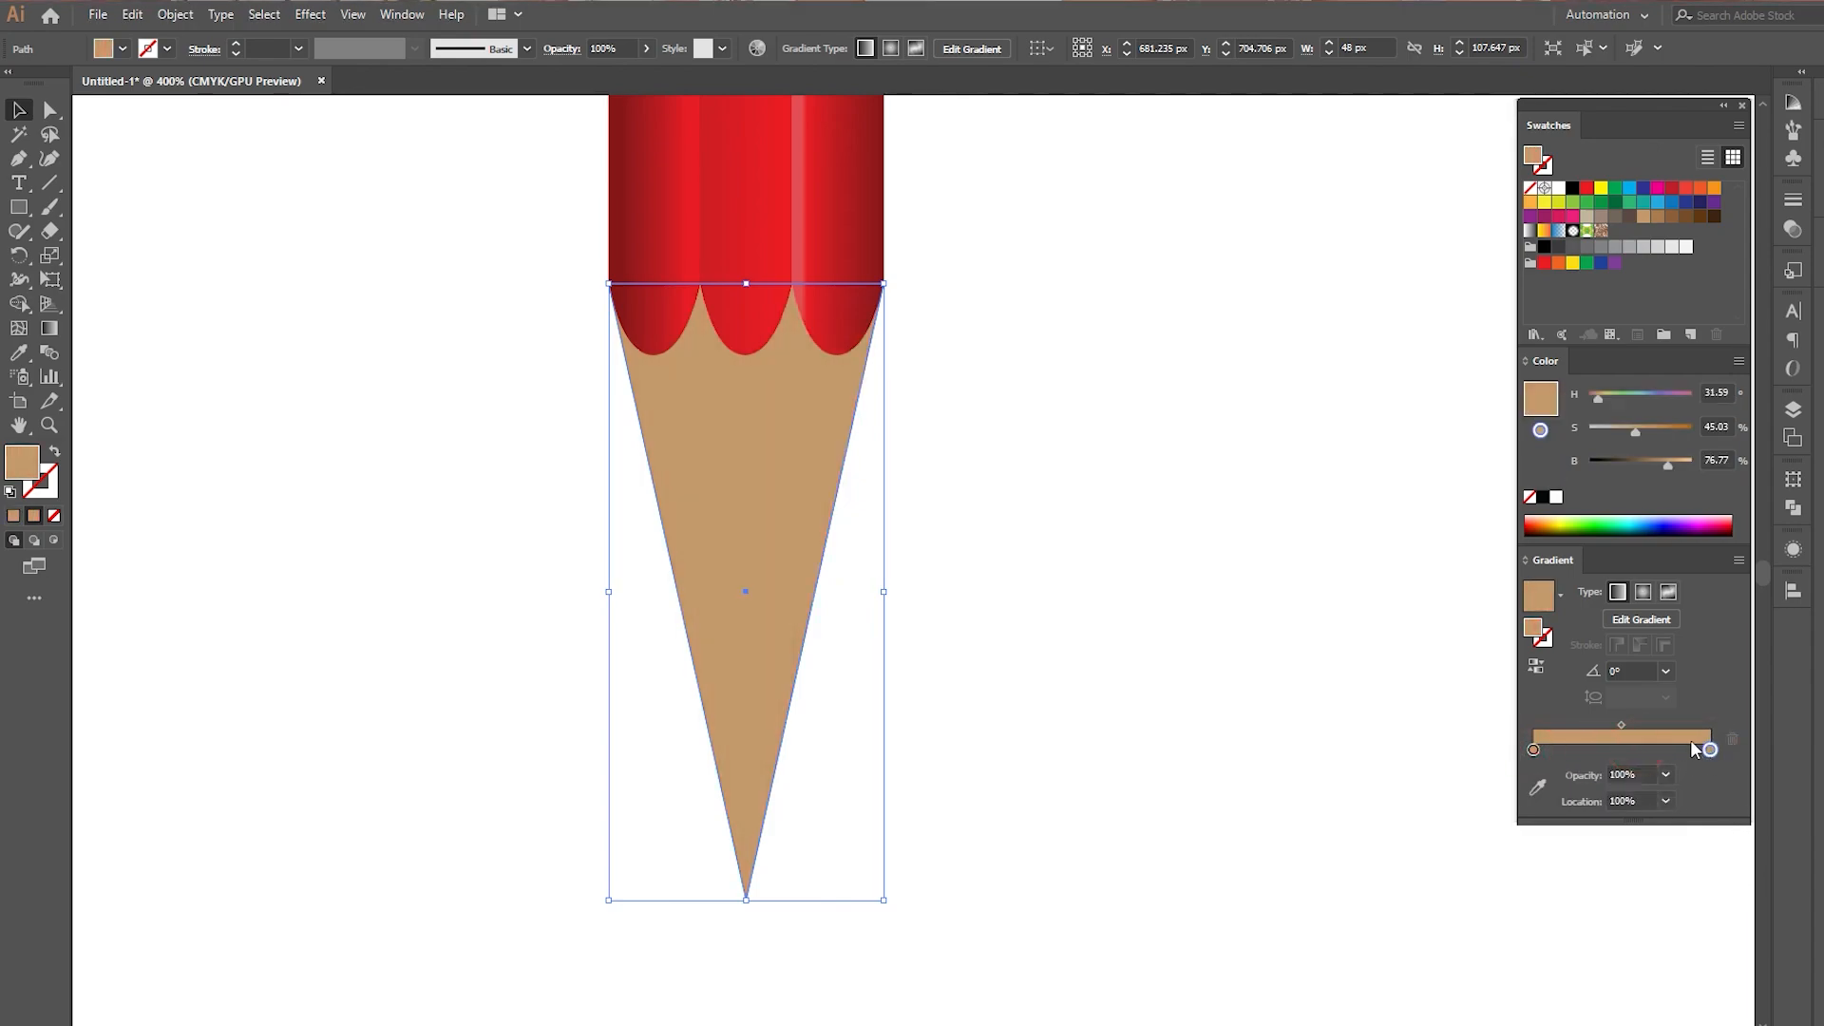
Darken the triangle gradient's end stop to brown with 82% saturation and 52% brightness
{"action": "left_click", "coordinate": [1710, 750]}
{"action": "left_click_drag", "start_coordinate": [1637, 429], "coordinate": [1668, 430]}
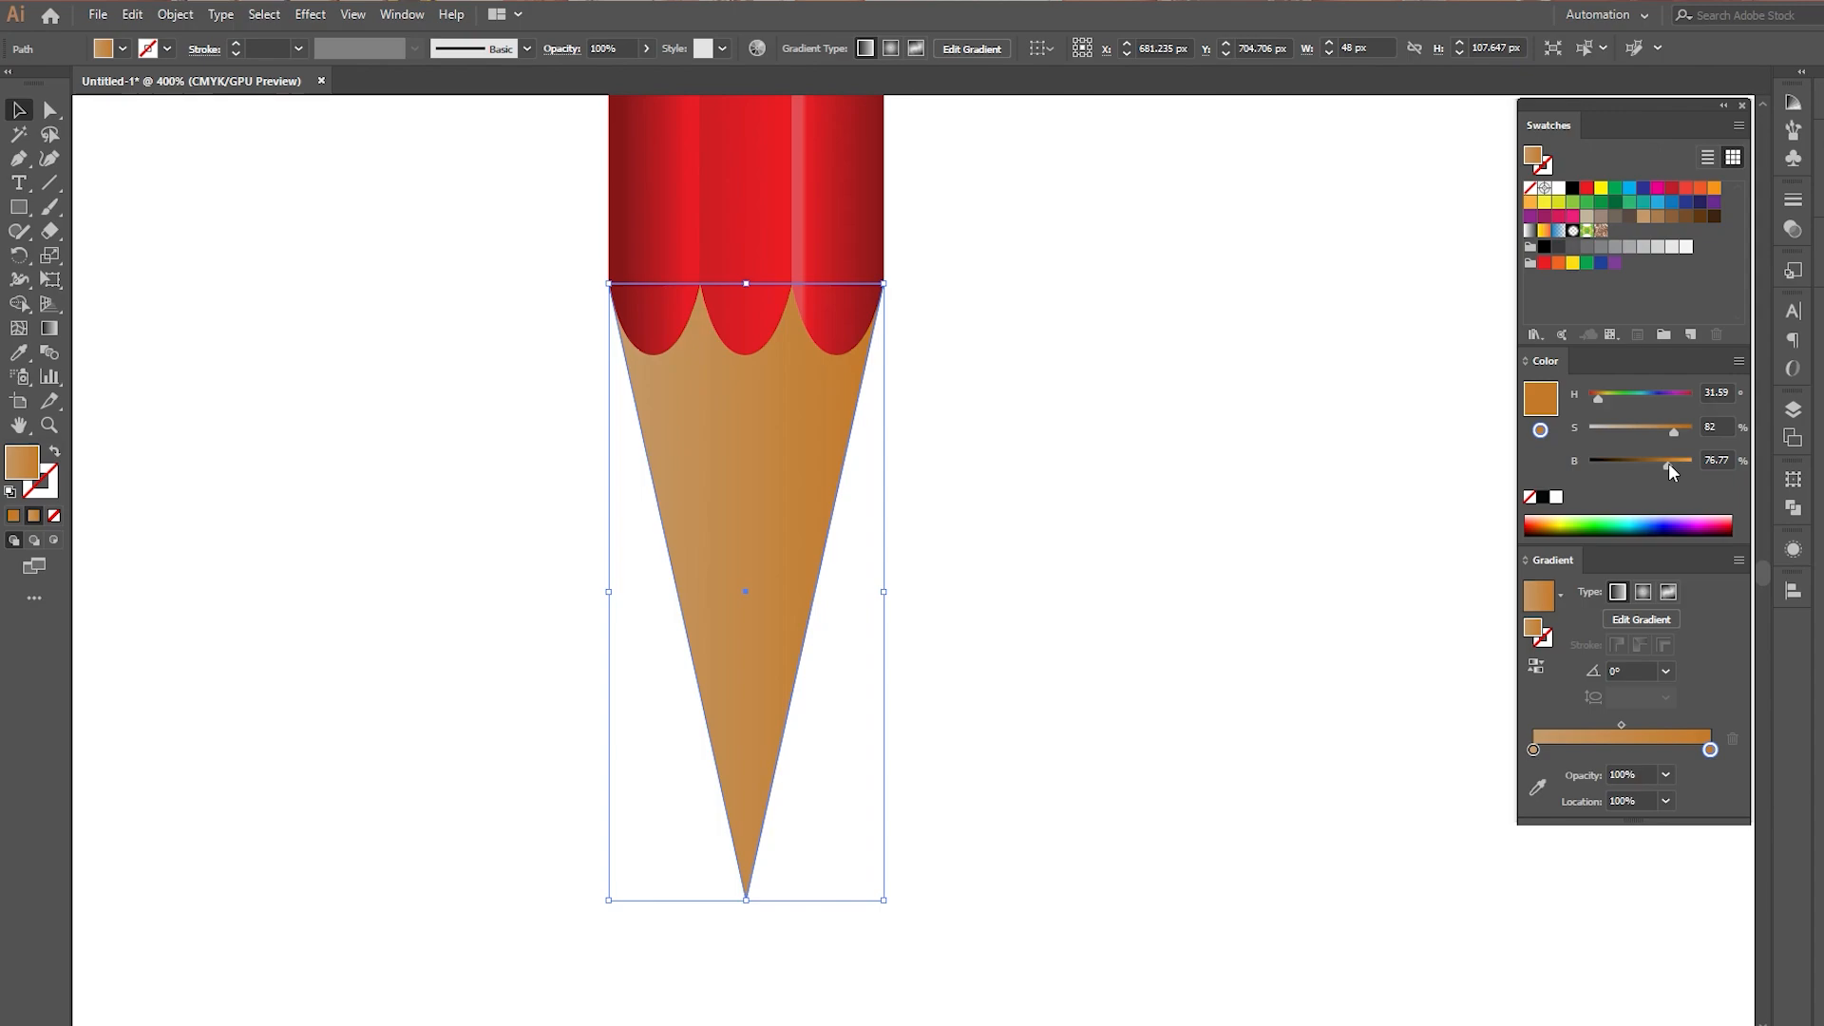
{"action": "left_click_drag", "start_coordinate": [1668, 464], "coordinate": [1646, 463]}
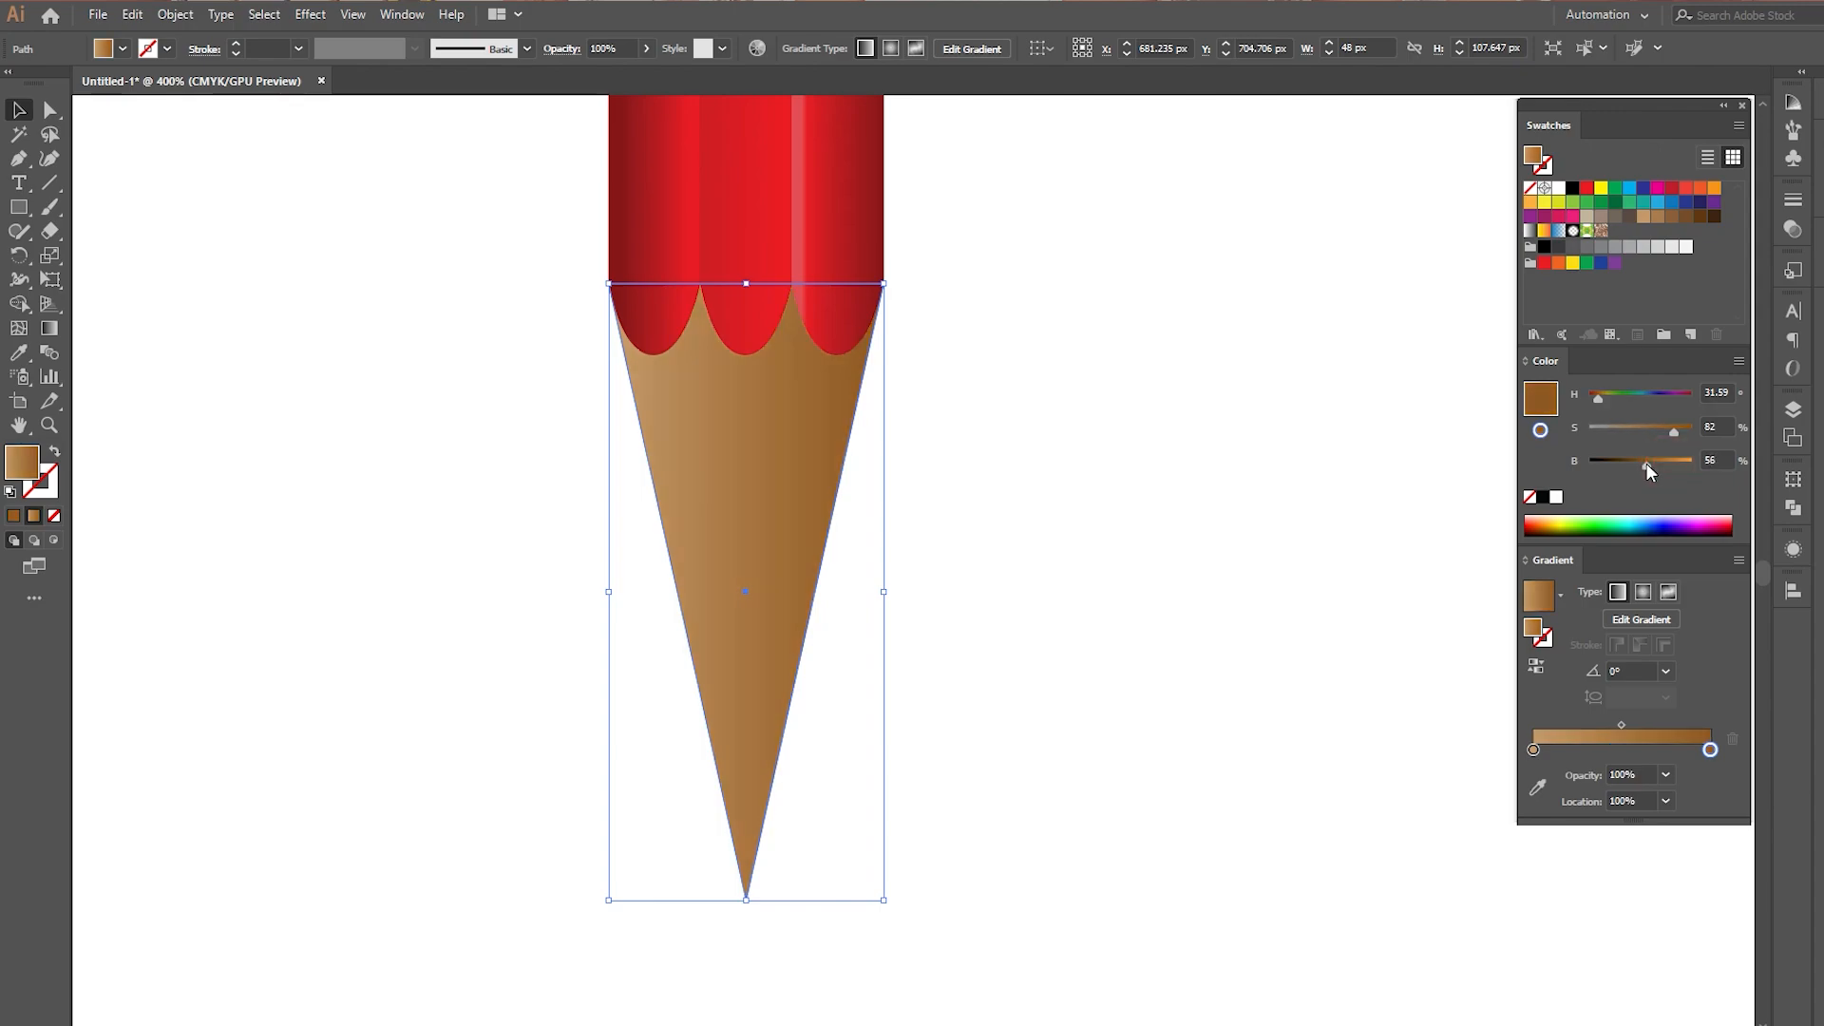
{"action": "left_click_drag", "start_coordinate": [1644, 465], "coordinate": [1641, 465]}
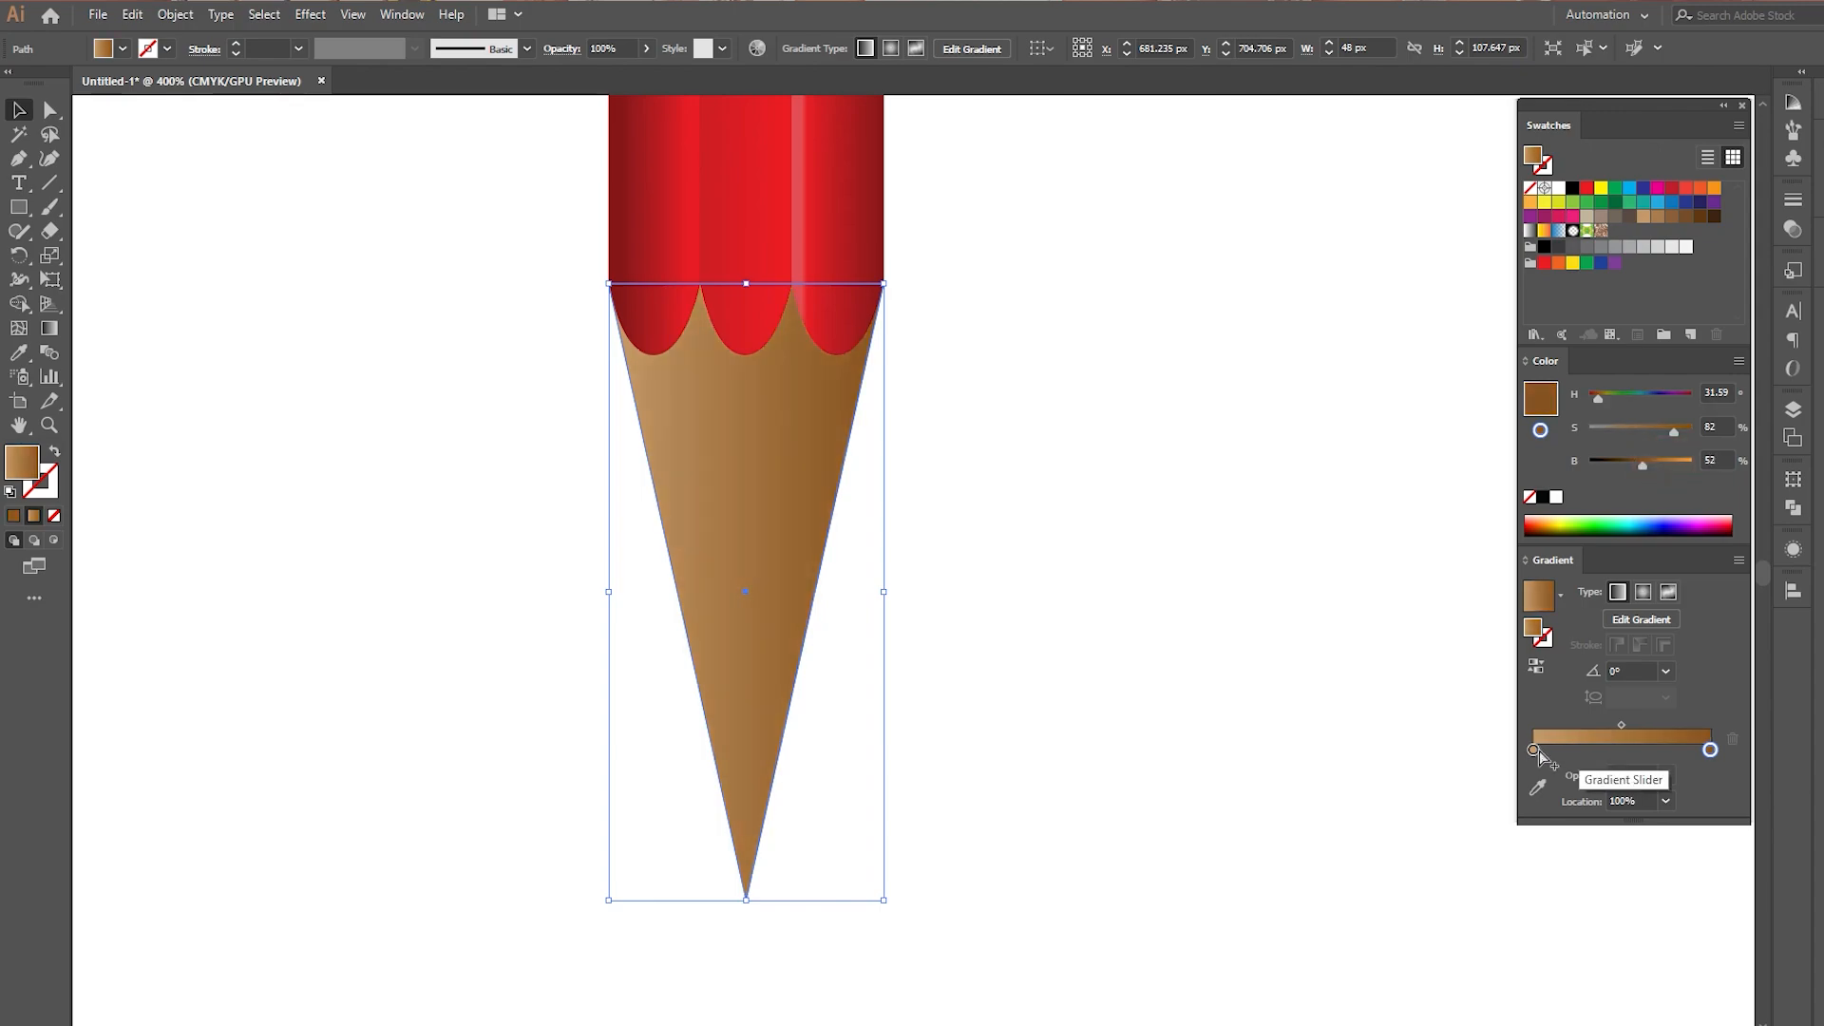
Place brown stops at both ends of the triangle's gradient, move the tan stop between them to 68.16%, and deselect
{"action": "left_click_drag", "start_coordinate": [1709, 750], "coordinate": [1502, 755]}
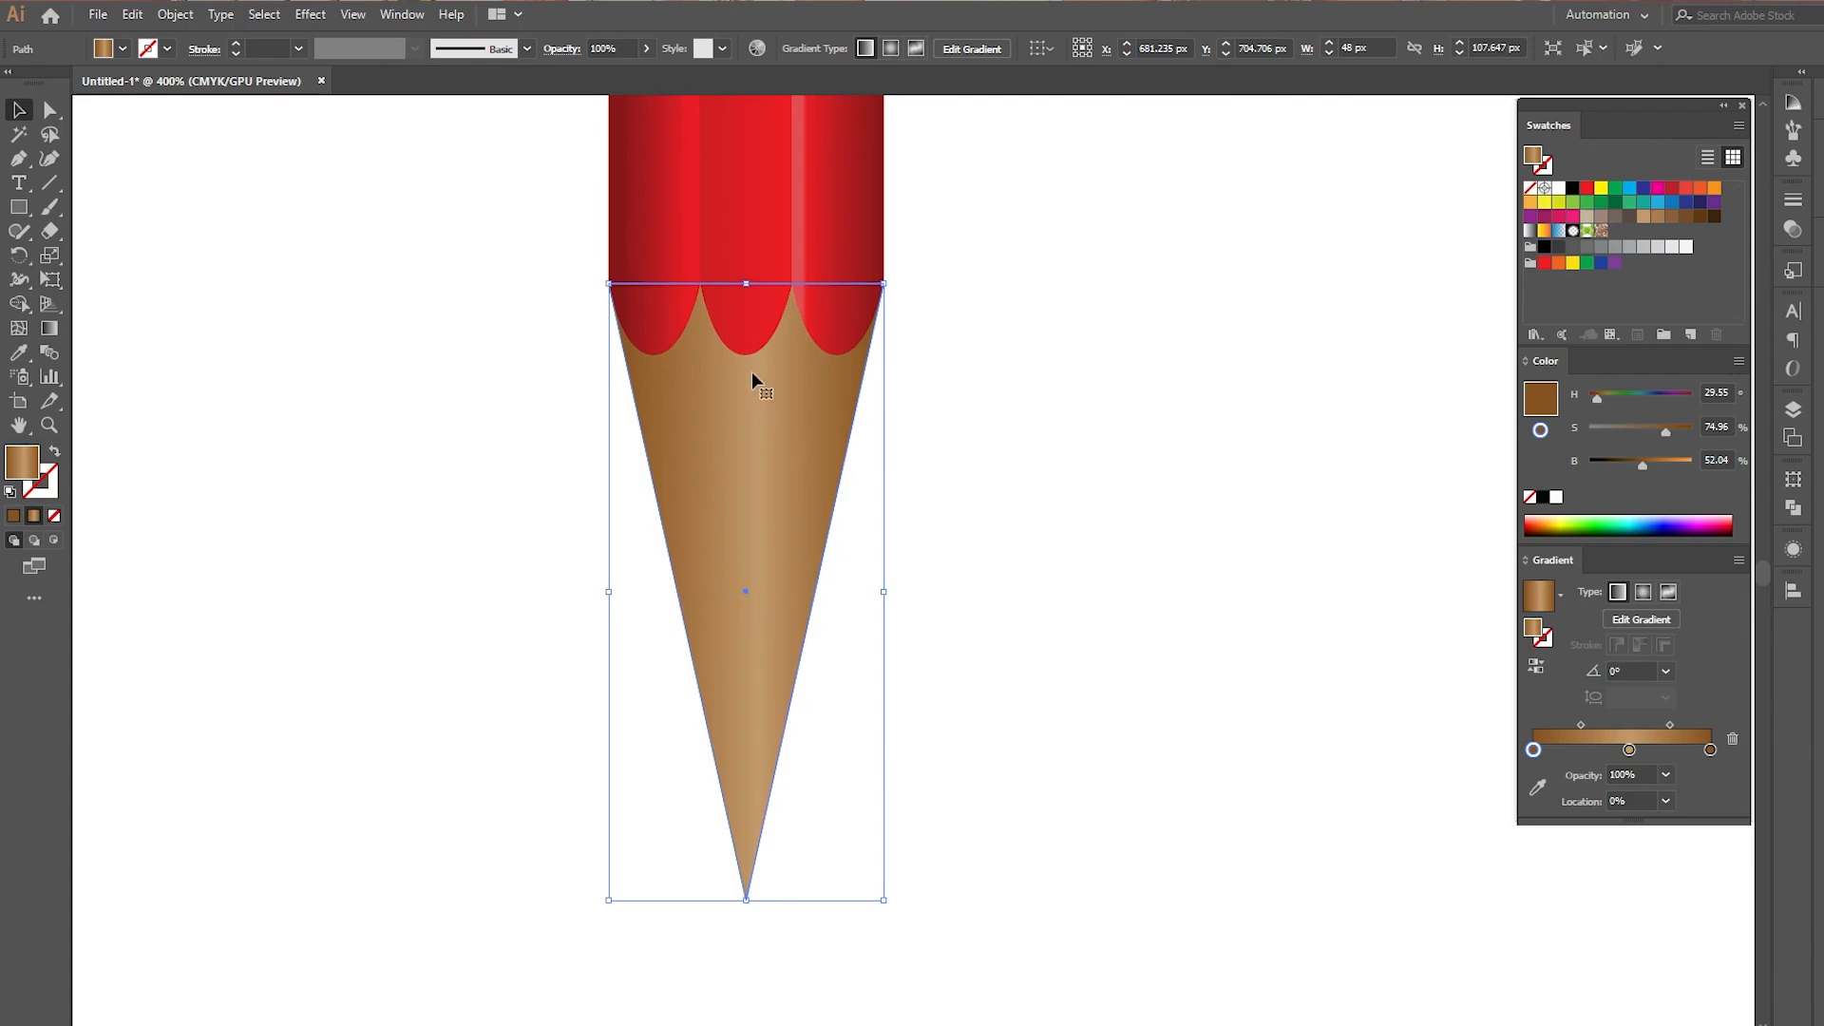
{"action": "scroll", "coordinate": [753, 455], "scroll_direction": "up", "scroll_amount": 1}
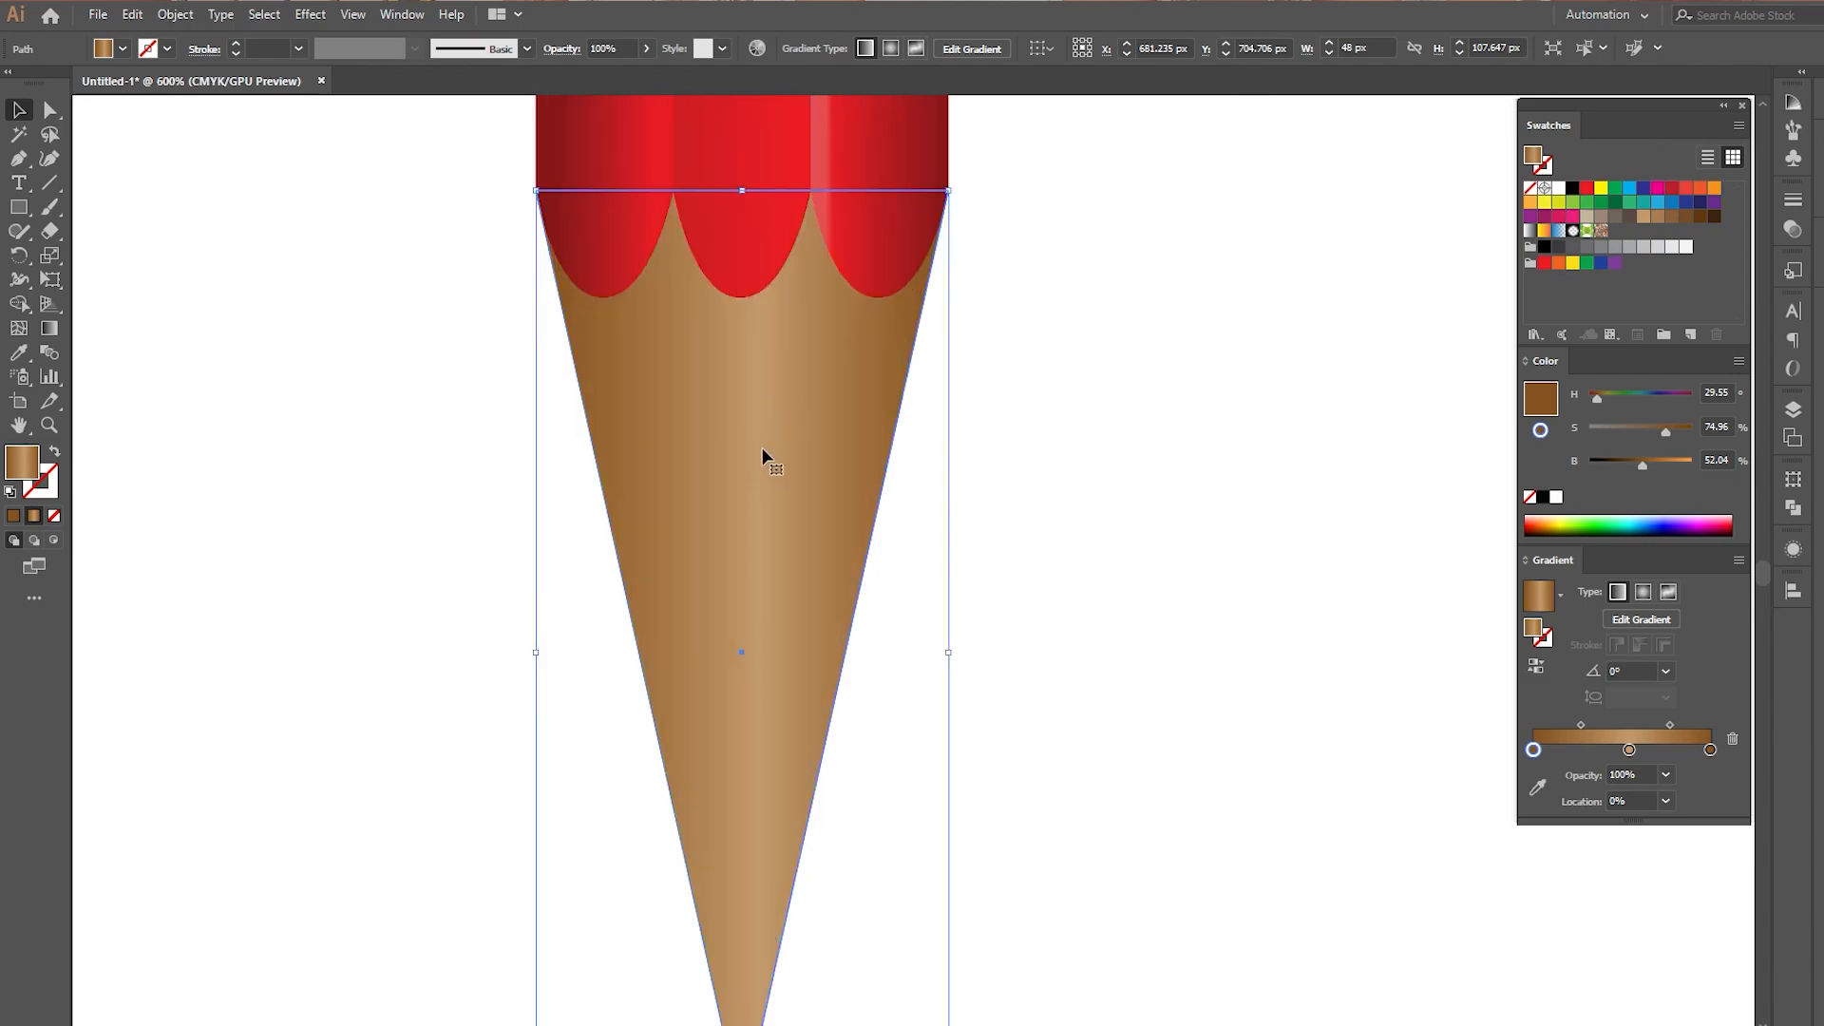
{"action": "scroll", "coordinate": [773, 407], "scroll_direction": "down", "scroll_amount": 1}
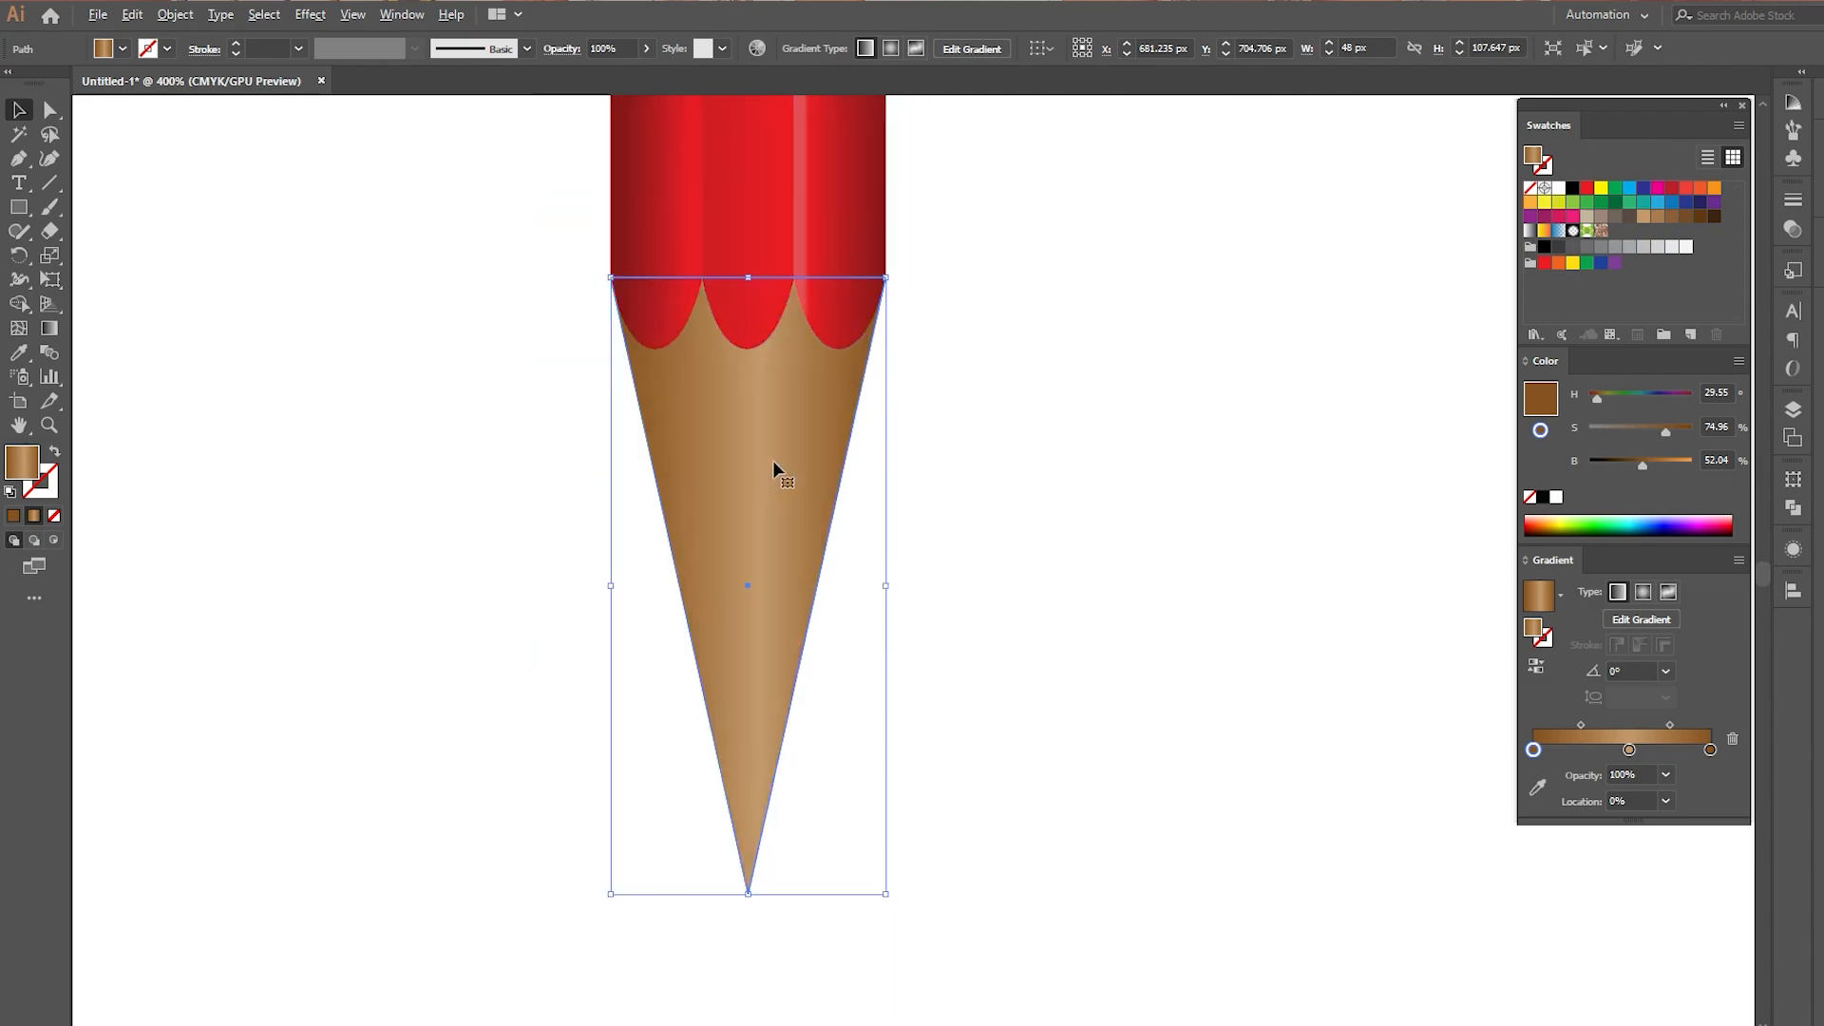
{"action": "left_click_drag", "start_coordinate": [1629, 750], "coordinate": [1652, 750]}
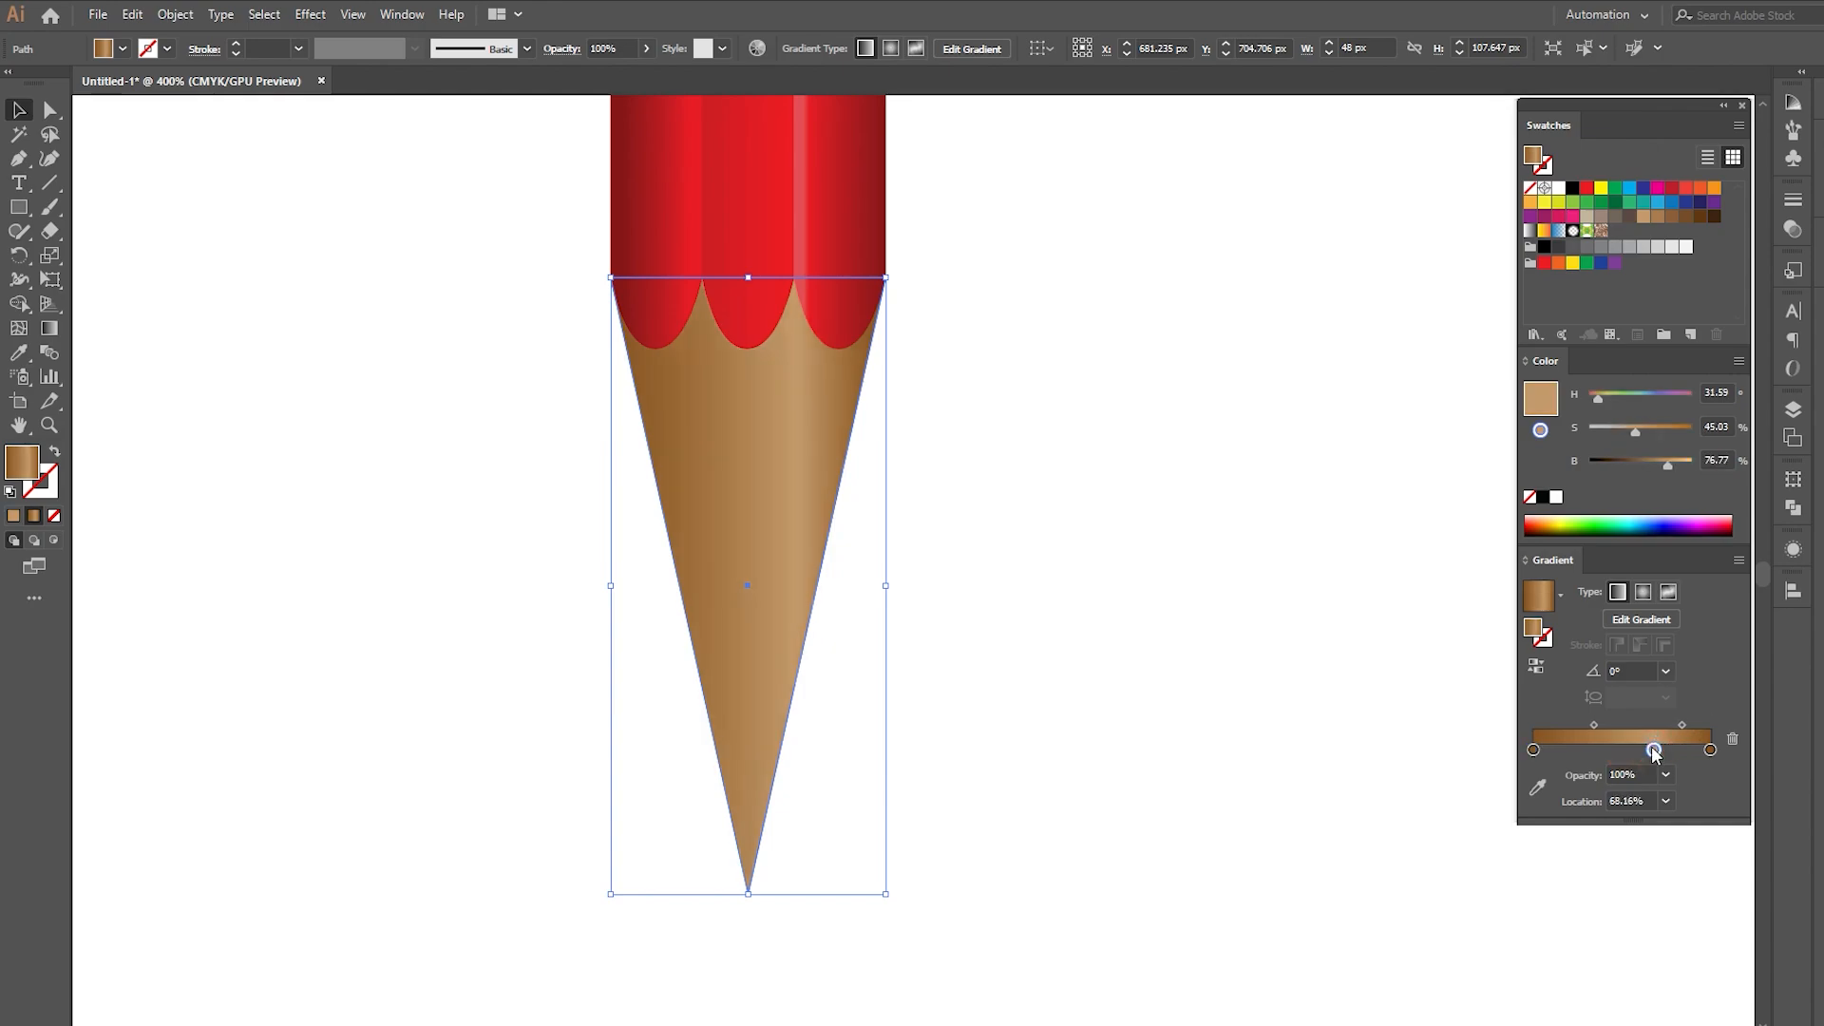
{"action": "left_click", "coordinate": [1330, 698]}
Cut the wooden triangle with the Knife along a slanted line across its lower part to separate the tip, then deselect
{"action": "scroll", "coordinate": [1007, 661], "scroll_direction": "down", "scroll_amount": 1}
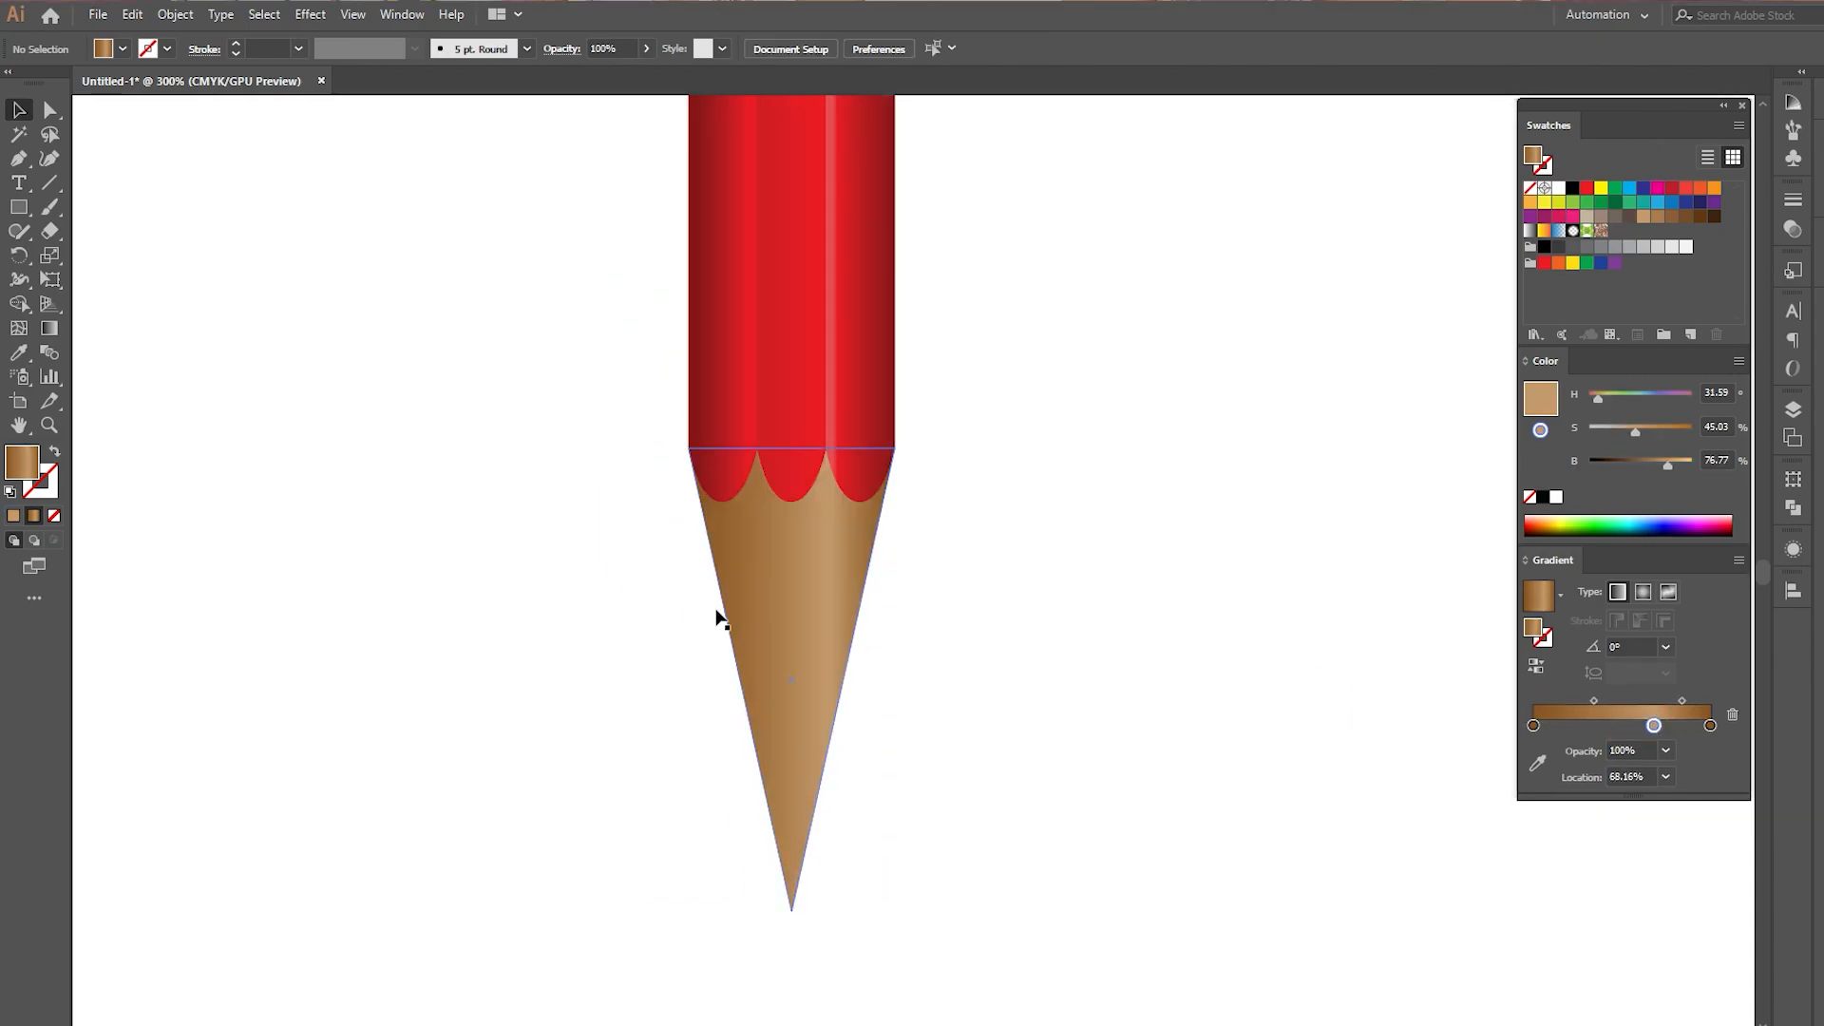
{"action": "left_click", "coordinate": [812, 602]}
{"action": "left_click", "coordinate": [501, 561]}
{"action": "left_click", "coordinate": [792, 627]}
{"action": "left_click_drag", "start_coordinate": [50, 231], "coordinate": [131, 282]}
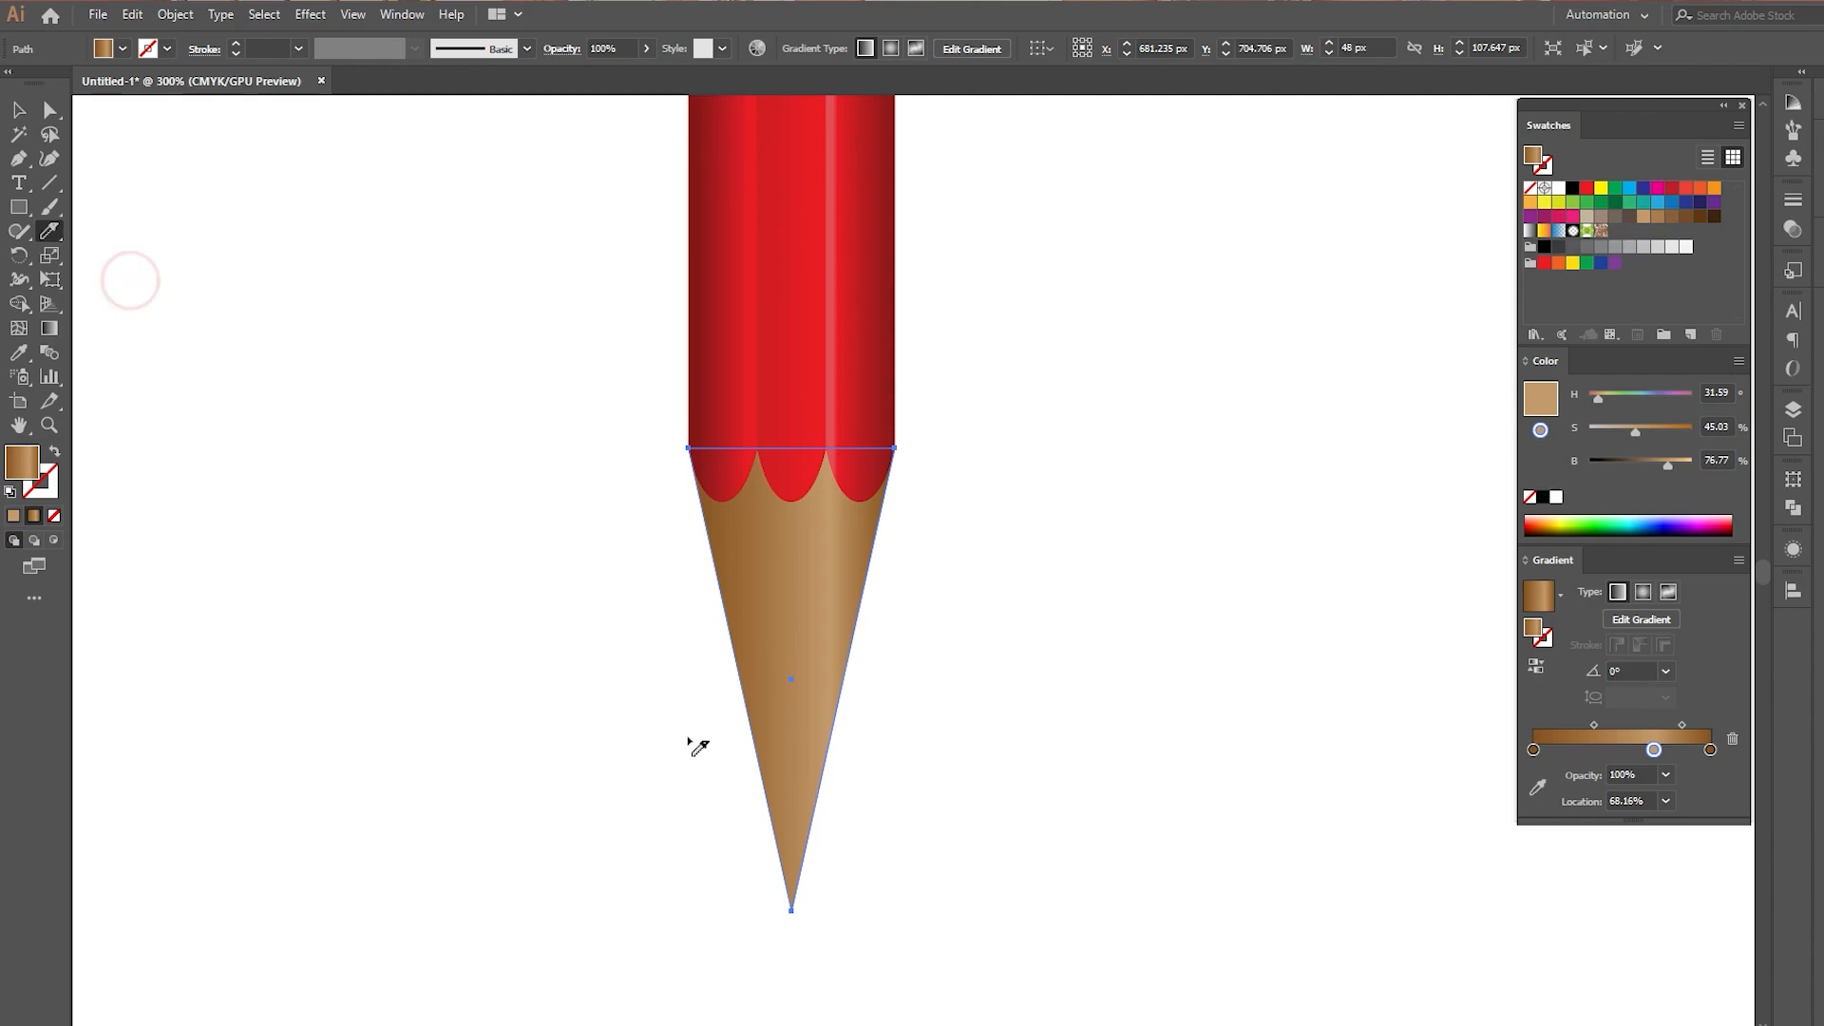
{"action": "left_click_drag", "start_coordinate": [688, 764], "coordinate": [927, 656]}
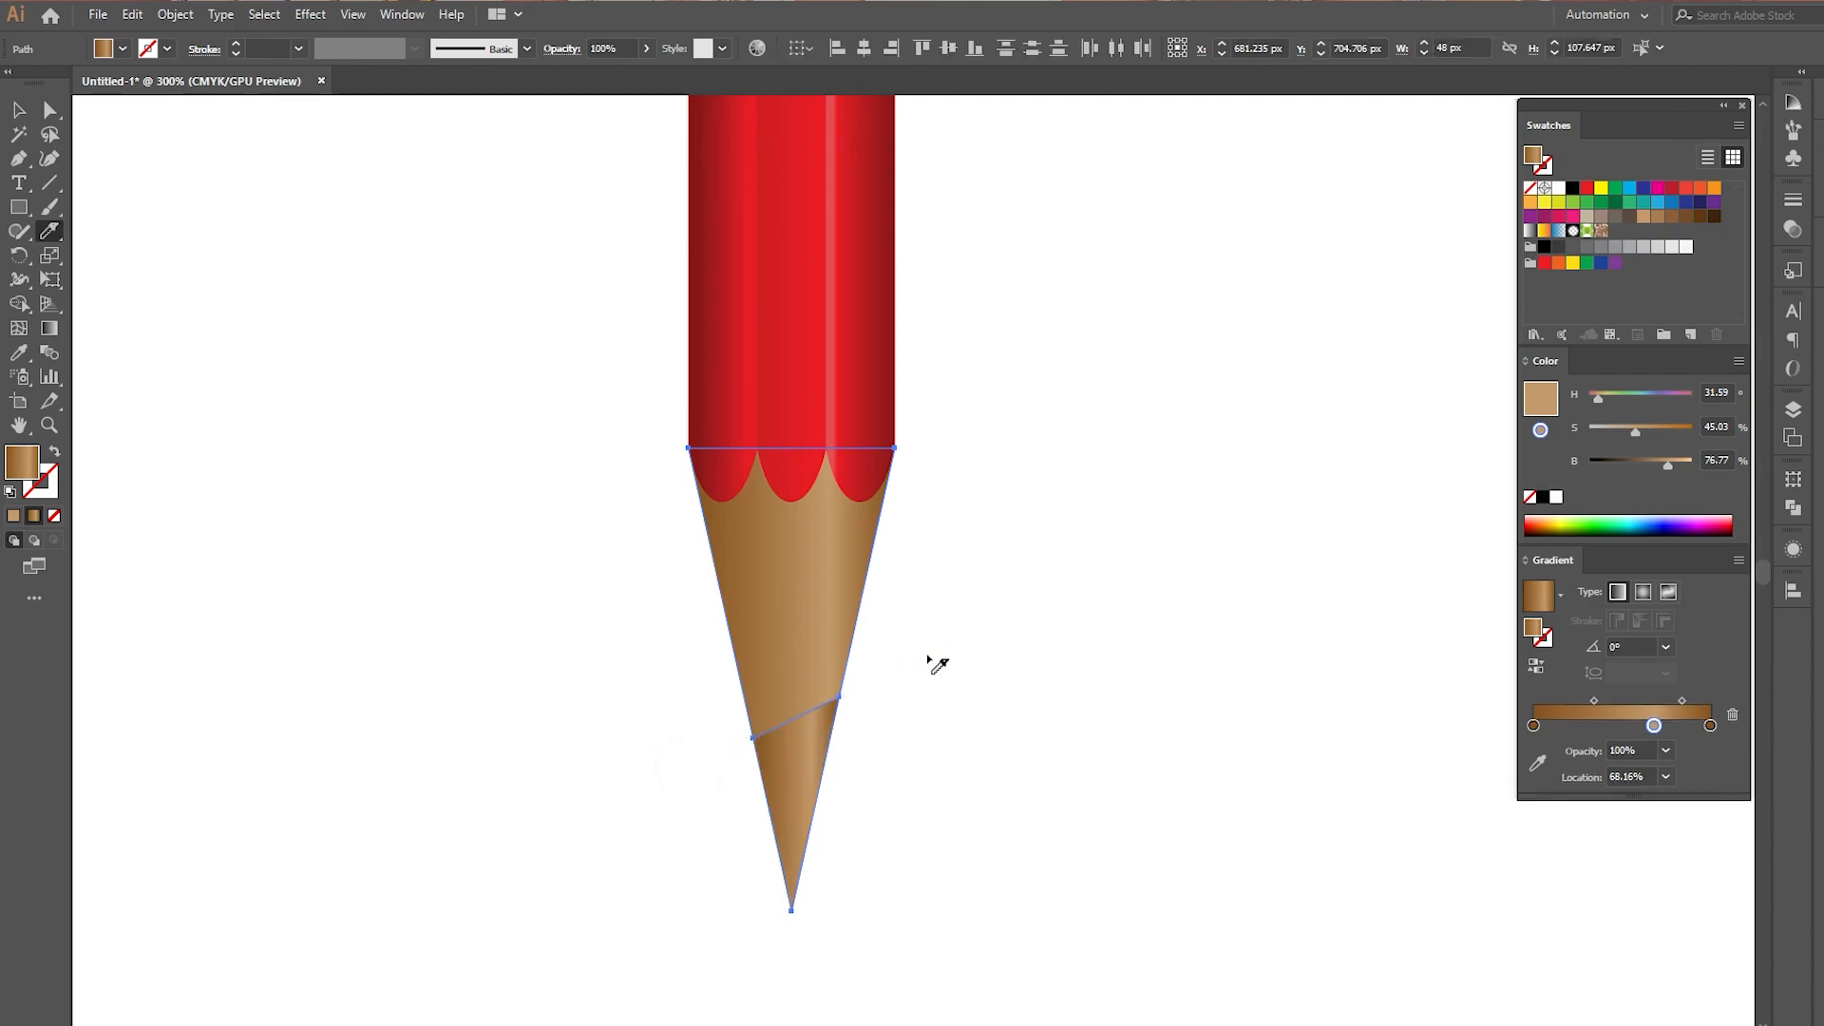
{"action": "left_click", "coordinate": [18, 109]}
{"action": "left_click", "coordinate": [343, 283]}
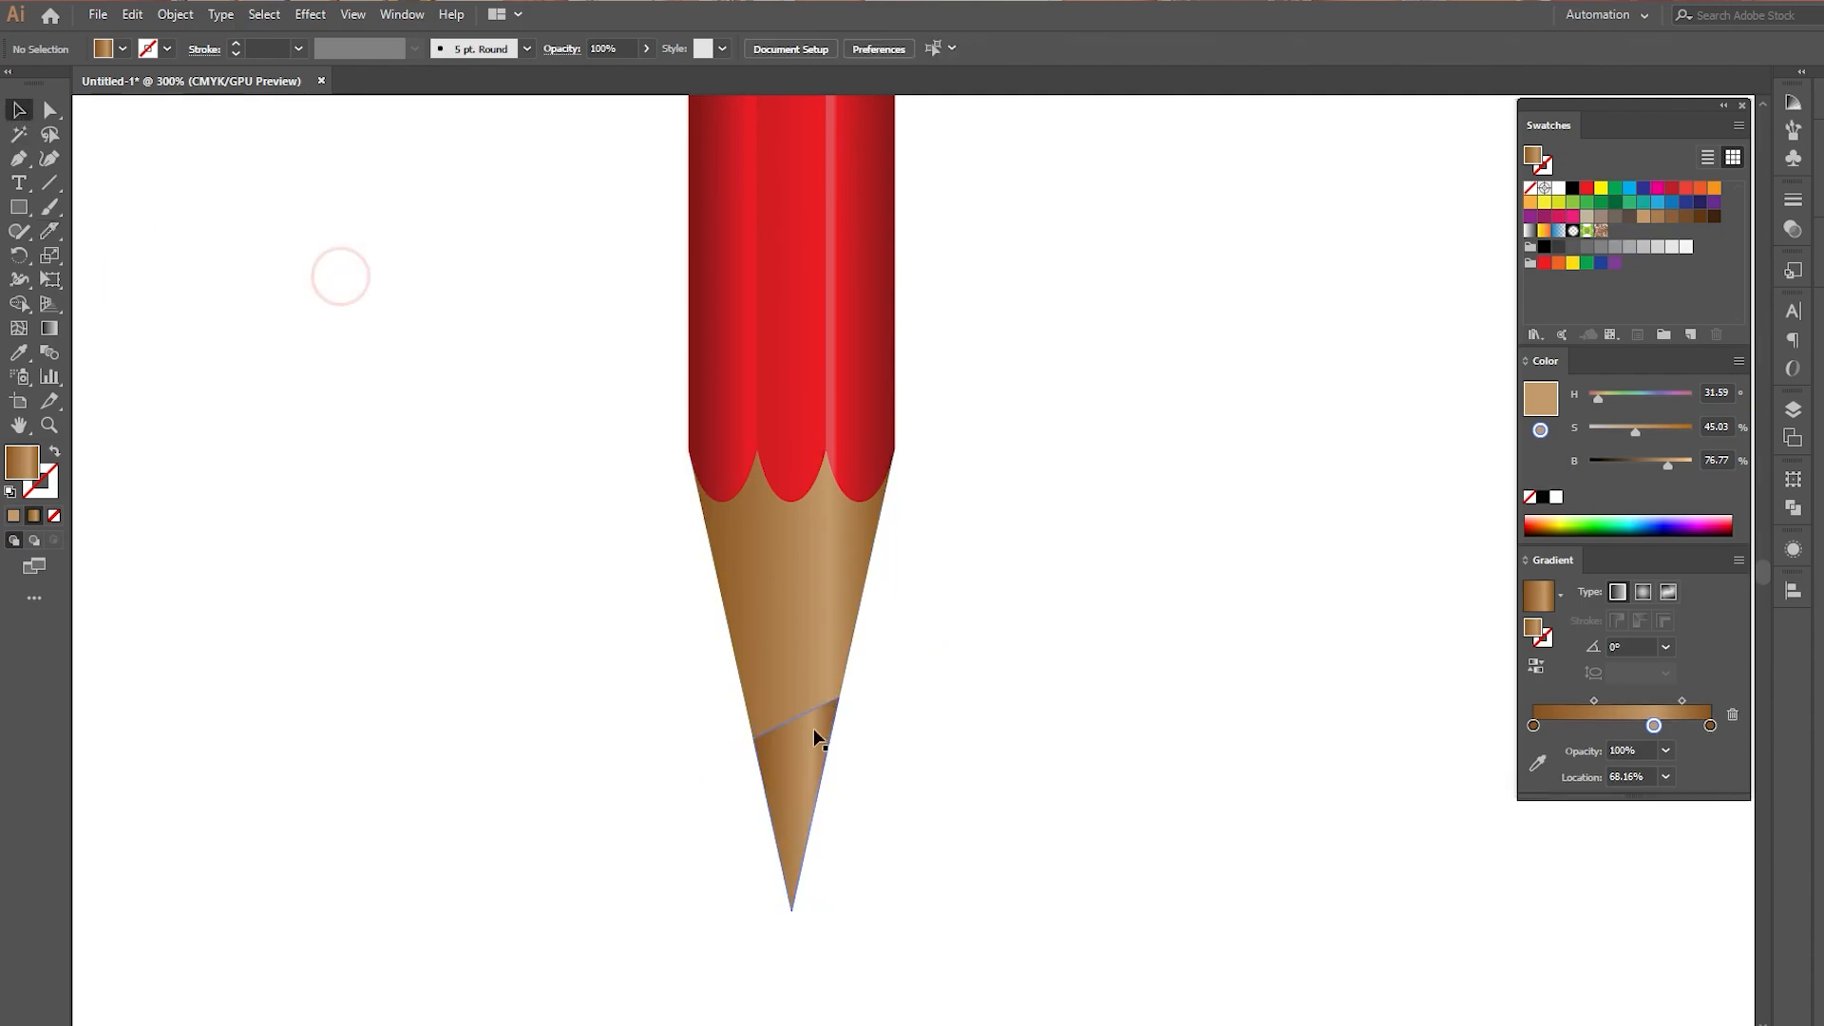
Select the cut-off pencil tip and change both end stops of its gradient to black
{"action": "left_click_drag", "start_coordinate": [815, 737], "coordinate": [1079, 674]}
{"action": "left_click", "coordinate": [795, 764]}
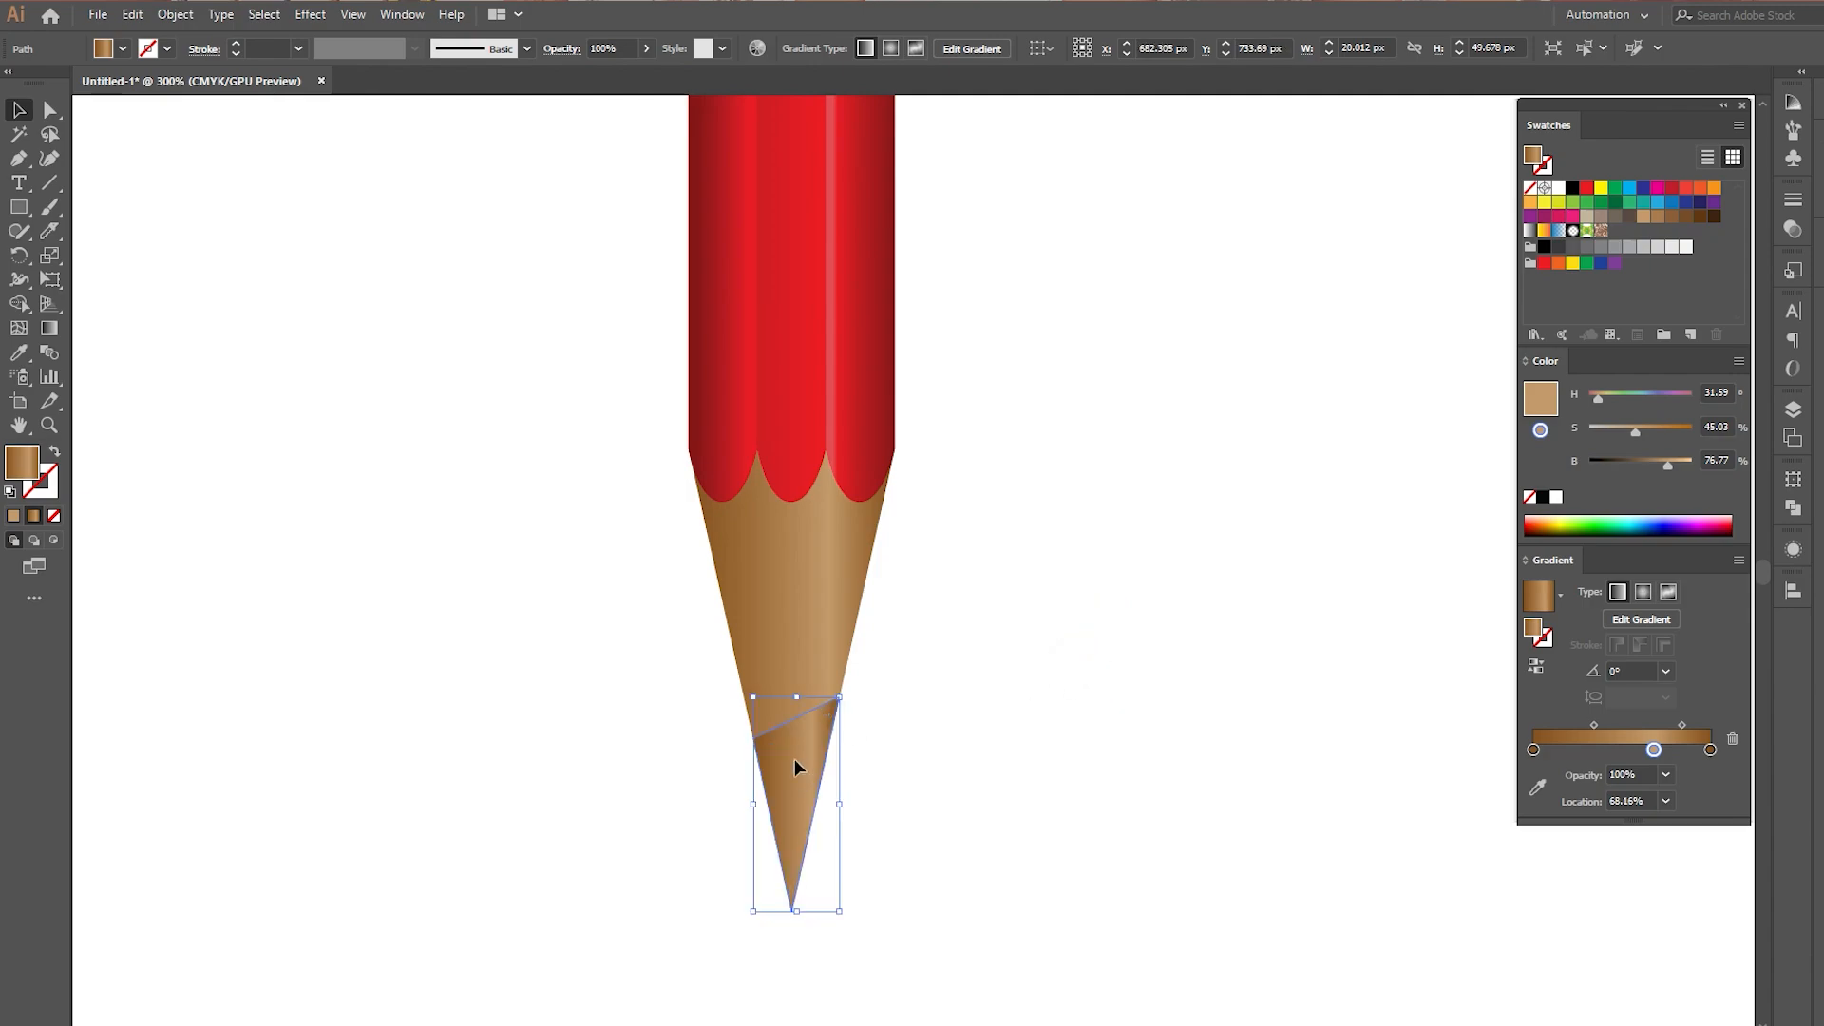
{"action": "double_click", "coordinate": [1533, 750]}
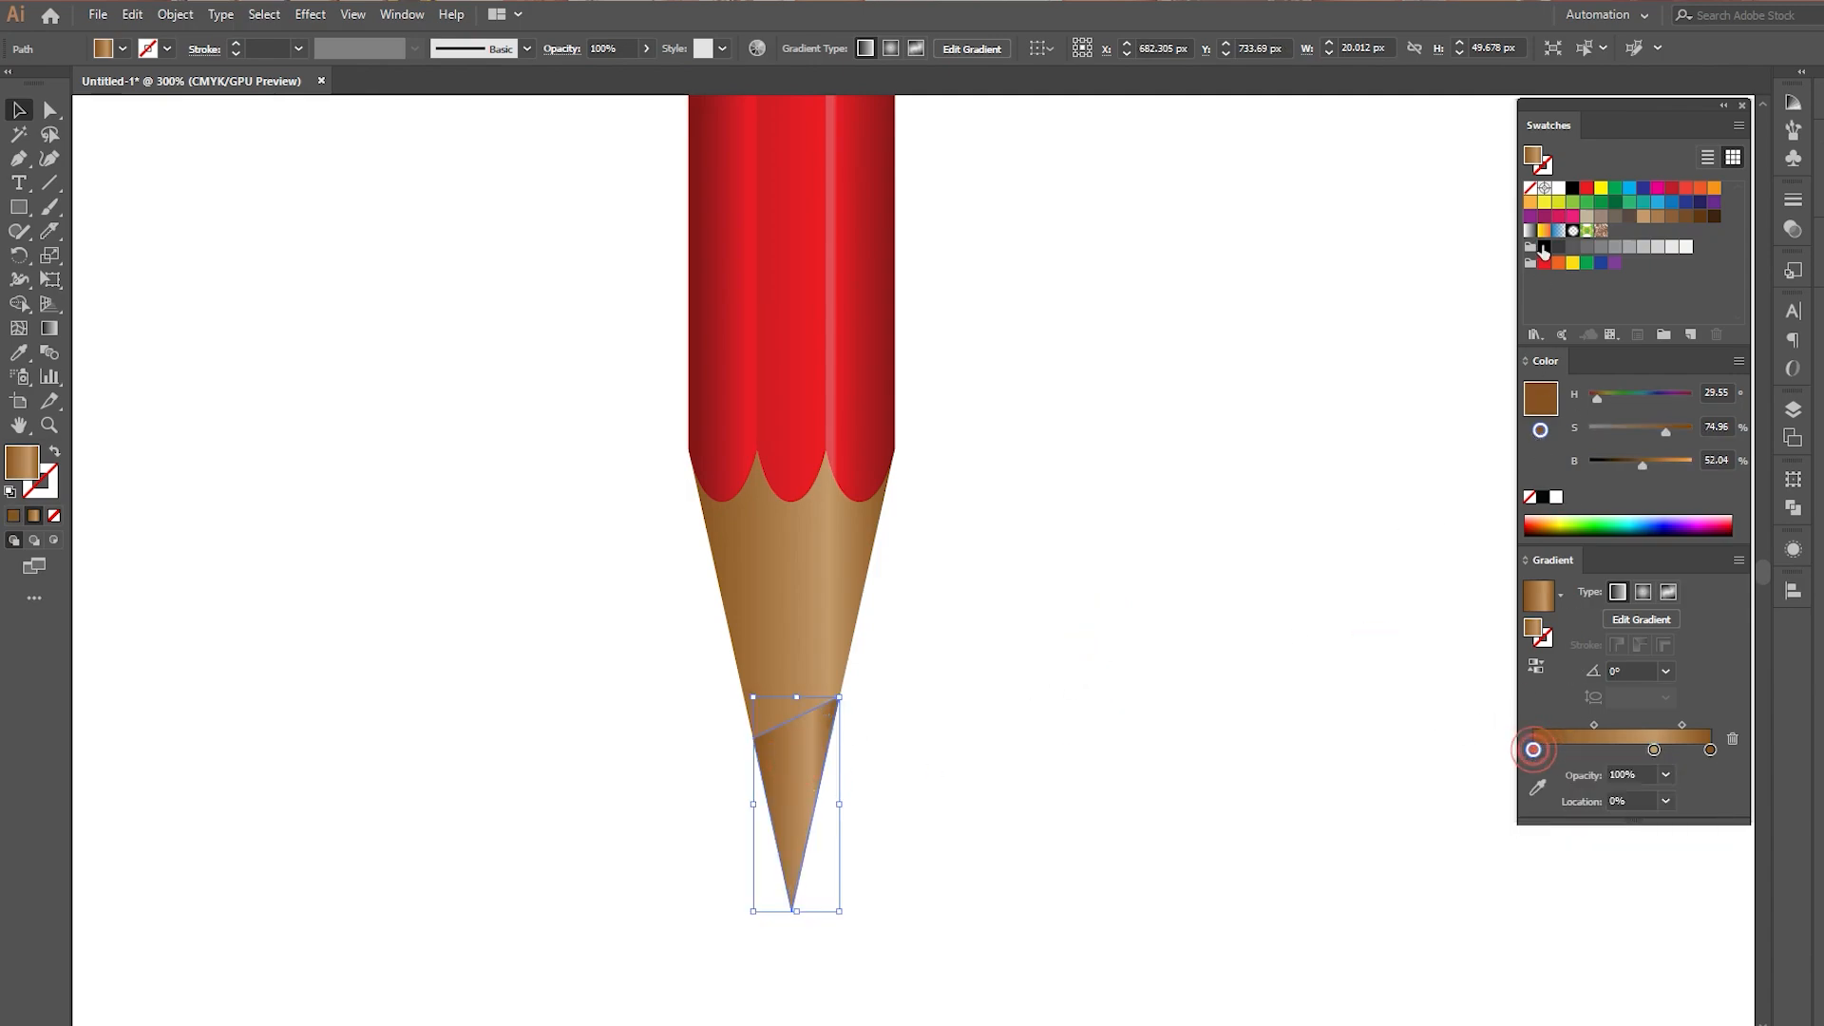
{"action": "left_click", "coordinate": [1543, 247]}
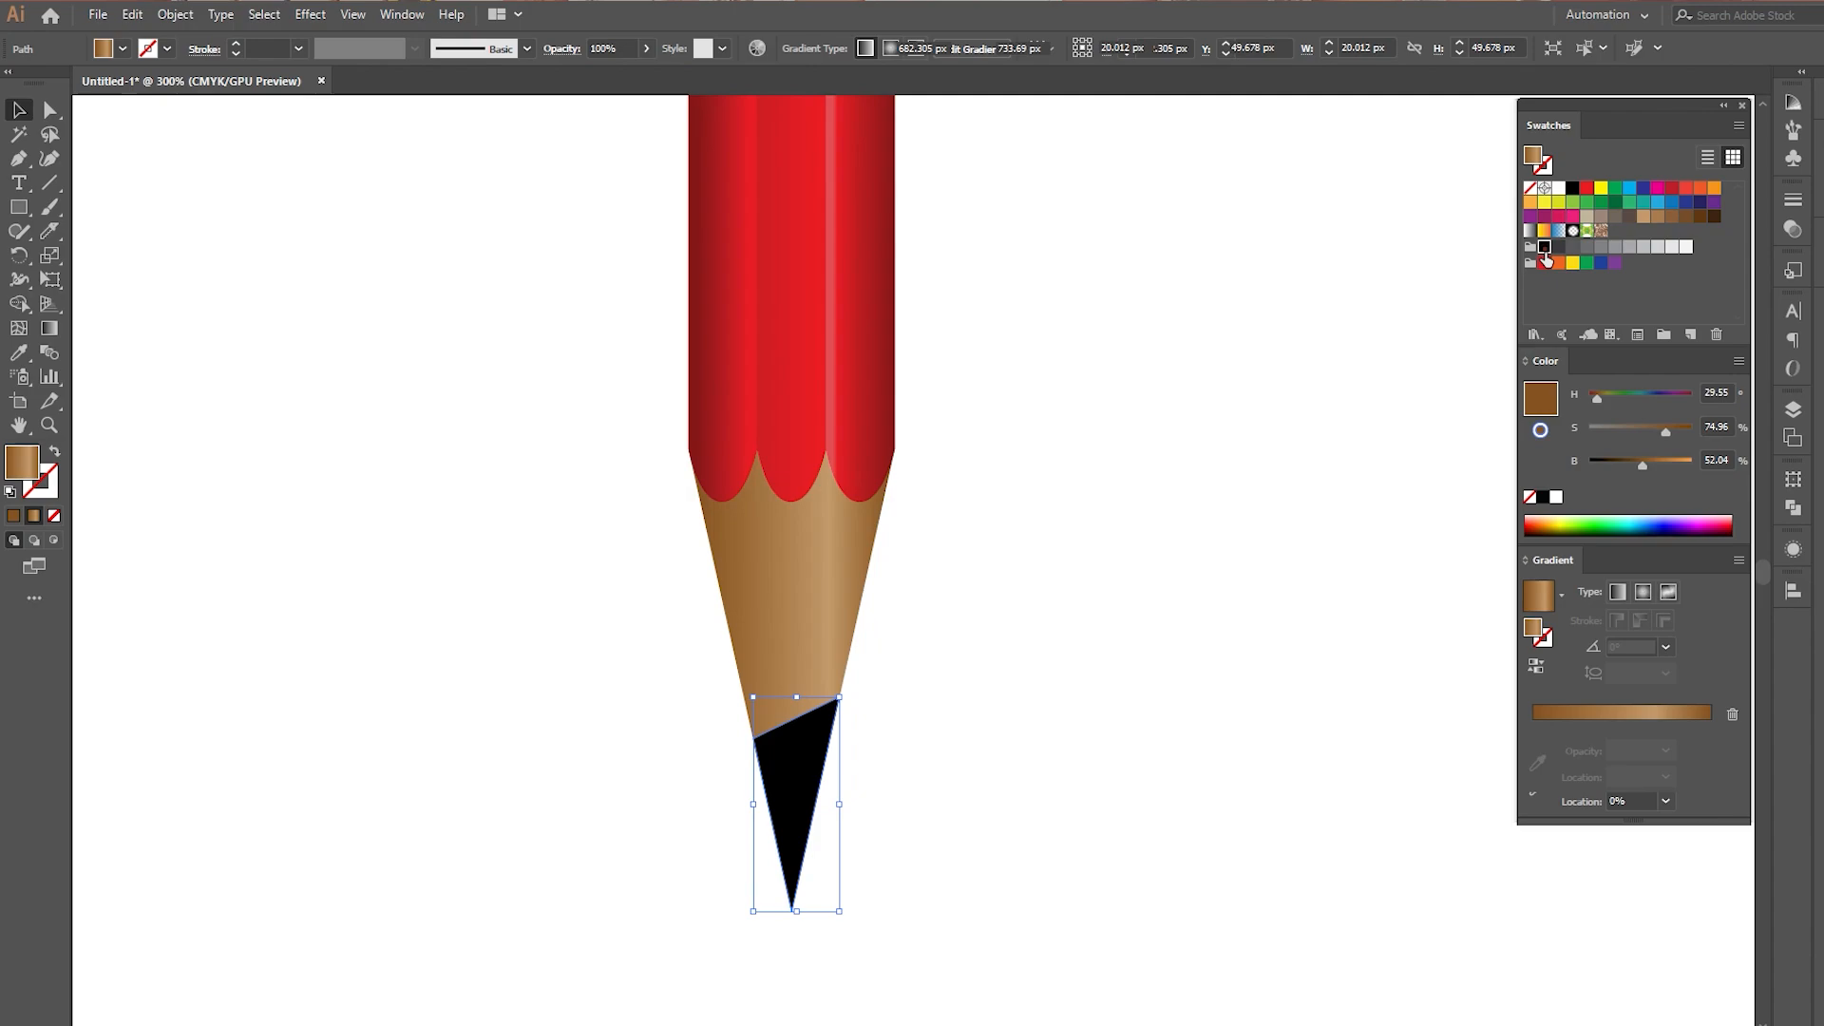
{"action": "left_click", "coordinate": [1552, 714]}
{"action": "double_click", "coordinate": [1533, 751]}
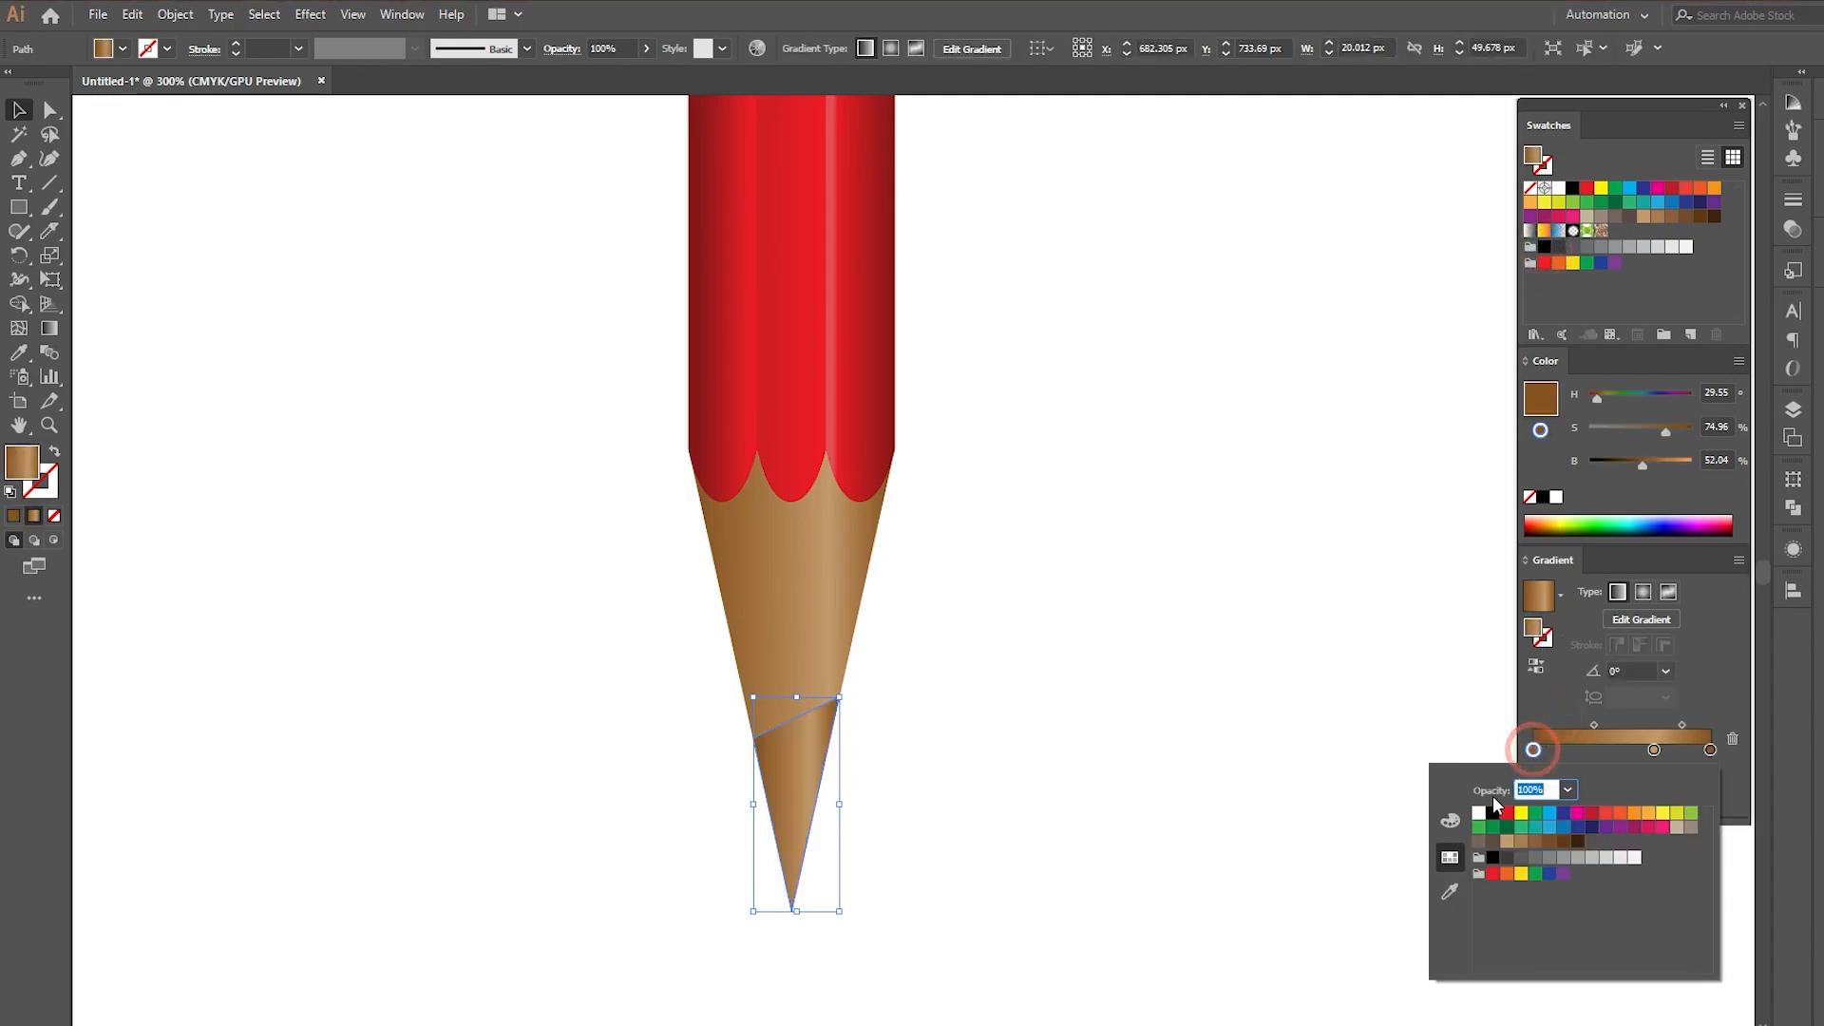
{"action": "left_click", "coordinate": [1494, 813]}
{"action": "left_click", "coordinate": [1711, 749]}
{"action": "double_click", "coordinate": [1709, 749]}
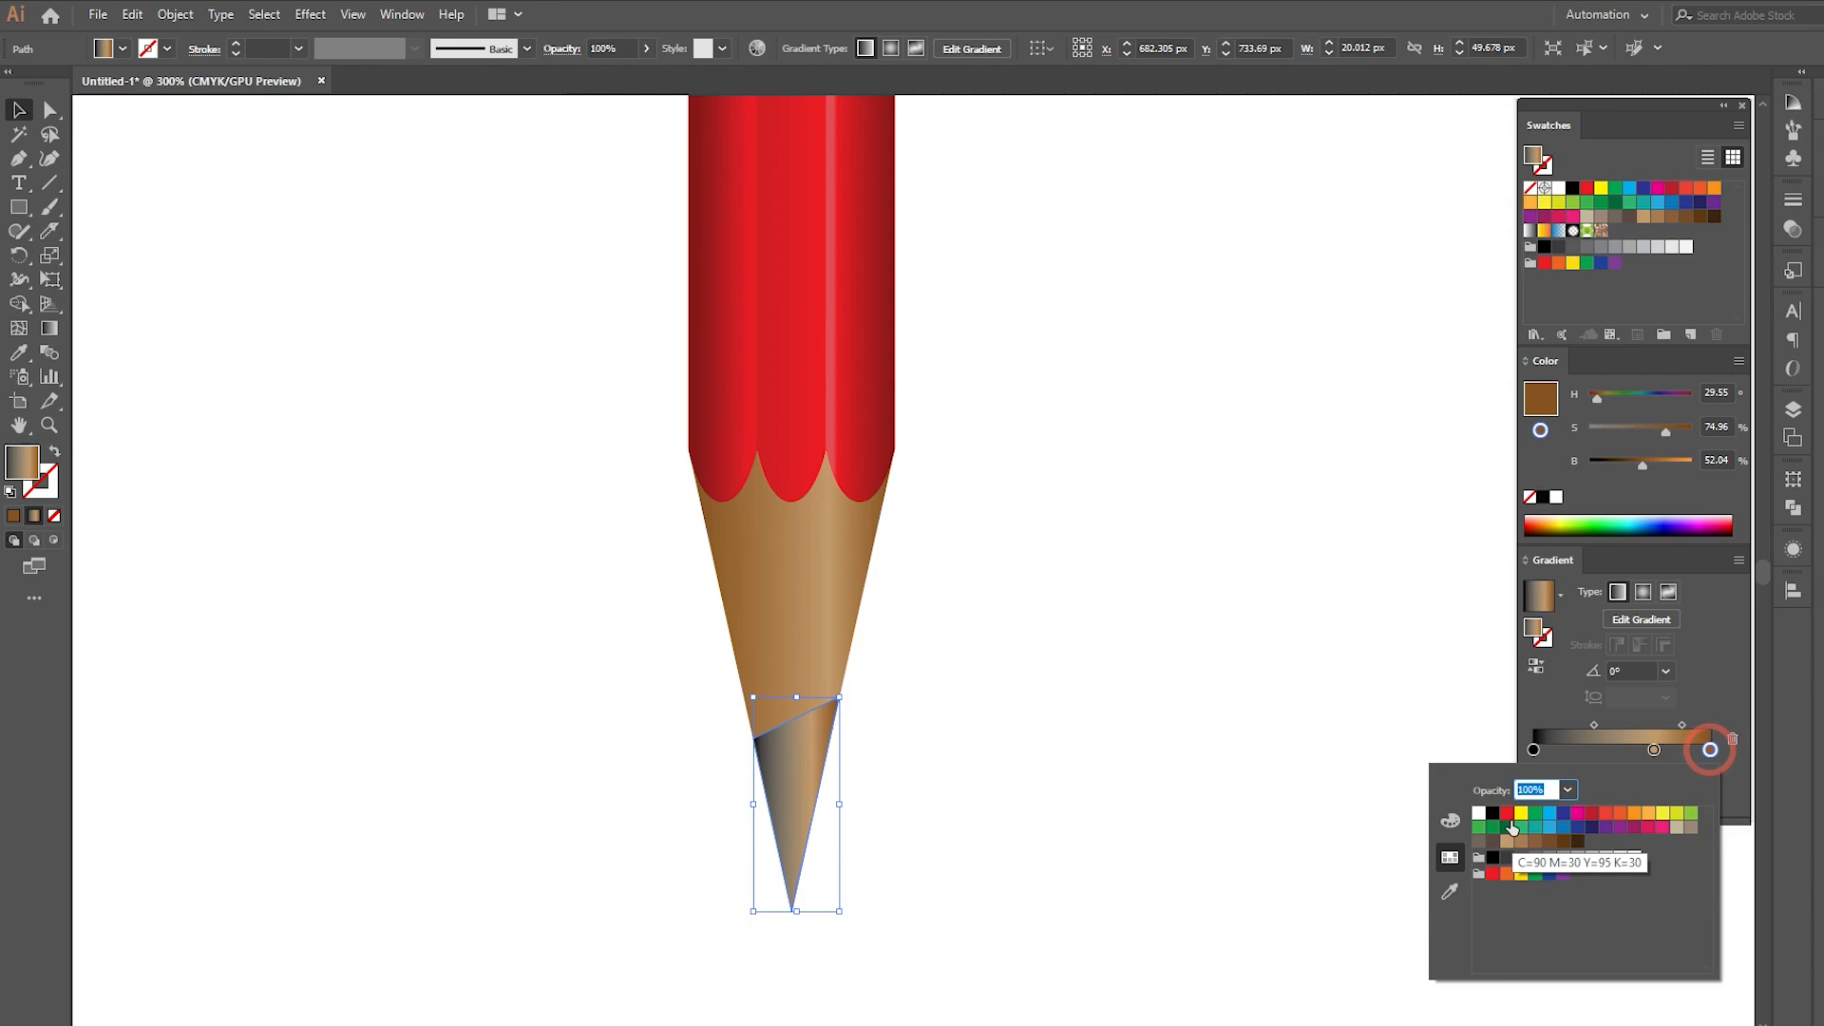
Make the middle stop of the tip's gradient white and shift both midpoints closer to it to narrow the highlight
{"action": "left_click", "coordinate": [1654, 750]}
{"action": "double_click", "coordinate": [1655, 750]}
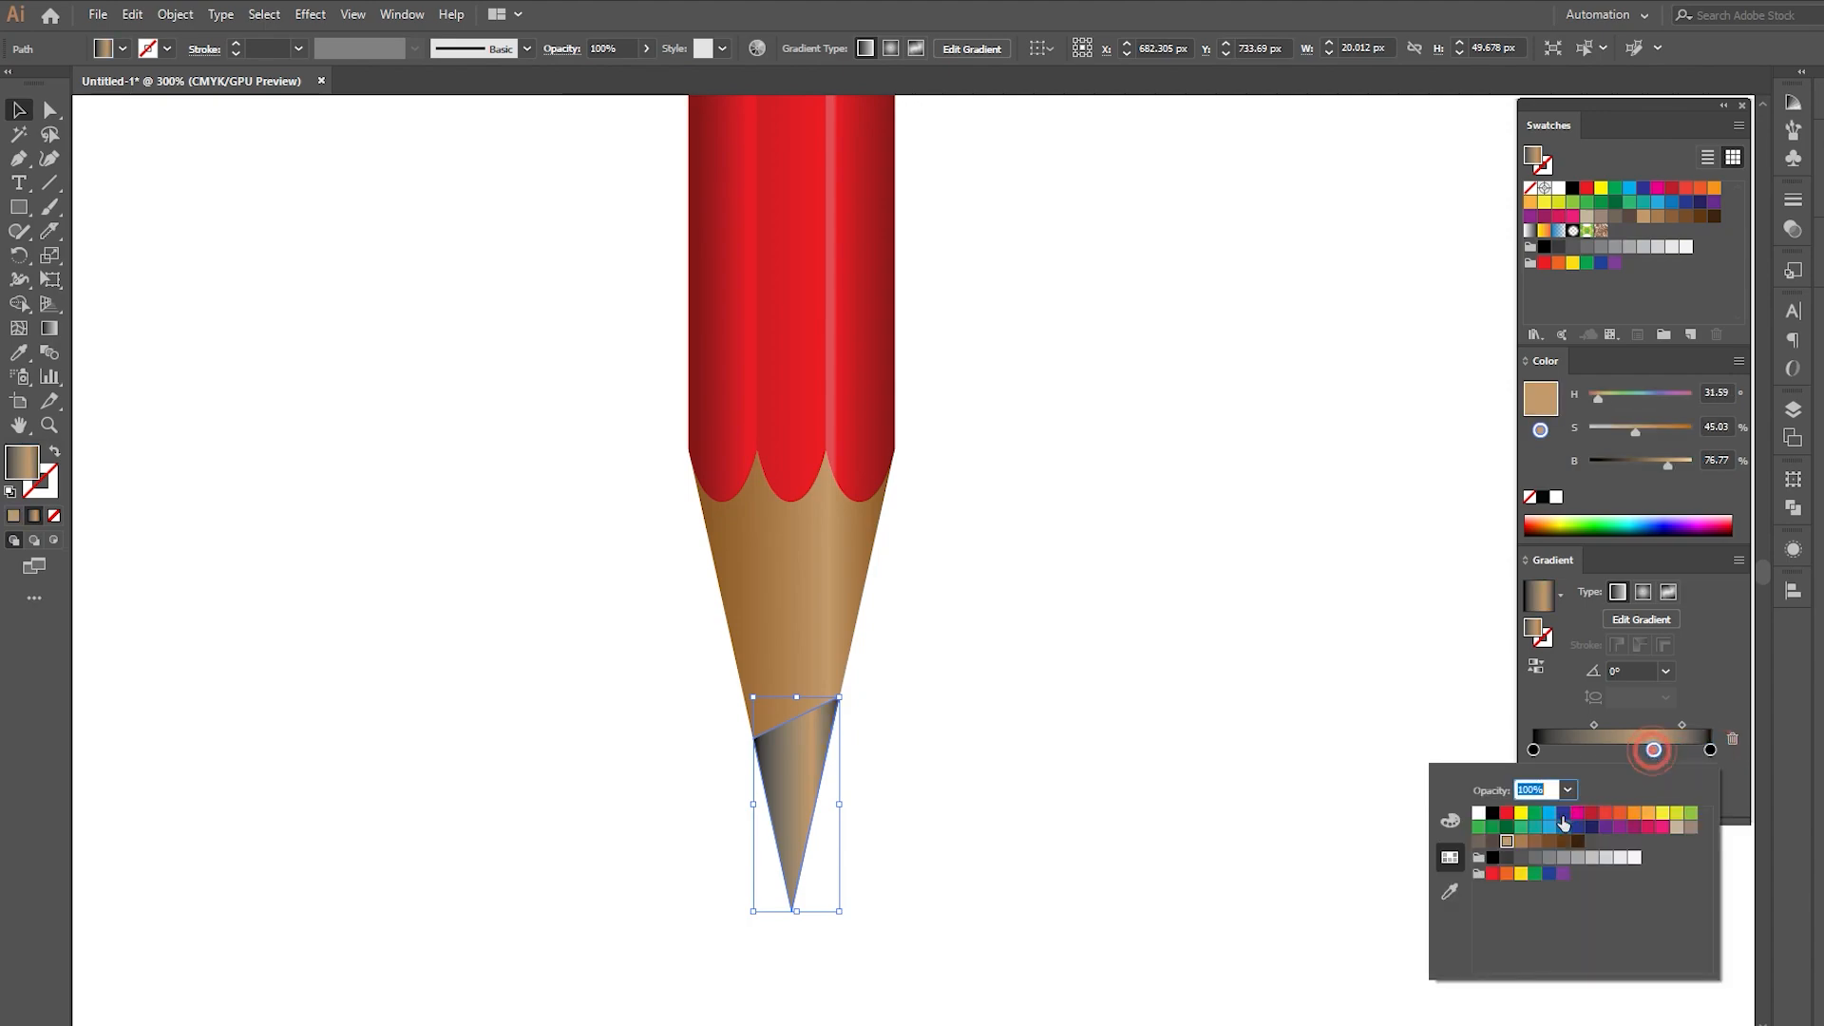
{"action": "left_click", "coordinate": [1478, 815]}
{"action": "left_click", "coordinate": [1210, 727]}
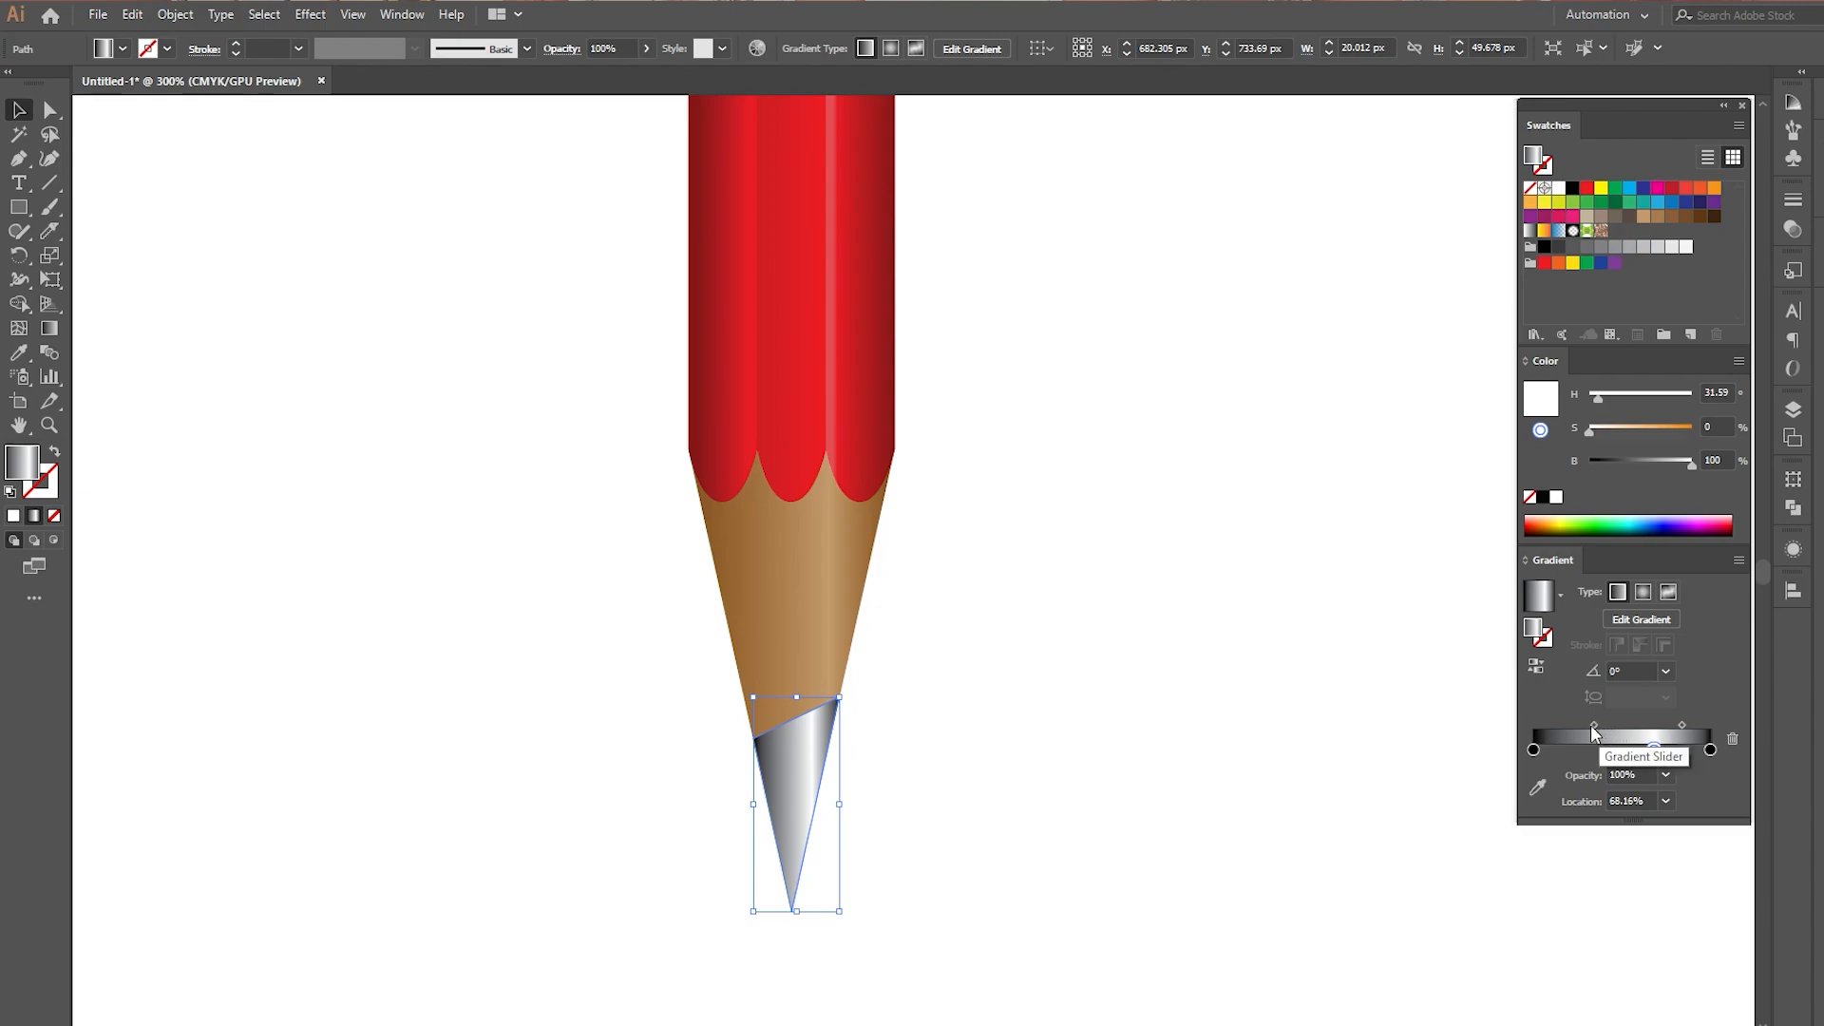
{"action": "mouse_move", "coordinate": [1593, 727]}
{"action": "left_mouse_down"}
{"action": "mouse_move", "coordinate": [1668, 725]}
{"action": "mouse_move", "coordinate": [1649, 750]}
{"action": "mouse_move", "coordinate": [1634, 725]}
{"action": "left_mouse_up"}
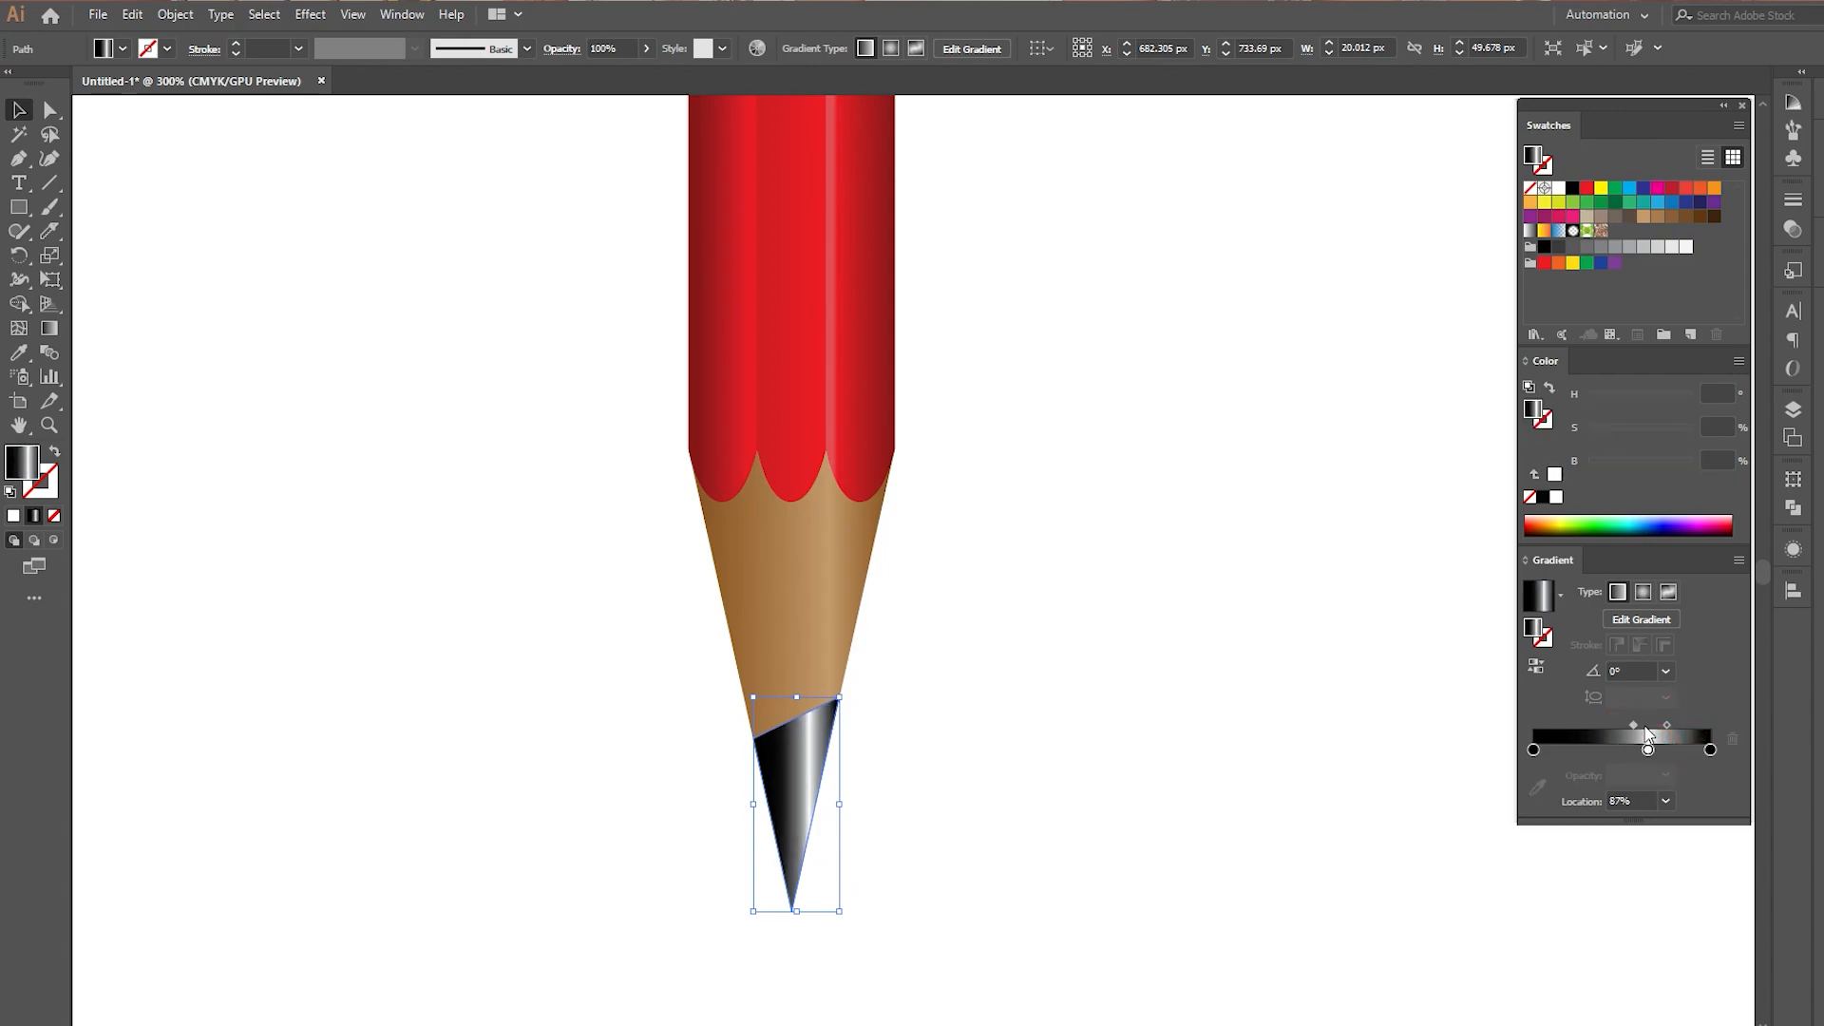
{"action": "left_click", "coordinate": [1633, 725]}
{"action": "left_click_drag", "start_coordinate": [1665, 724], "coordinate": [1656, 724]}
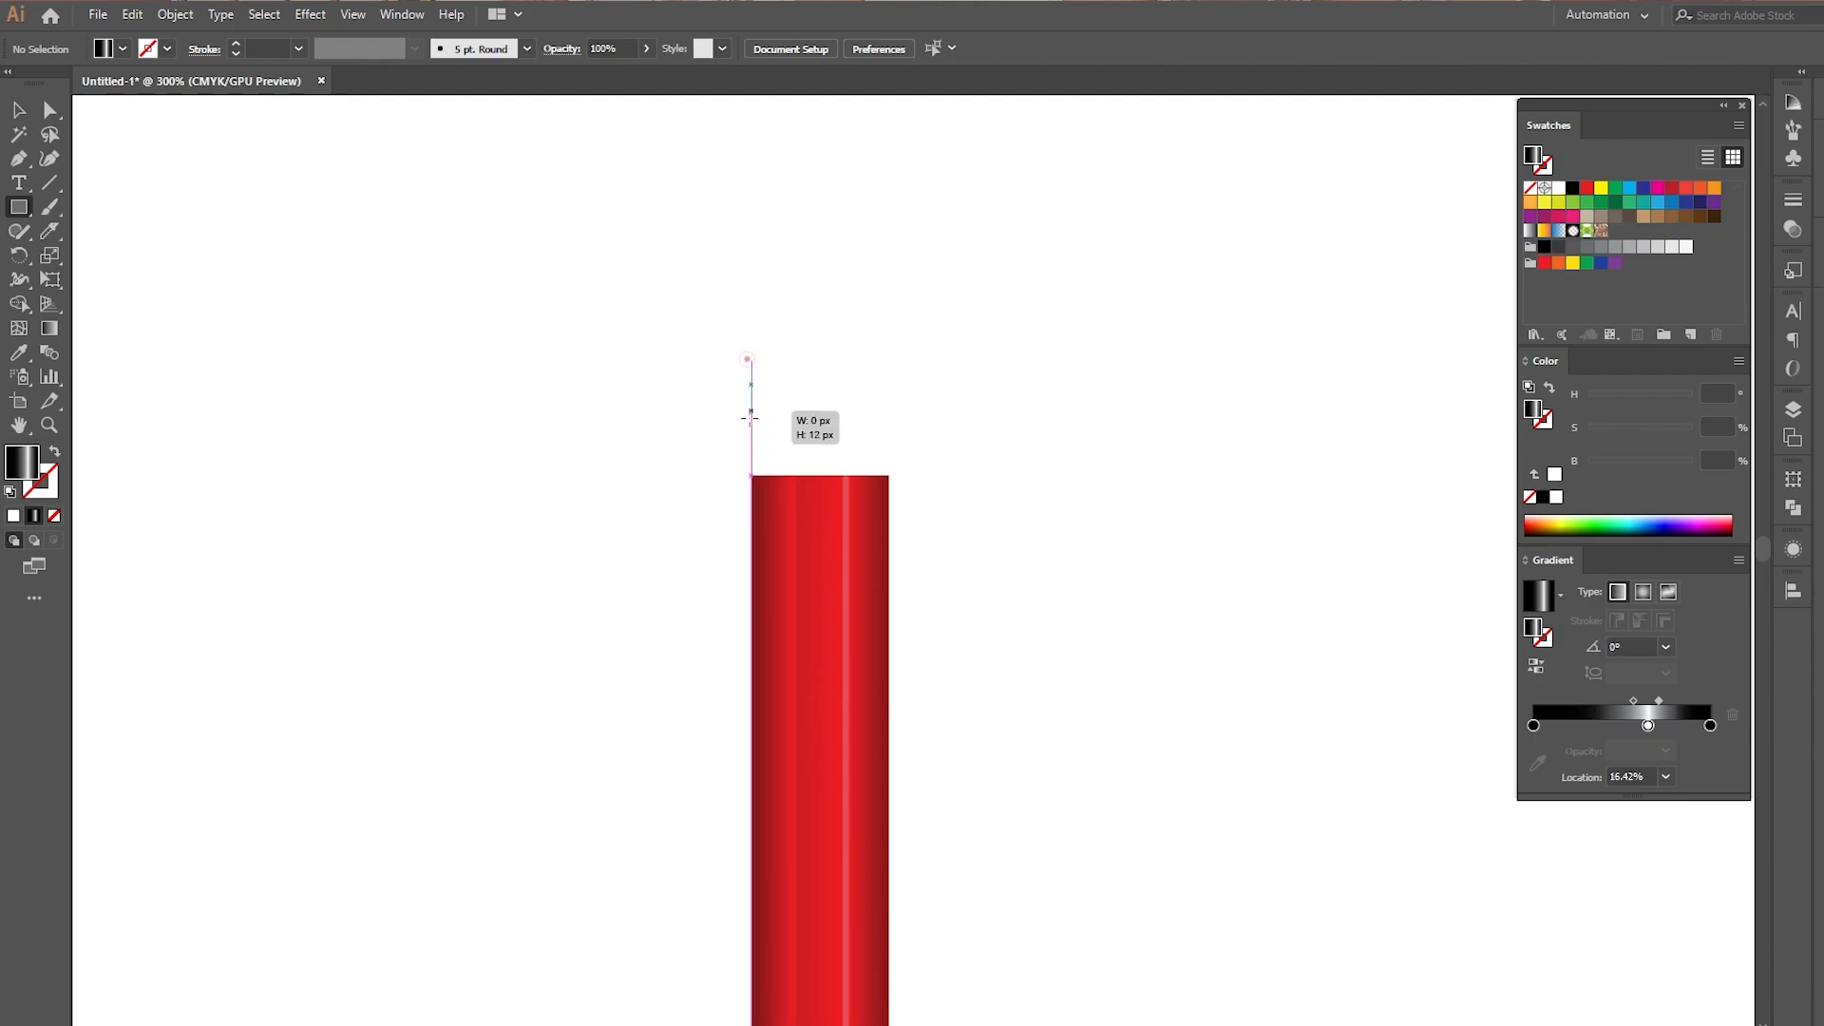
Draw a 32 px wide rectangle overlapping the red body's upper end and extend it upward to about 52 px high
{"action": "left_click_drag", "start_coordinate": [751, 416], "coordinate": [890, 490]}
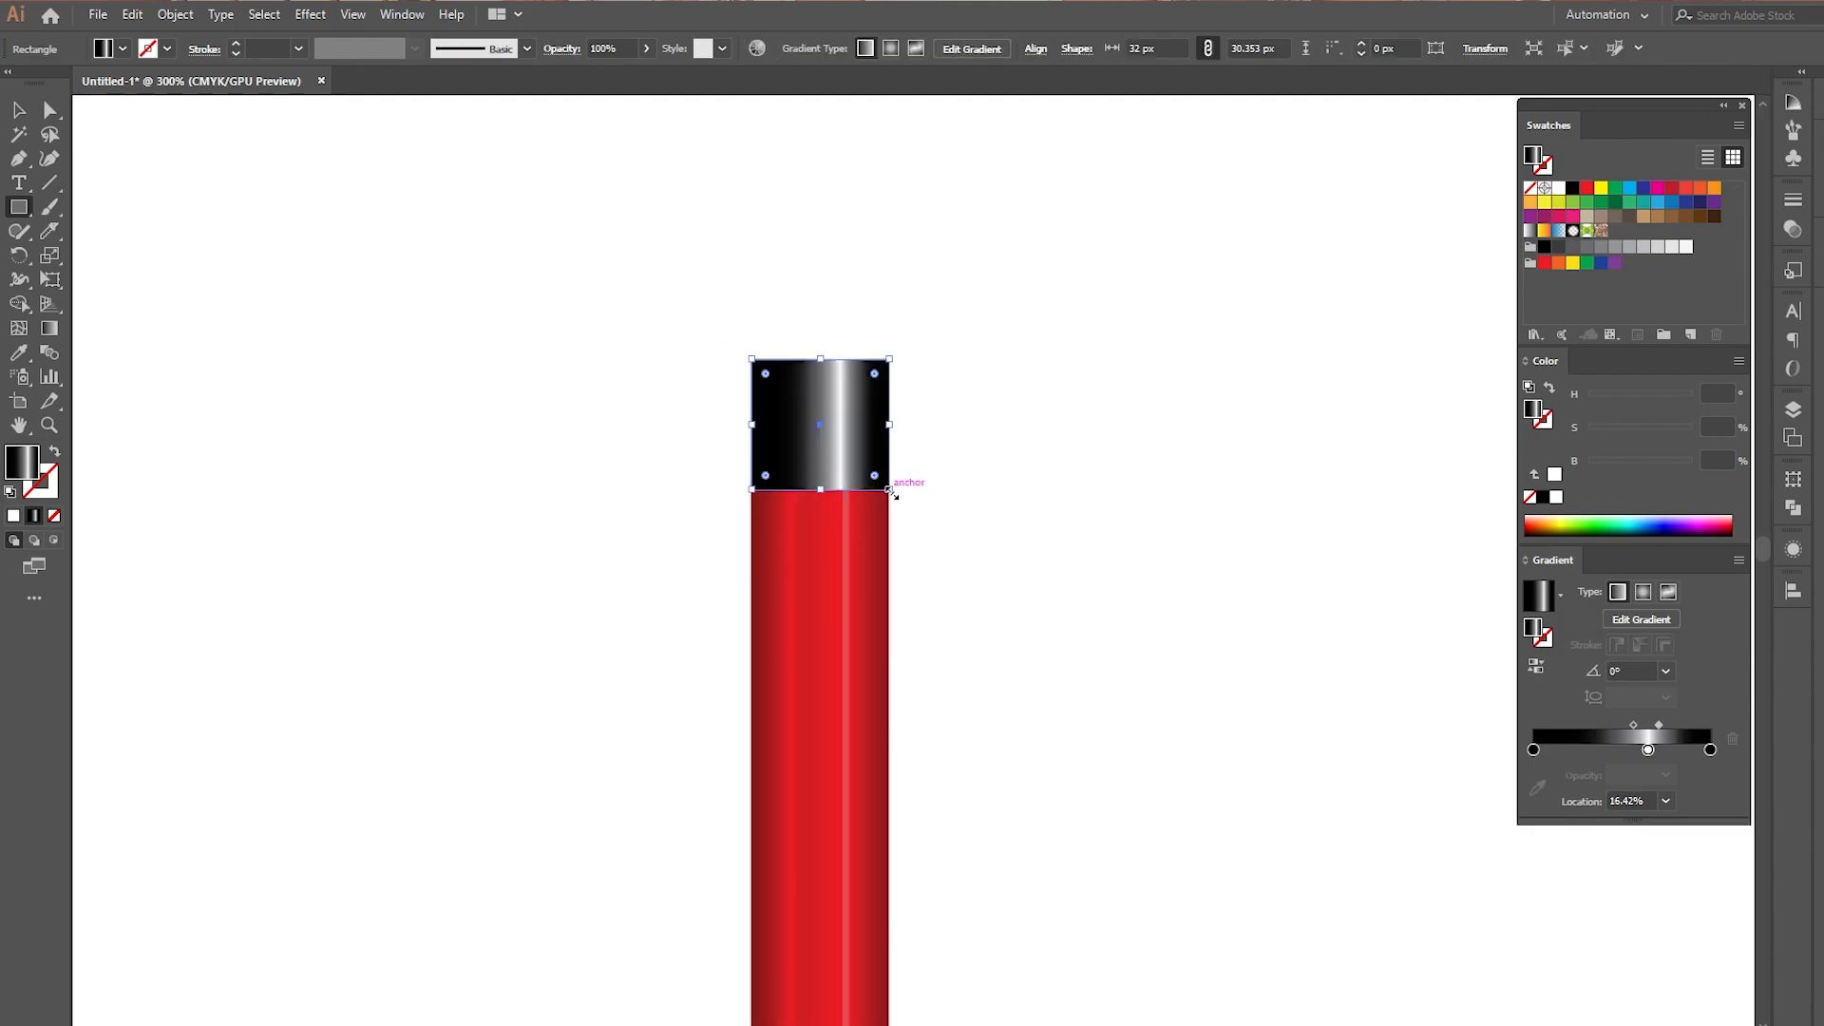
{"action": "left_click_drag", "start_coordinate": [820, 359], "coordinate": [823, 268]}
{"action": "left_click", "coordinate": [18, 110]}
Send the black-and-white gradient rectangle behind the red pencil body and reselect it
{"action": "right_click", "coordinate": [760, 295]}
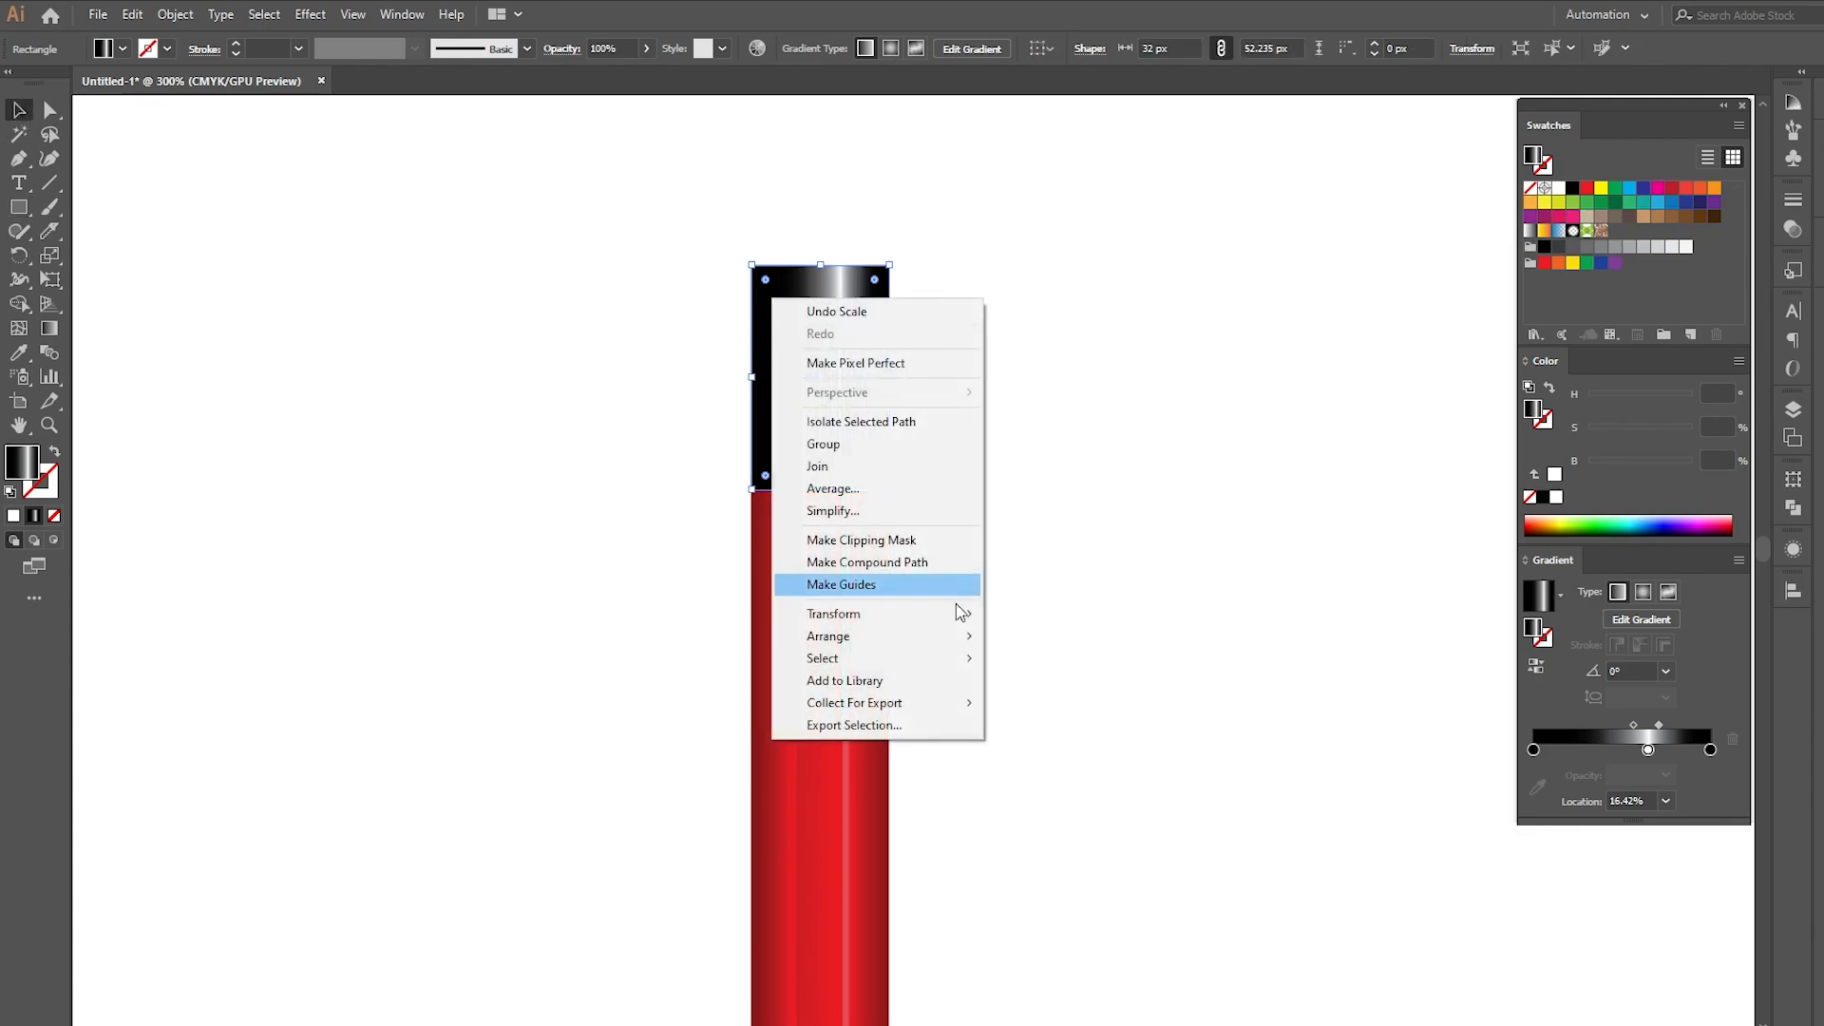
{"action": "mouse_move", "coordinate": [959, 635]}
{"action": "left_click", "coordinate": [1049, 703]}
{"action": "left_click", "coordinate": [1082, 607]}
{"action": "left_click", "coordinate": [843, 335]}
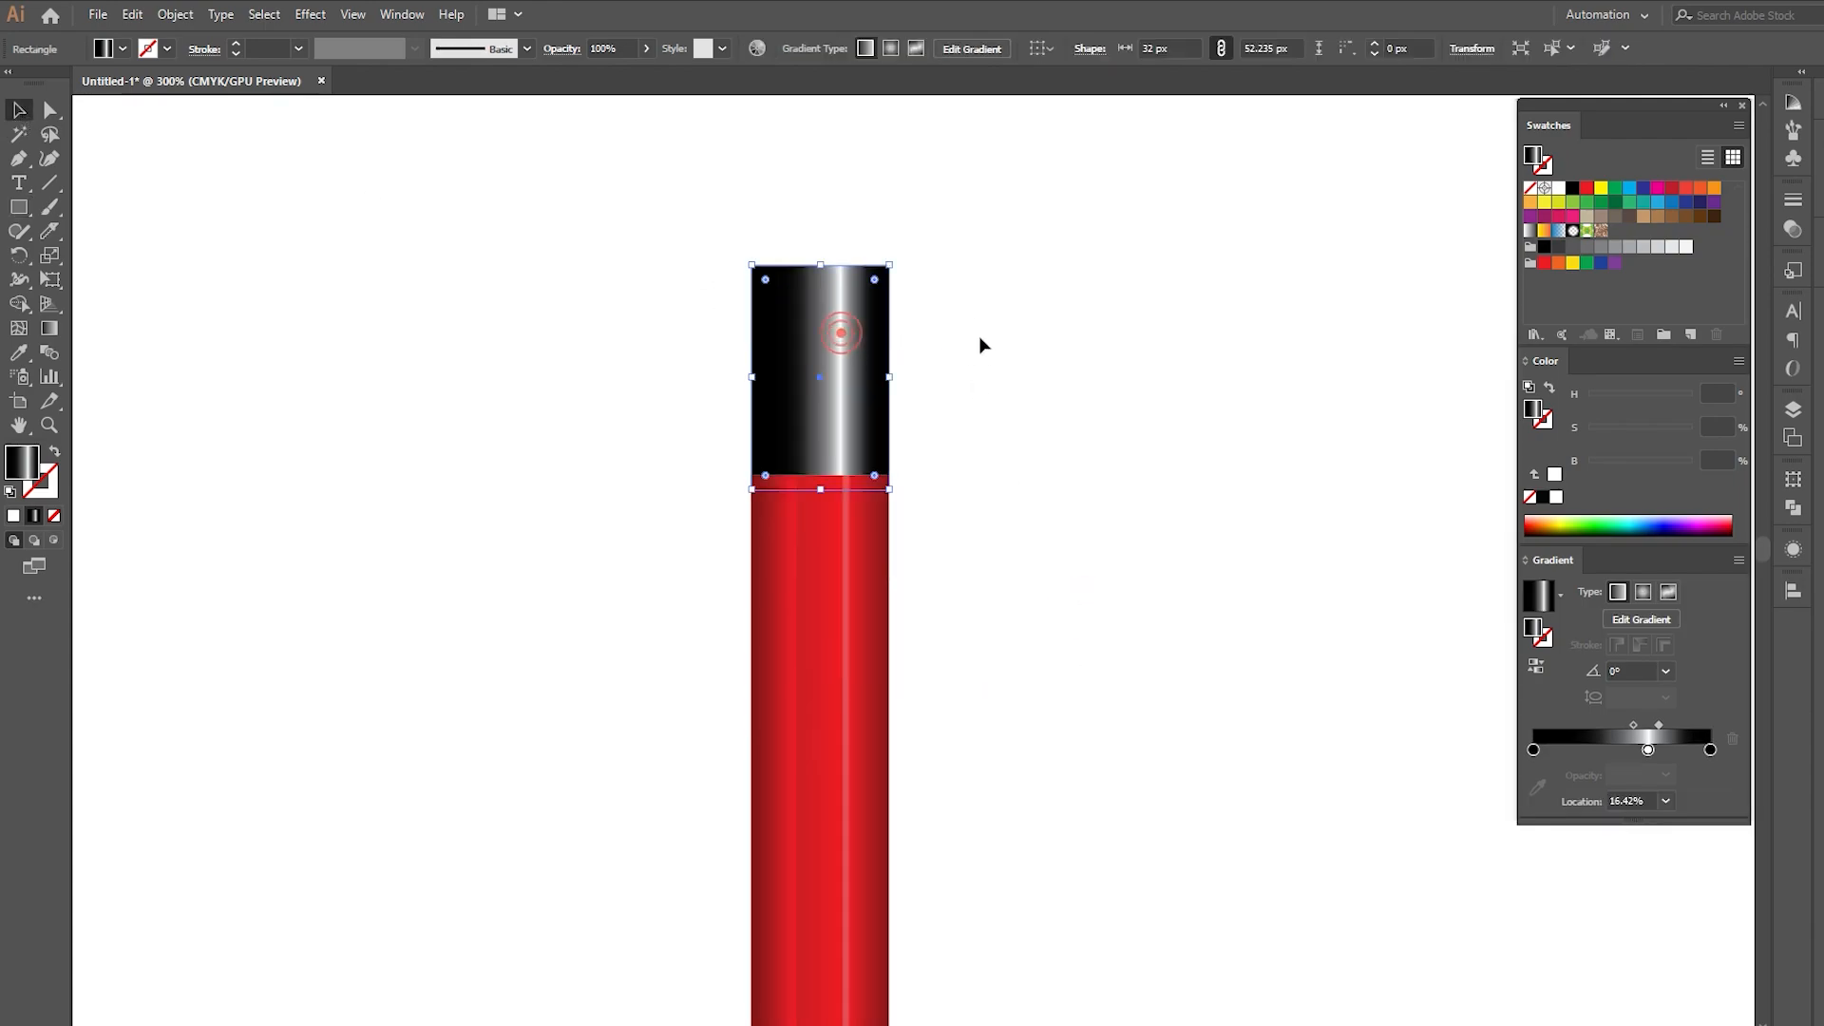
Give the rectangle above the red body a yellow gradient whose end stop has hue 39° and brightness 69%
{"action": "left_click", "coordinate": [1545, 203]}
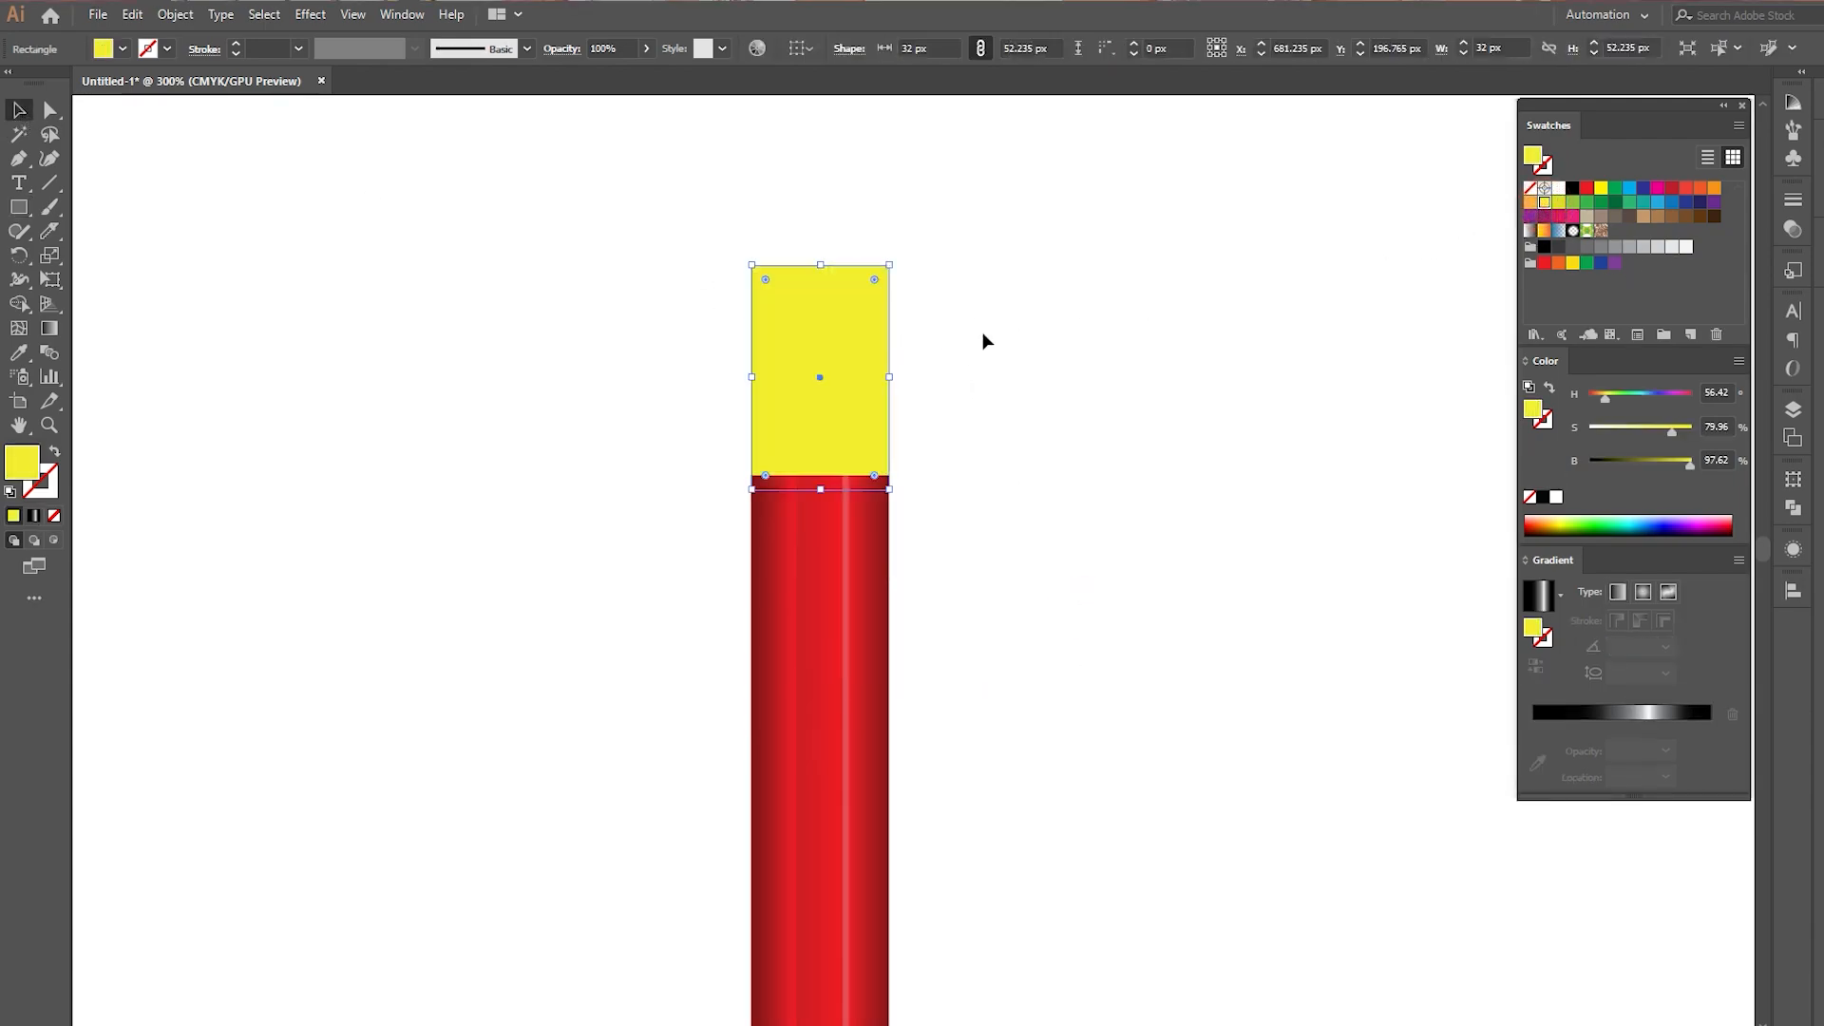
{"action": "left_click", "coordinate": [1556, 714]}
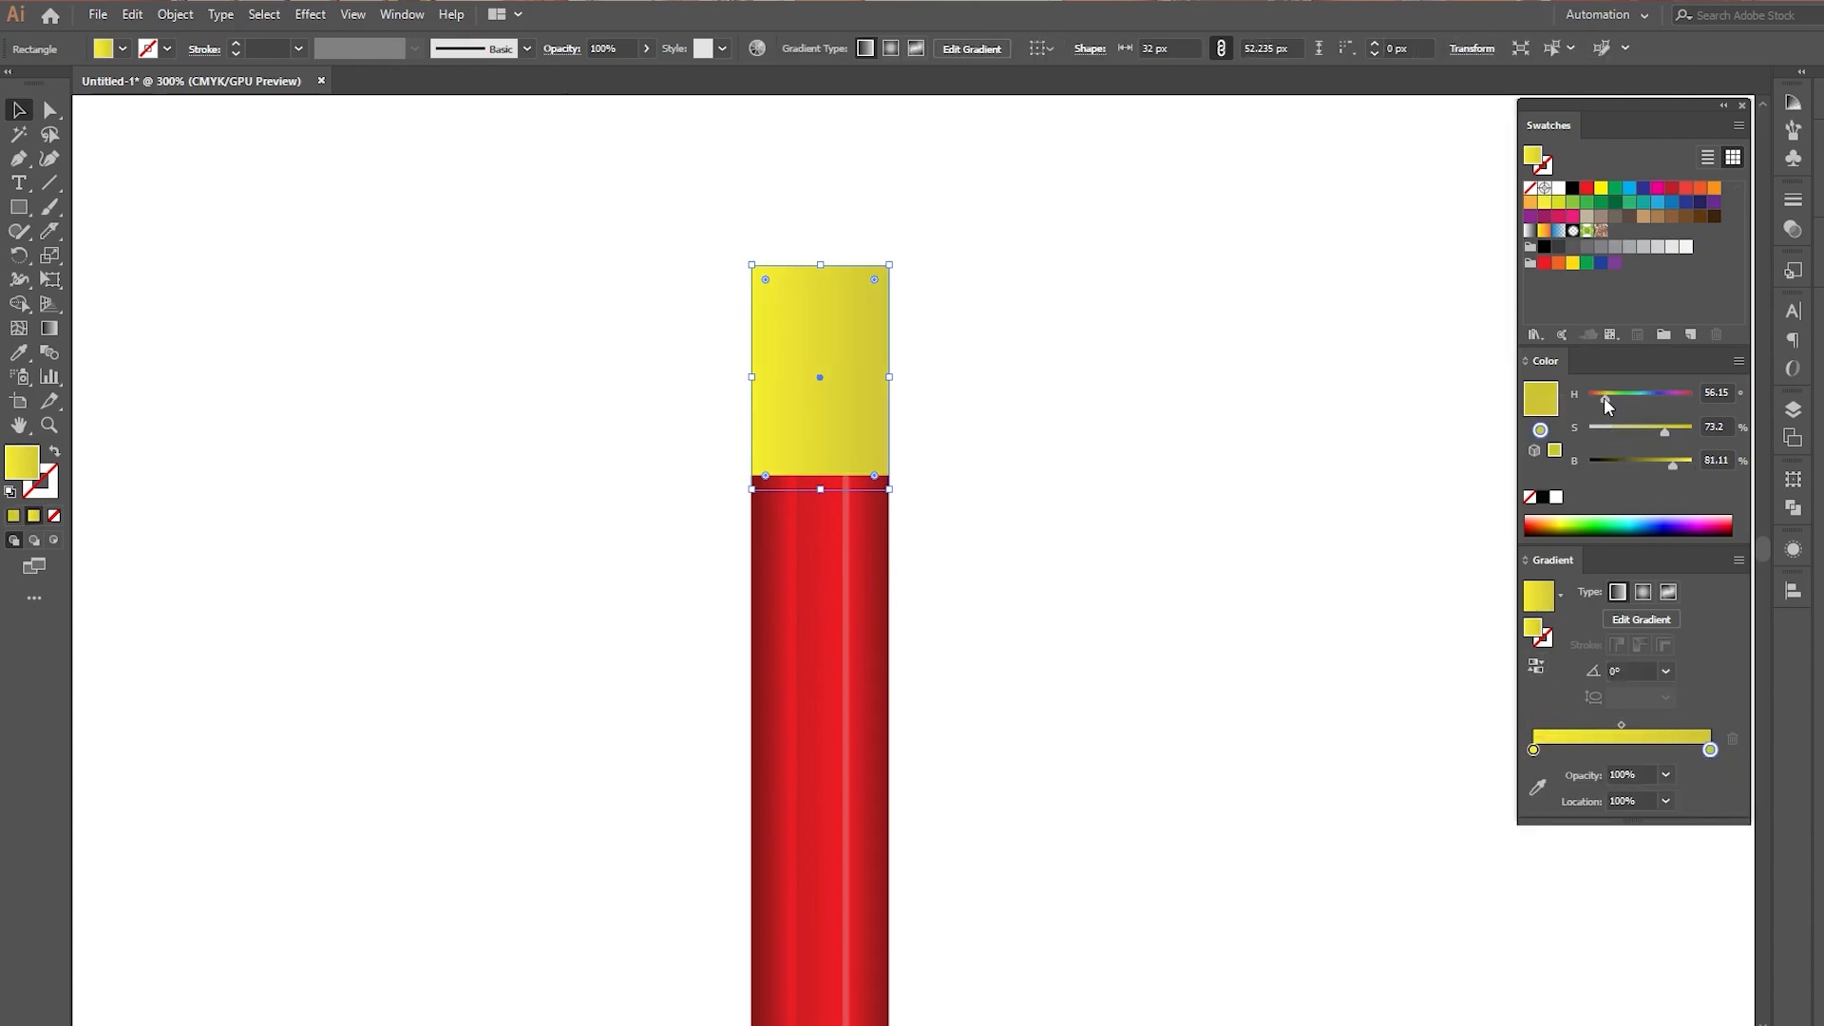
{"action": "left_click_drag", "start_coordinate": [1604, 397], "coordinate": [1598, 399]}
{"action": "left_click_drag", "start_coordinate": [1672, 470], "coordinate": [1661, 463]}
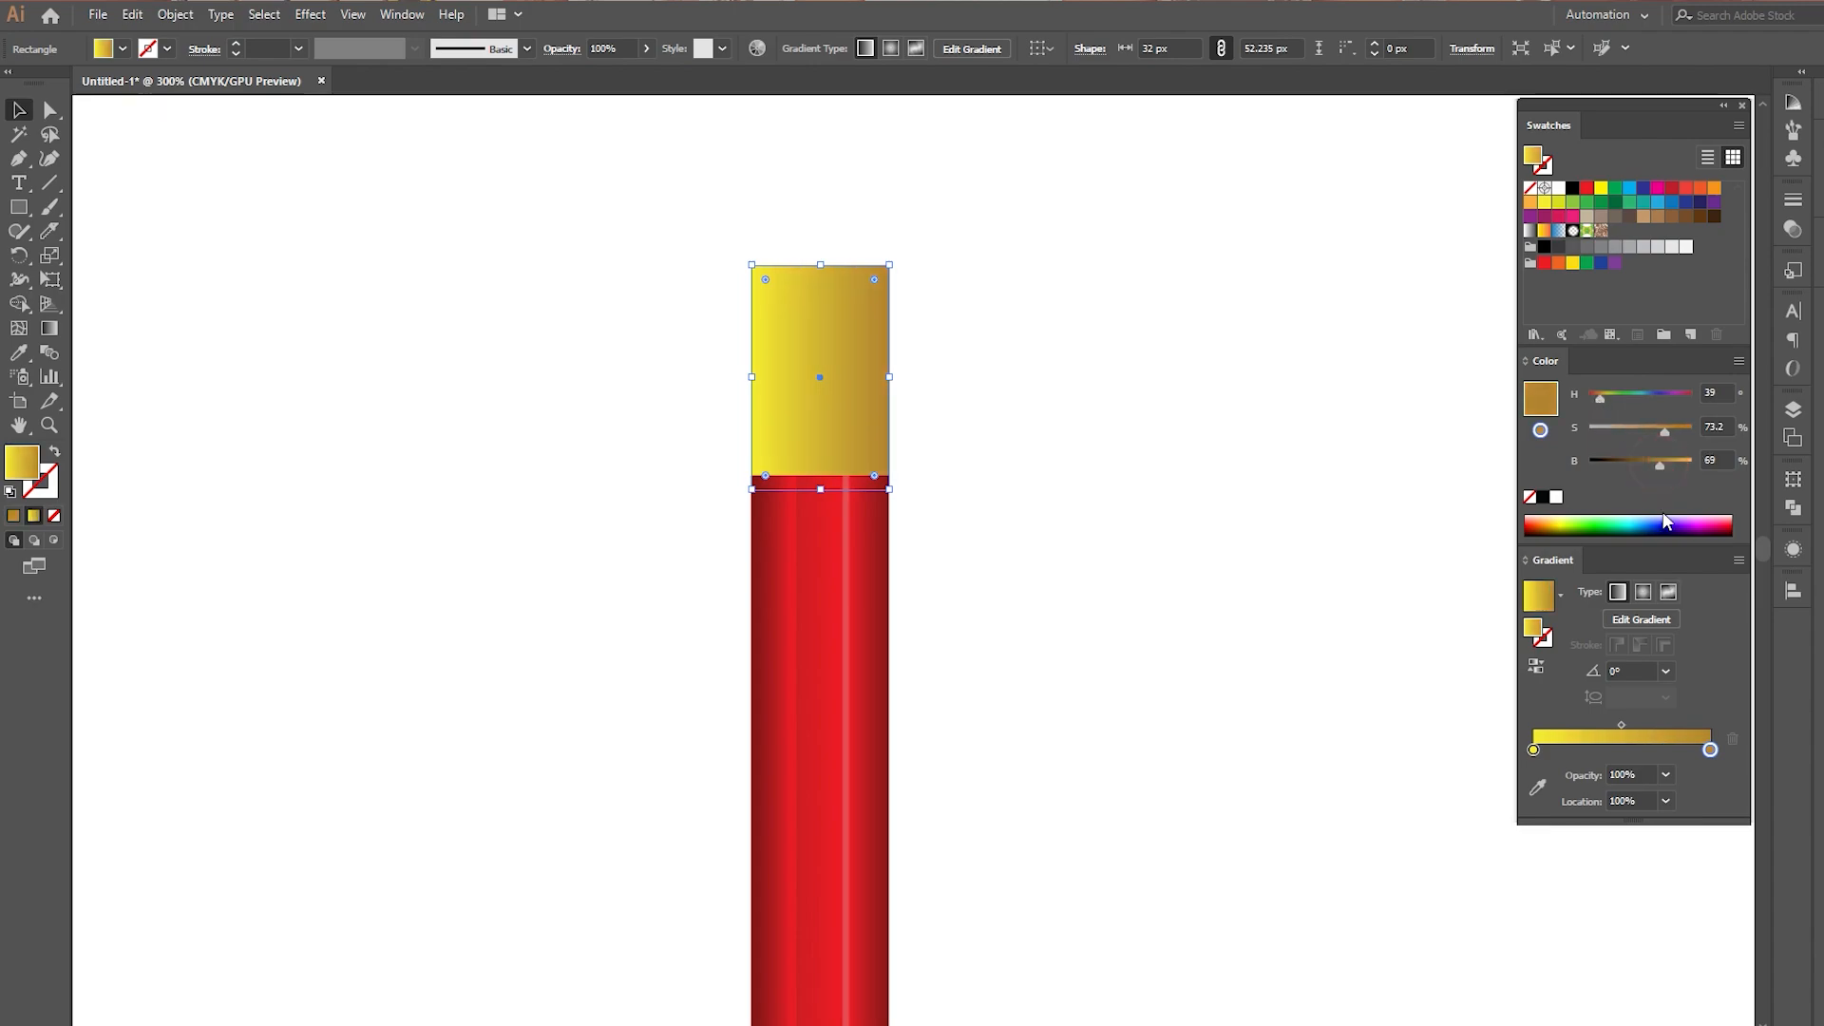
Place a matching golden-brown stop at the start of the band's gradient and centre the yellow stop at about 50%
{"action": "mouse_move", "coordinate": [1535, 749]}
{"action": "left_mouse_down"}
{"action": "mouse_move", "coordinate": [1640, 749]}
{"action": "mouse_move", "coordinate": [1499, 750]}
{"action": "left_mouse_up"}
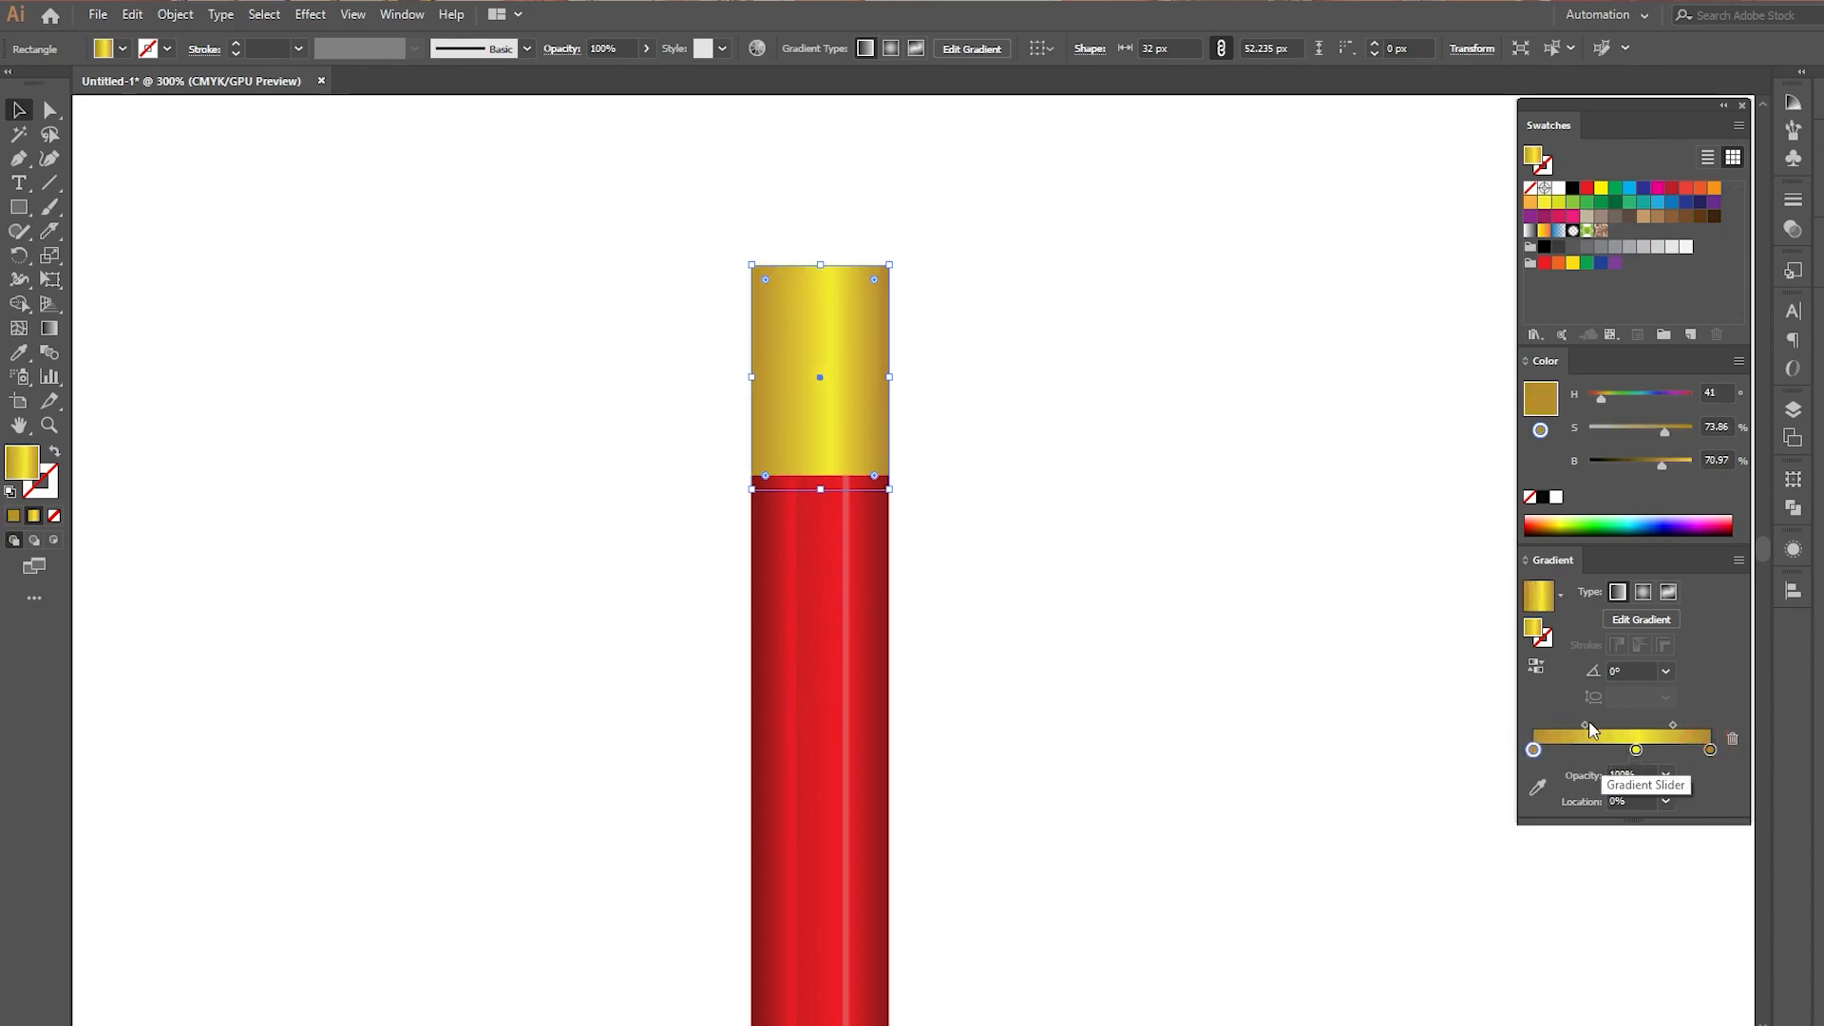
{"action": "left_click_drag", "start_coordinate": [1585, 724], "coordinate": [1621, 749]}
{"action": "left_click", "coordinate": [1672, 725]}
{"action": "left_click", "coordinate": [1445, 710]}
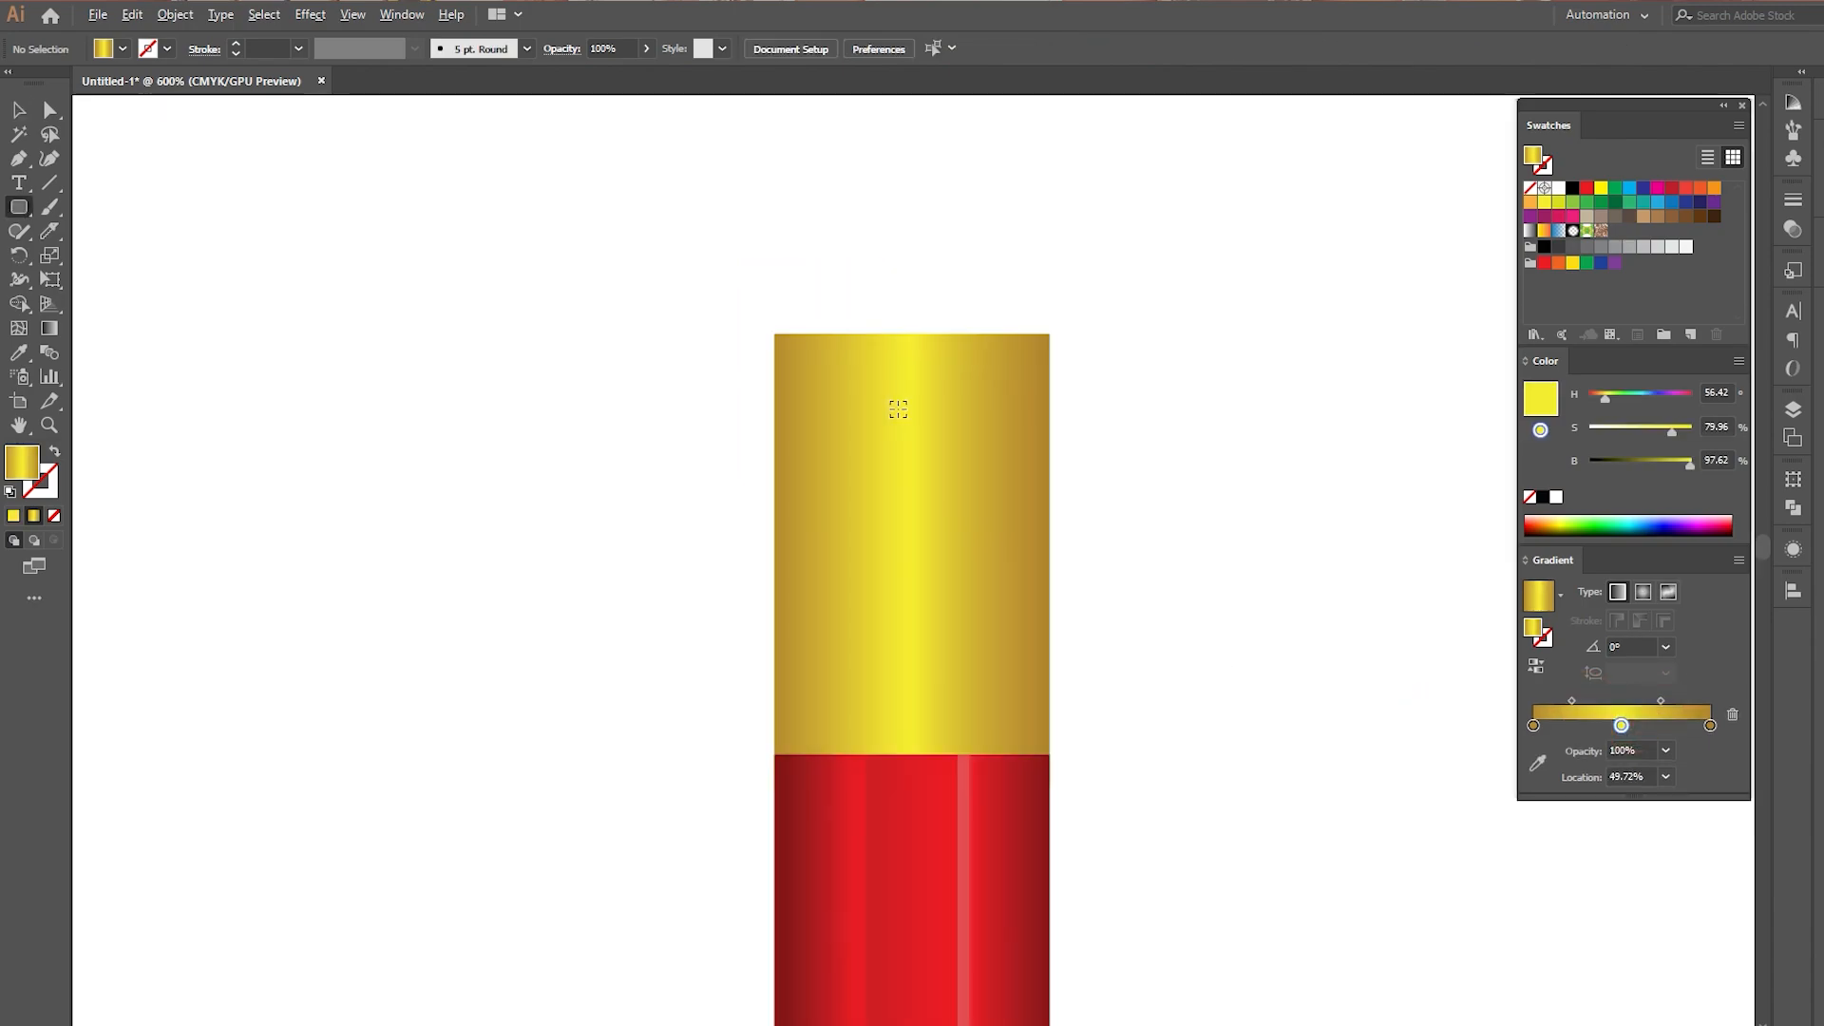
Draw a 32 px wide rounded rectangle over the yellow band's upper end, extend it upward to 24 px high, and fill it orange
{"action": "scroll", "coordinate": [900, 404], "scroll_direction": "up", "scroll_amount": 1}
{"action": "scroll", "coordinate": [901, 404], "scroll_direction": "down", "scroll_amount": 1}
{"action": "left_click_drag", "start_coordinate": [939, 345], "coordinate": [863, 441]}
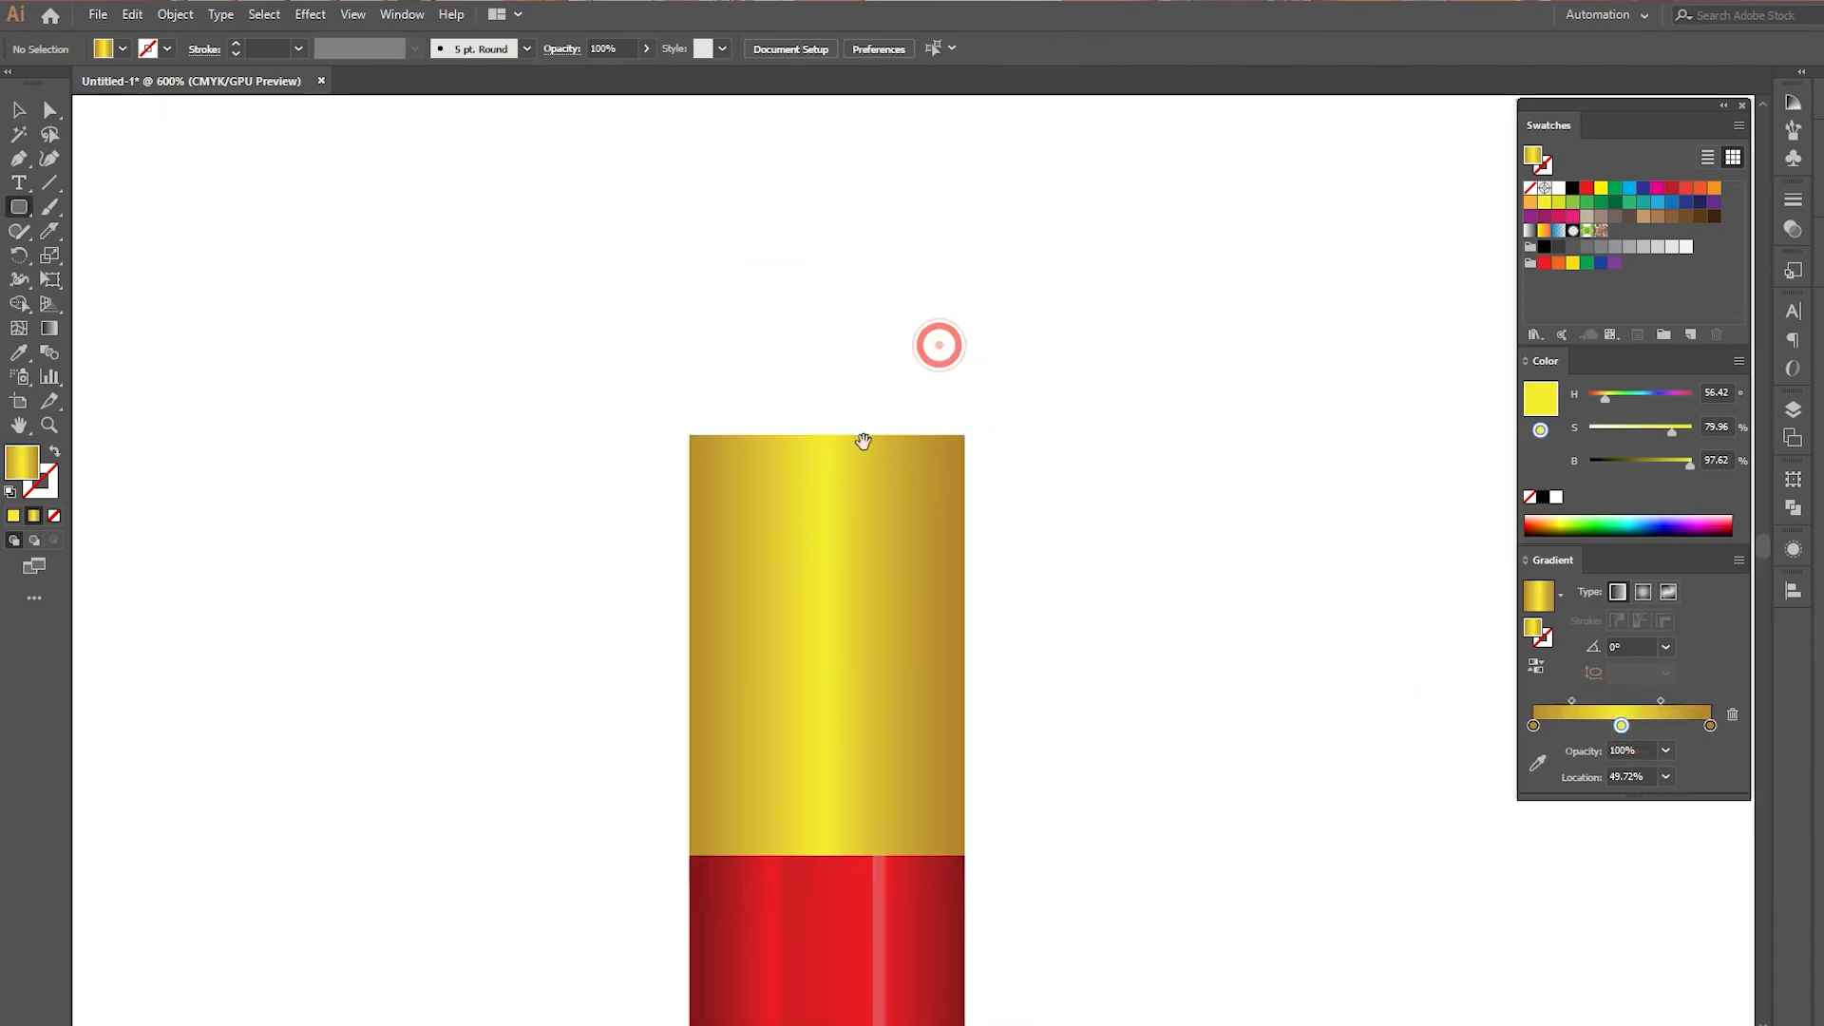
{"action": "left_click_drag", "start_coordinate": [691, 373], "coordinate": [965, 480]}
{"action": "key", "text": "v"}
{"action": "left_click_drag", "start_coordinate": [827, 372], "coordinate": [828, 273]}
{"action": "left_click", "coordinate": [886, 342]}
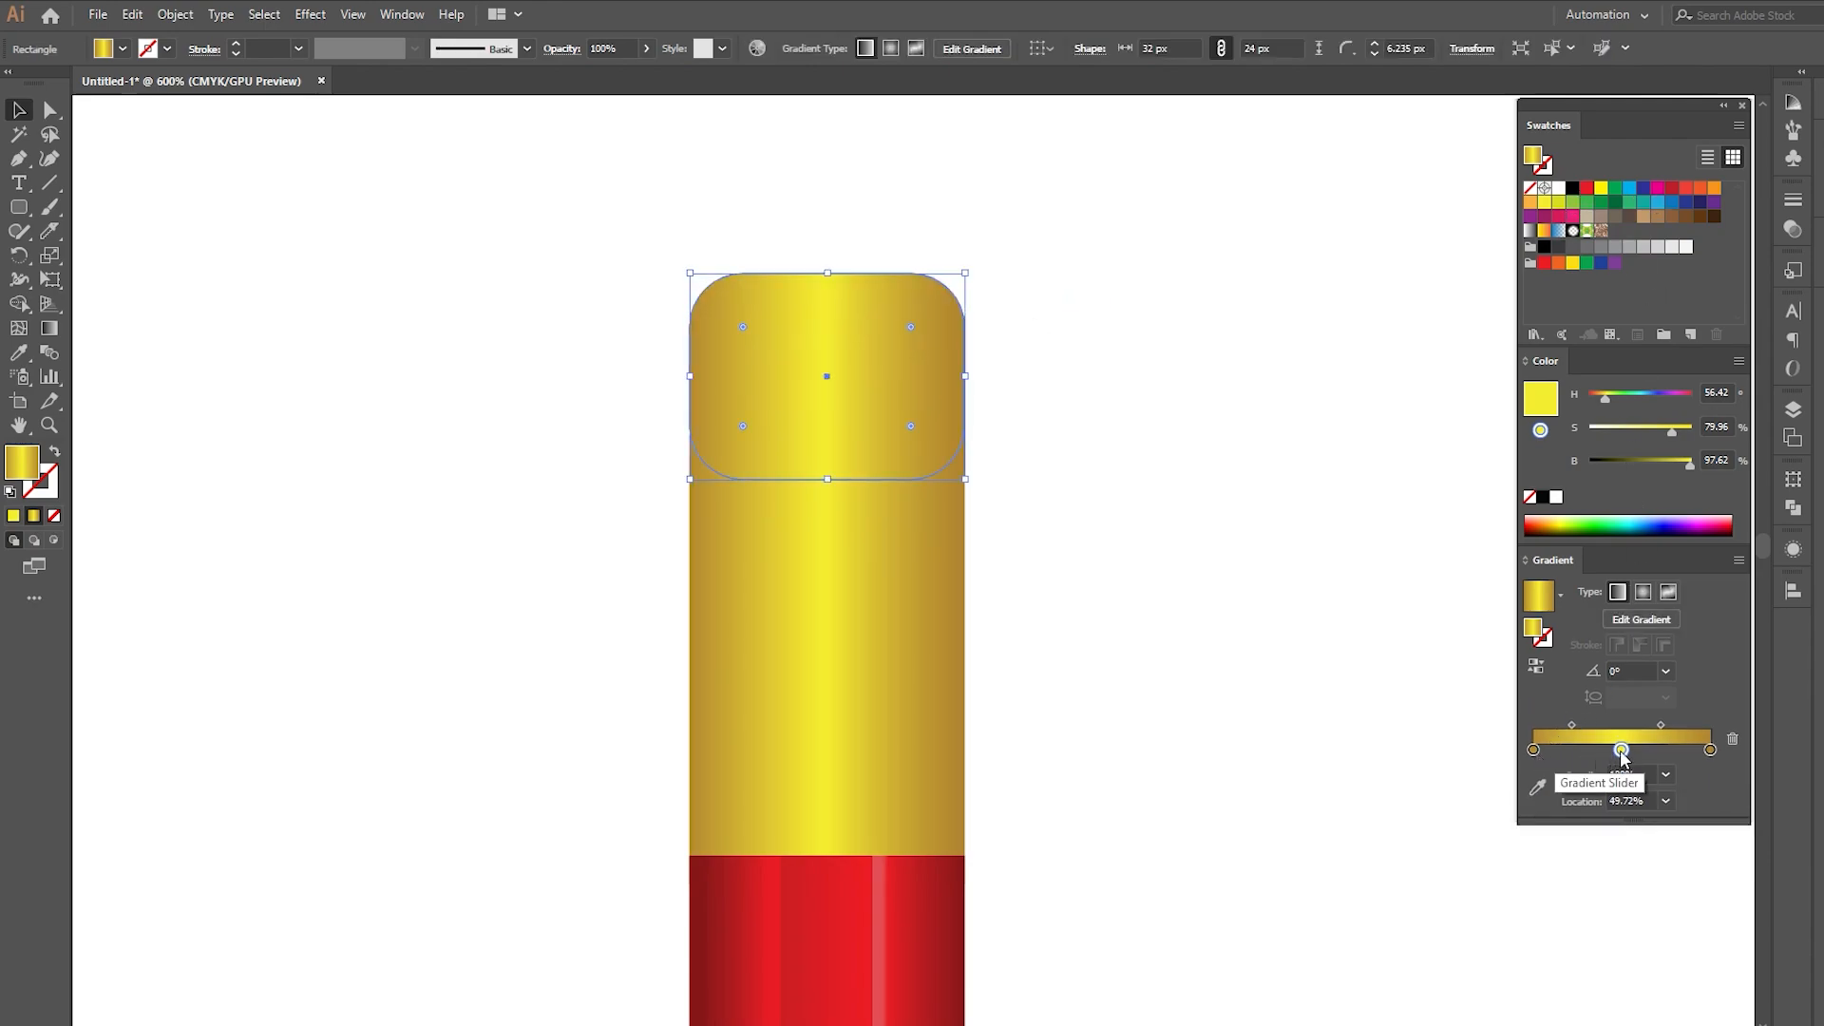
{"action": "left_click", "coordinate": [1700, 190]}
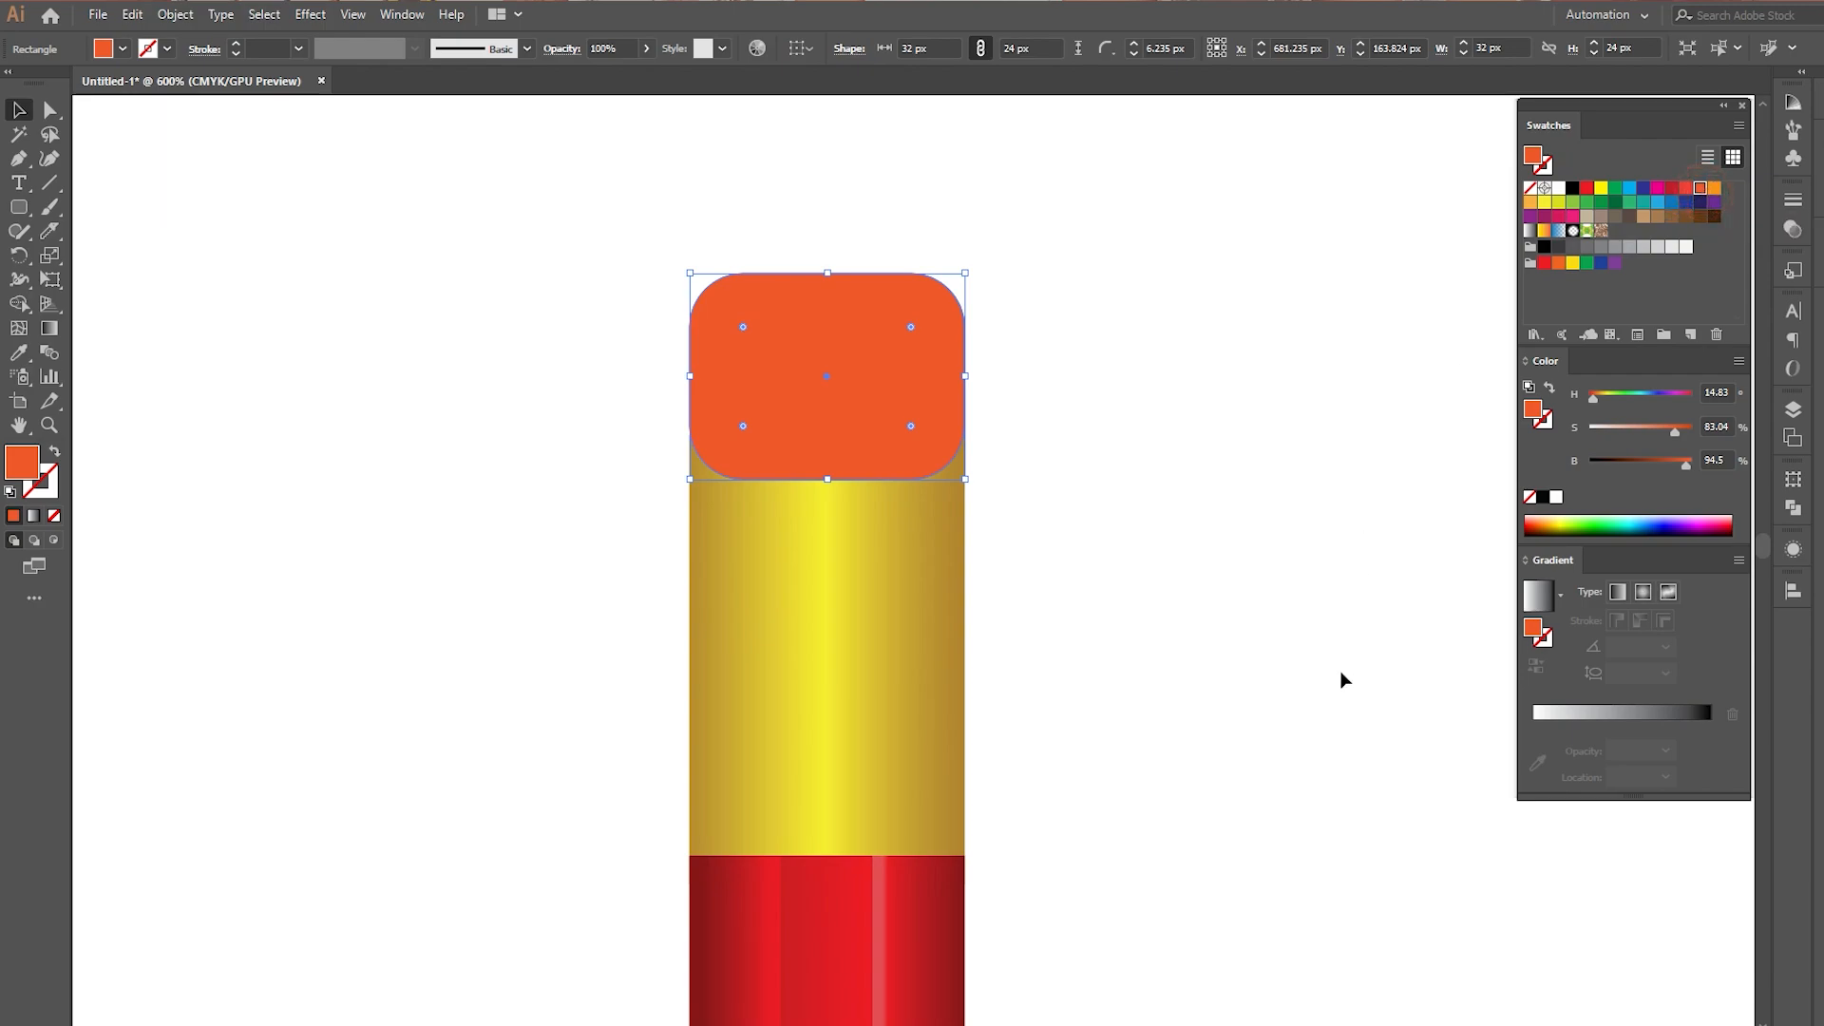
{"action": "left_click", "coordinate": [1372, 719]}
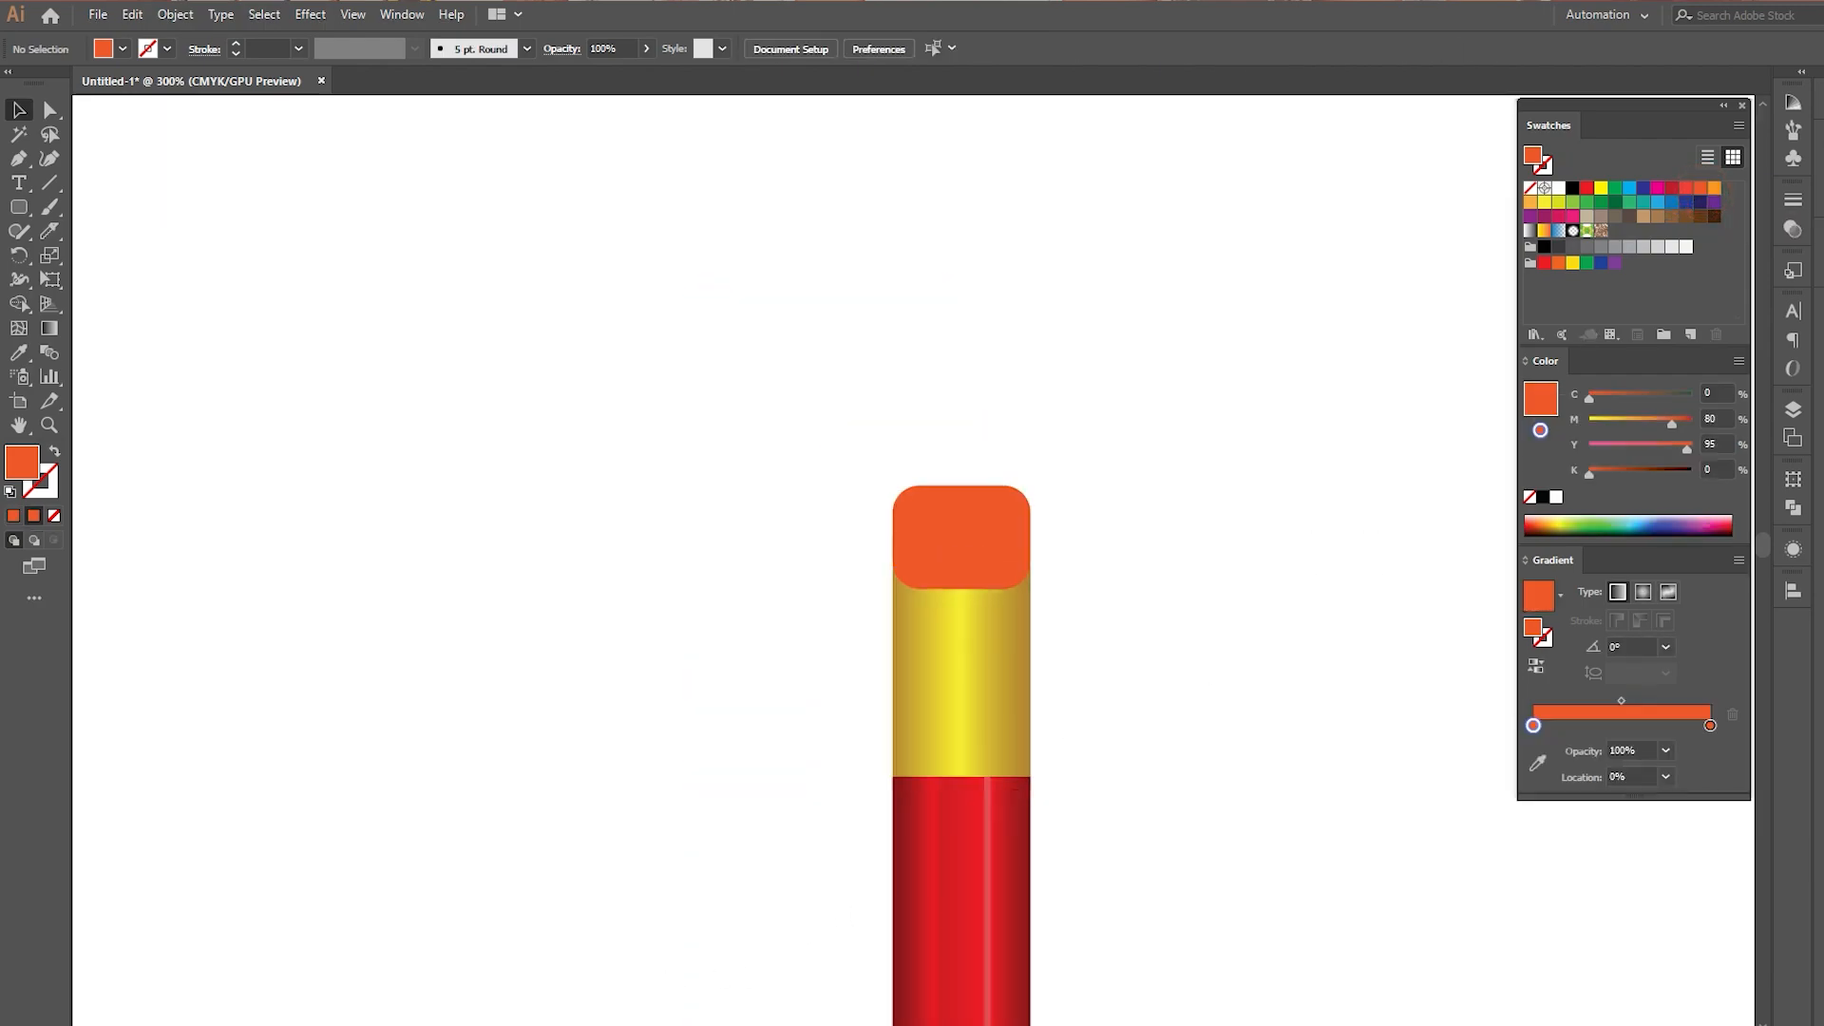
Send the orange cap to the back and lower its first gradient stop's saturation to 65%
{"action": "mouse_move", "coordinate": [710, 1025]}
{"action": "scroll", "coordinate": [928, 857], "scroll_direction": "up", "scroll_amount": 1}
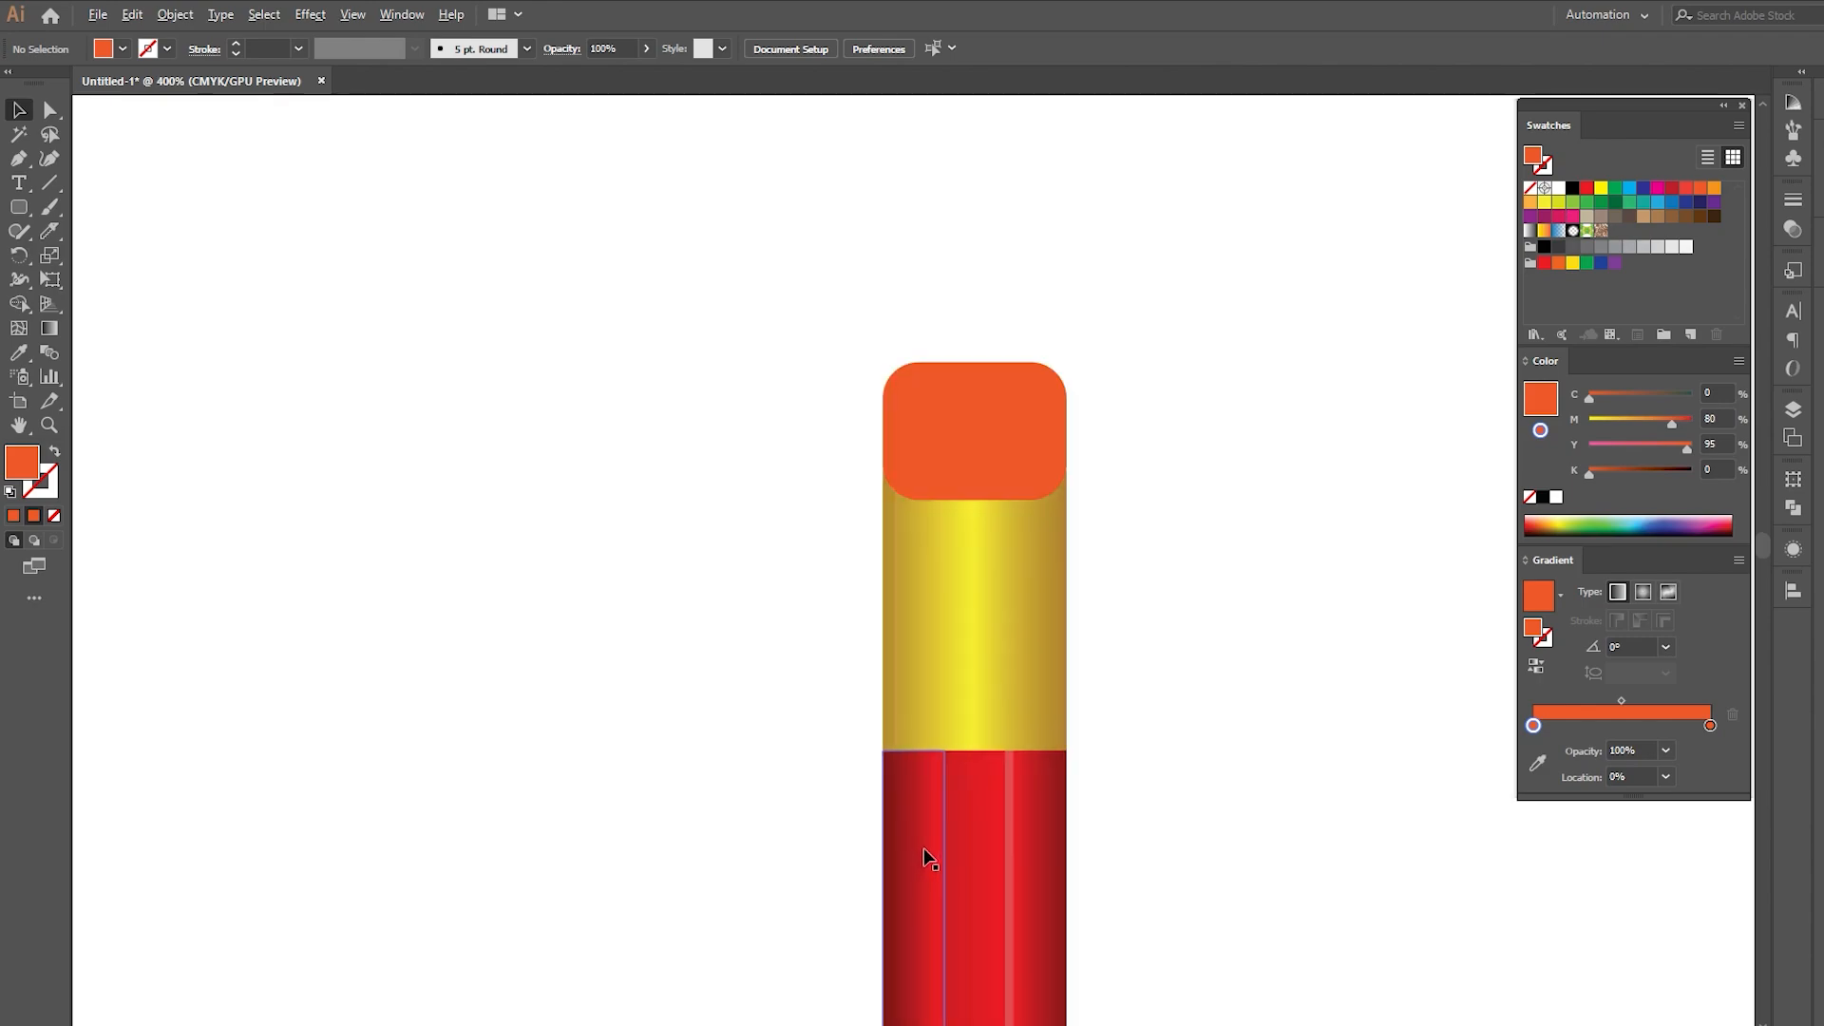
{"action": "left_click_drag", "start_coordinate": [1044, 892], "coordinate": [906, 835]}
{"action": "scroll", "coordinate": [844, 849], "scroll_direction": "up", "scroll_amount": 1}
{"action": "left_click_drag", "start_coordinate": [817, 574], "coordinate": [837, 841]}
{"action": "right_click", "coordinate": [841, 368]}
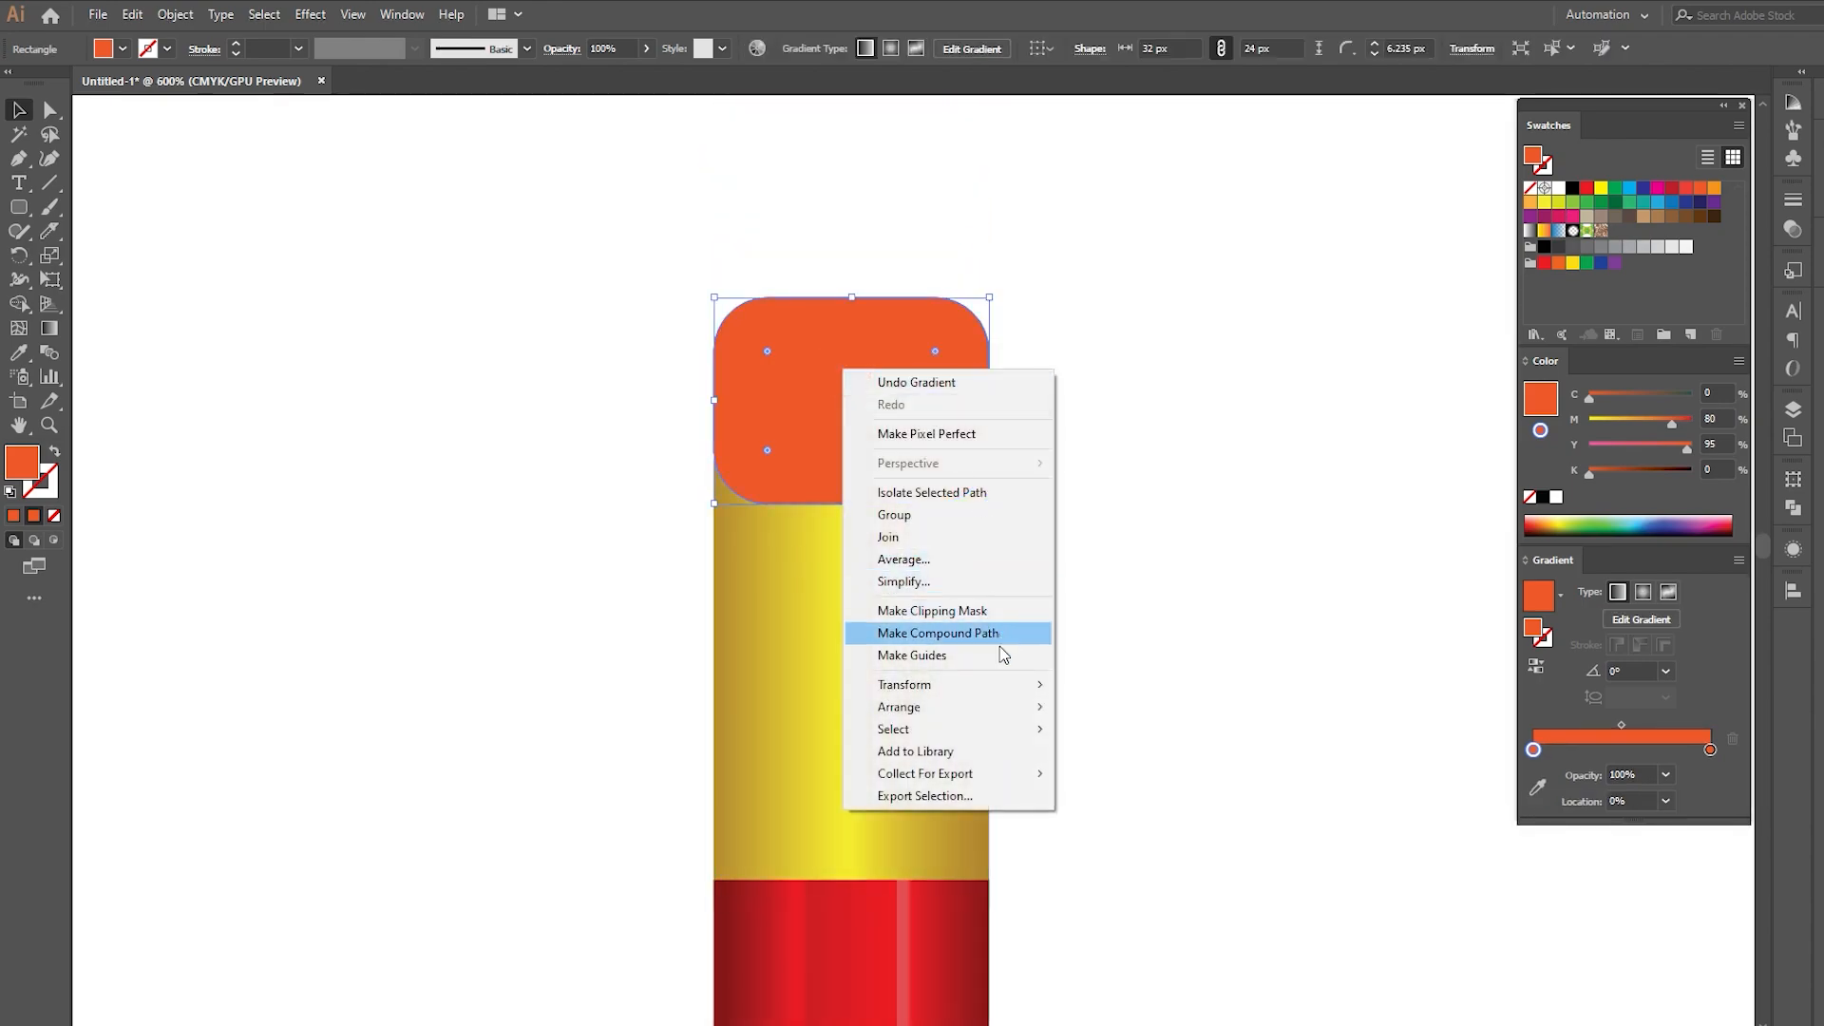
{"action": "mouse_move", "coordinate": [1009, 708]}
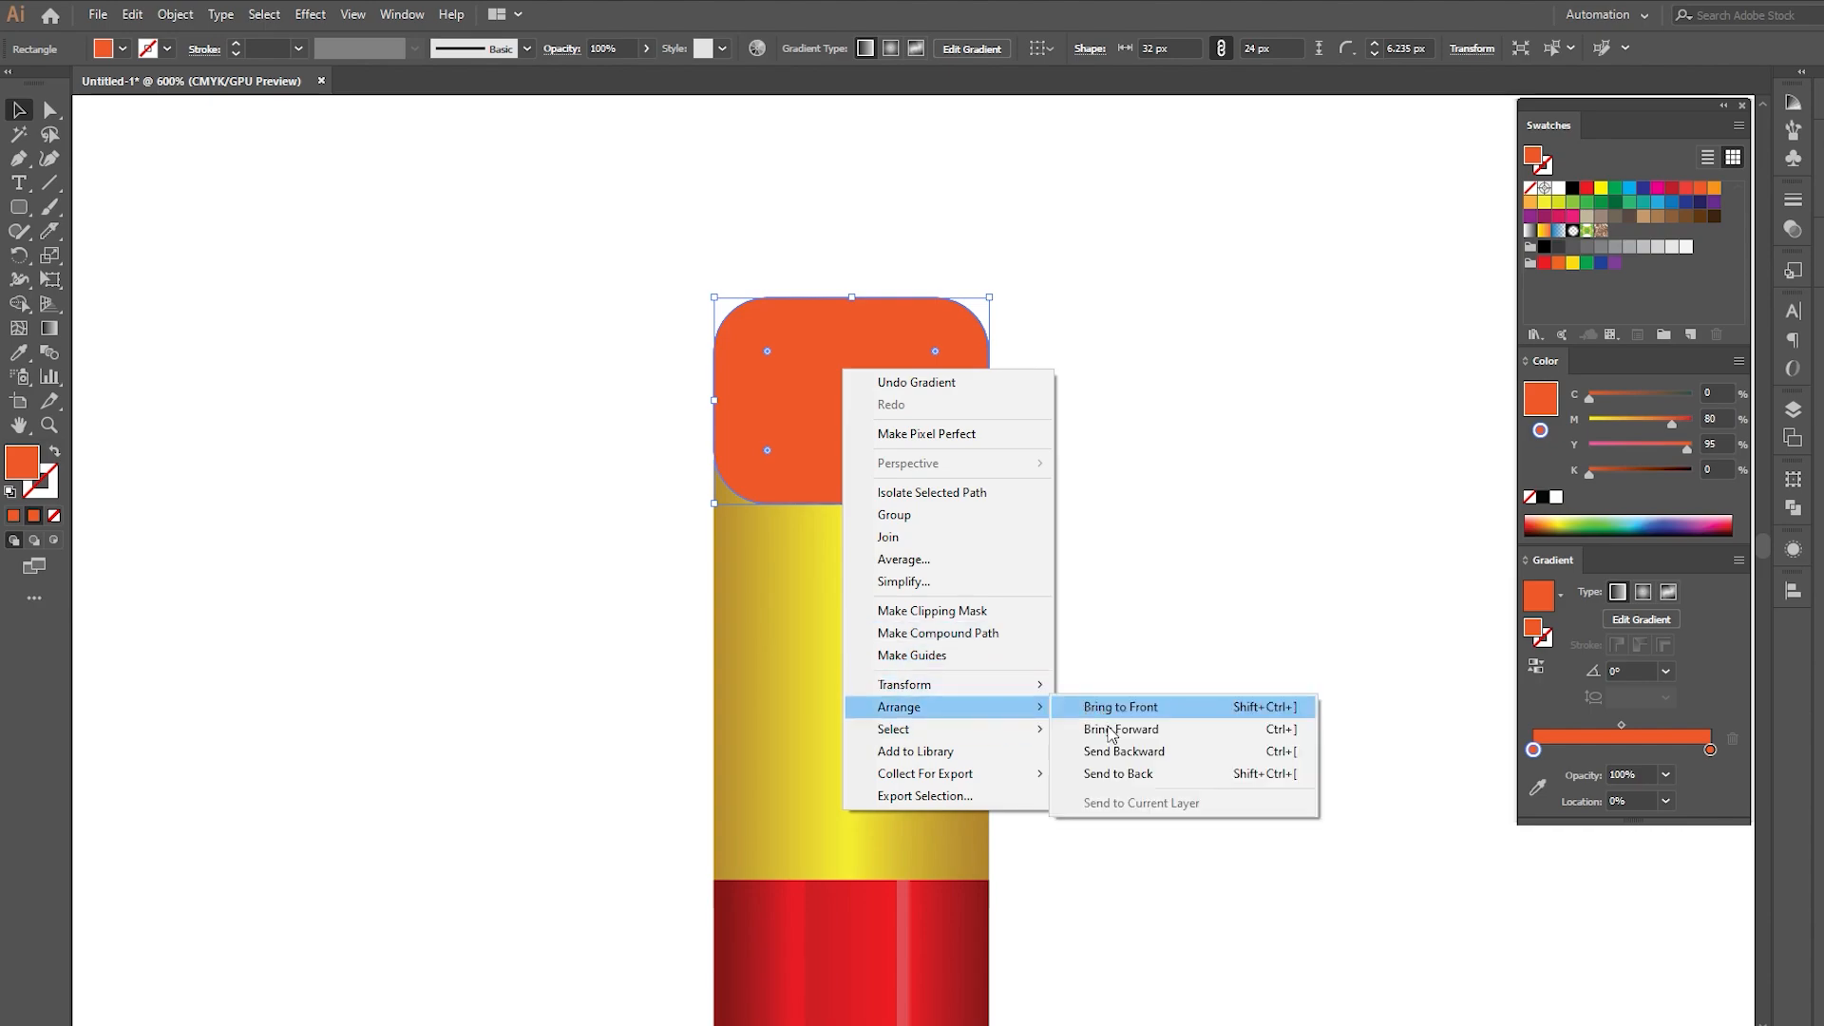
{"action": "left_click", "coordinate": [1114, 771]}
{"action": "key", "text": "ctrl+minus"}
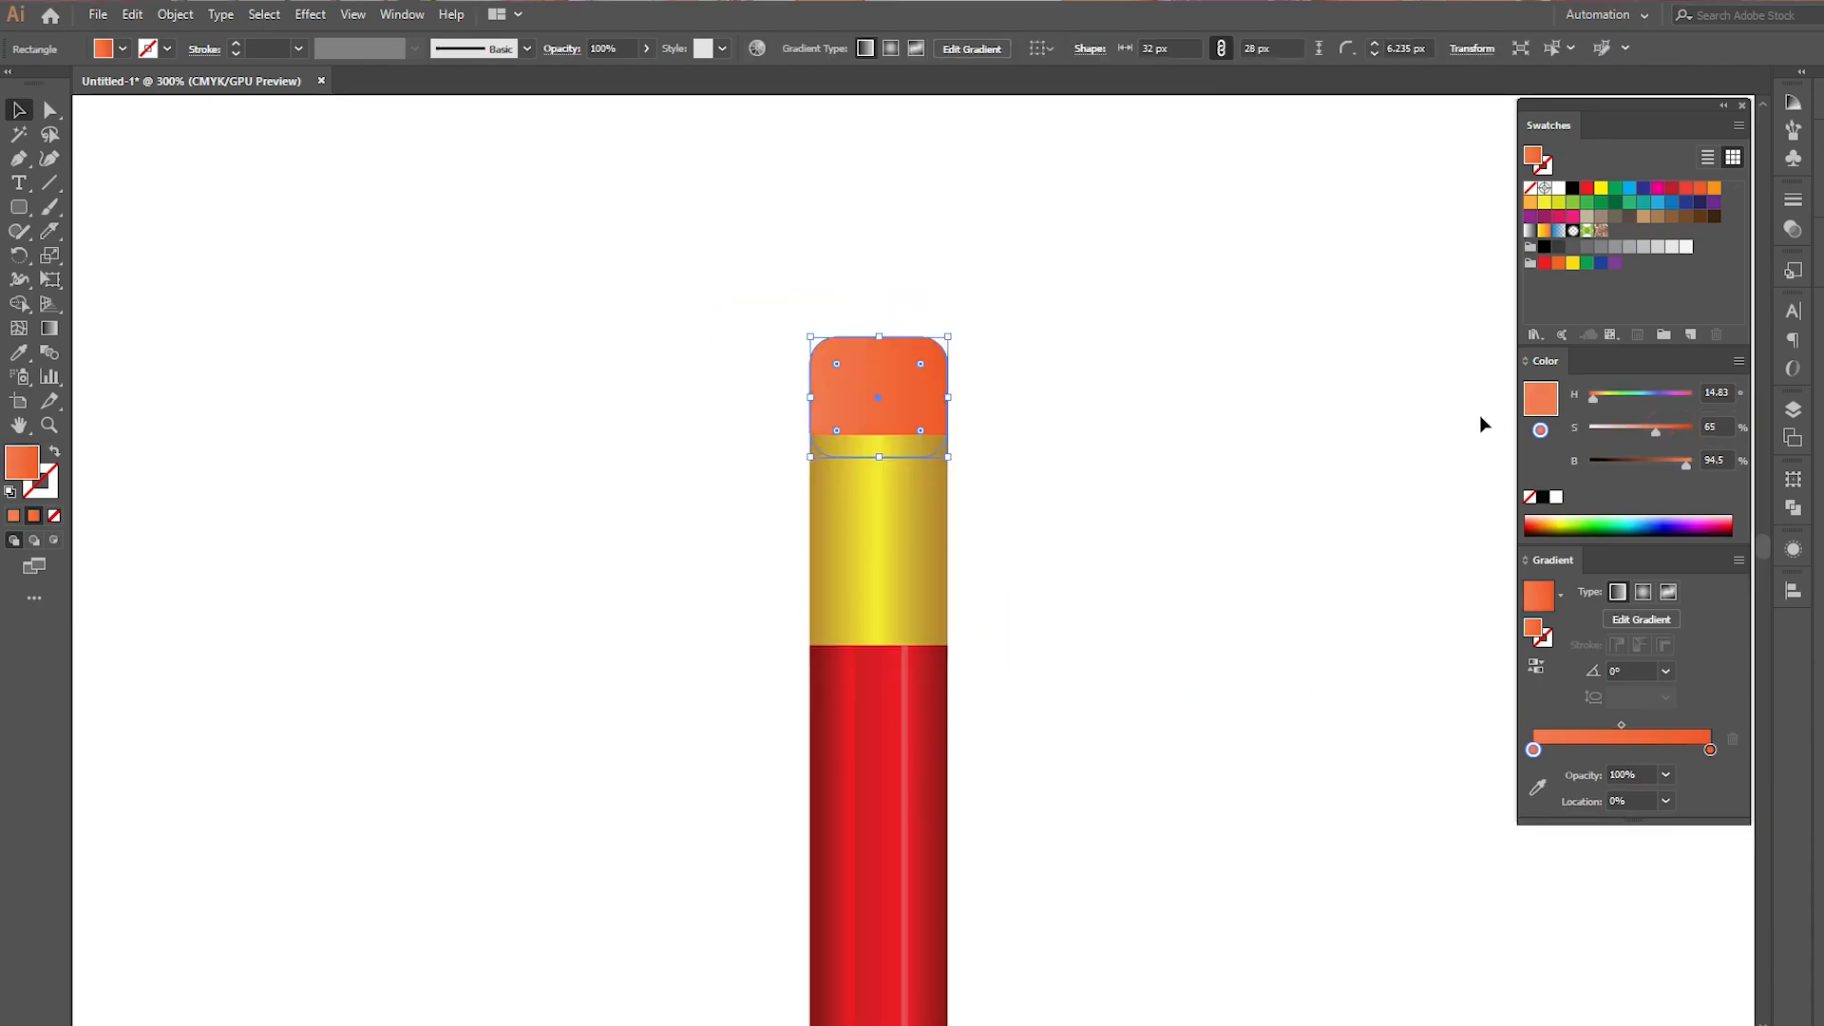
{"action": "left_click", "coordinate": [1445, 413]}
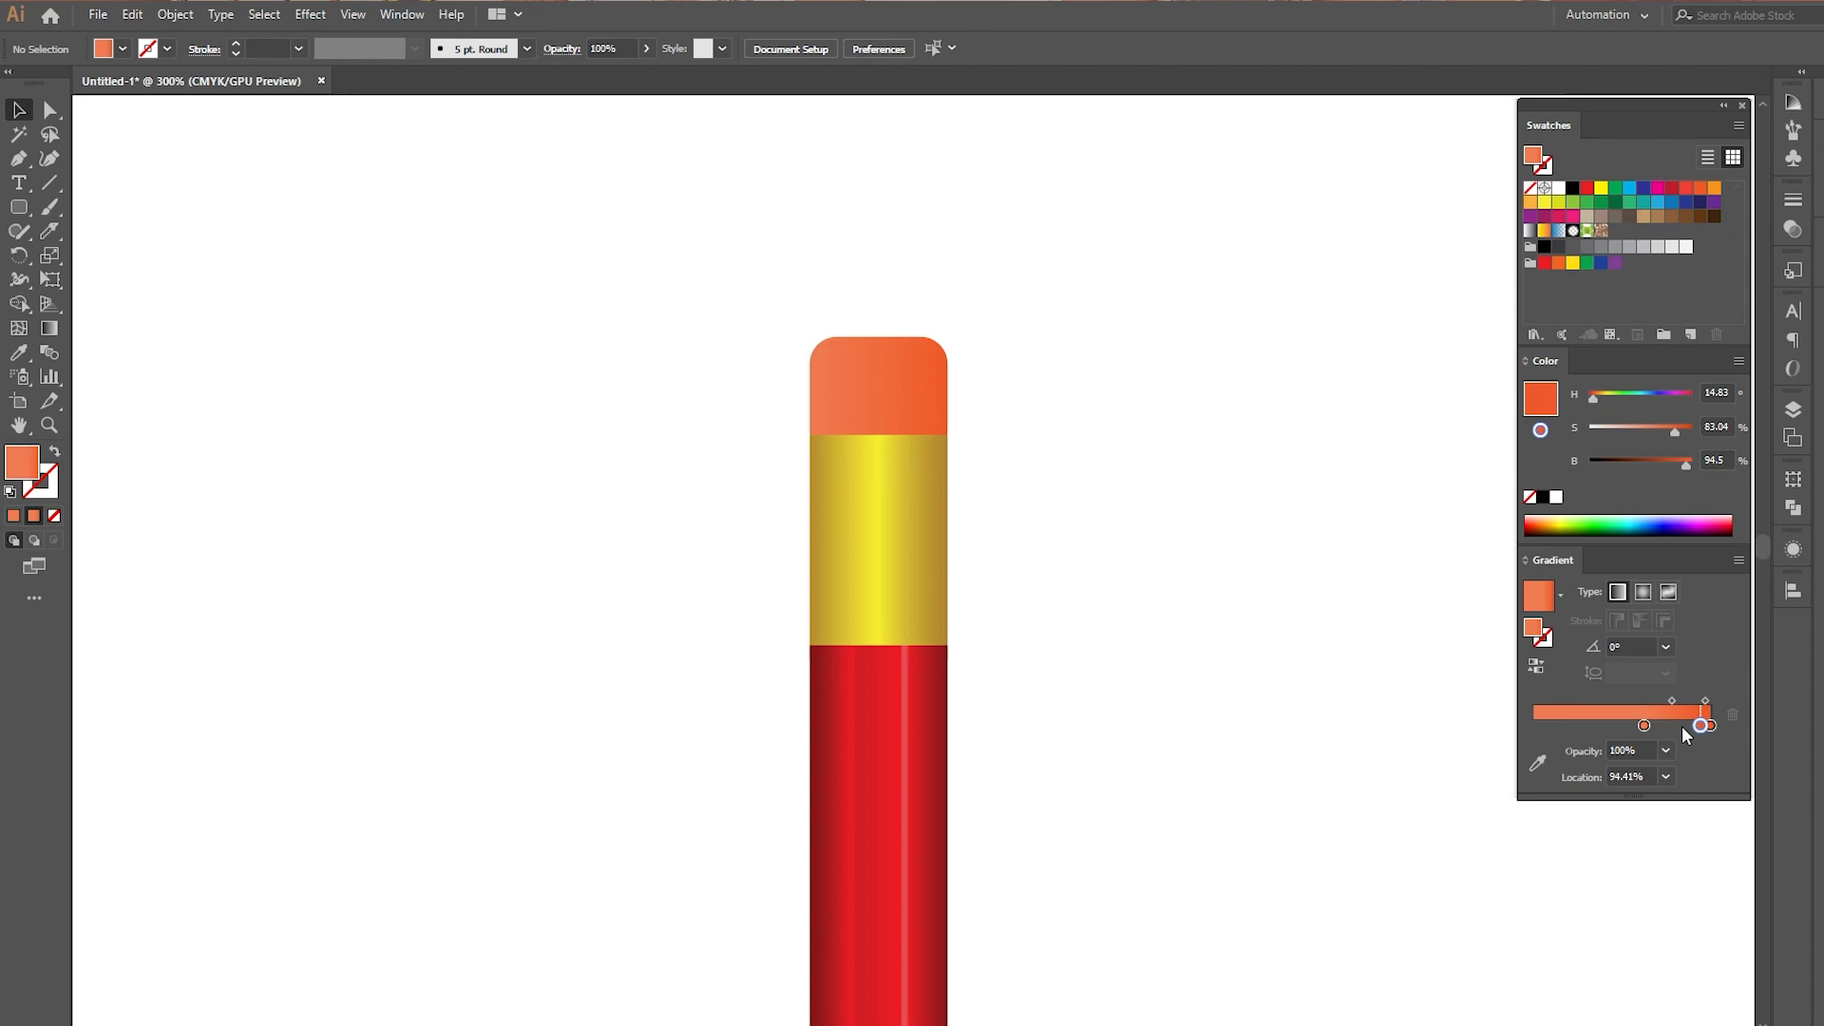
{"action": "left_click_drag", "start_coordinate": [1684, 726], "coordinate": [1510, 730]}
{"action": "left_click_drag", "start_coordinate": [1634, 728], "coordinate": [1620, 726]}
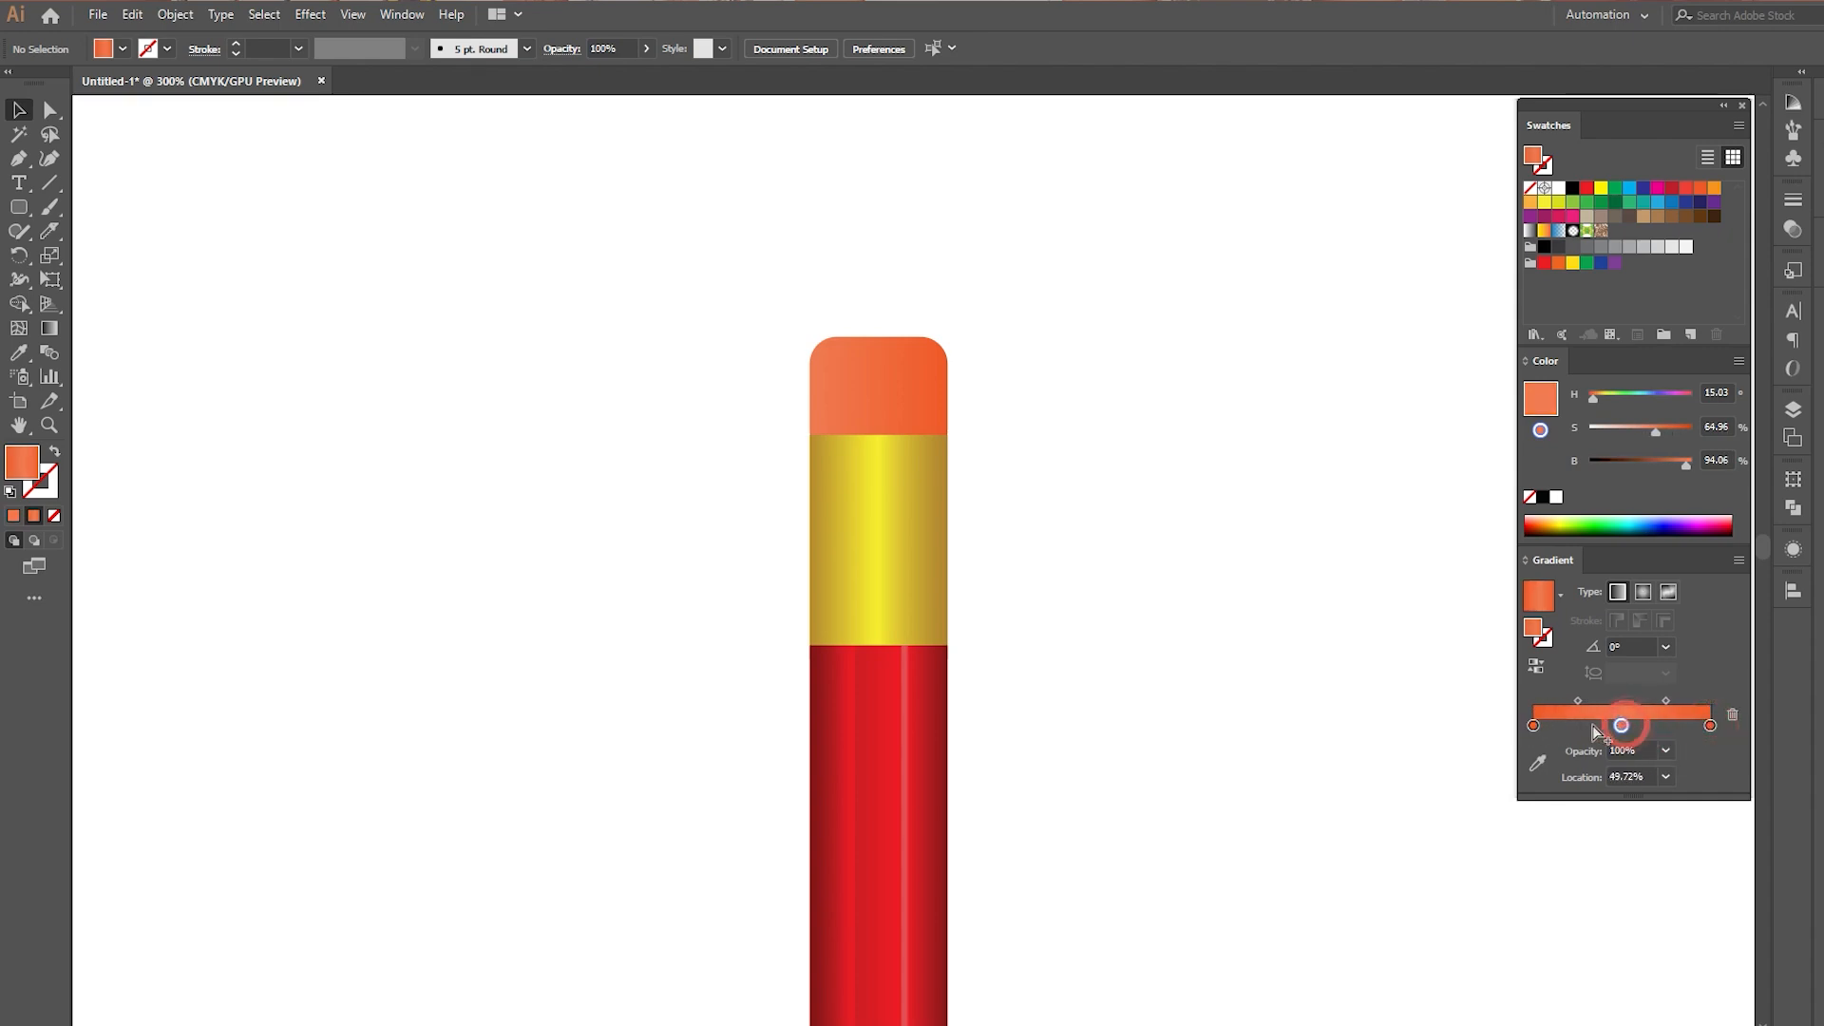
{"action": "left_click", "coordinate": [1533, 725]}
{"action": "left_click_drag", "start_coordinate": [1685, 465], "coordinate": [1647, 464]}
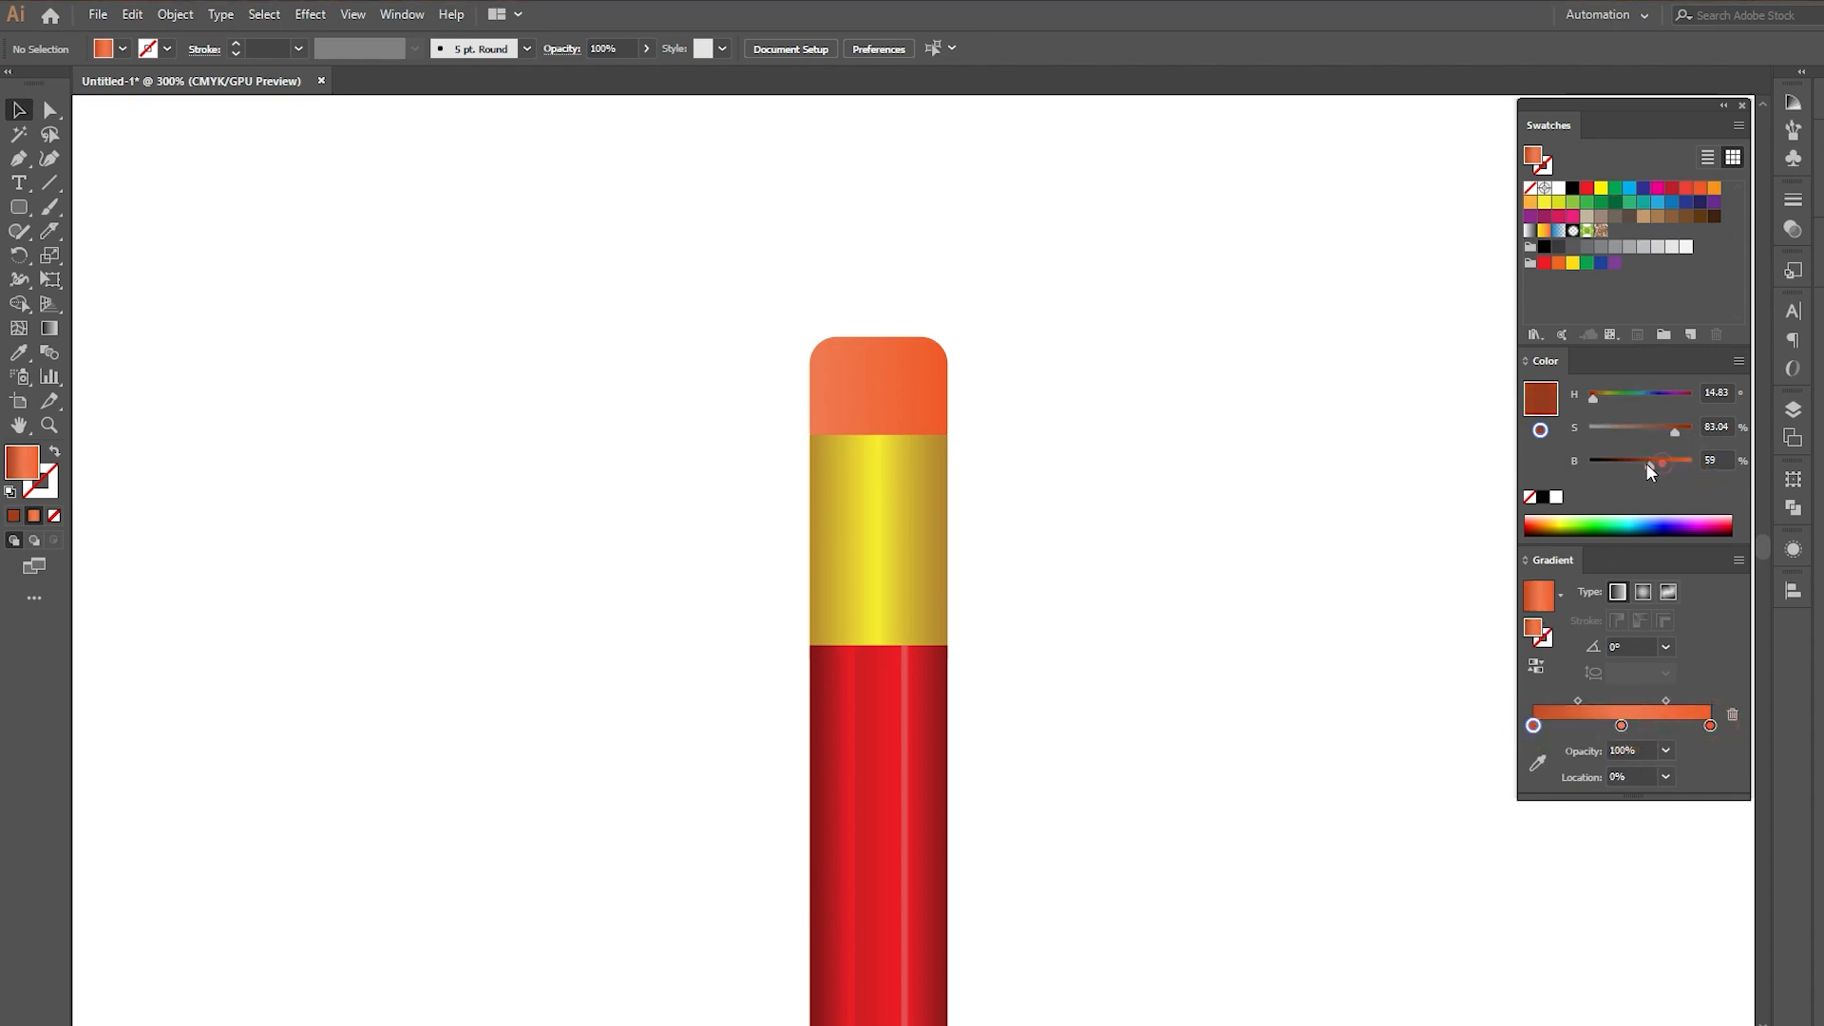
Move the orange cap's light gradient stop near the middle and darken the end stops to about 76% brightness
{"action": "left_click", "coordinate": [938, 383]}
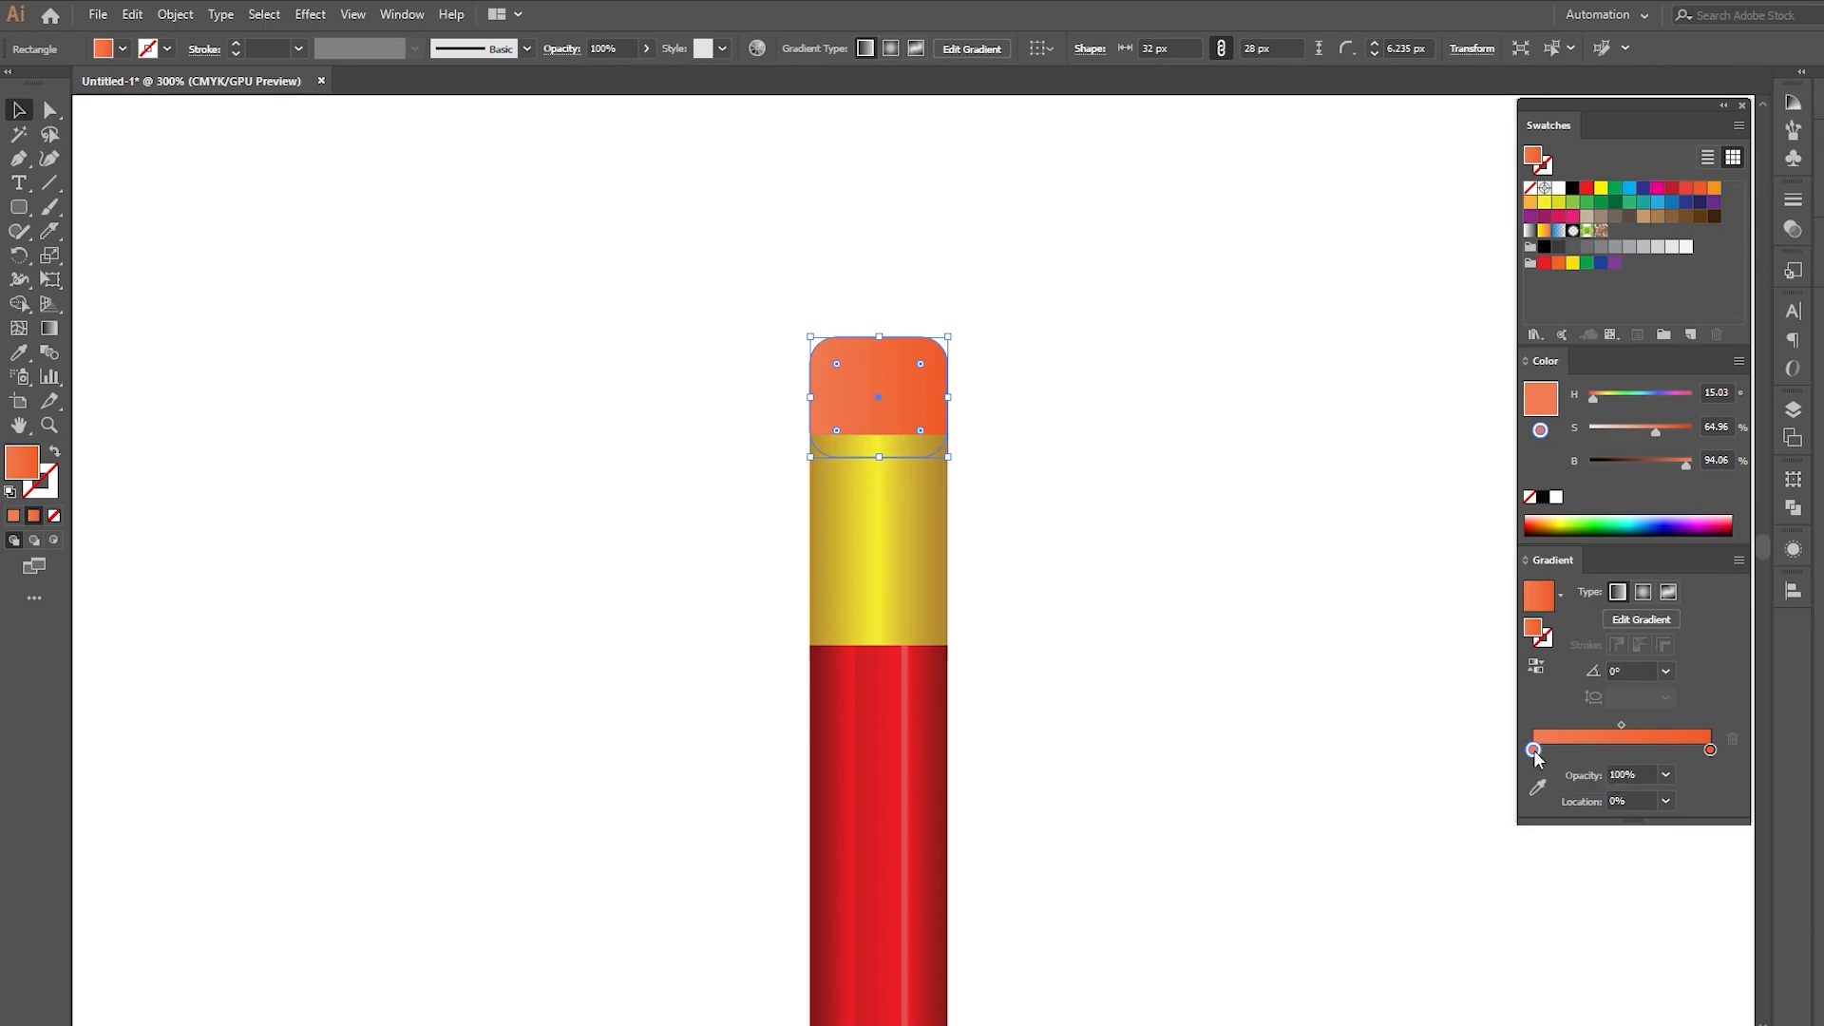
{"action": "mouse_move", "coordinate": [1533, 749]}
{"action": "left_mouse_down"}
{"action": "mouse_move", "coordinate": [1639, 749]}
{"action": "mouse_move", "coordinate": [1494, 757]}
{"action": "left_mouse_up"}
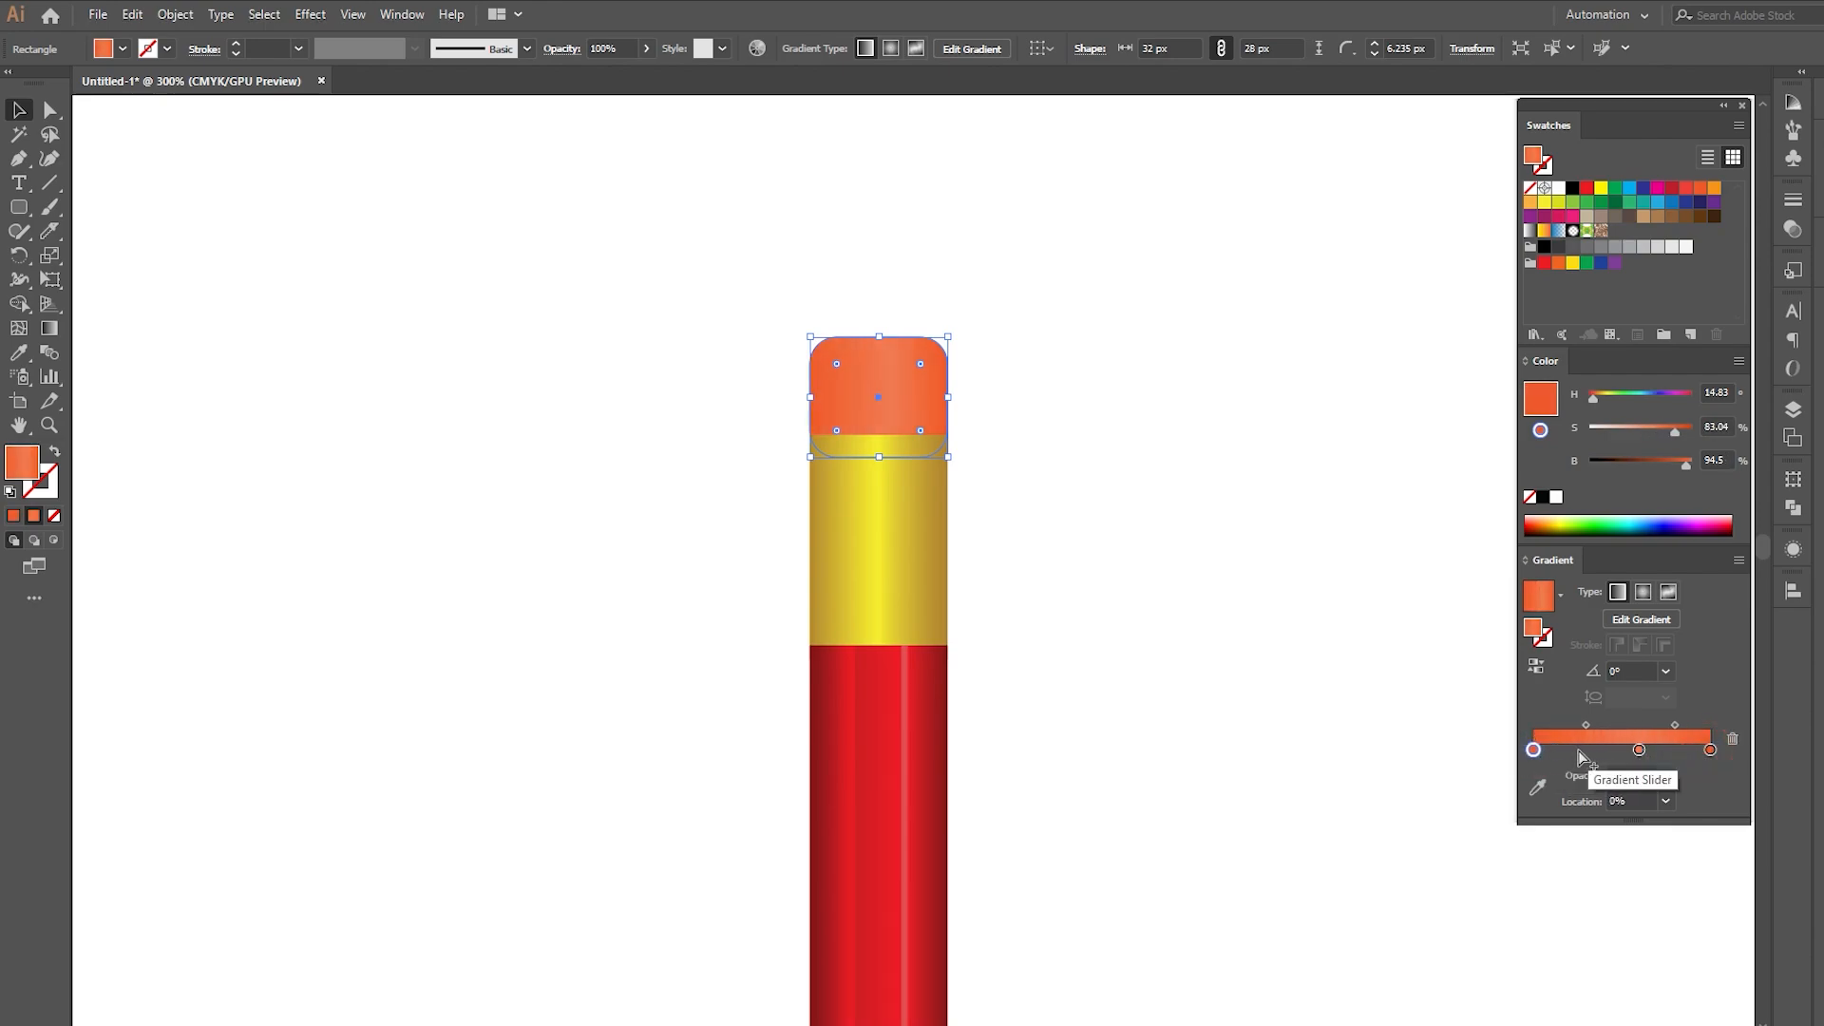
{"action": "left_click_drag", "start_coordinate": [1685, 464], "coordinate": [1667, 465]}
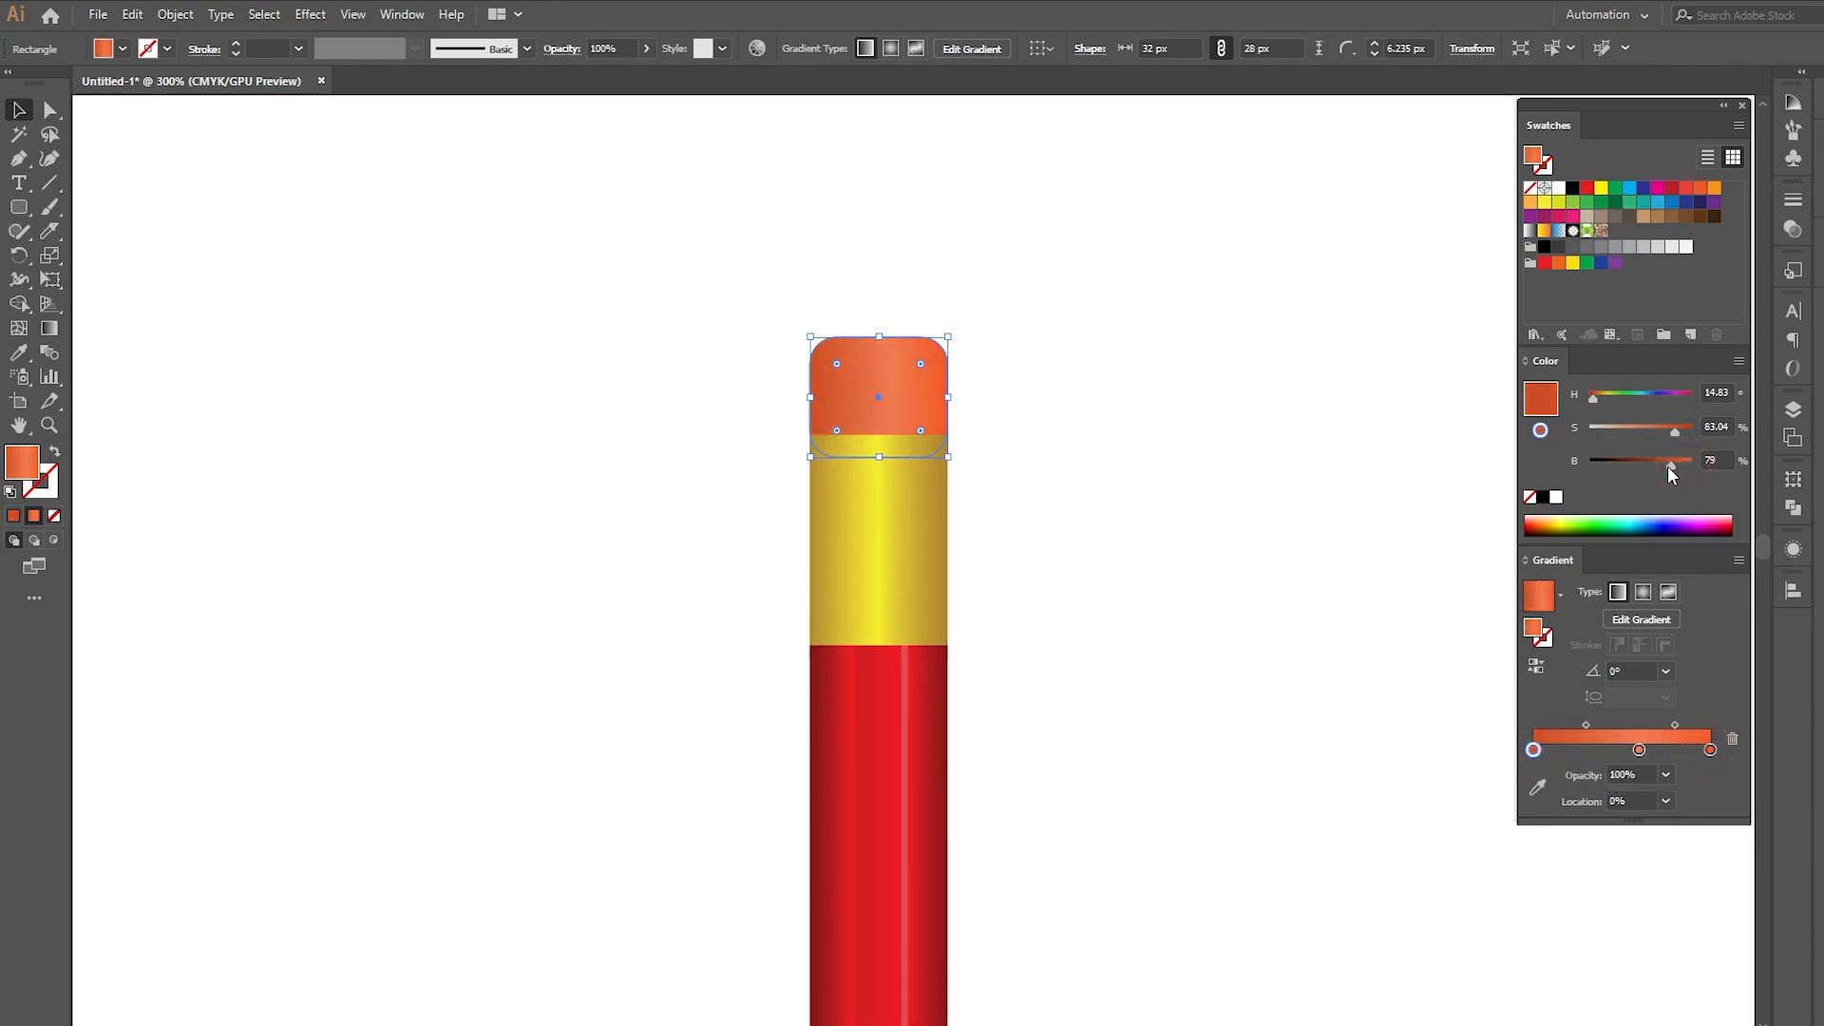
{"action": "left_click", "coordinate": [1303, 475]}
Select the yellow band and shift its bright yellow middle stop off-centre toward the gradient's end
{"action": "scroll", "coordinate": [1092, 526], "scroll_direction": "down", "scroll_amount": 4}
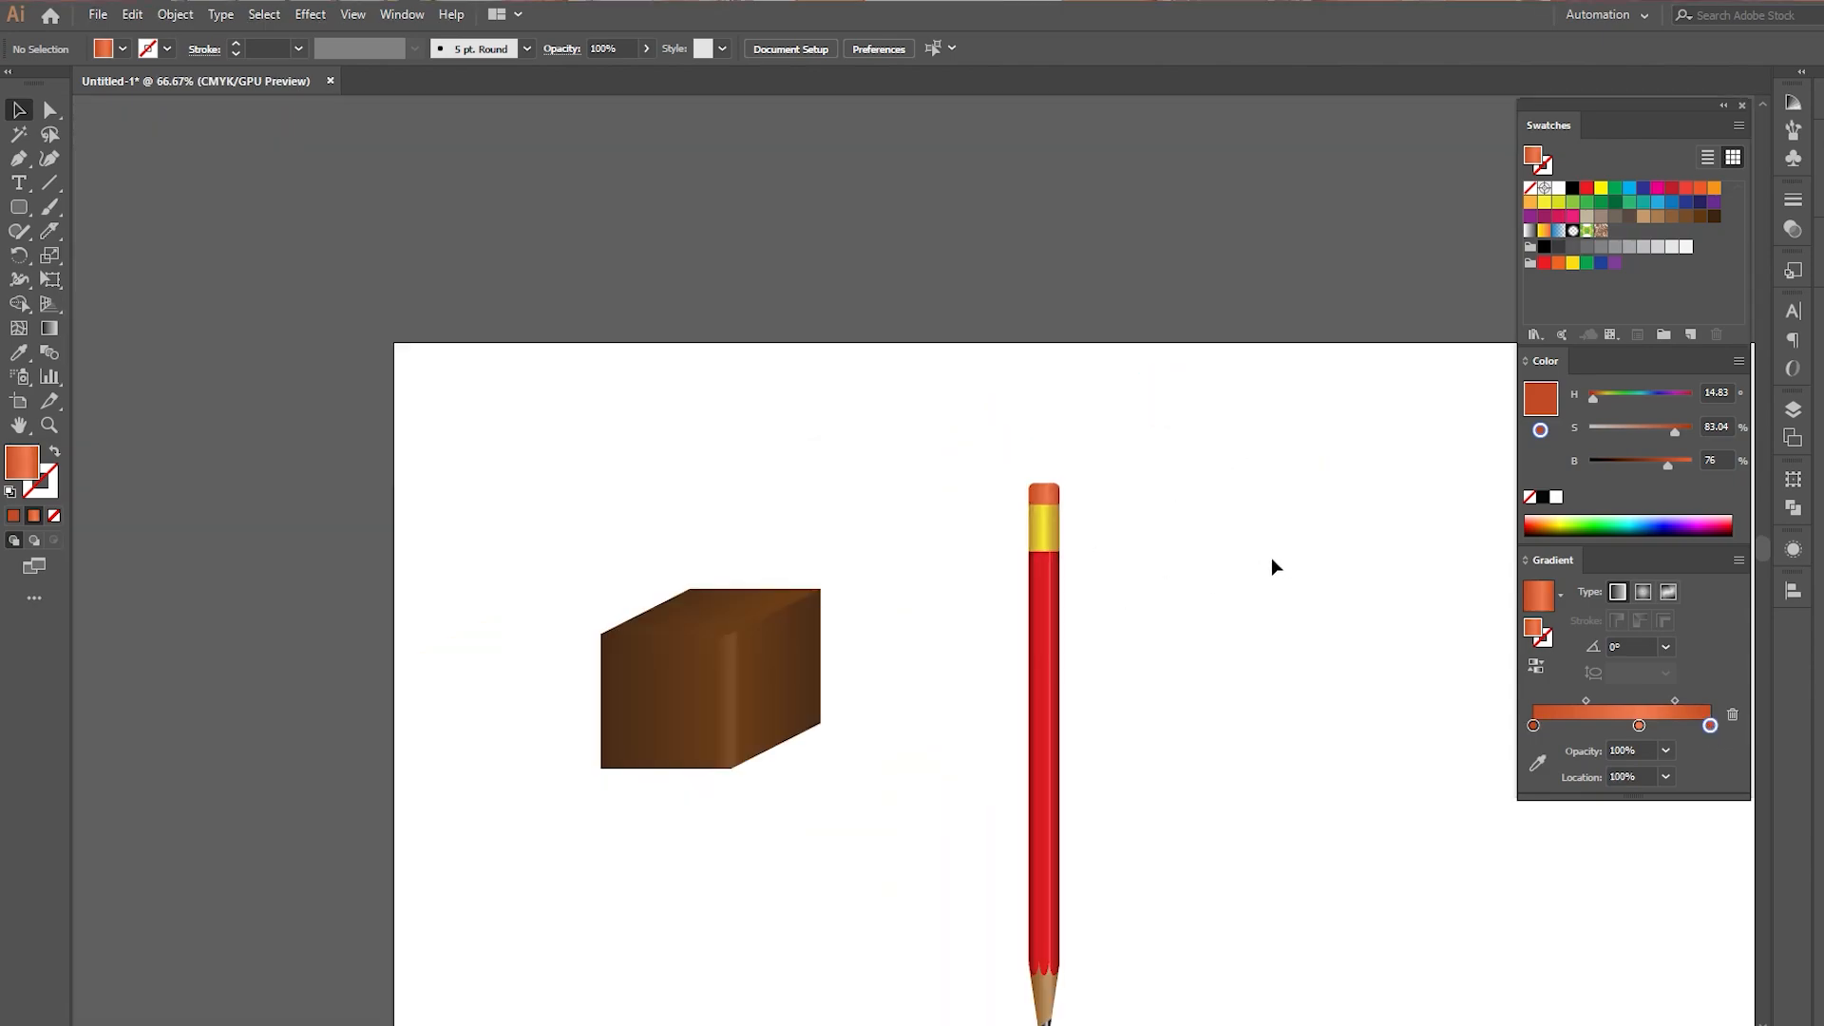
{"action": "scroll", "coordinate": [1083, 669], "scroll_direction": "up", "scroll_amount": 2}
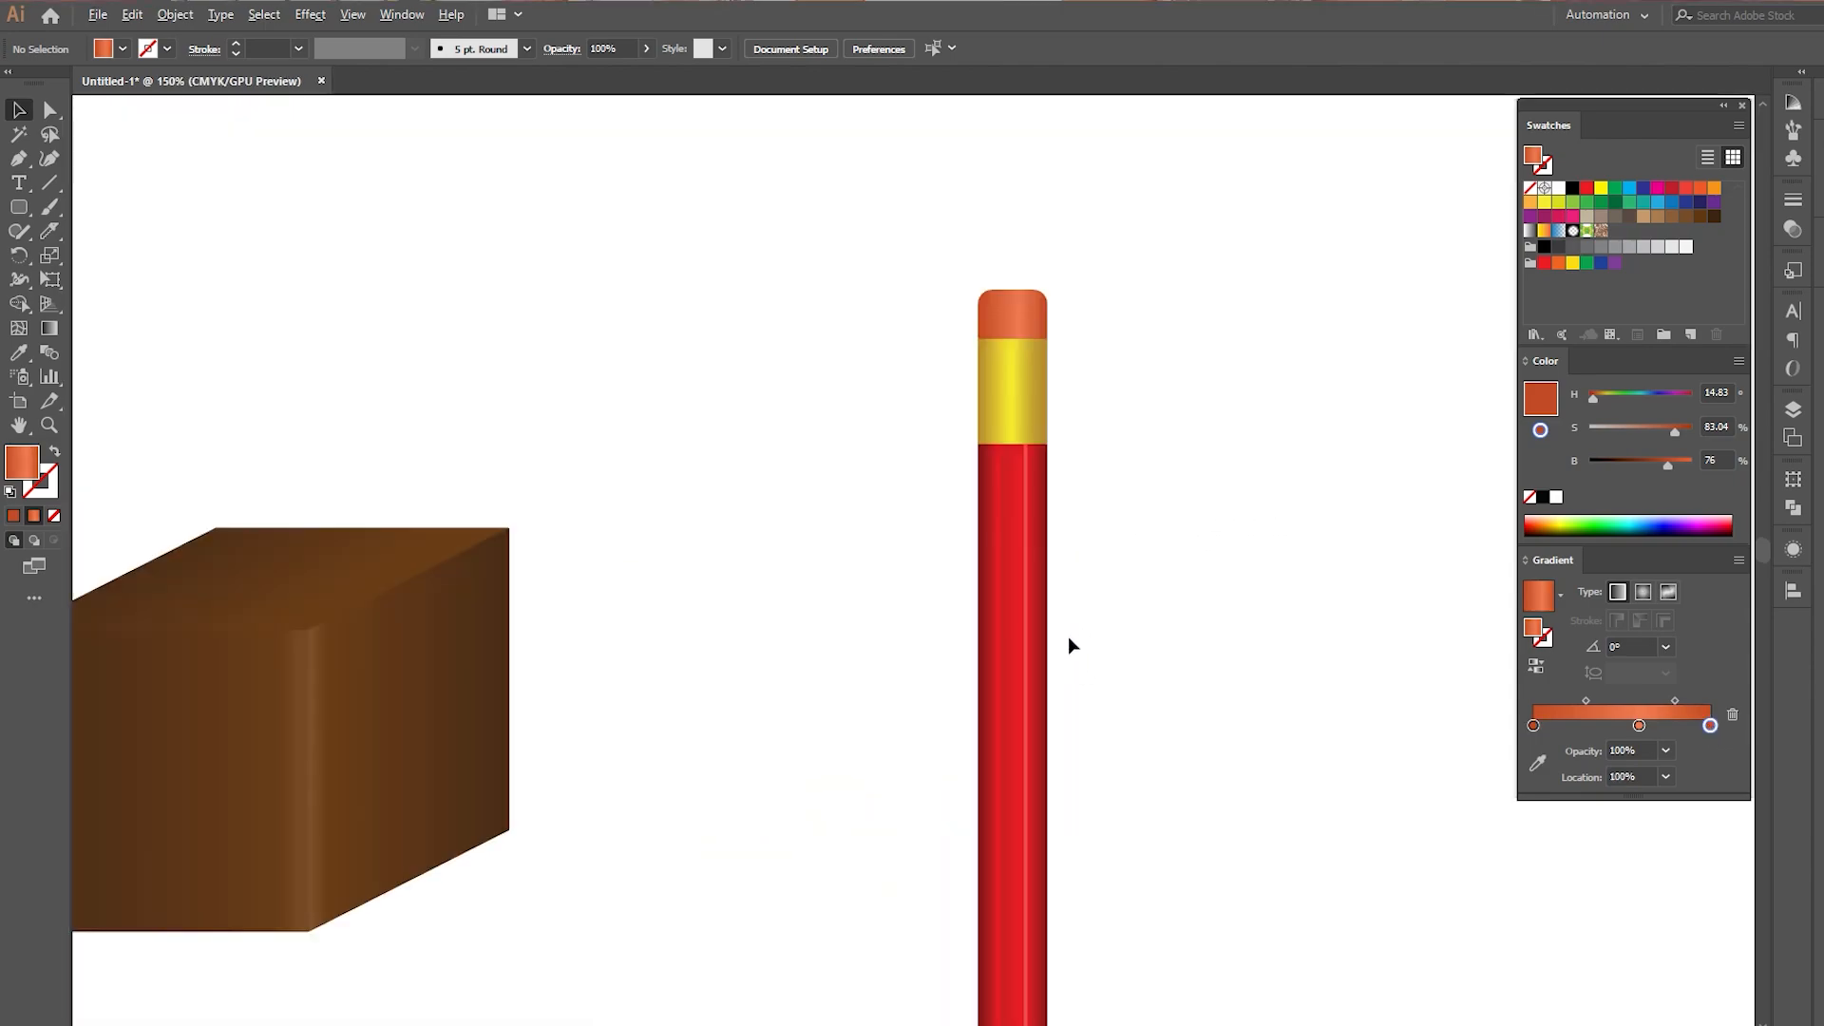
{"action": "scroll", "coordinate": [1034, 418], "scroll_direction": "up", "scroll_amount": 4}
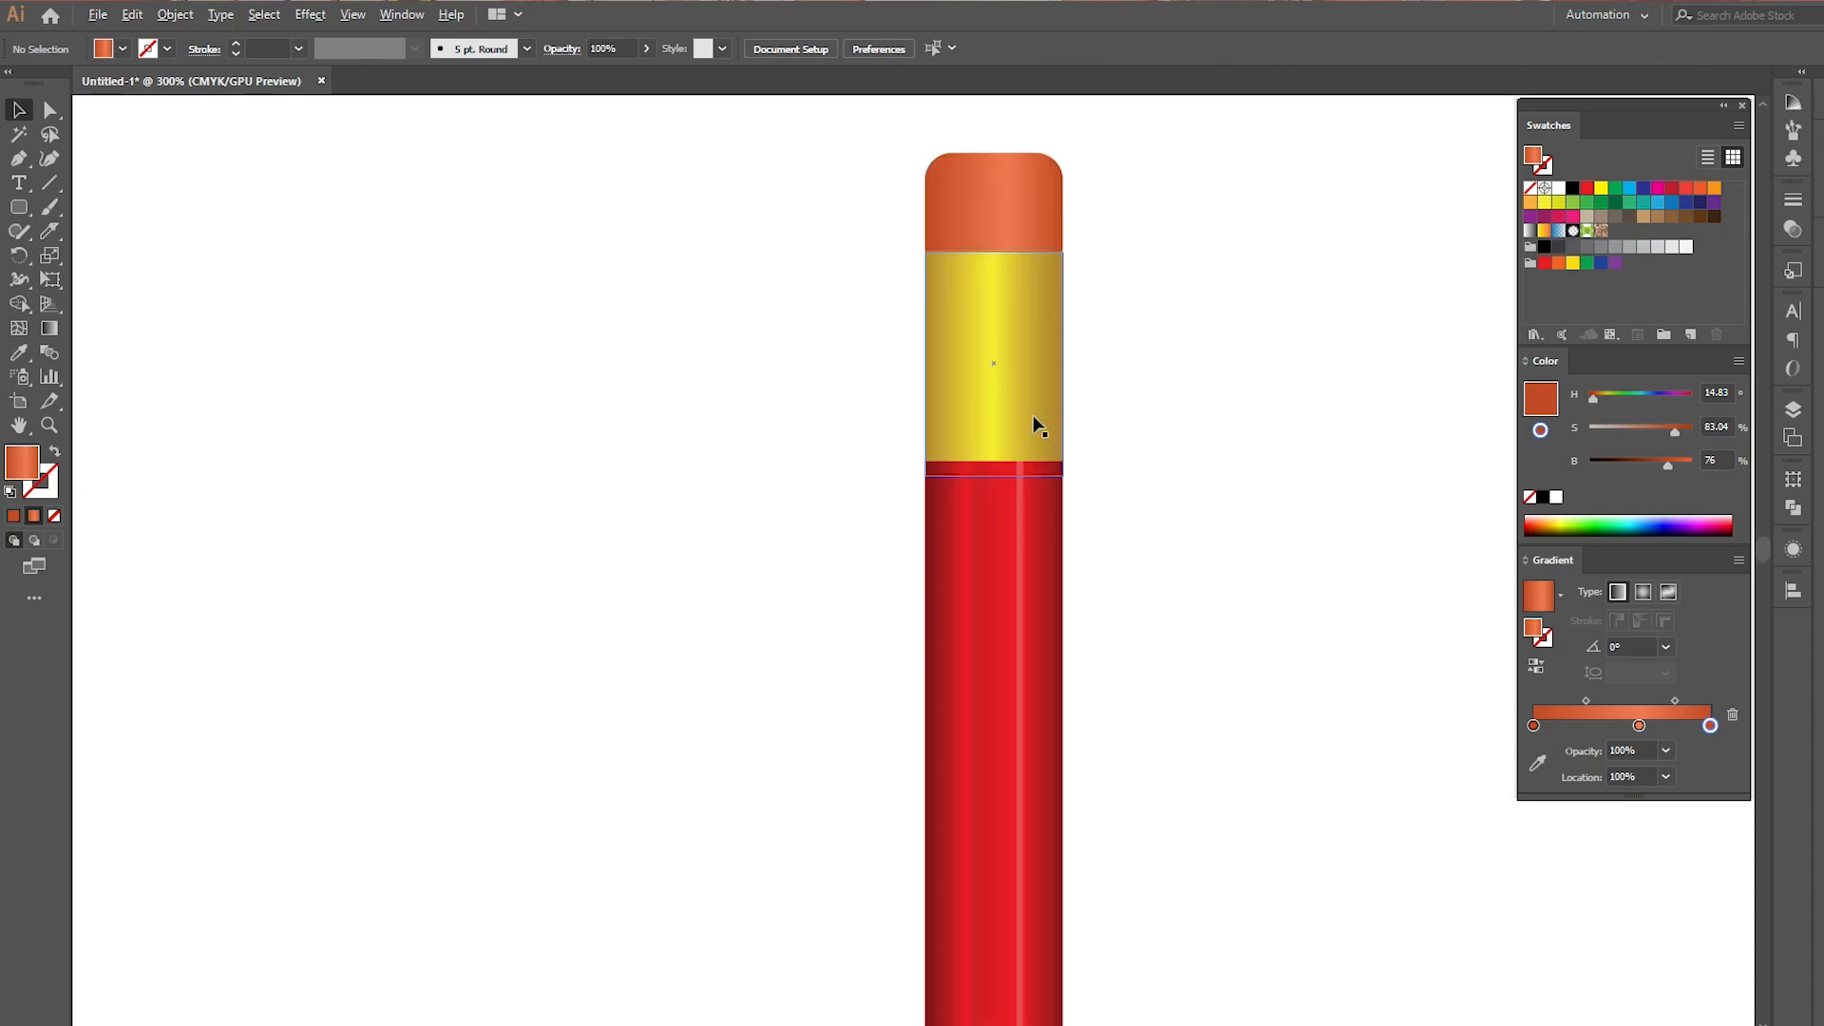
{"action": "left_click_drag", "start_coordinate": [1023, 318], "coordinate": [935, 733]}
{"action": "left_click", "coordinate": [954, 698]}
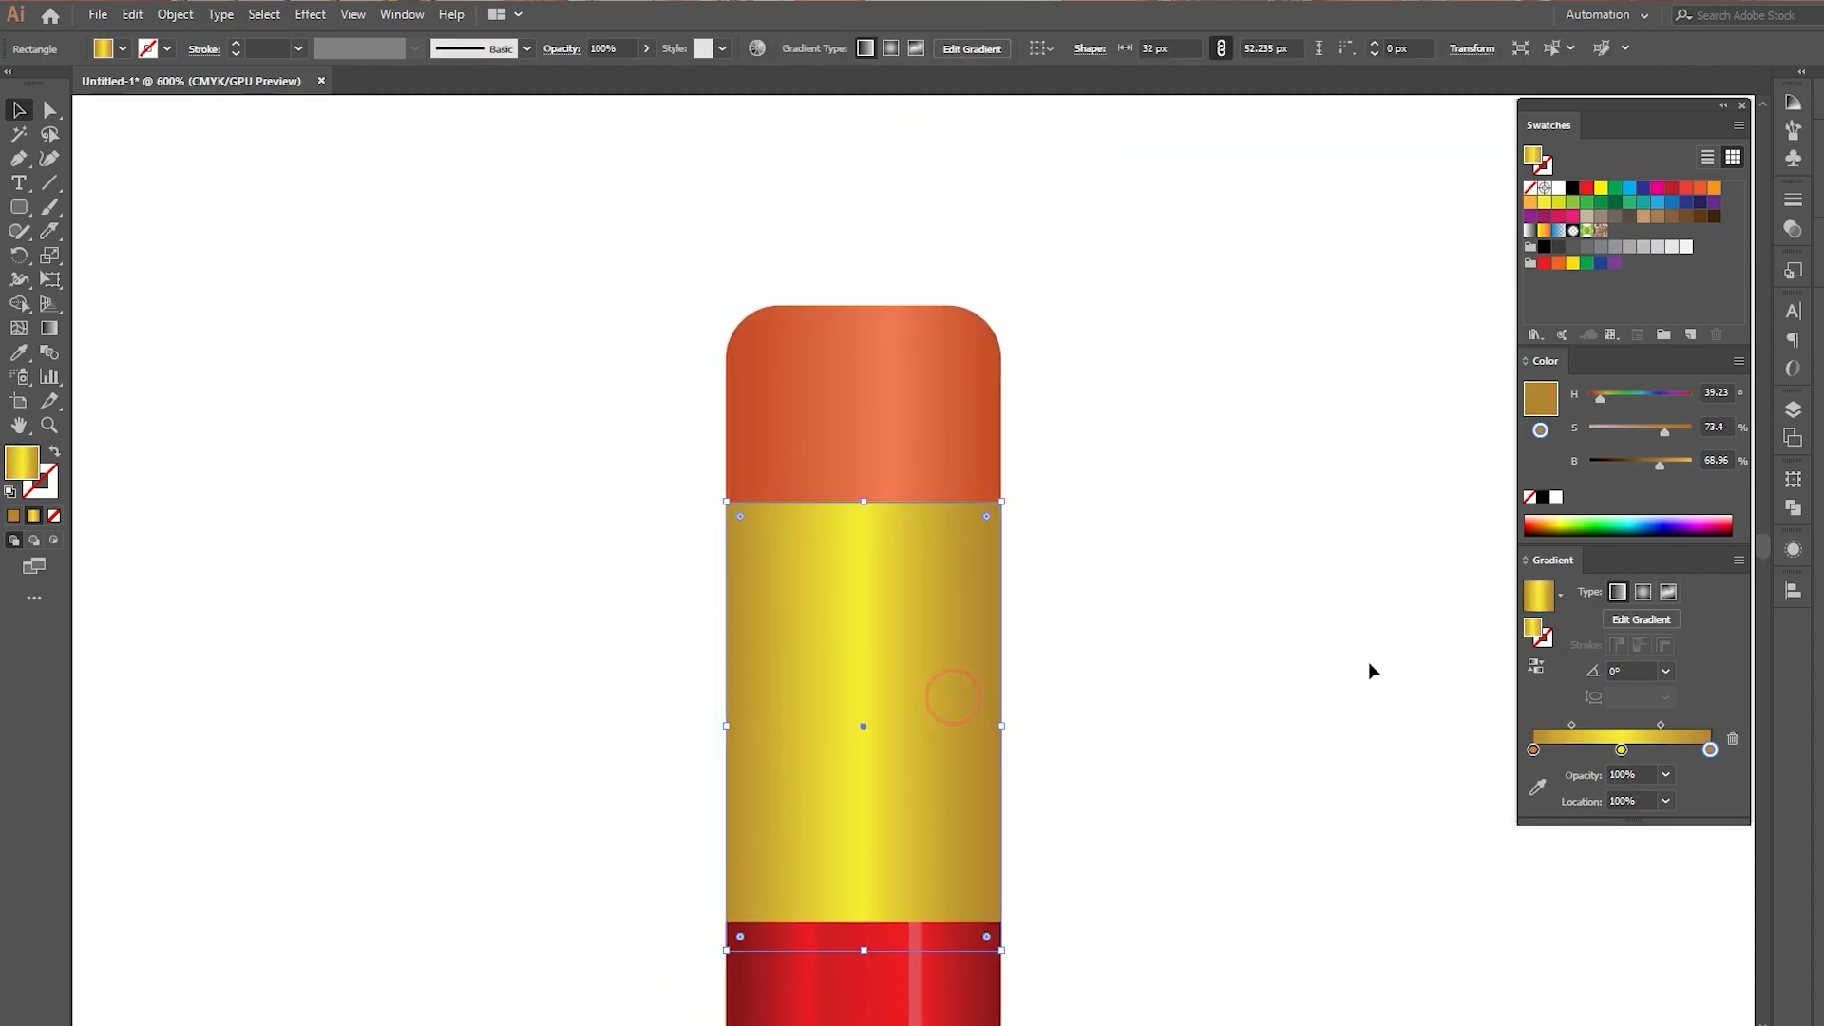
{"action": "left_click_drag", "start_coordinate": [1621, 750], "coordinate": [1644, 752]}
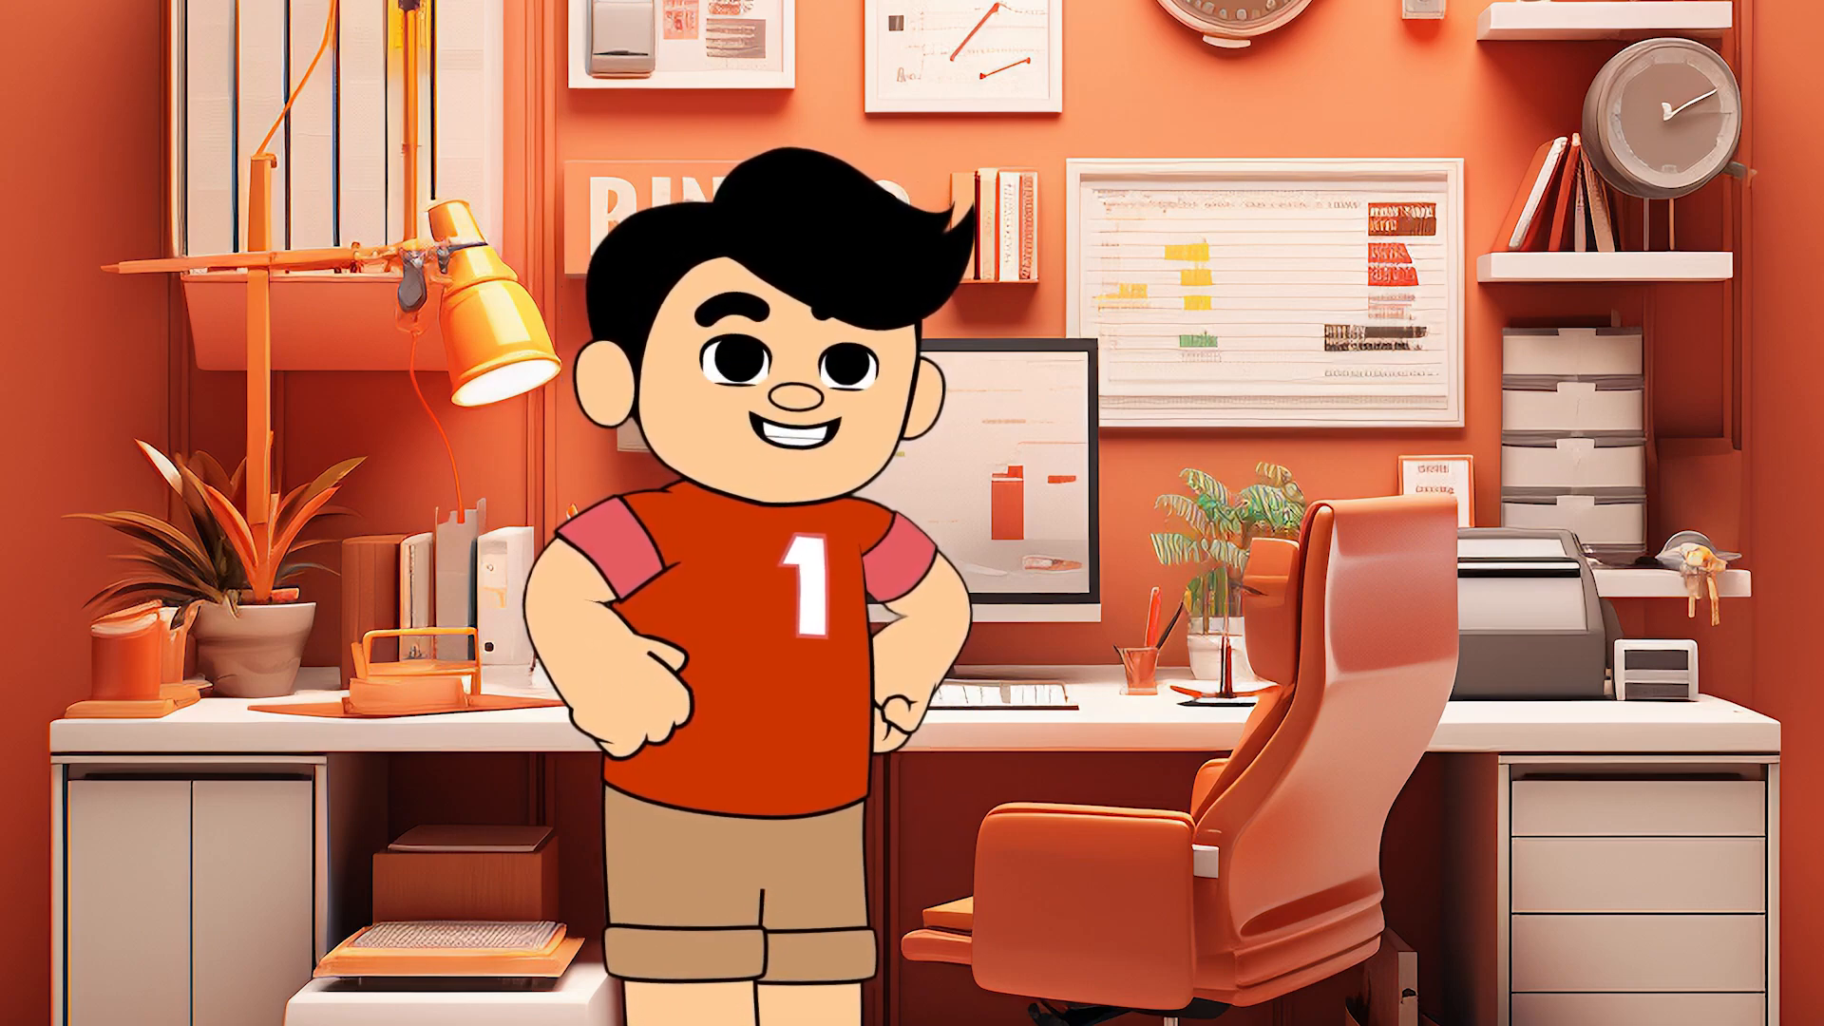
Draw a yellow rectangle of about 81 by 59 px beside the pencil and remove its stroke
{"action": "left_click_drag", "start_coordinate": [205, 354], "coordinate": [670, 698]}
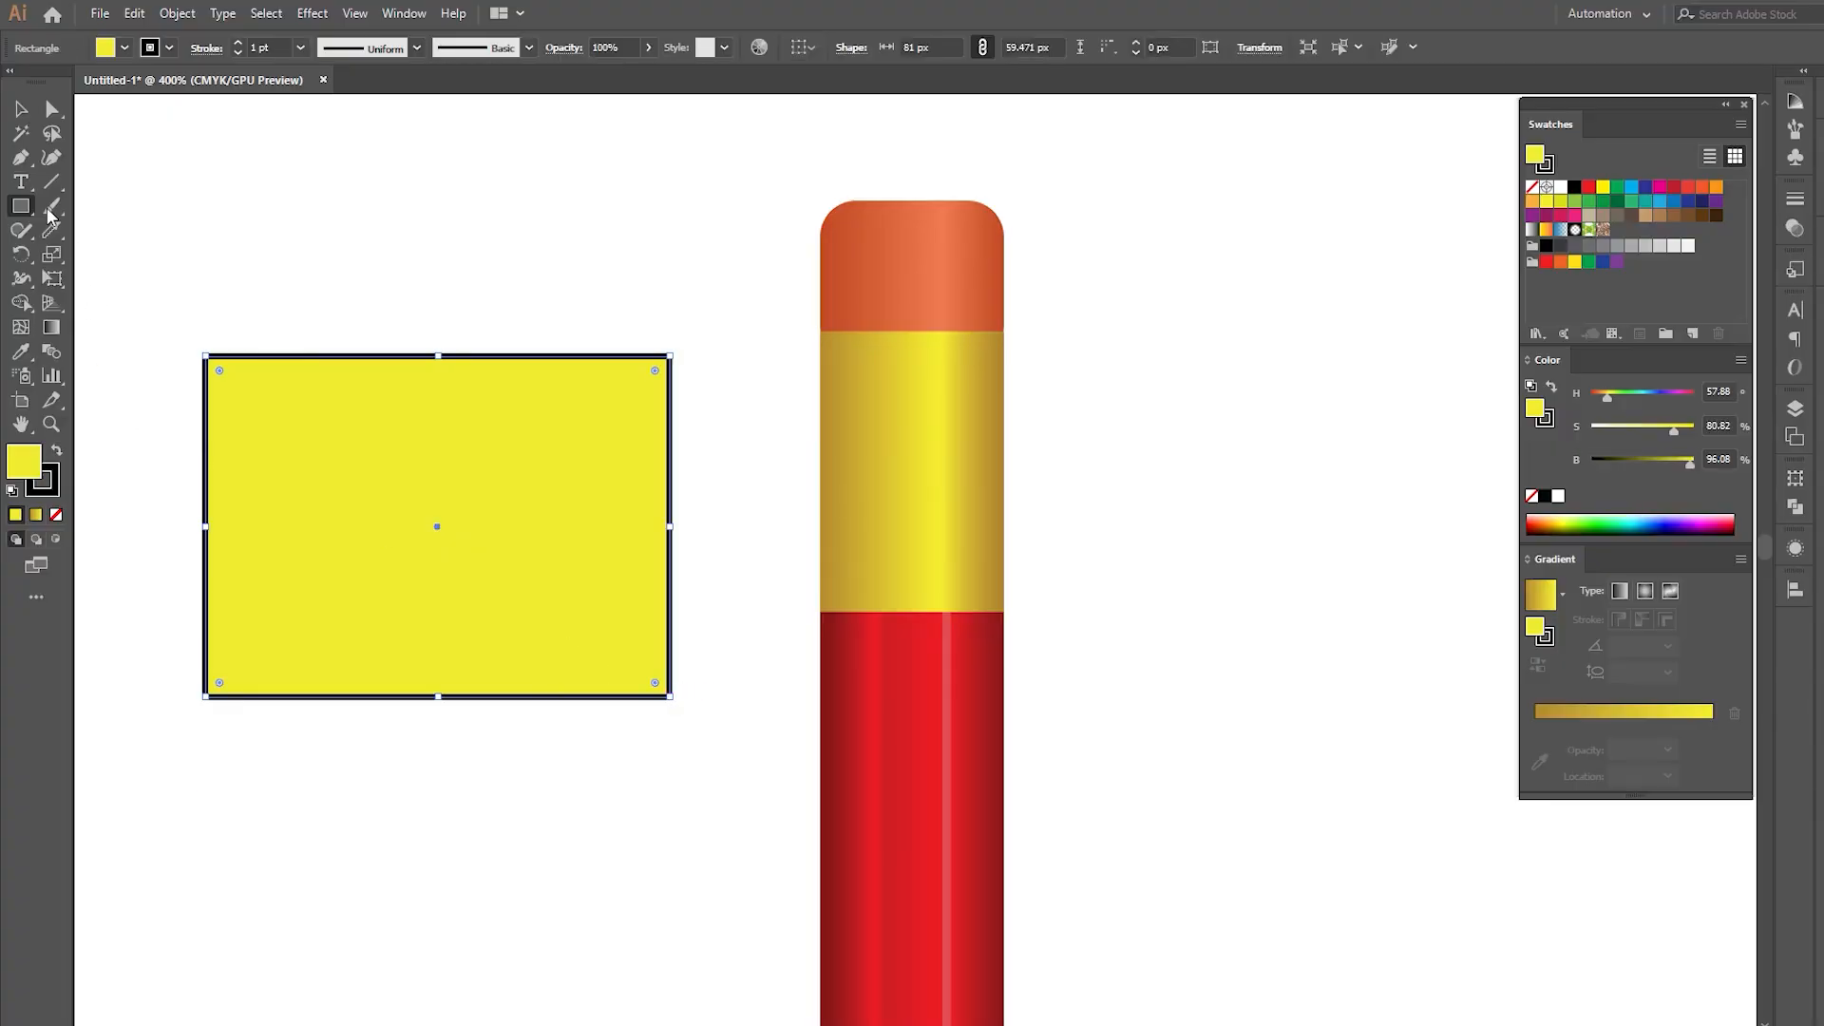
{"action": "left_click", "coordinate": [56, 514]}
{"action": "left_click", "coordinate": [24, 465]}
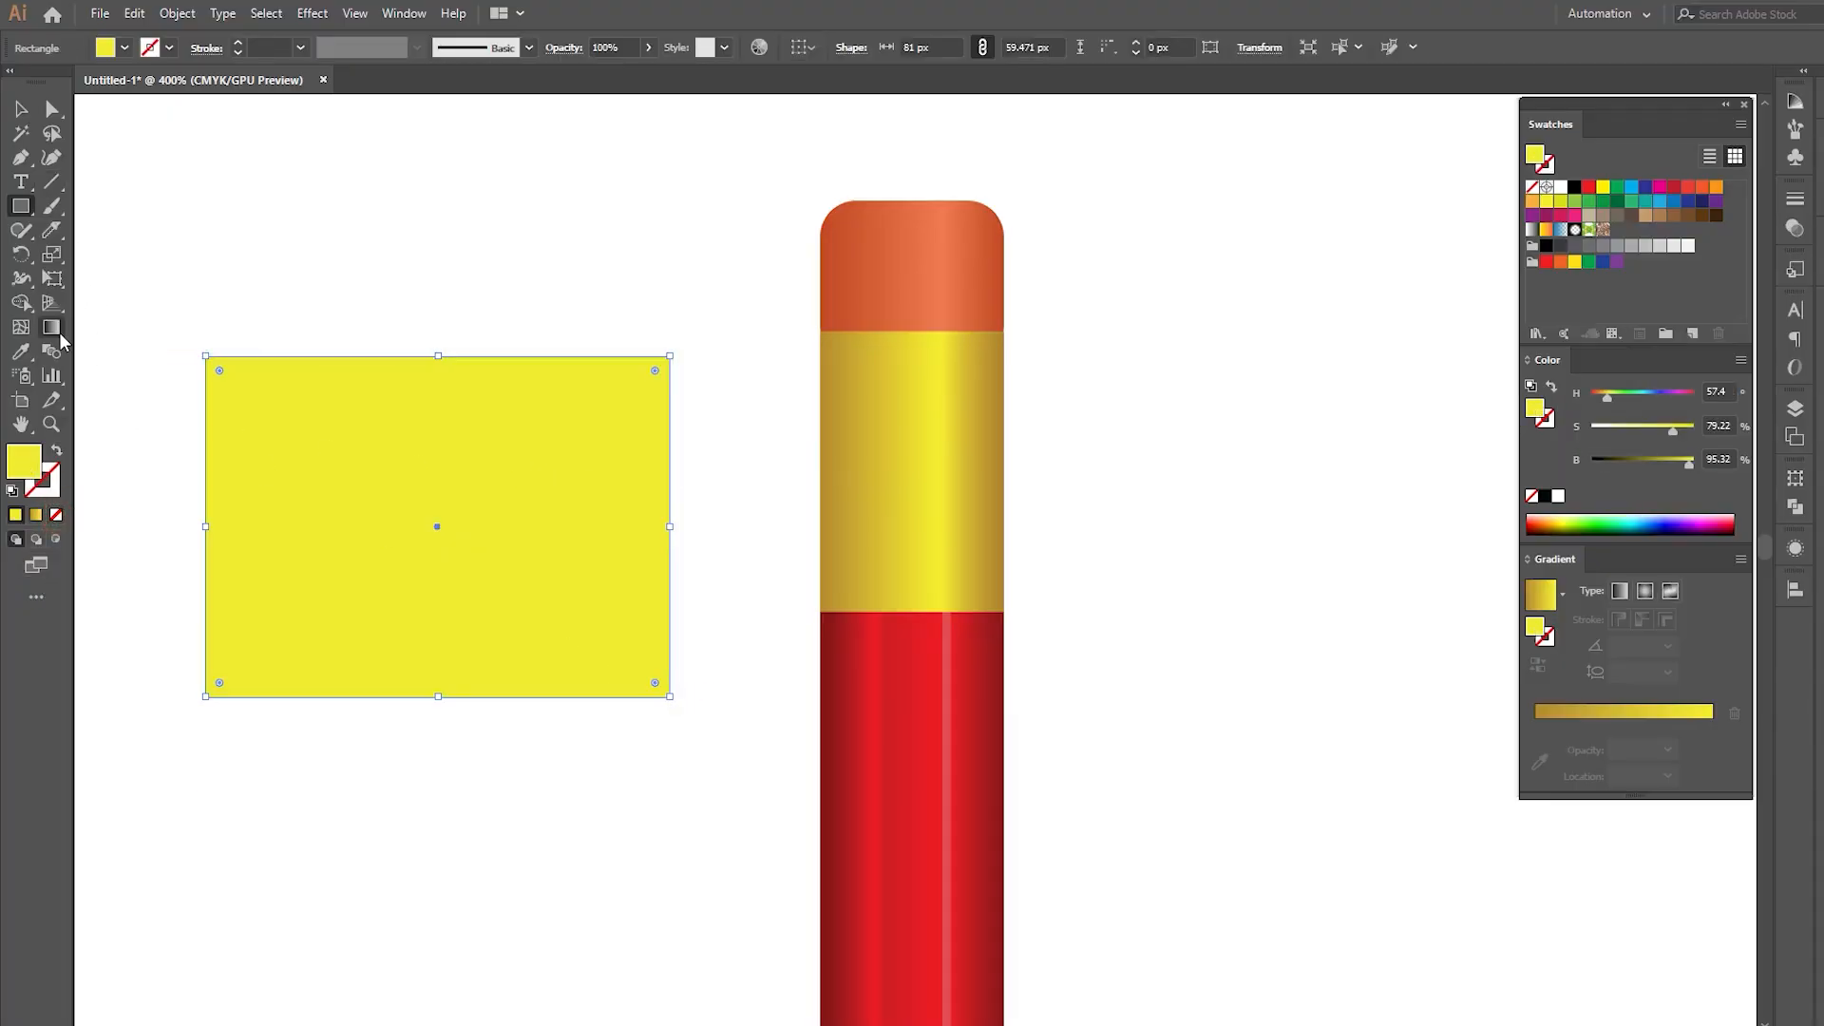
Apply the brown-to-yellow linear gradient to the rectangle diagonally from its lower-right corner toward the centre with the Gradient tool
{"action": "left_click", "coordinate": [54, 330]}
{"action": "left_click", "coordinate": [36, 515]}
{"action": "left_click_drag", "start_coordinate": [655, 672], "coordinate": [407, 488]}
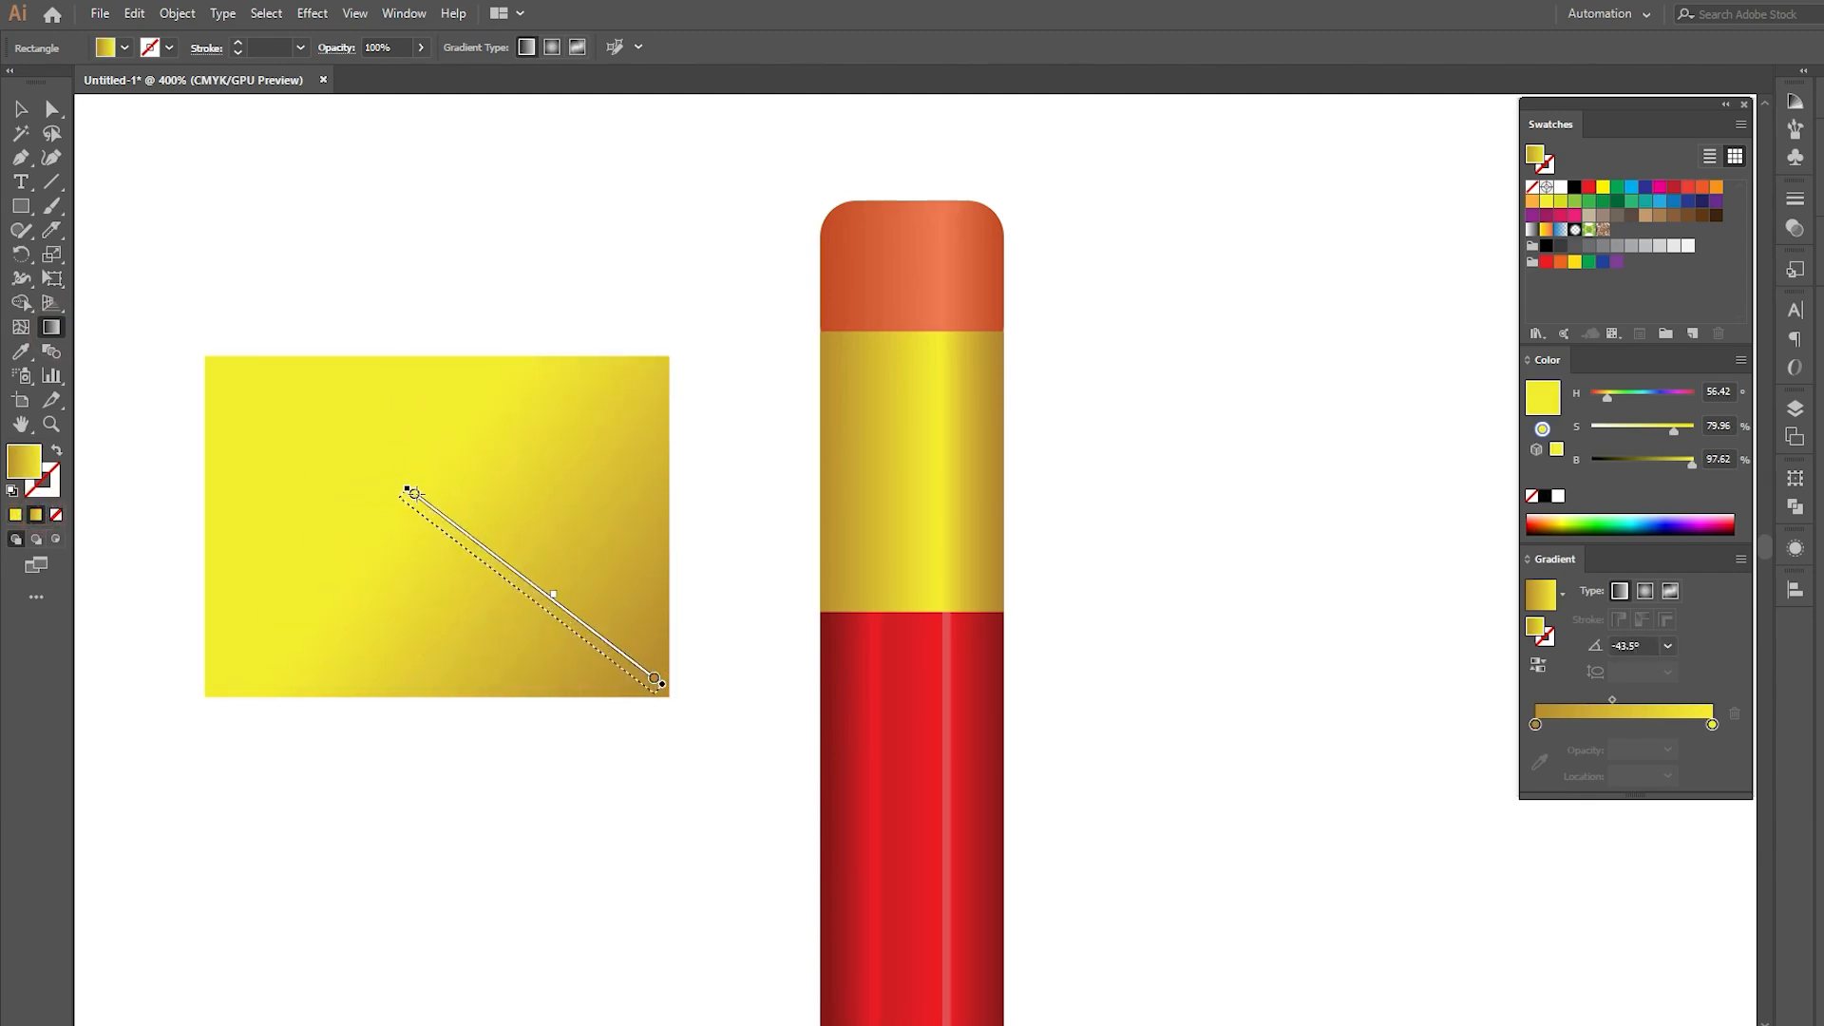
{"action": "key", "text": "v"}
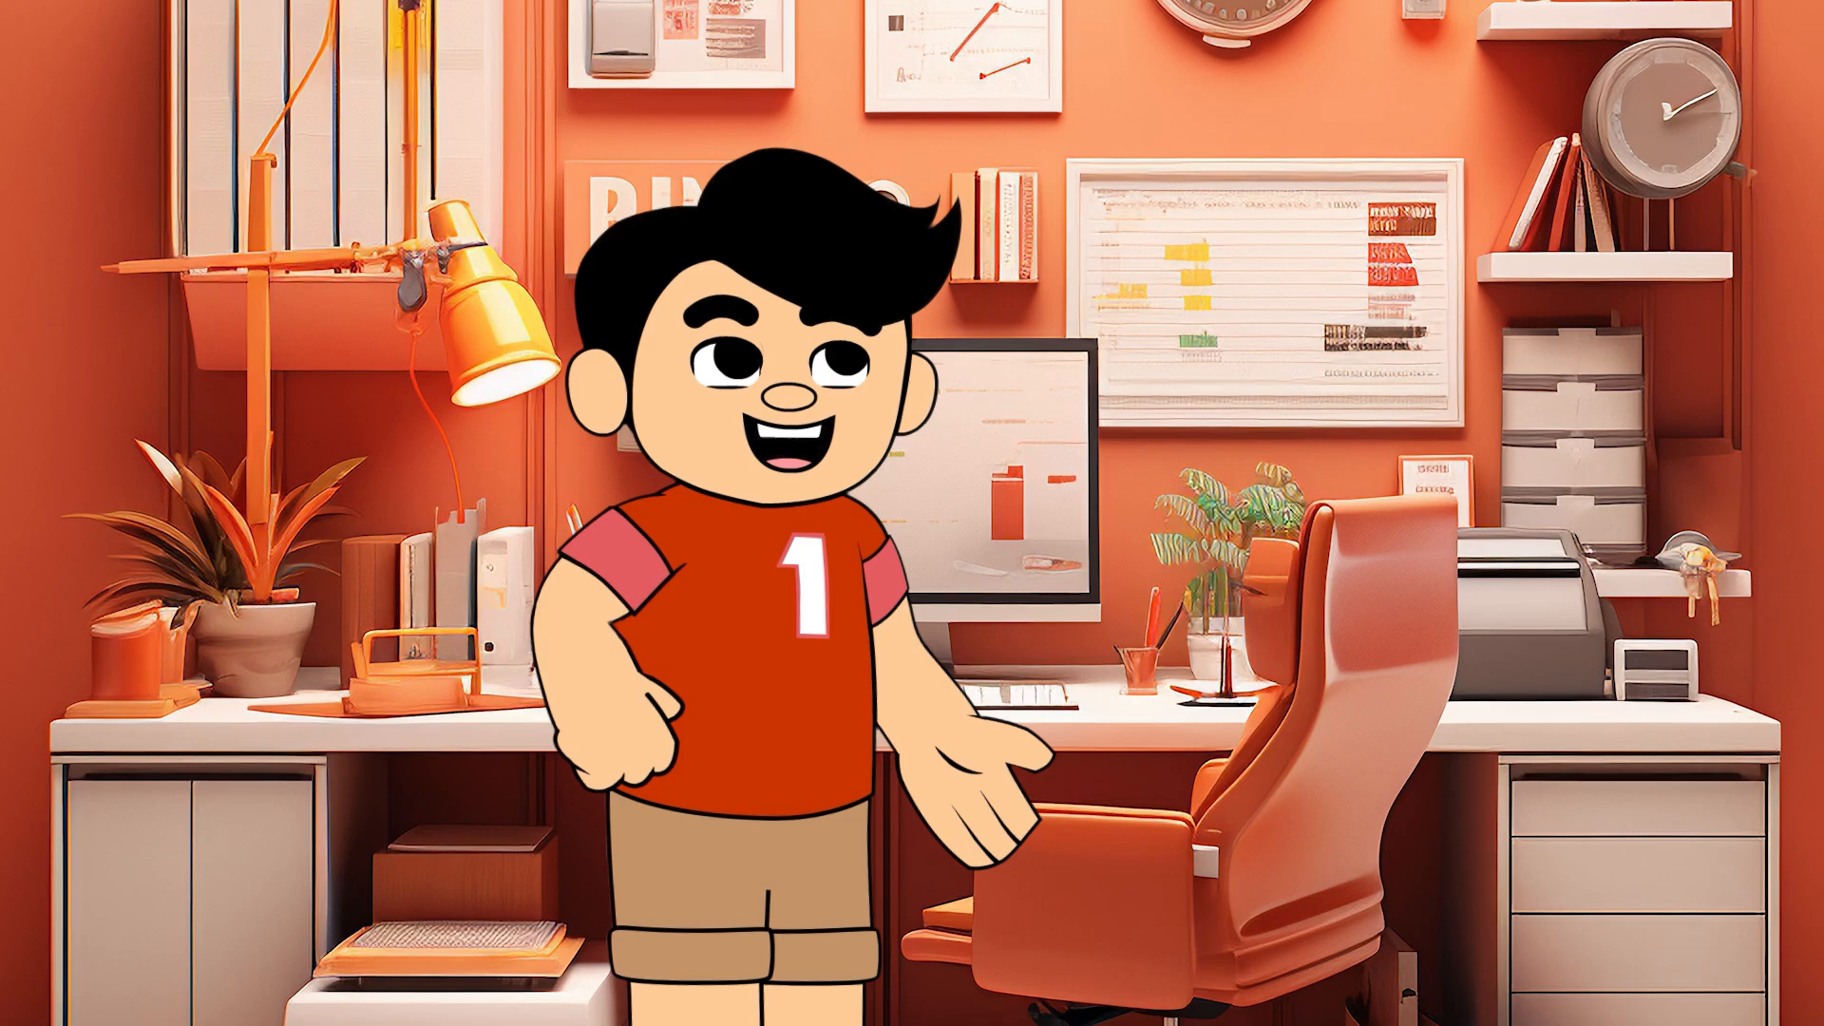